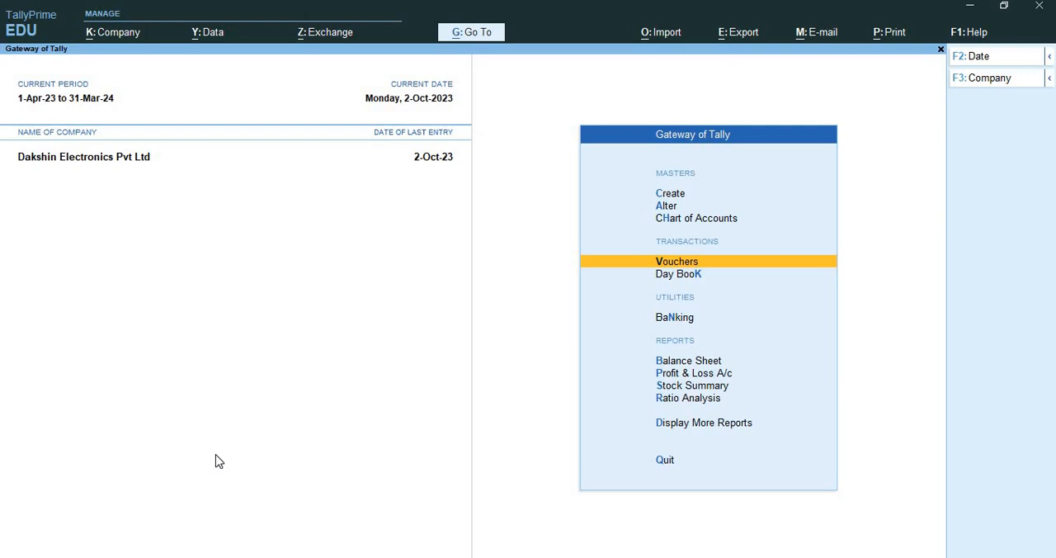
# Open a purchase voucher and configure it with common ledger account selection for item allocation set to No
pyautogui.press('Return')
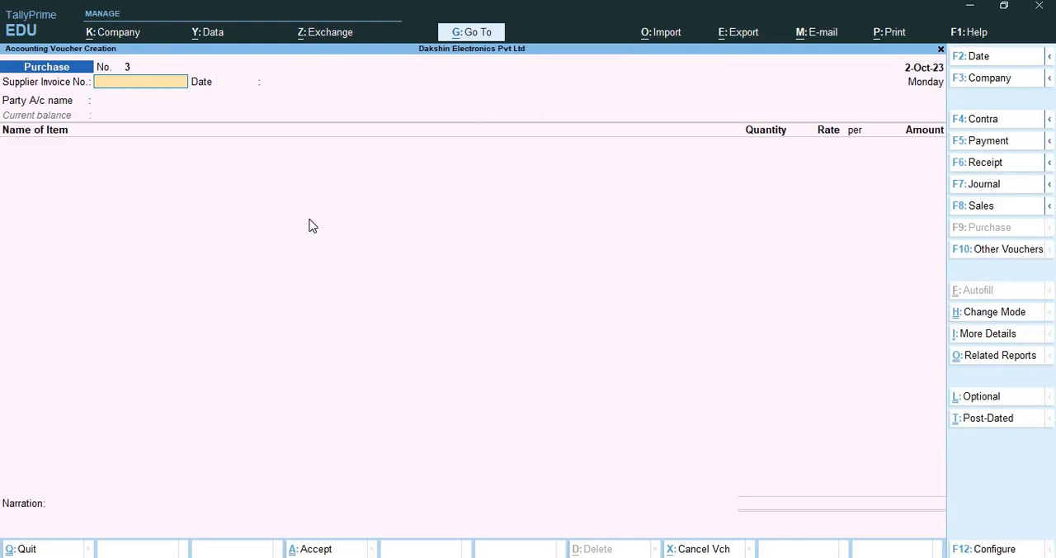
pyautogui.press('F12')
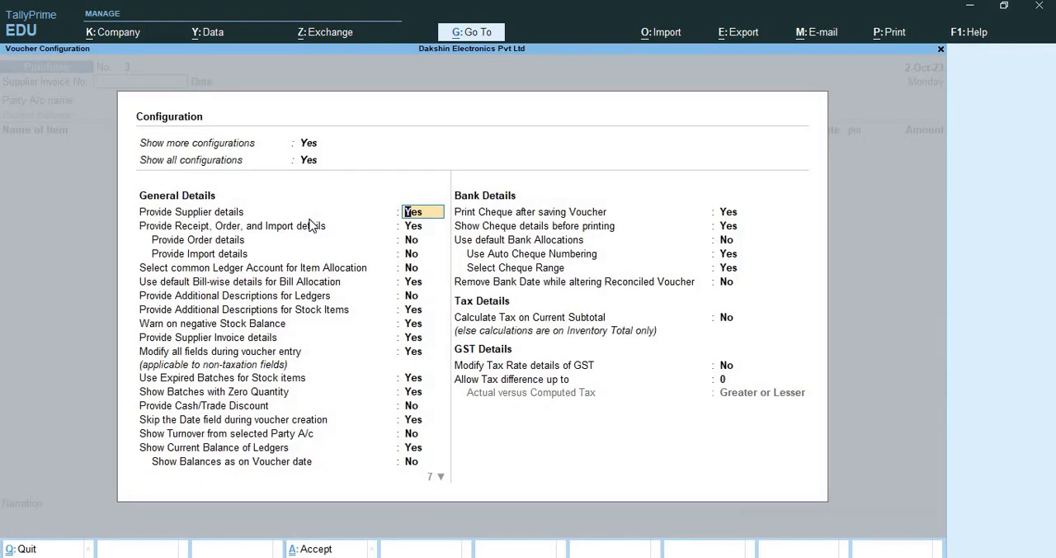
pyautogui.press('Return')
pyautogui.press('Return')
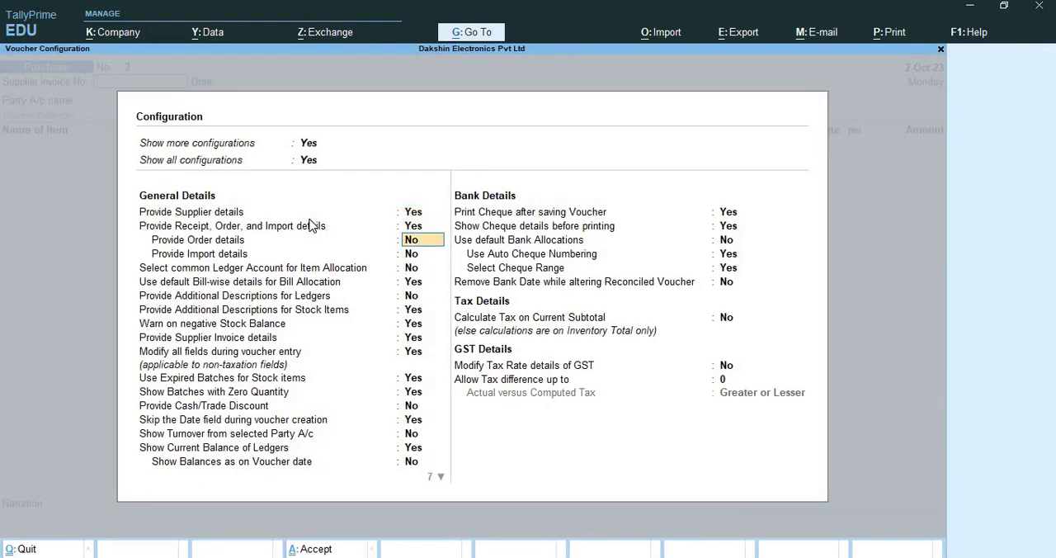
pyautogui.press('Return')
pyautogui.press('Return')
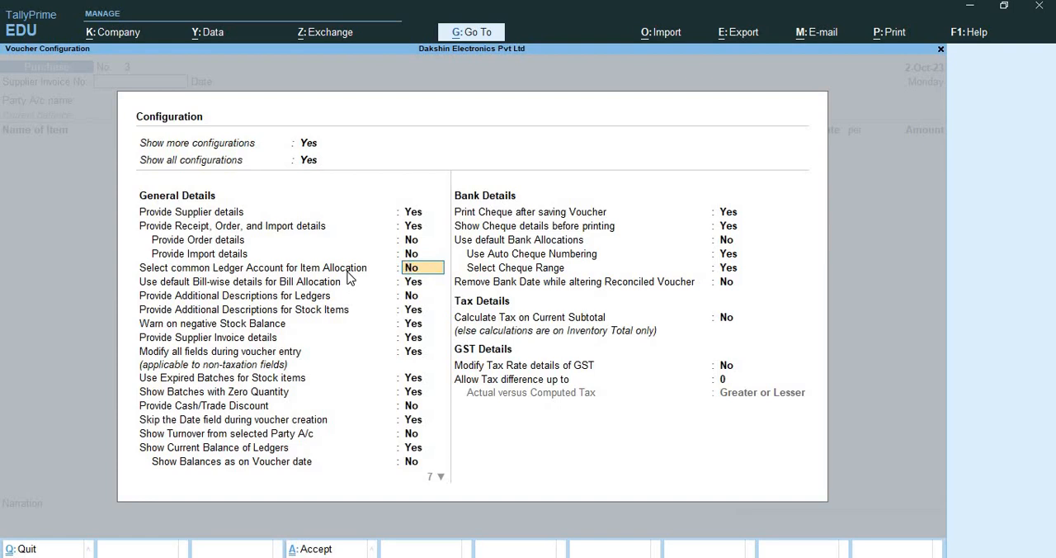
pyautogui.write('no')
pyautogui.press('Return')
pyautogui.press('Return')
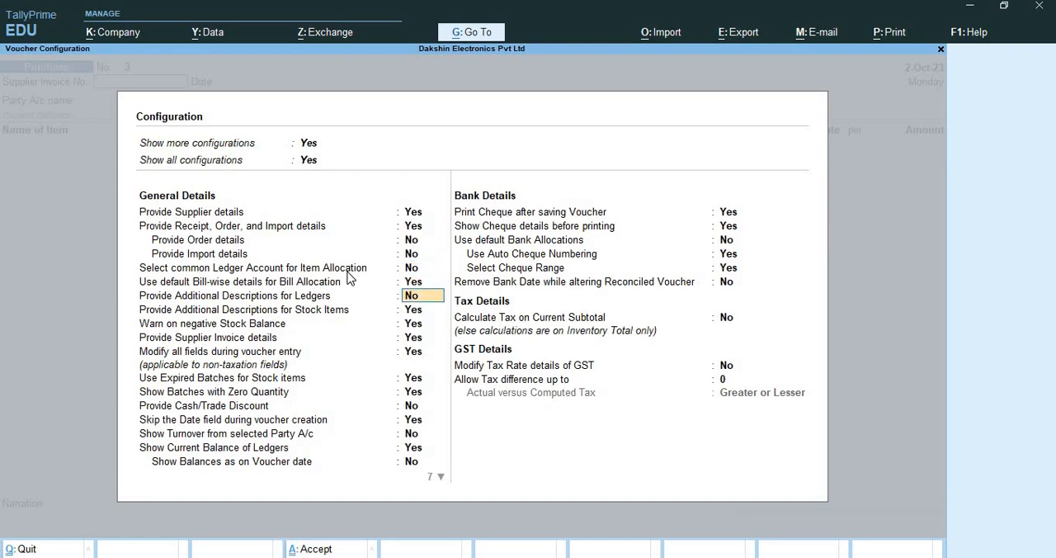
pyautogui.hotkey('ctrl', 'a')
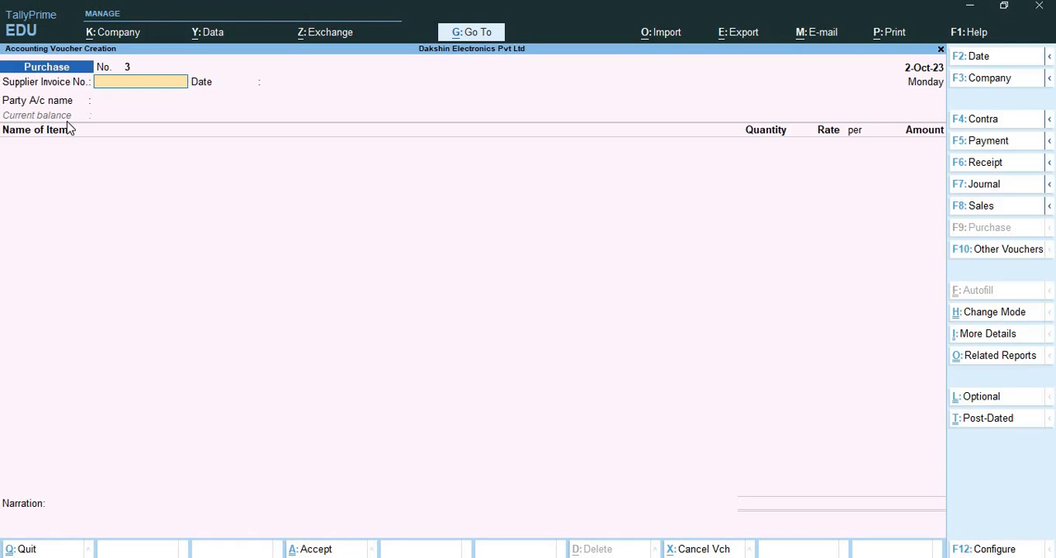
# Enter supplier invoice number FE/PUR/110 in the purchase voucher, keeping the date 2-Oct-23
pyautogui.write('FE/PUR/110')
pyautogui.press('Return')
pyautogui.press('Return')
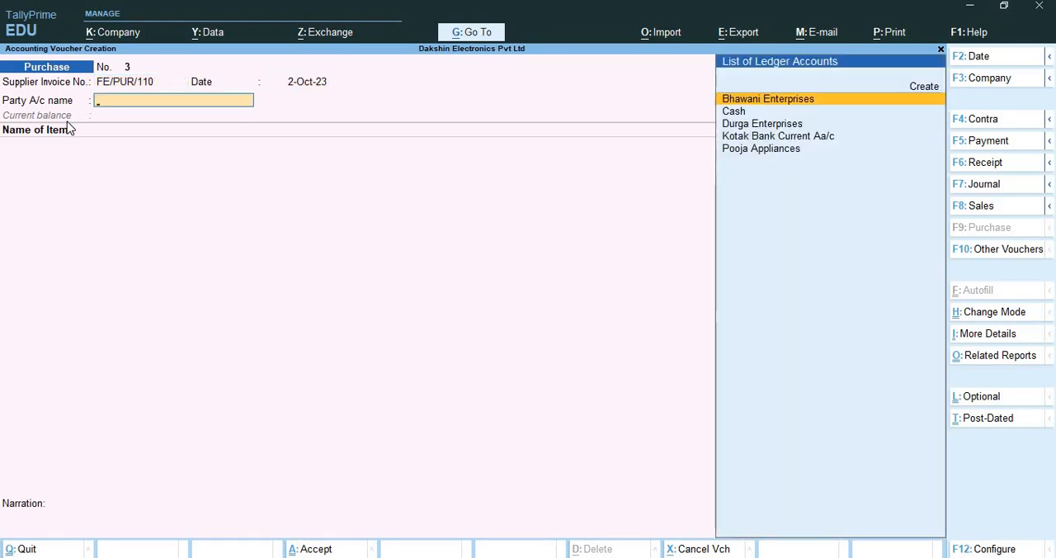
# Create a new party ledger from the voucher and name it Suraj Enterprises, without an alias
pyautogui.hotkey('alt', 'c')
pyautogui.write('S')
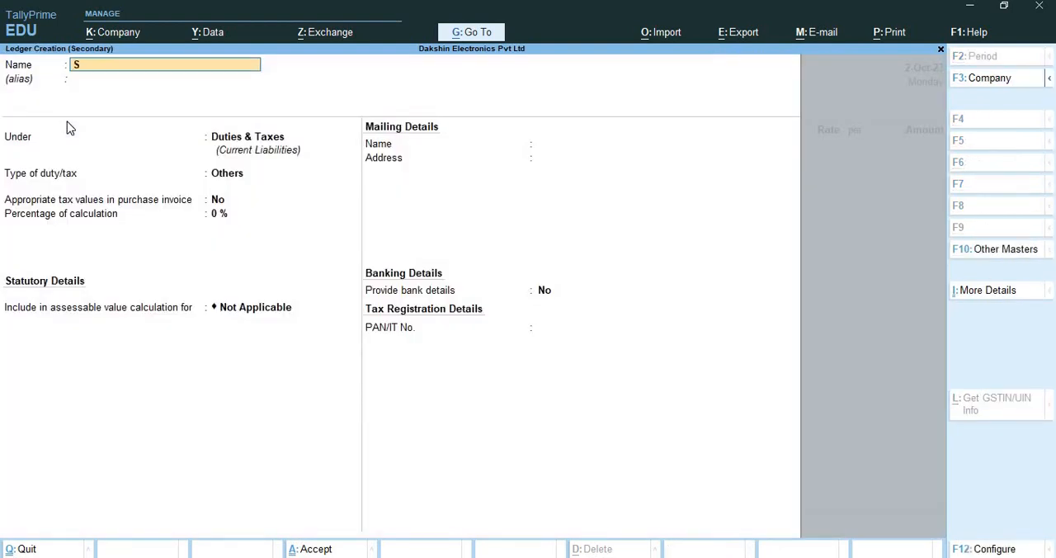
pyautogui.write('uraj Enterorises')
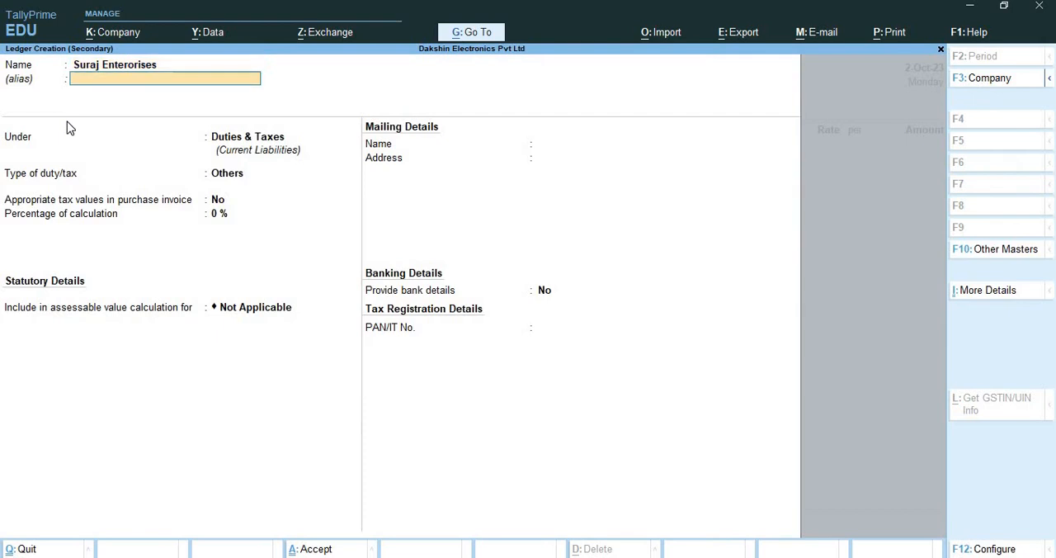
pyautogui.press('BackSpace')
pyautogui.press('BackSpace')
pyautogui.press('BackSpace')
pyautogui.press('BackSpace')
pyautogui.press('BackSpace')
pyautogui.press('BackSpace')
pyautogui.press('BackSpace')
pyautogui.press('BackSpace')
pyautogui.press('BackSpace')
pyautogui.press('BackSpace')
pyautogui.press('BackSpace')
pyautogui.press('BackSpace')
pyautogui.press('BackSpace')
pyautogui.press('BackSpace')
pyautogui.press('BackSpace')
pyautogui.press('BackSpace')
pyautogui.press('BackSpace')
pyautogui.write('Sur')
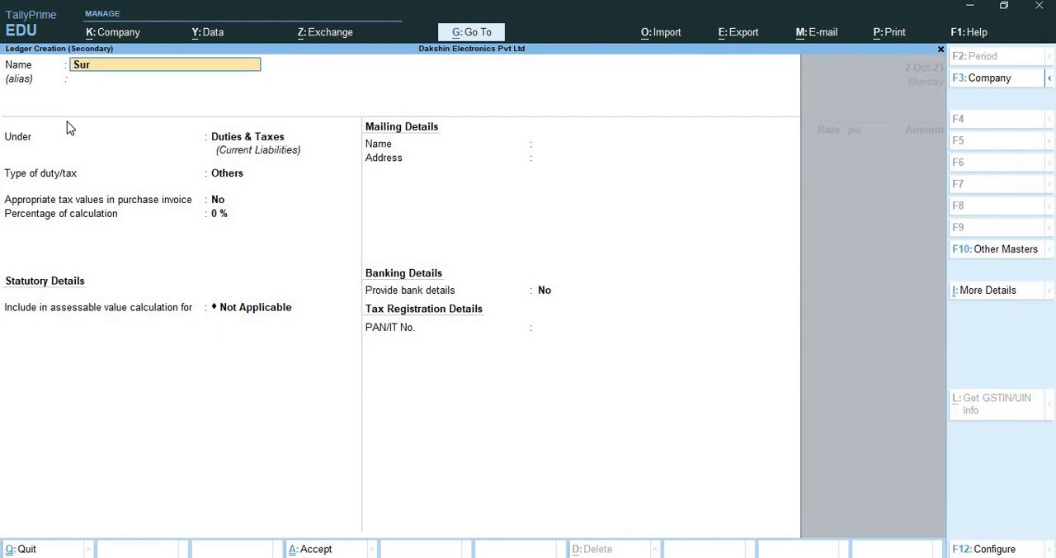
pyautogui.write('aj Enterprise')
pyautogui.write('s')
pyautogui.press('Return')
pyautogui.write('Sun')
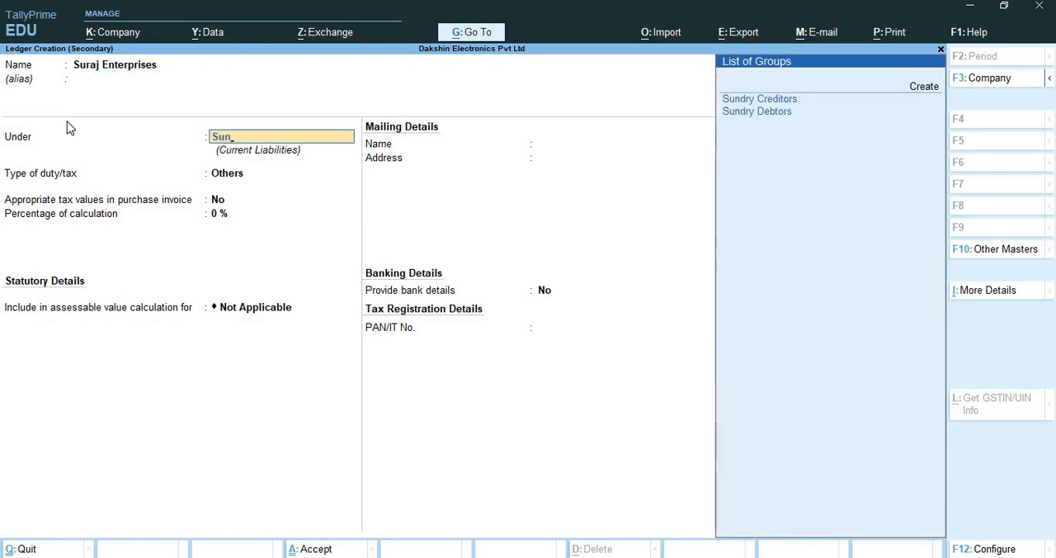
pyautogui.press('Up')
pyautogui.press('Return')
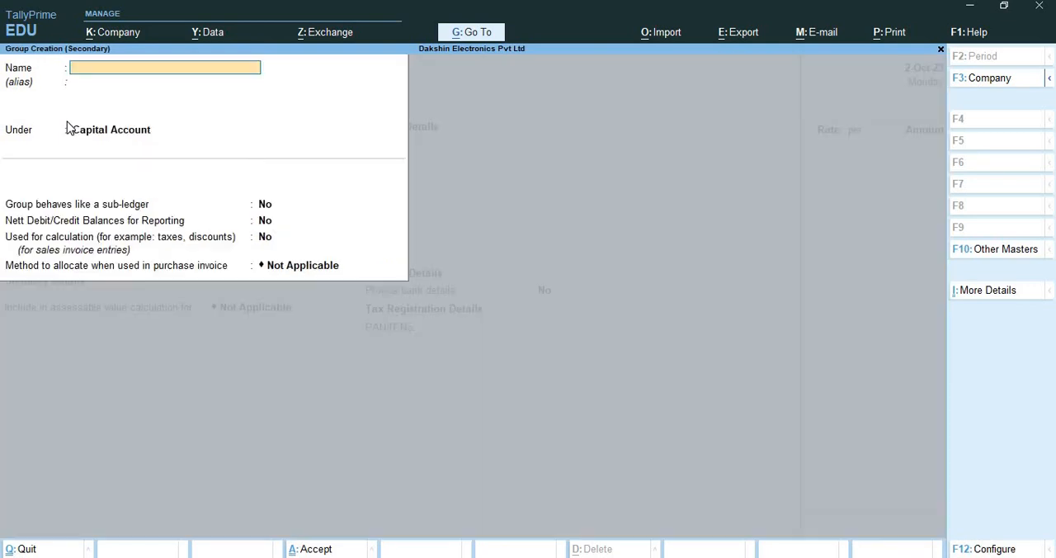
pyautogui.press('ctrl')
pyautogui.press('Escape')
# Place the new ledger under Sundry Creditors, keeping bill-by-bill balances, the state Karnataka and registration type Regular
pyautogui.write('Sun')
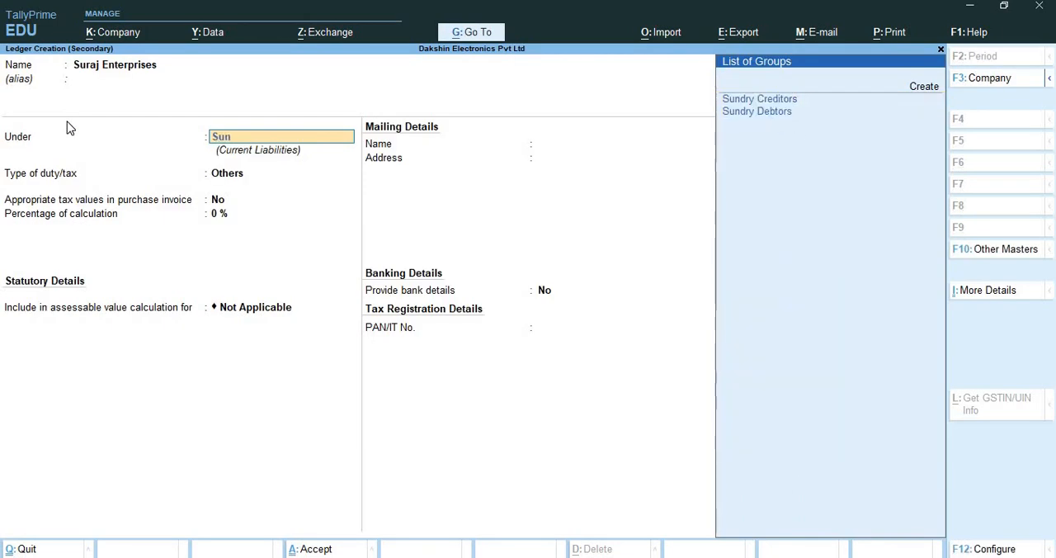
pyautogui.press('Return')
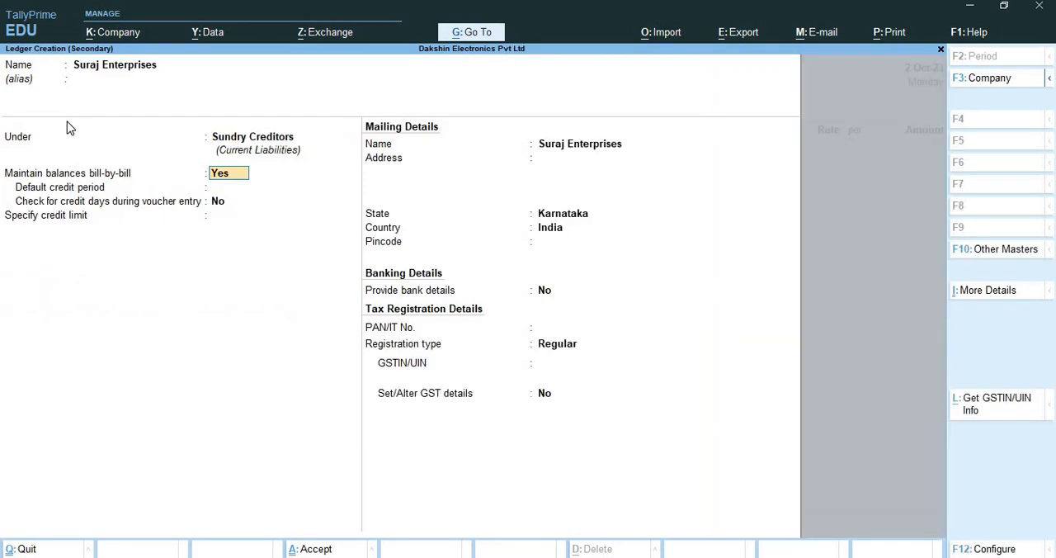
pyautogui.press('Return')
pyautogui.press('Return')
pyautogui.press('Return')
pyautogui.press('Return')
pyautogui.press('Return')
pyautogui.press('Return')
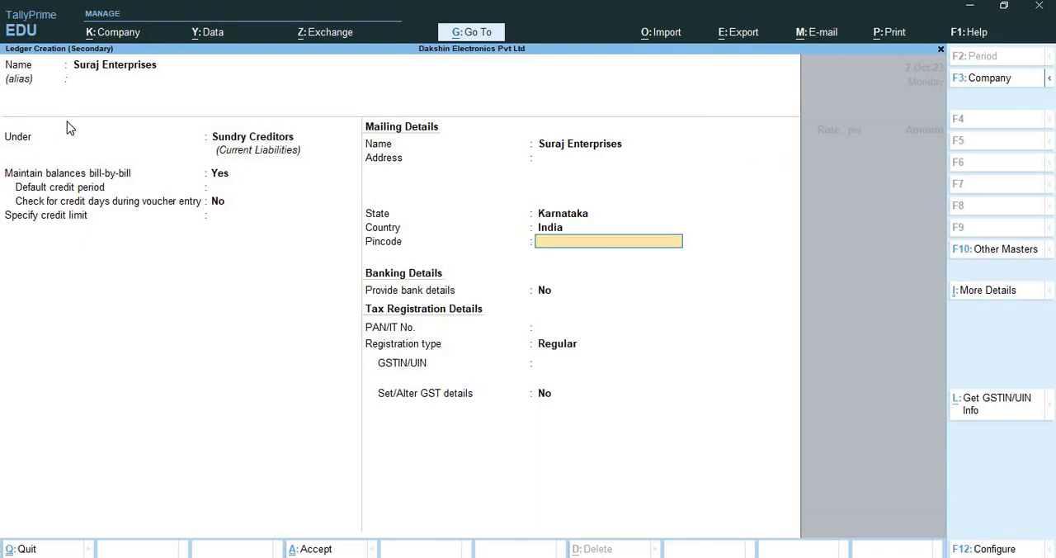
pyautogui.press('Return')
pyautogui.press('Return')
pyautogui.press('Return')
pyautogui.press('Return')
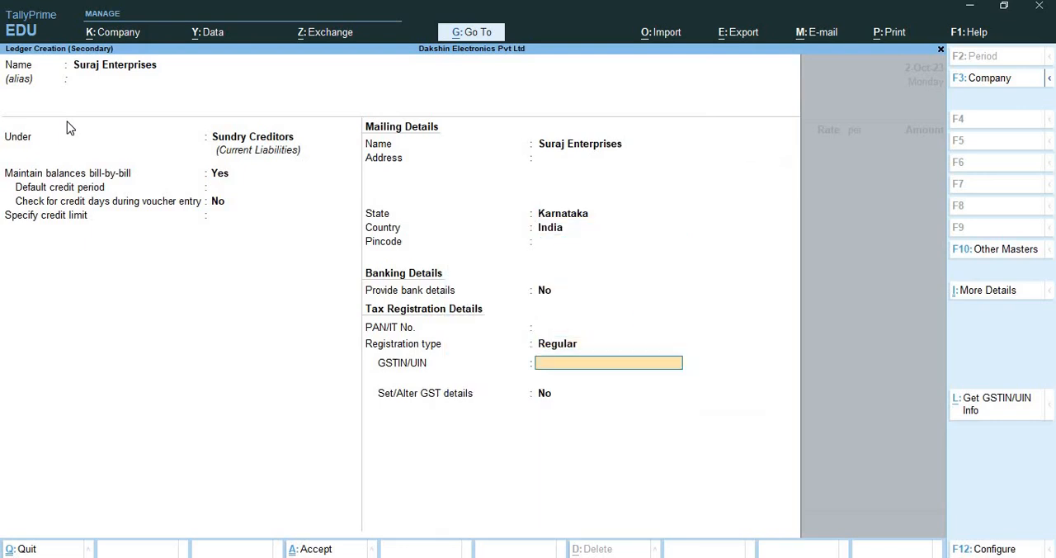
# Enter the supplier's GSTIN in the ledger's tax registration details and save the ledger
pyautogui.write('29GGGGG1252G1Z')
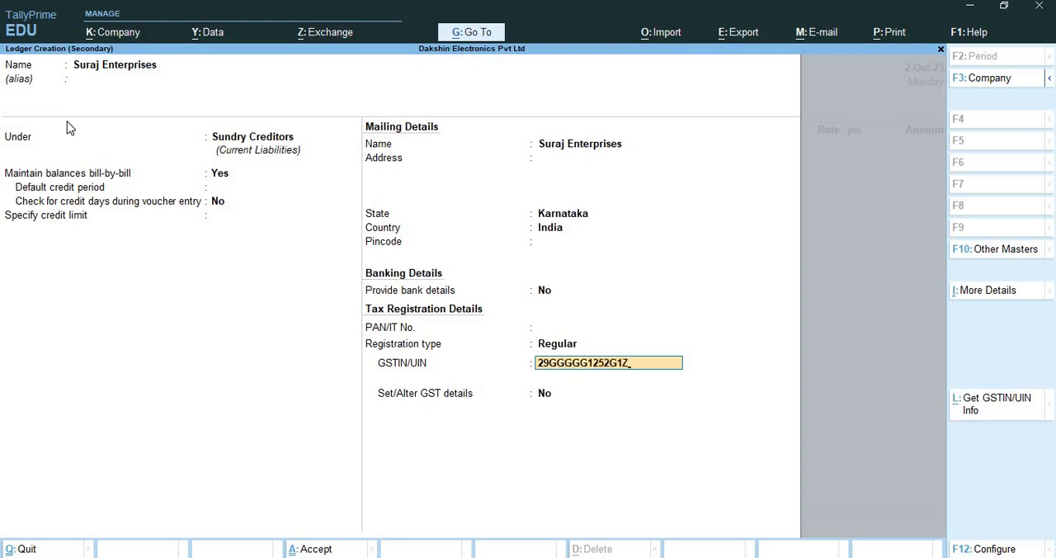
pyautogui.write('9')
pyautogui.press('Return')
# Accept the voucher's receipt details blank and keep the default party details for Suraj Enterprises
pyautogui.press('Return')
pyautogui.press('Return')
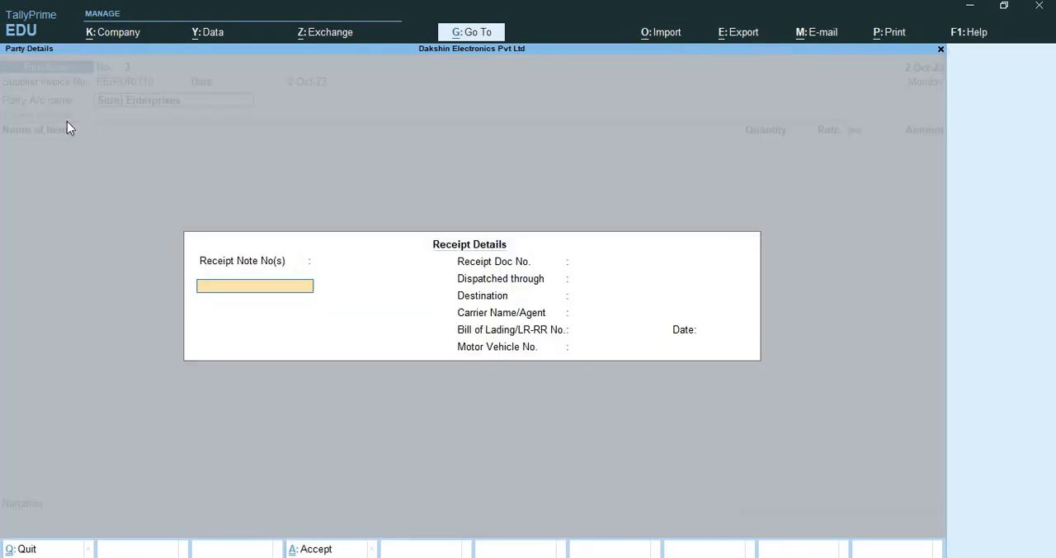
pyautogui.press('Return')
pyautogui.press('Return')
pyautogui.press('Return')
pyautogui.press('Return')
pyautogui.press('Return')
pyautogui.press('Return')
pyautogui.press('Return')
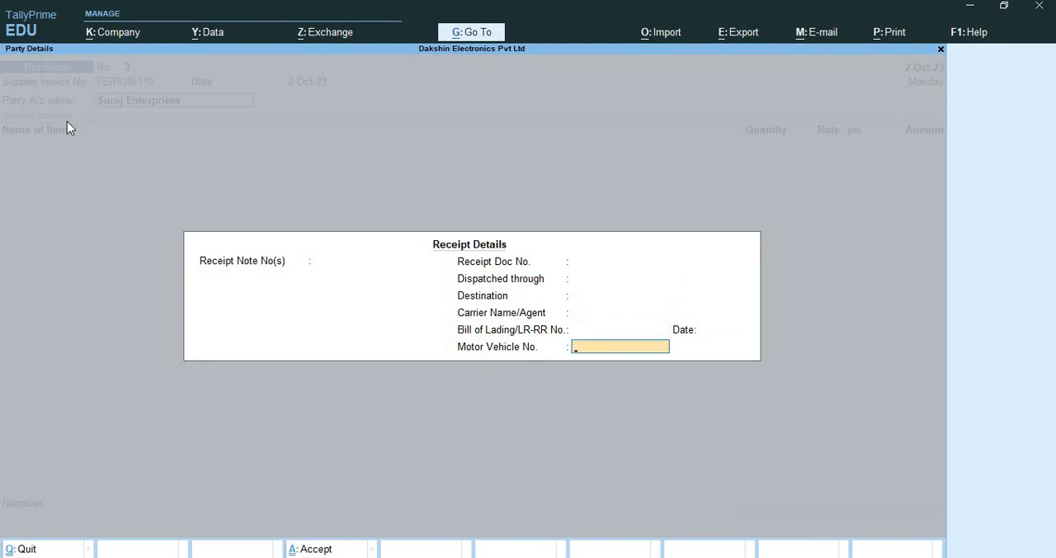
pyautogui.press('Return')
pyautogui.press('Return')
pyautogui.press('Return')
pyautogui.press('Return')
pyautogui.press('Return')
pyautogui.press('Return')
pyautogui.press('Return')
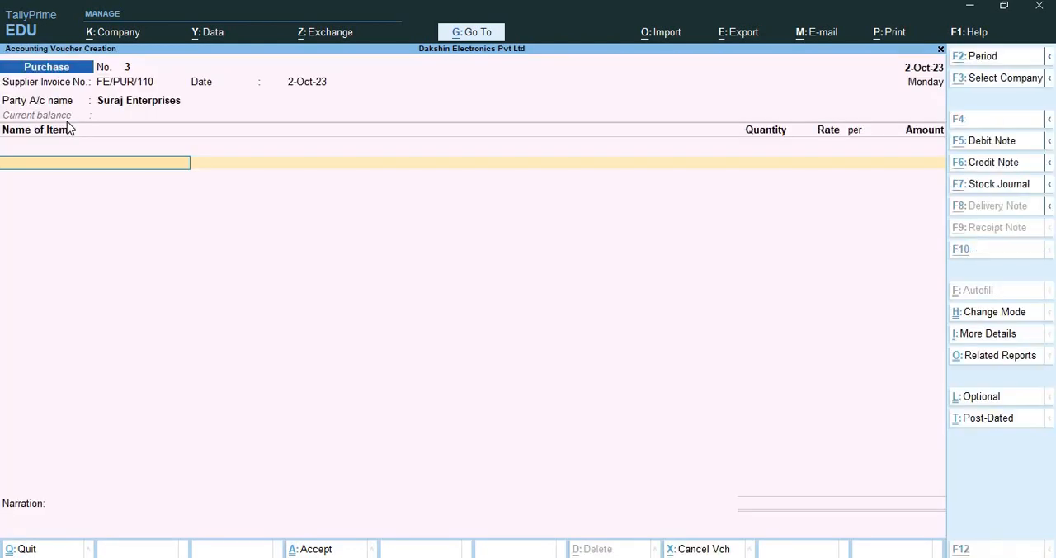
# Create a new stock item from the voucher and name it LG 32 inches Led TV
pyautogui.hotkey('alt', 'c')
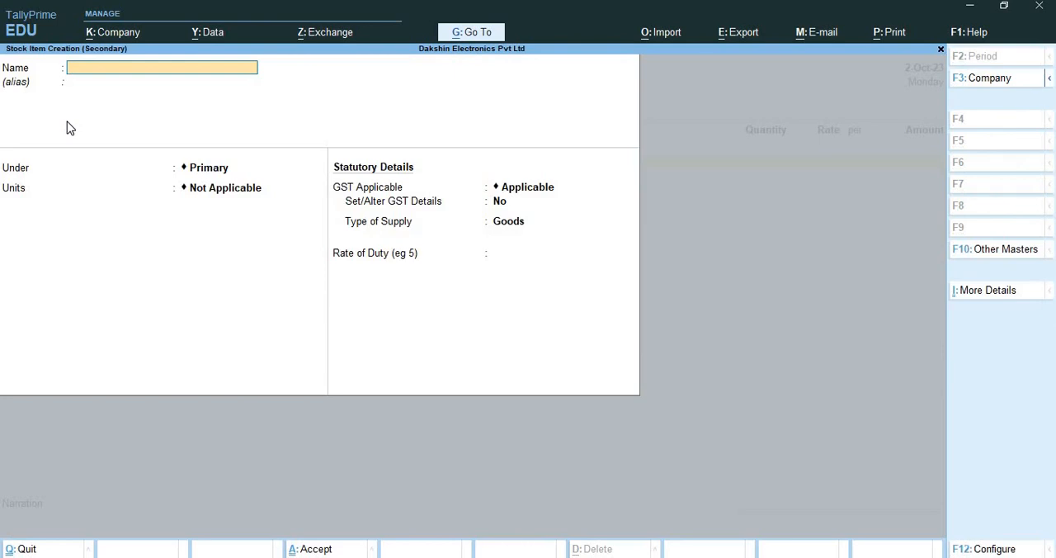
pyautogui.write('LG 32 inches Led TV')
pyautogui.press('Return')
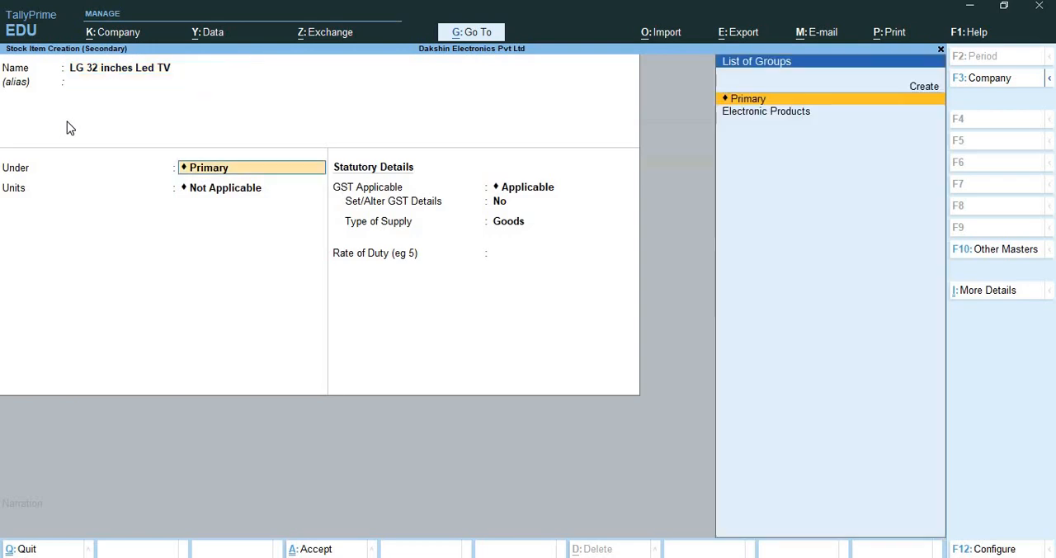
# Place the stock item under Electronic Products with units Nos, leaving batches and components set to No
pyautogui.press('Down')
pyautogui.press('Return')
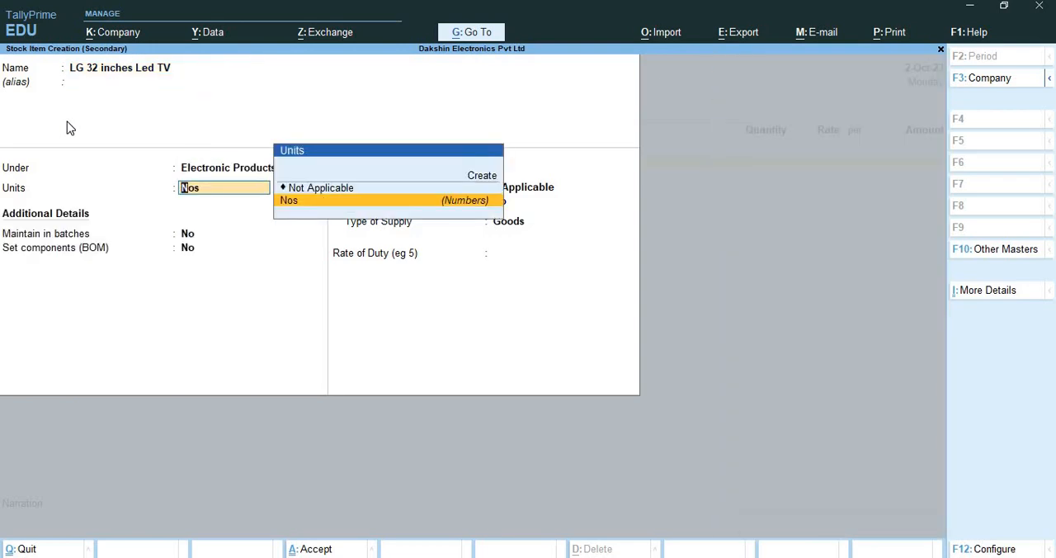
pyautogui.press('Return')
pyautogui.press('Return')
pyautogui.press('Return')
pyautogui.press('Return')
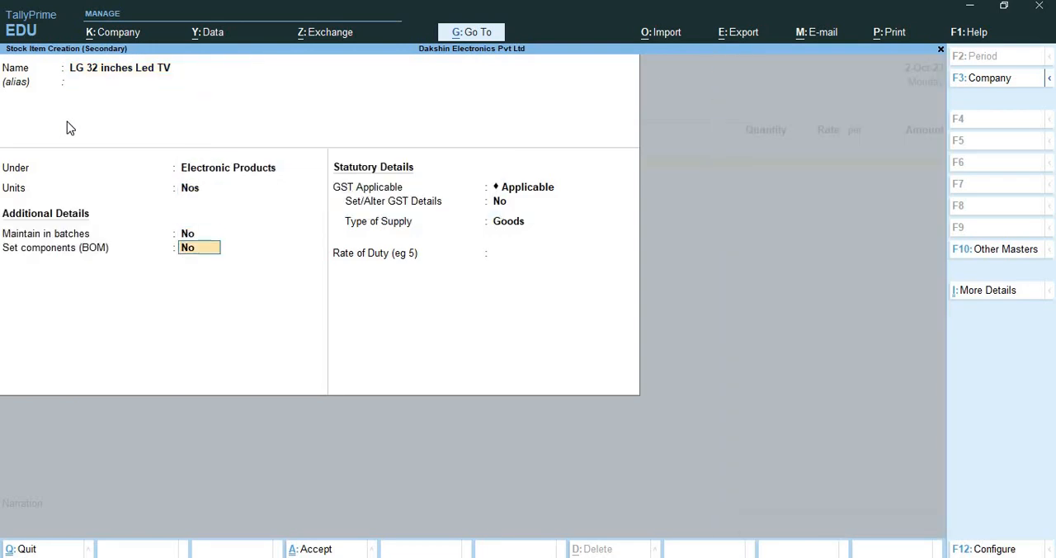
# Enable GST details for the stock item and enter the description LG 32 inches Led TV, leaving HSN/SAC blank
pyautogui.write('yes')
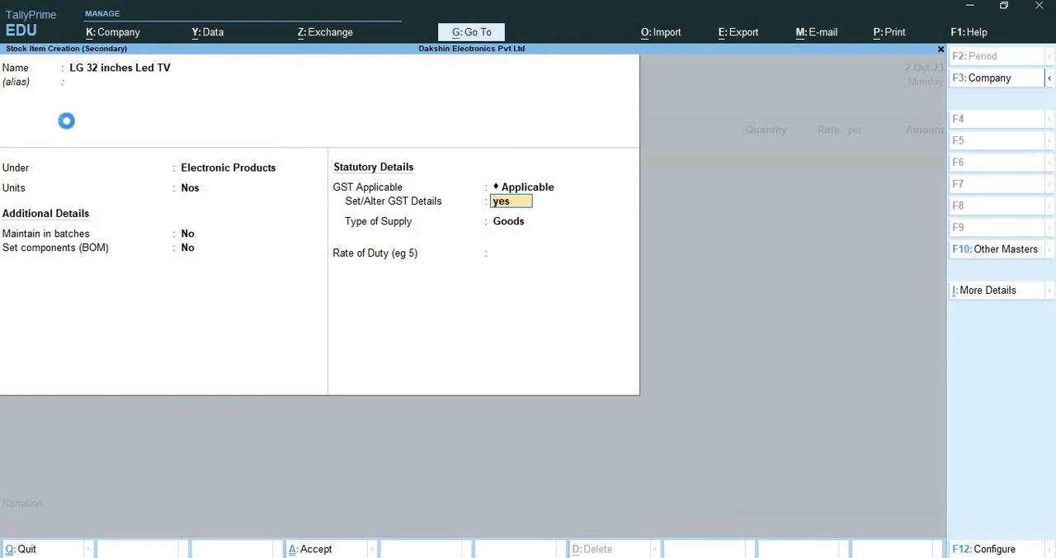
pyautogui.press('Return')
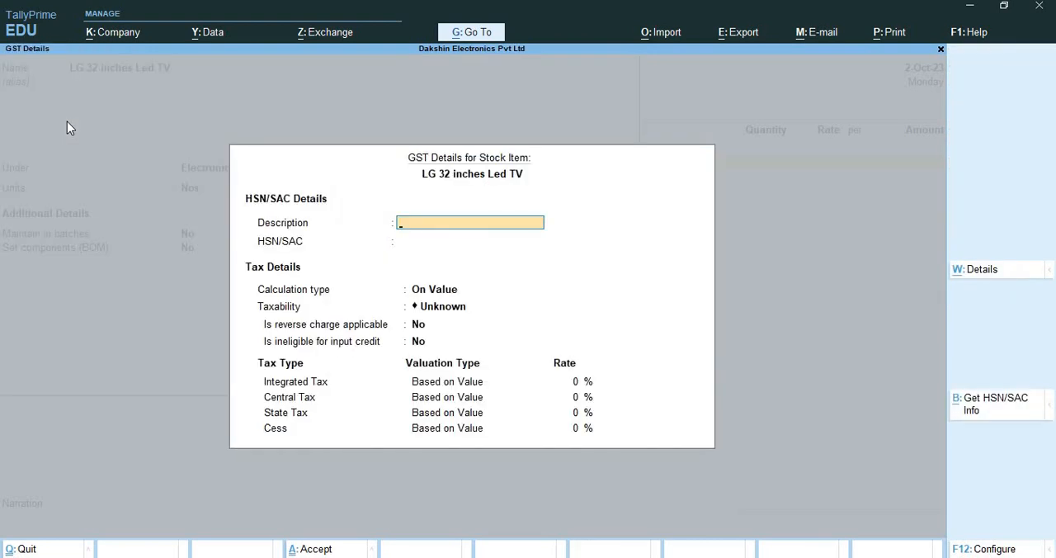
pyautogui.write('LG 32 inches Led TV')
pyautogui.press('Return')
# Set the stock item's taxability to Taxable with an integrated tax rate of 18% and save the item
pyautogui.press('Return')
pyautogui.press('Return')
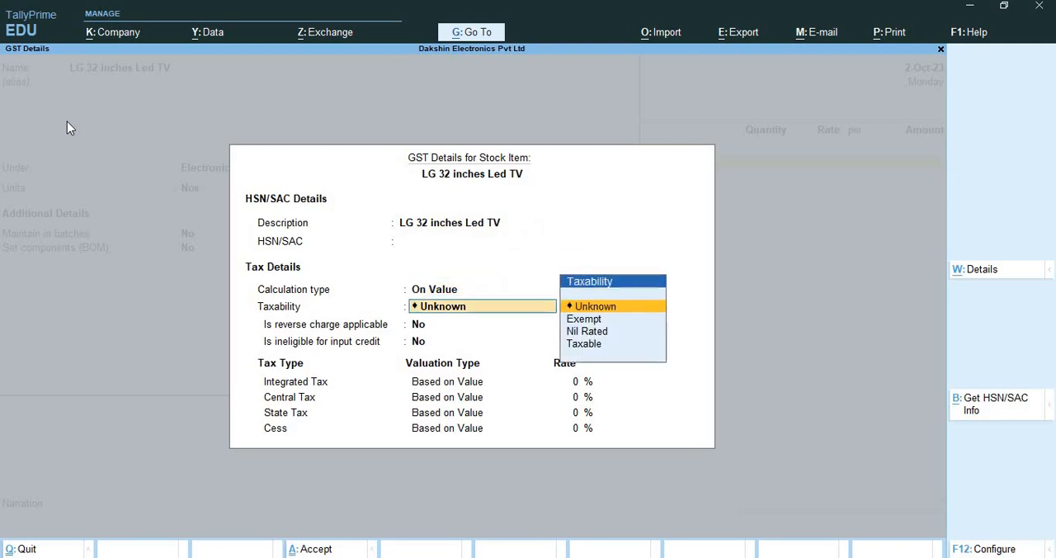
pyautogui.press('Down')
pyautogui.press('Down')
pyautogui.press('Down')
pyautogui.press('Return')
pyautogui.press('Return')
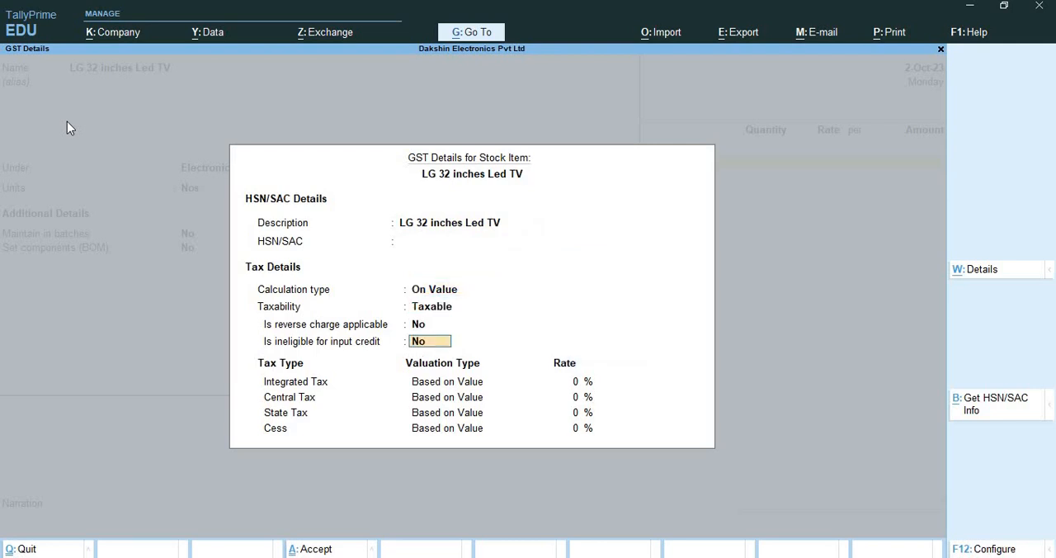
pyautogui.press('Return')
pyautogui.write('18')
pyautogui.press('Return')
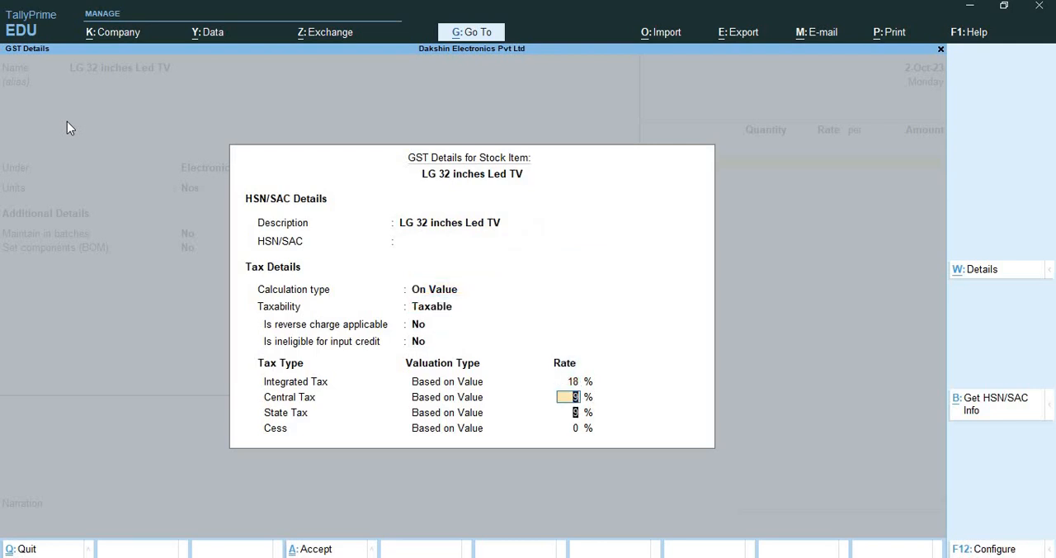
pyautogui.press('Return')
pyautogui.press('Return')
pyautogui.press('Return')
pyautogui.press('Return')
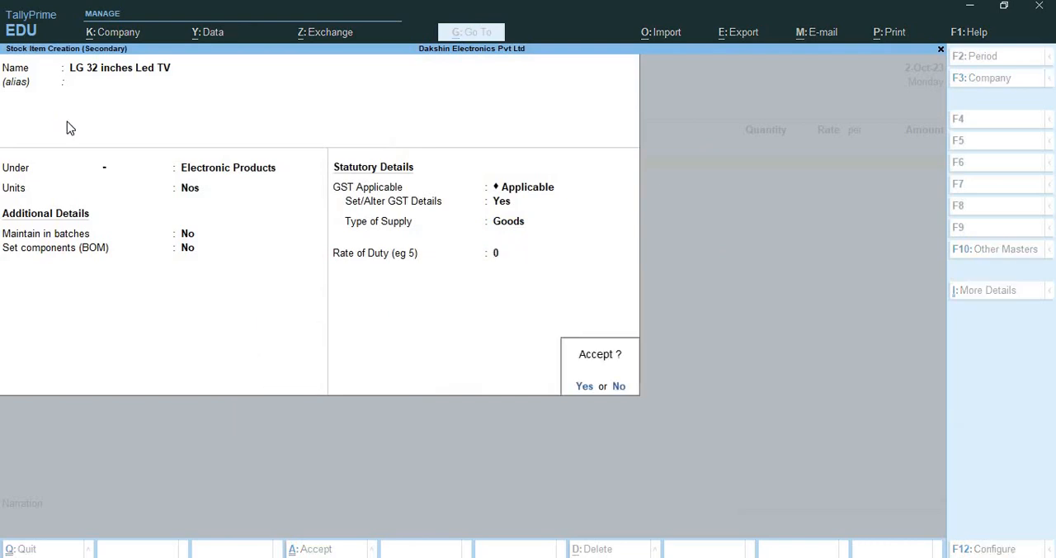
pyautogui.press('Return')
pyautogui.press('Return')
# Enter a quantity of 10 Nos at a rate of 18,000 for LG 32 inches Led TV in the voucher
pyautogui.write('10')
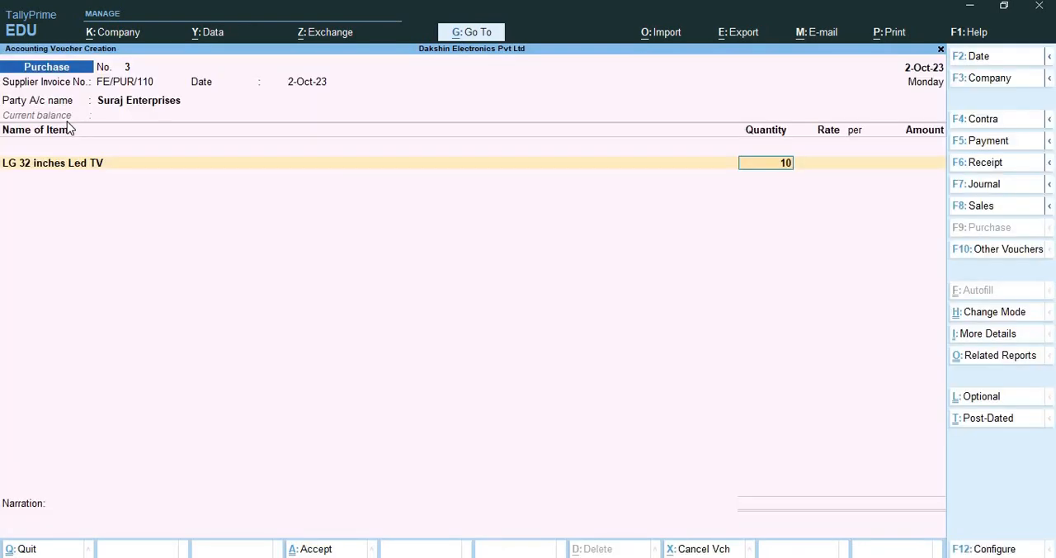
pyautogui.press('Return')
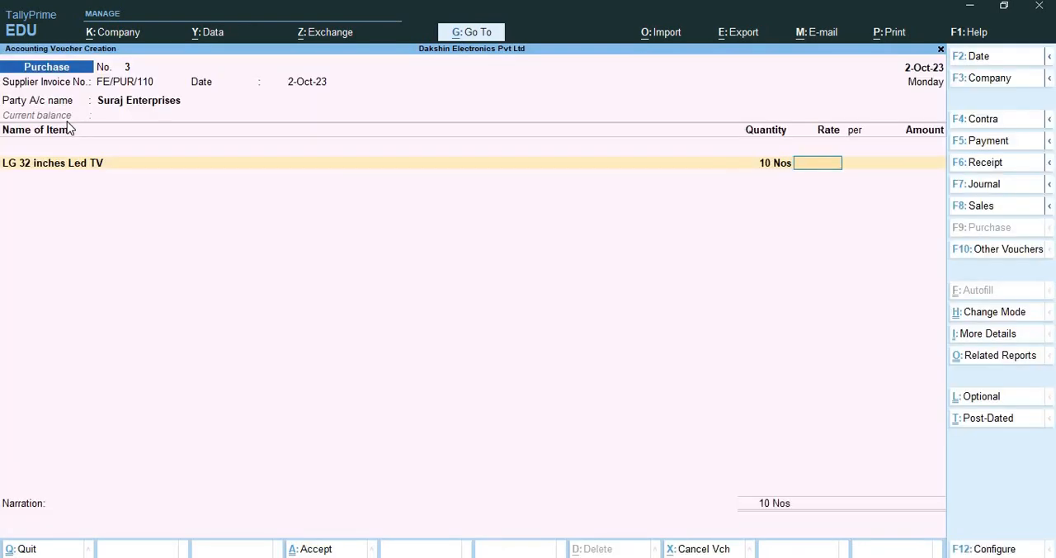
pyautogui.write('18000')
pyautogui.press('Return')
pyautogui.press('Return')
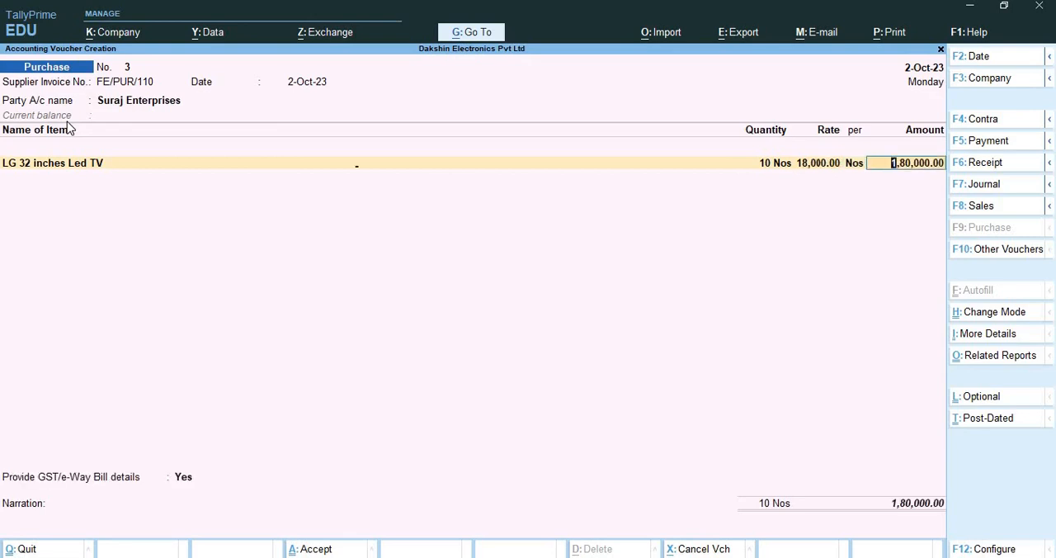
pyautogui.press('Return')
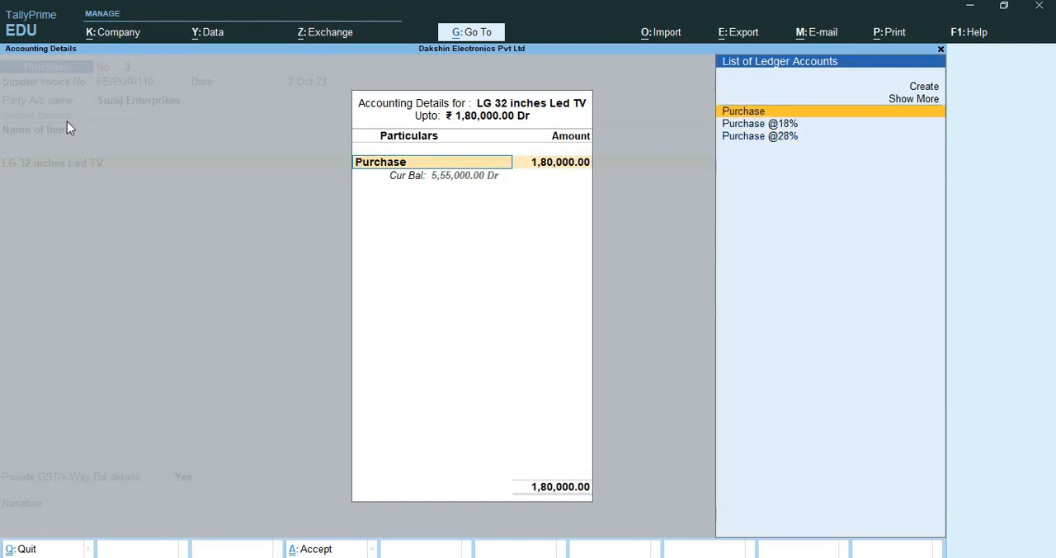
pyautogui.press('Down')
pyautogui.press('Return')
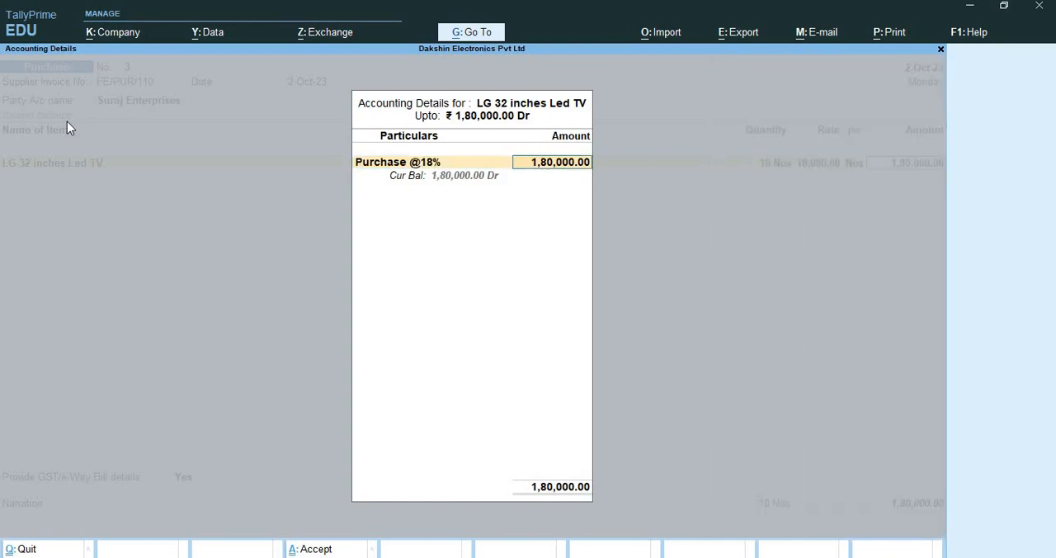
# Confirm the first item's ledger allocation and start a new stock item named LG 43 inches LED TV for the voucher's second line
pyautogui.press('Return')
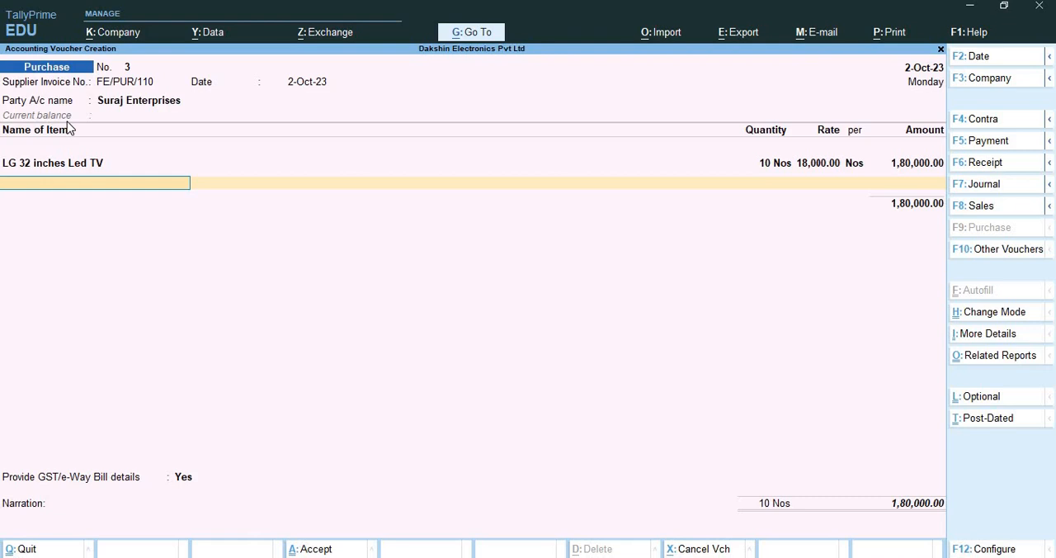
pyautogui.hotkey('alt', 'c')
pyautogui.write('LG')
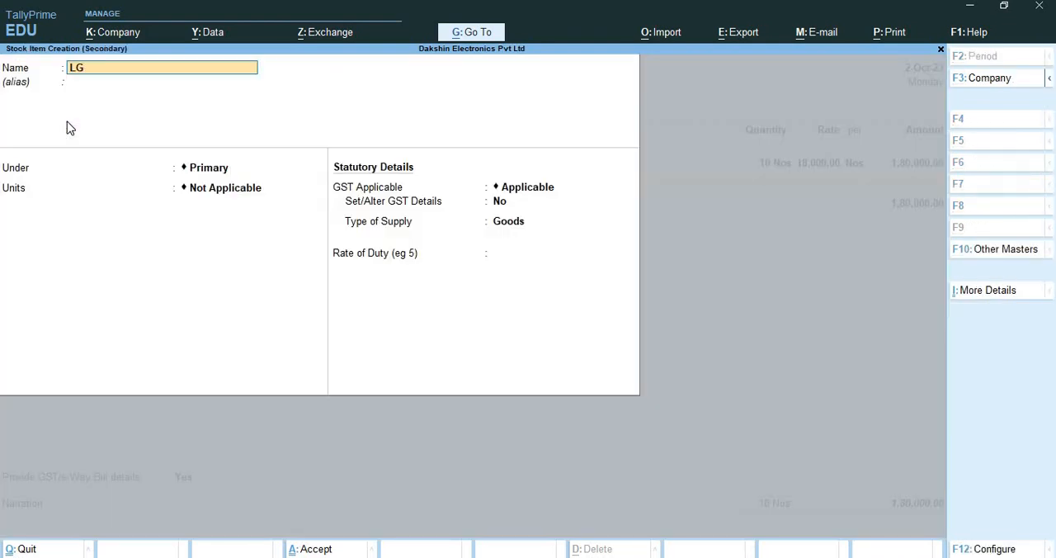
pyautogui.write(' 43 inches LED TV')
pyautogui.press('Return')
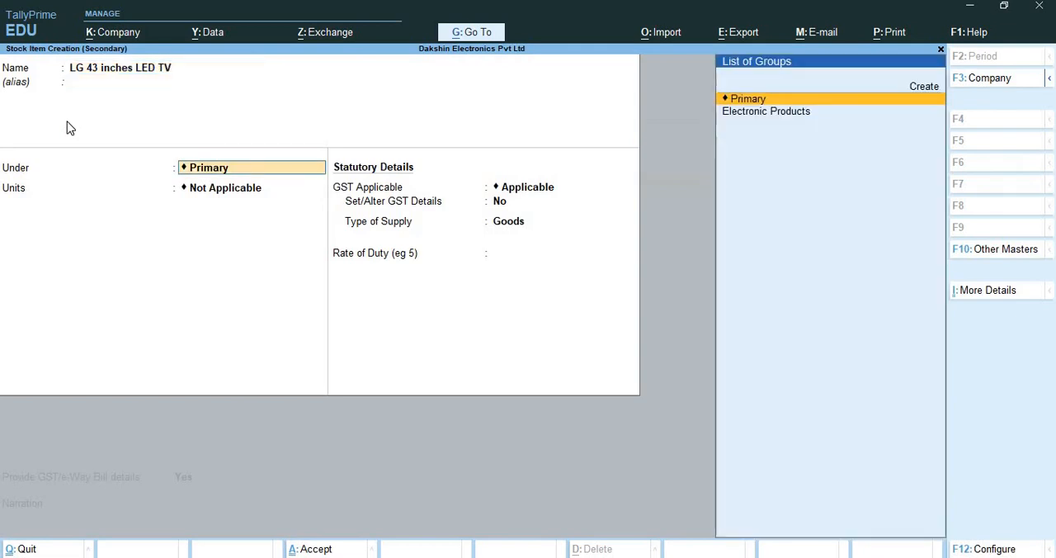
# Place the new stock item under the Electronic Products group and set its unit to Nos, without batches or components
pyautogui.press('Down')
pyautogui.press('Return')
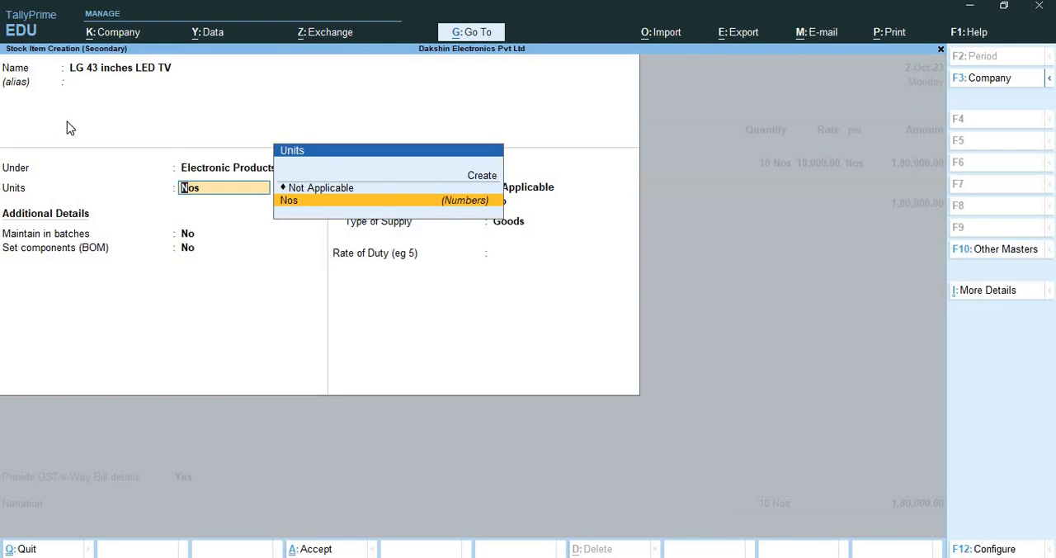
pyautogui.press('Return')
pyautogui.press('Return')
pyautogui.press('Return')
# Enable GST details for the stock item and enter the description LG 43 inches LED TV, leaving HSN/SAC blank
pyautogui.press('Return')
pyautogui.press('y')
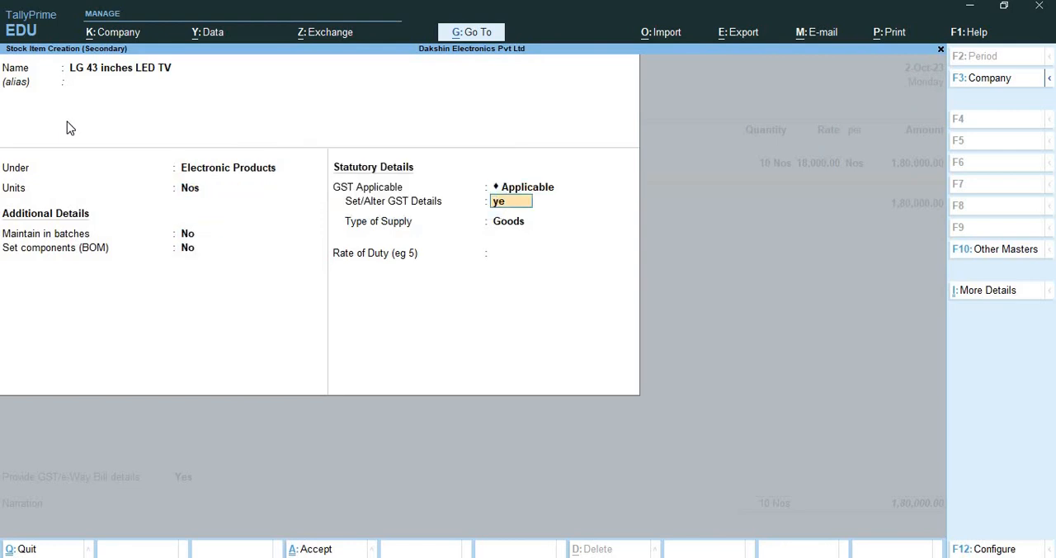
pyautogui.press('Return')
pyautogui.write('4')
pyautogui.press('BackSpace')
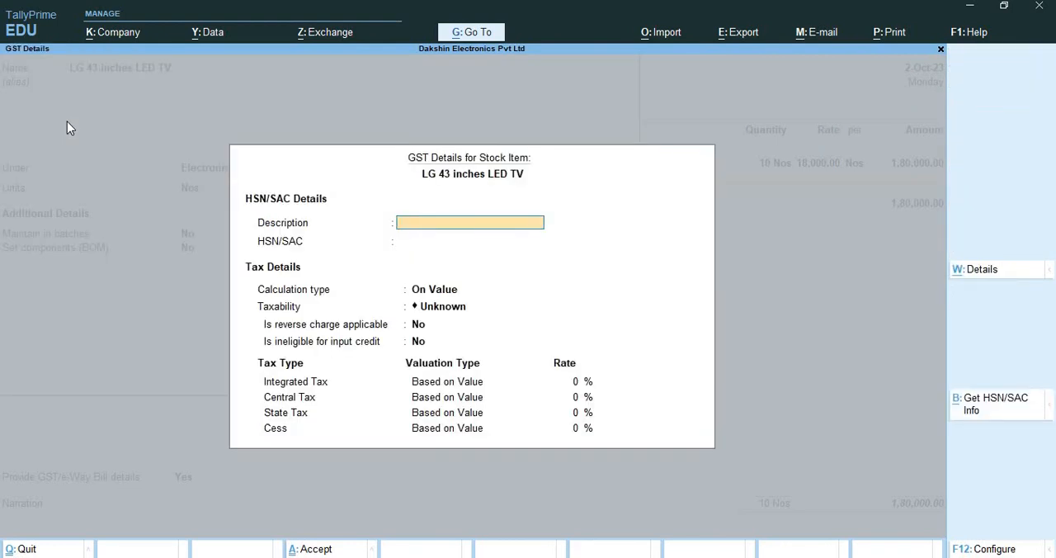
pyautogui.write('LG 43 inches LED TV')
pyautogui.press('Return')
pyautogui.press('Return')
pyautogui.press('Return')
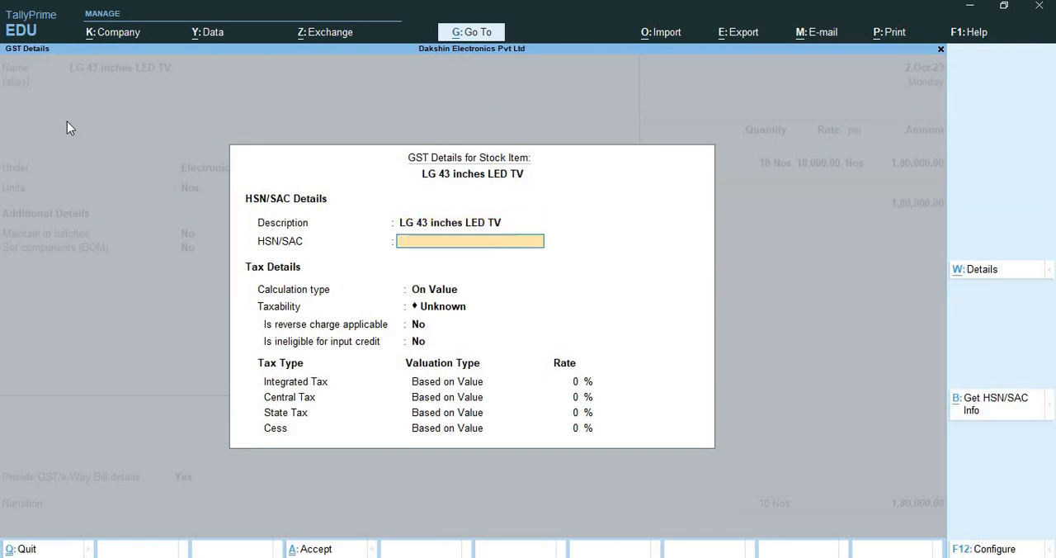
# Set the stock item's taxability to Taxable with an integrated tax rate of 28% and save the item
pyautogui.press('Down')
pyautogui.press('Down')
pyautogui.press('Down')
pyautogui.press('Return')
pyautogui.press('Return')
pyautogui.press('Return')
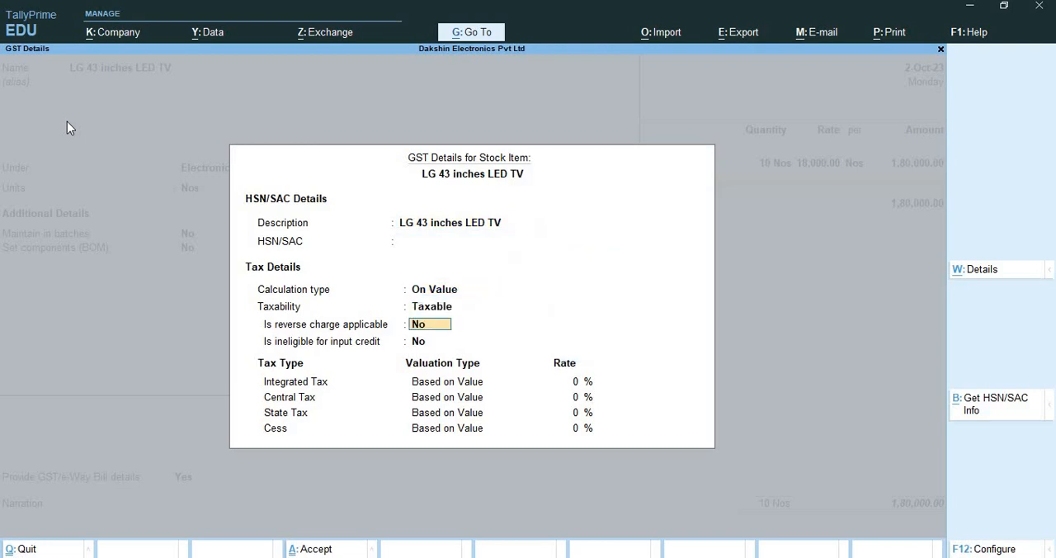
pyautogui.write('28')
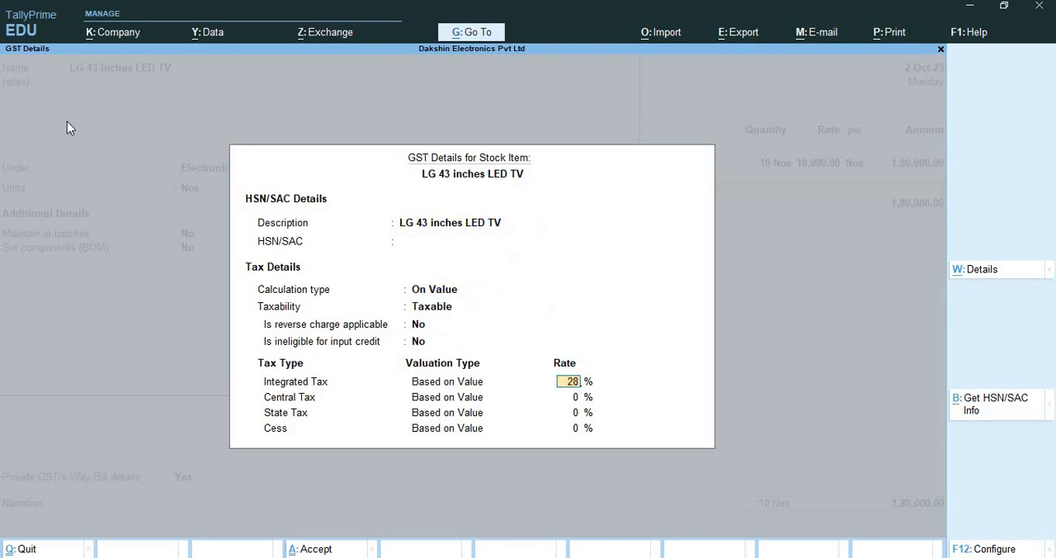
pyautogui.press('Return')
pyautogui.press('Return')
pyautogui.press('Return')
pyautogui.press('Return')
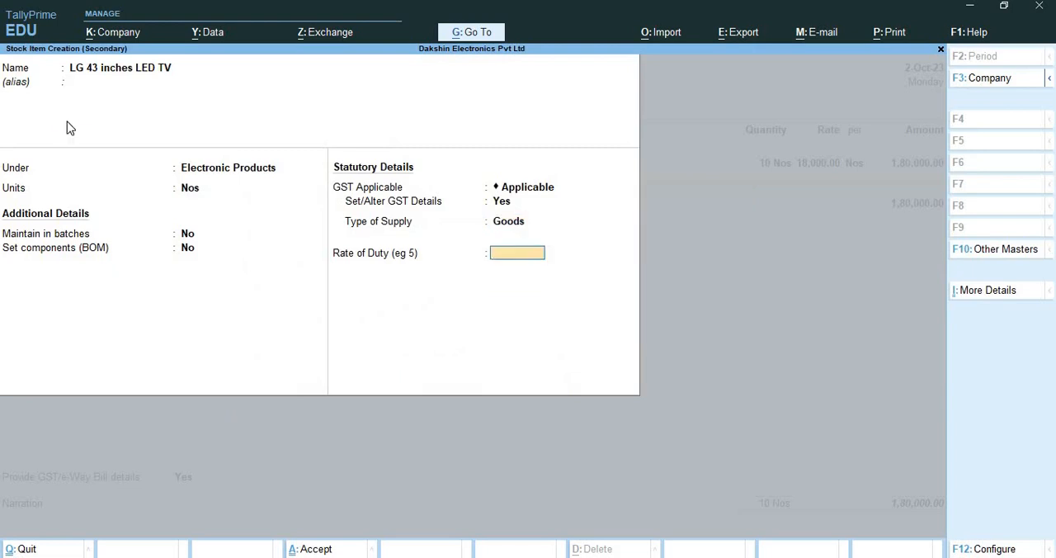
pyautogui.press('Return')
# Enter a quantity of 5 Nos at a rate of 30,000 for LG 43 inches LED TV and accept the amount
pyautogui.press('Return')
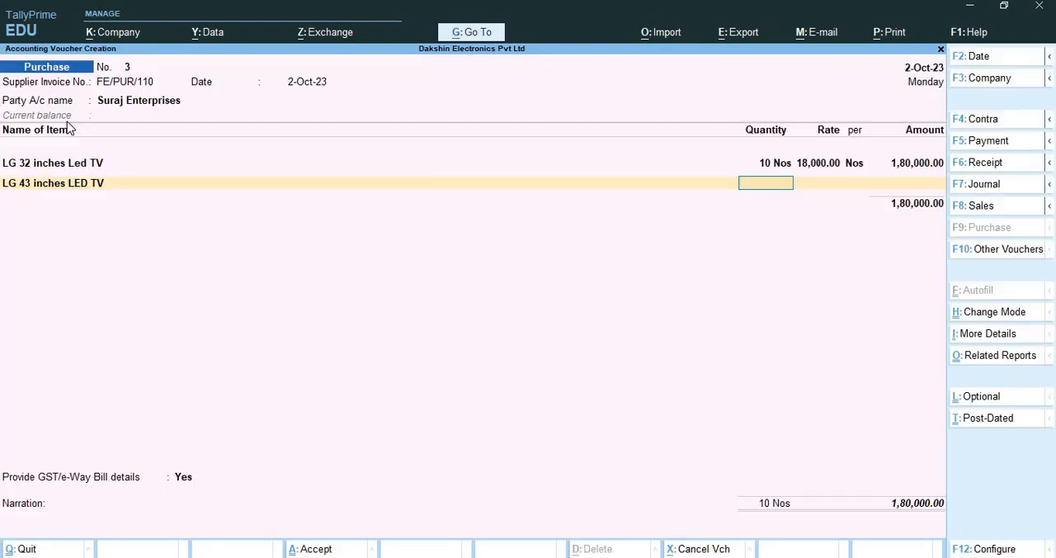
pyautogui.write('5')
pyautogui.press('Return')
pyautogui.write('30000')
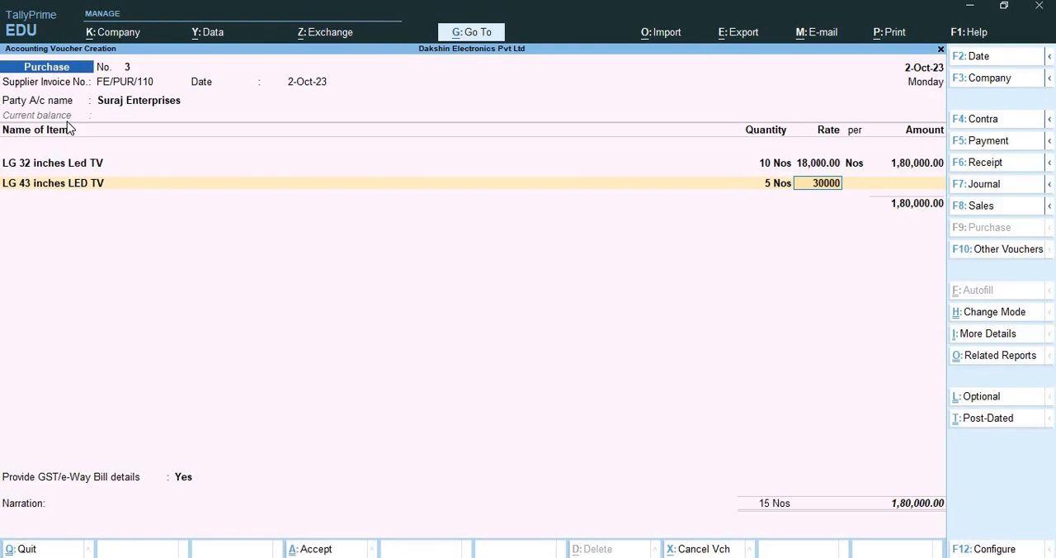
pyautogui.press('Return')
pyautogui.press('Return')
pyautogui.press('Return')
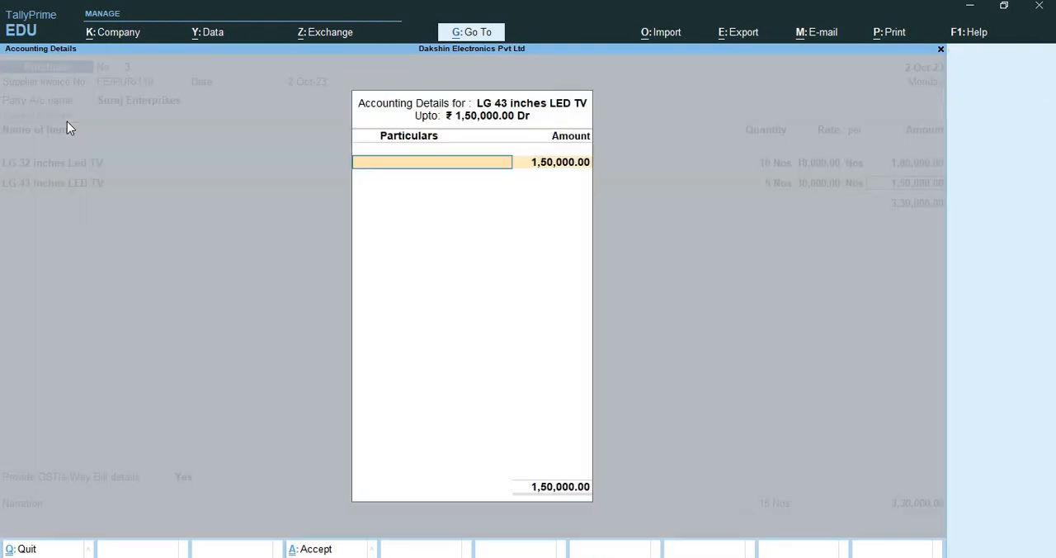
pyautogui.press('Return')
pyautogui.press('BackSpace')
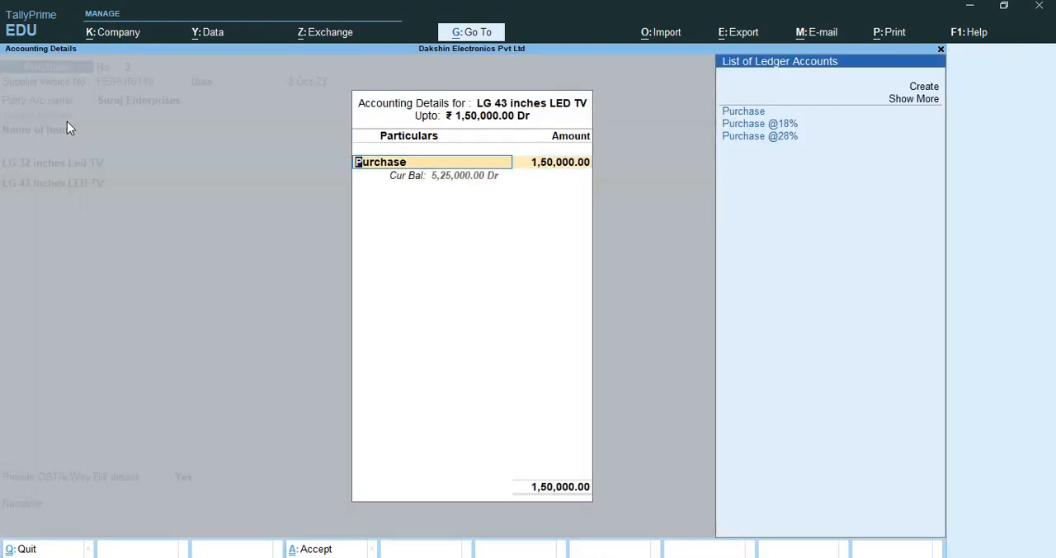
pyautogui.press('Down')
pyautogui.press('Down')
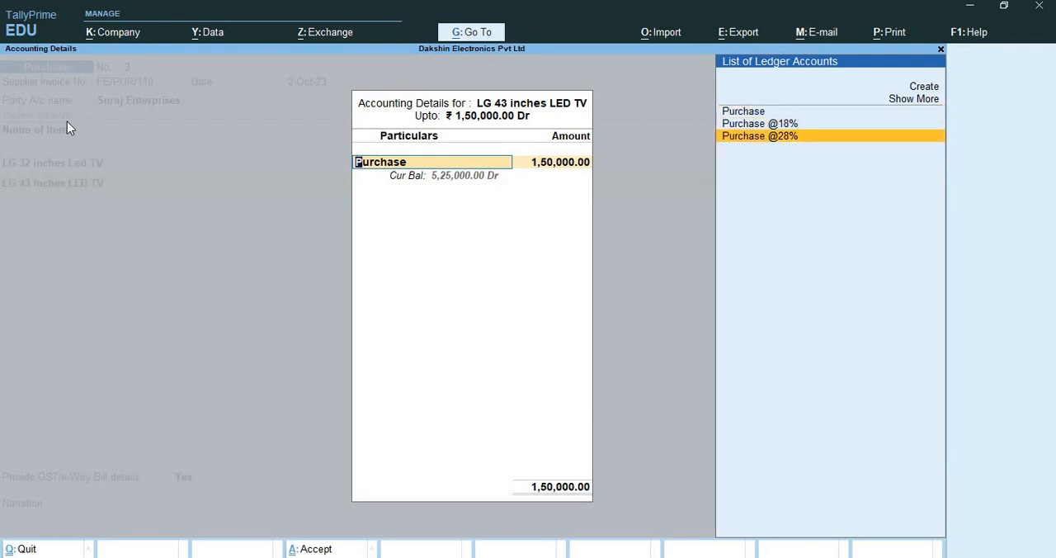
pyautogui.press('Return')
pyautogui.press('Return')
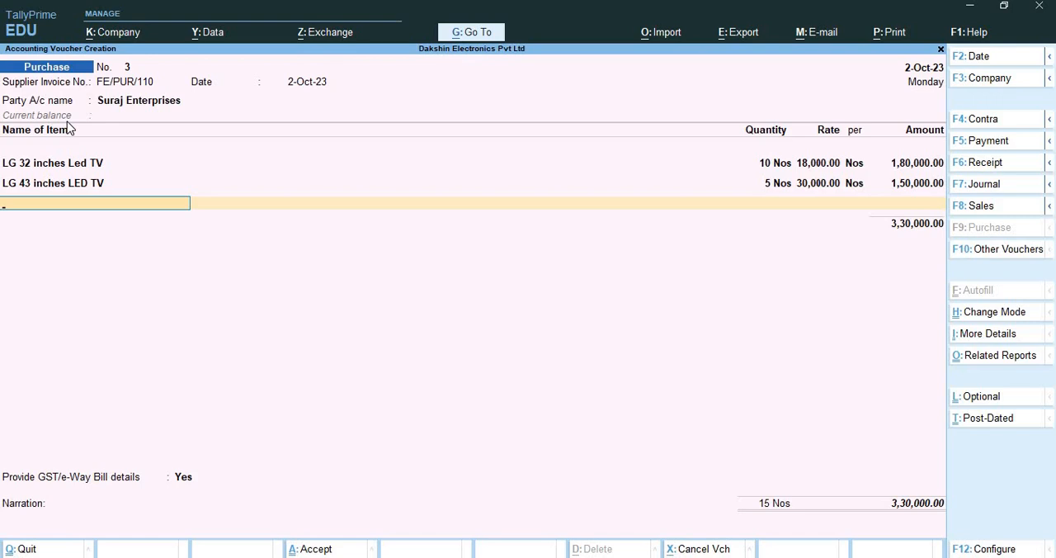
# End the item list and add the Central Tax and State Tax ledgers with their calculated amounts
pyautogui.press('Return')
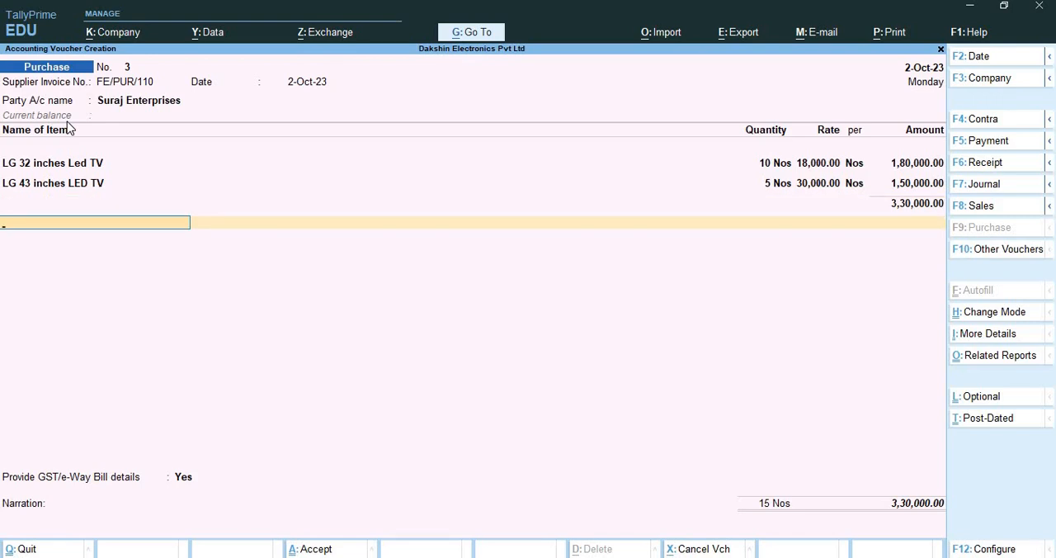
pyautogui.write('Ce')
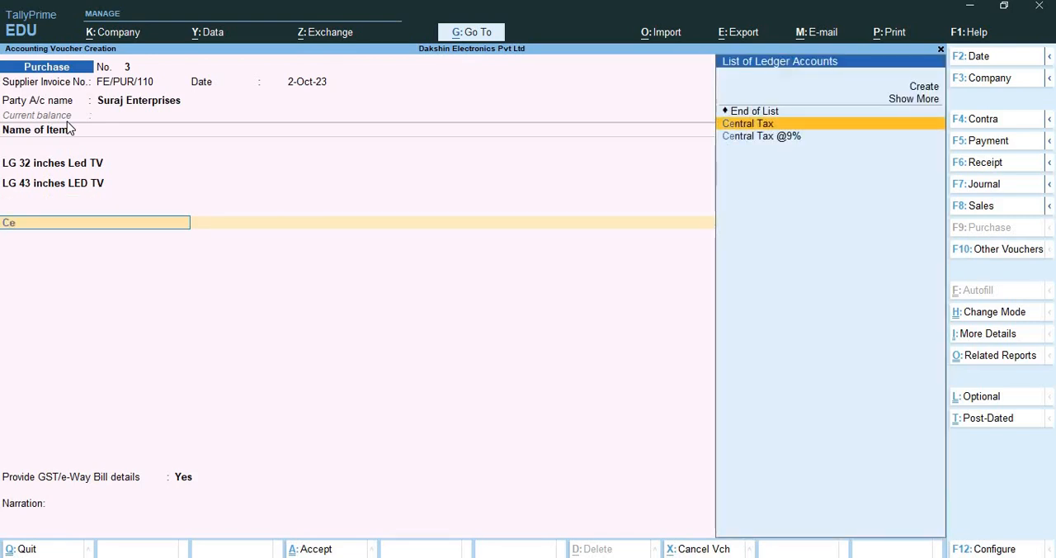
pyautogui.press('Return')
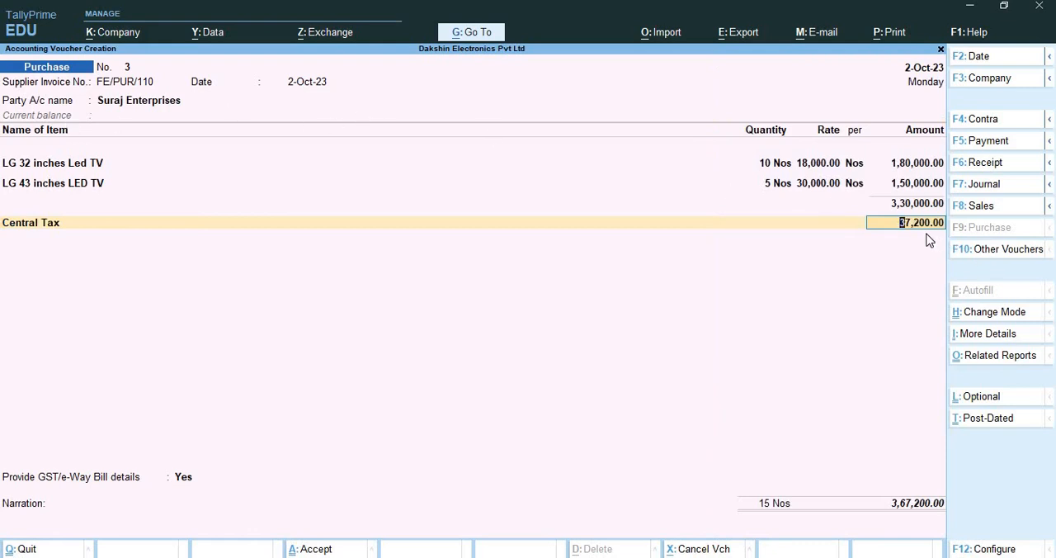
pyautogui.press('Return')
pyautogui.write('St')
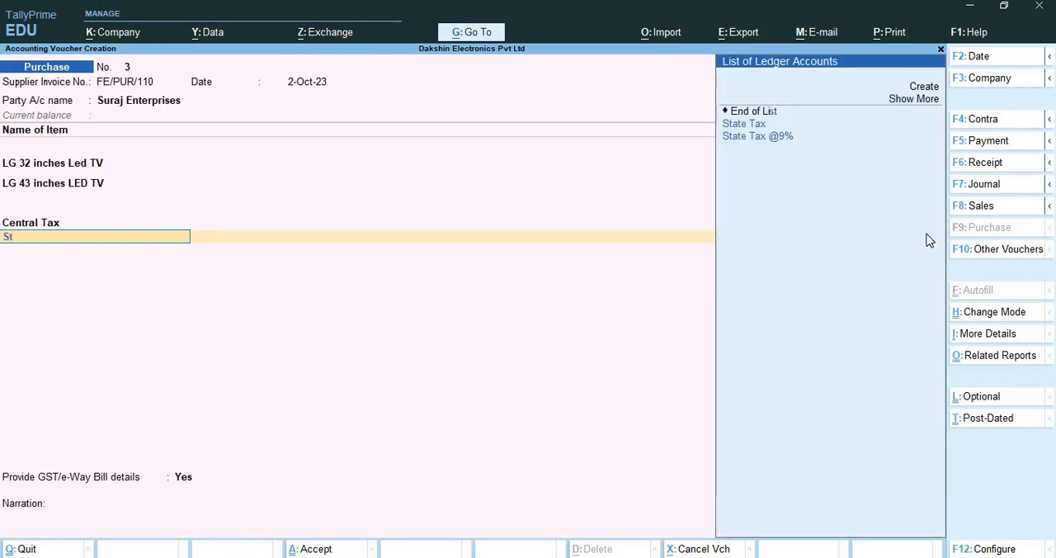
pyautogui.press('Return')
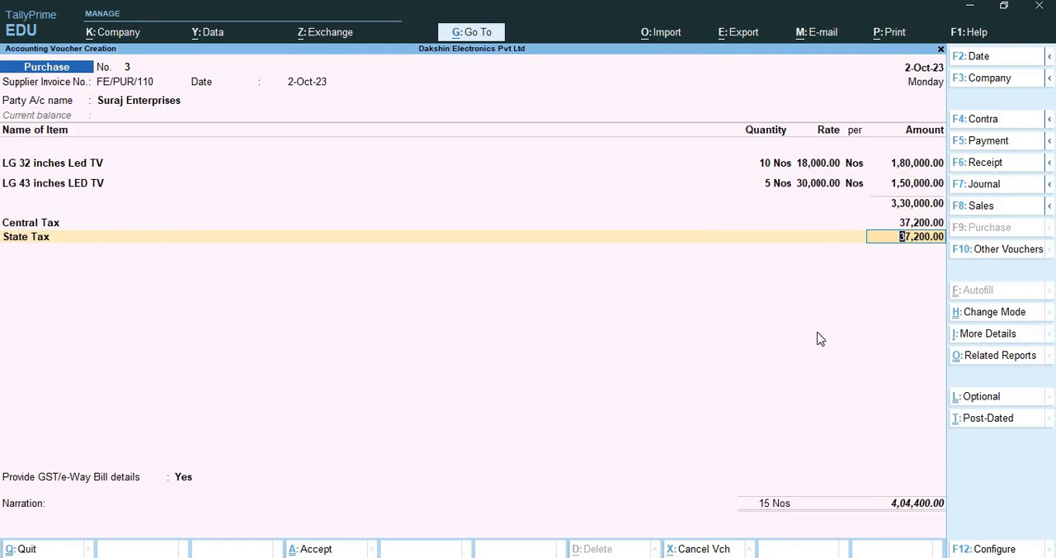
# Examine the voucher's GST tax analysis in detailed view to check each item's tax rates, and return to the voucher
pyautogui.press('alt')
pyautogui.hotkey('alt', 'a')
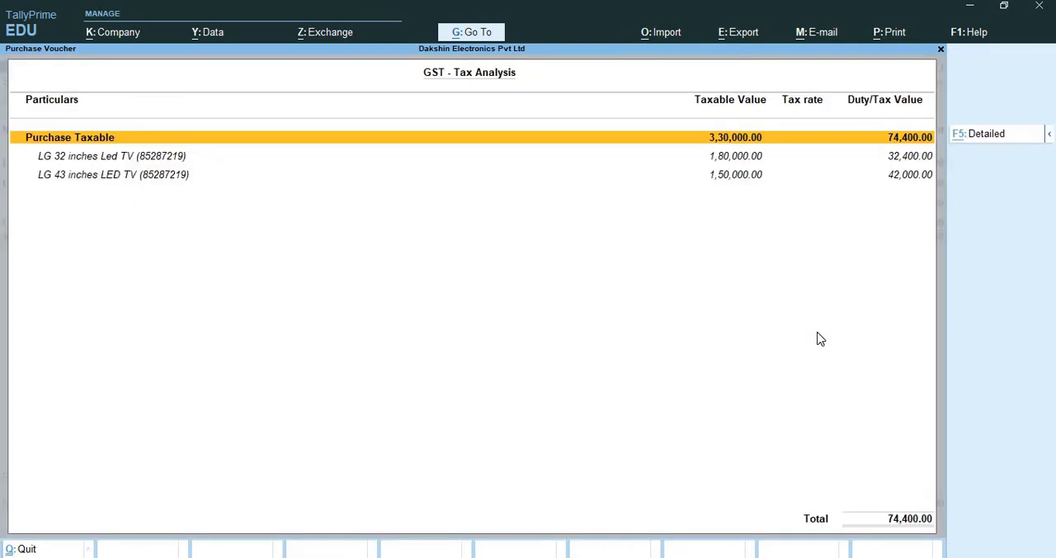
pyautogui.press('F5')
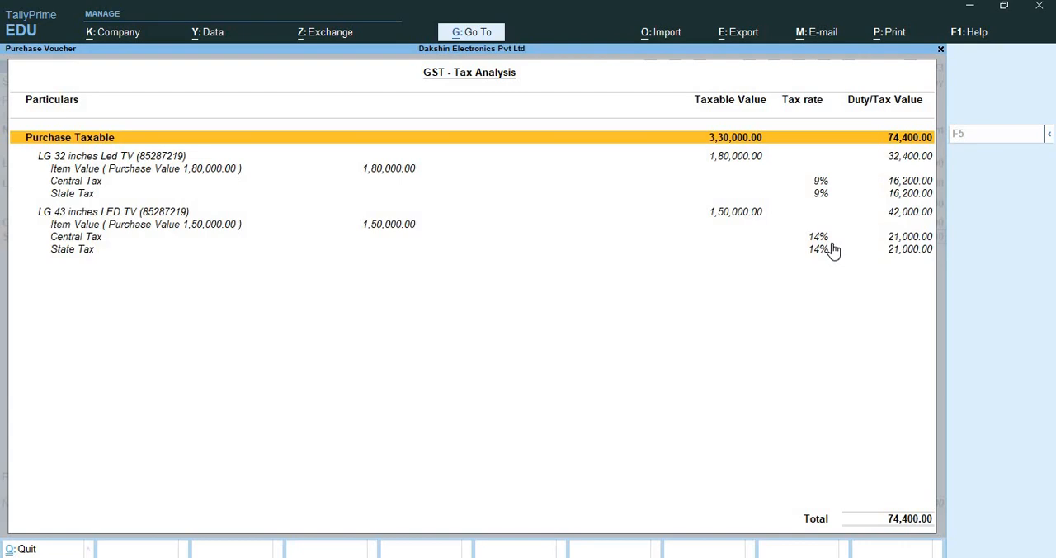
pyautogui.hotkey('ctrl', 'q')
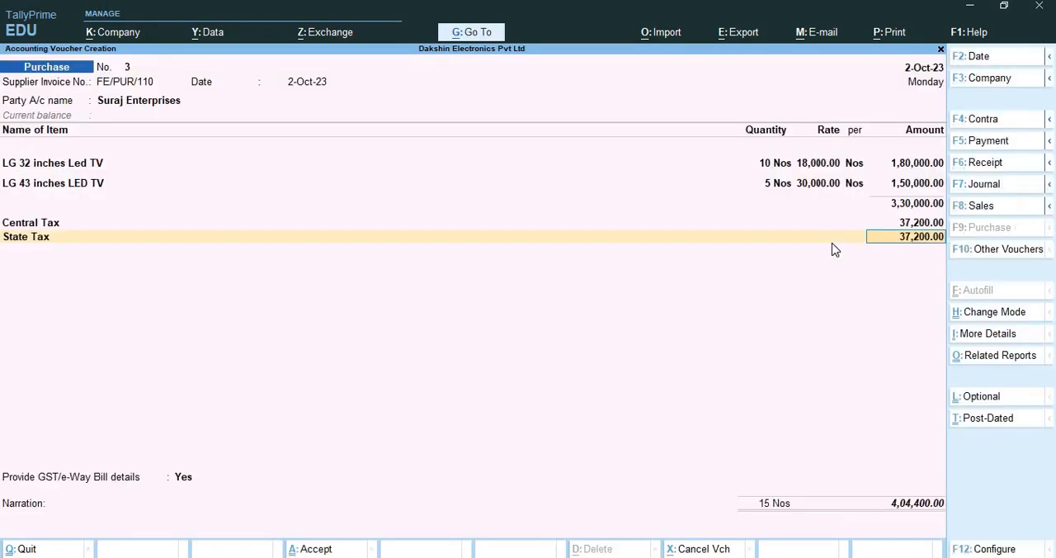
# Accept the State Tax amount, leave the e-Way Bill details blank and save the purchase voucher
pyautogui.press('Return')
pyautogui.press('Return')
pyautogui.press('Return')
pyautogui.press('Return')
pyautogui.press('Return')
pyautogui.press('Return')
pyautogui.press('Return')
pyautogui.press('Return')
pyautogui.press('Return')
pyautogui.press('Return')
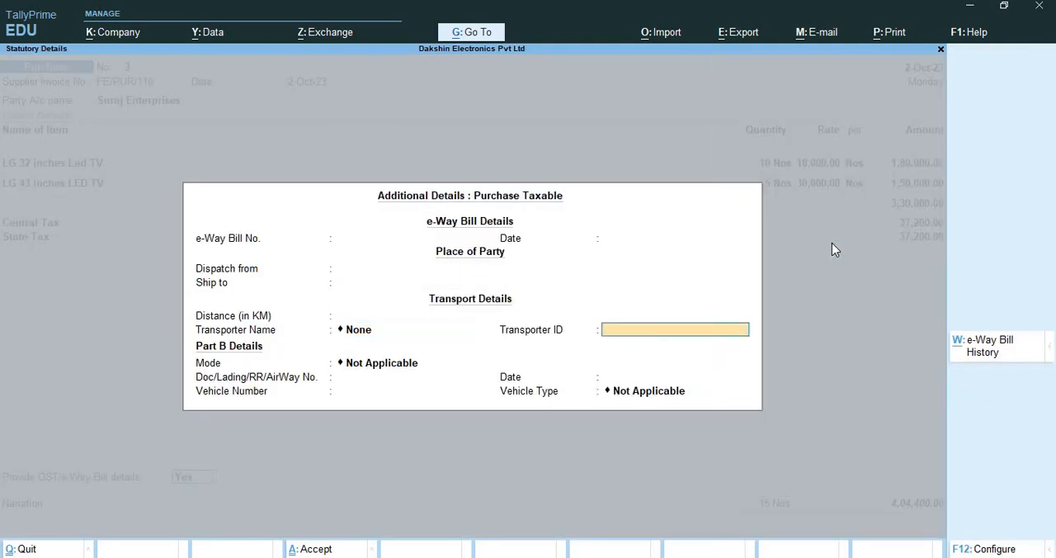
pyautogui.press('Return')
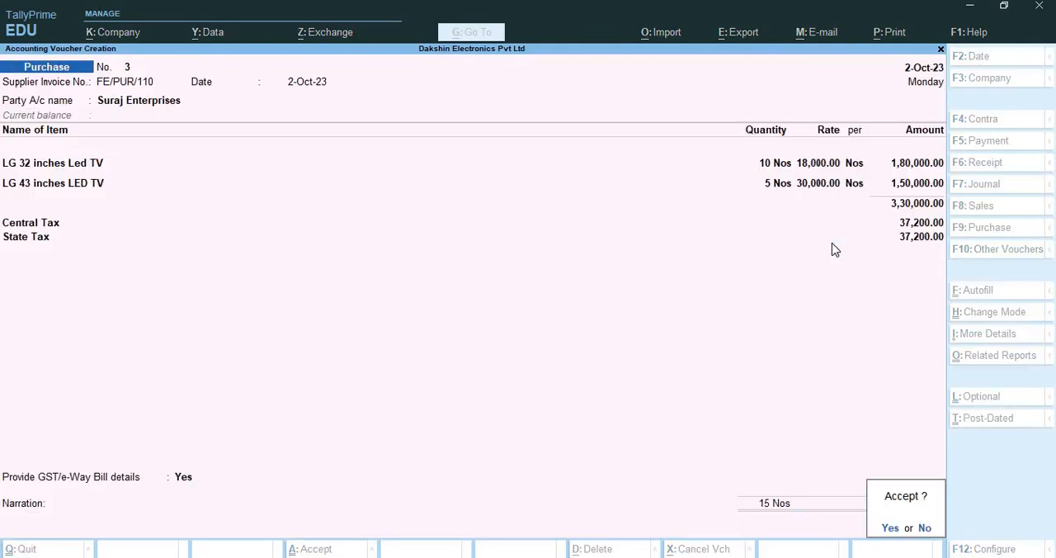
pyautogui.press('y')
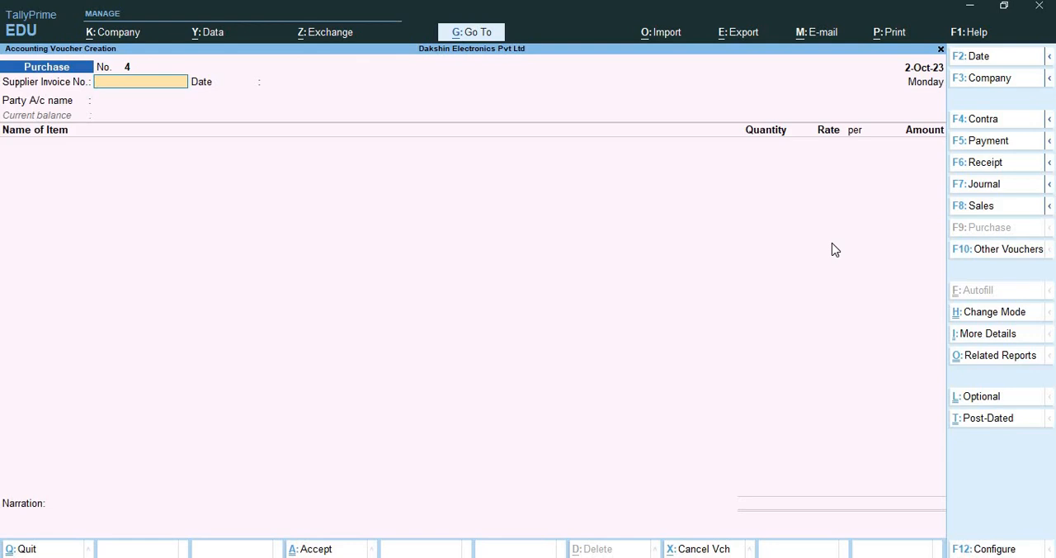
# Set the date of the new purchase voucher to 2-Oct-23
pyautogui.press('F2')
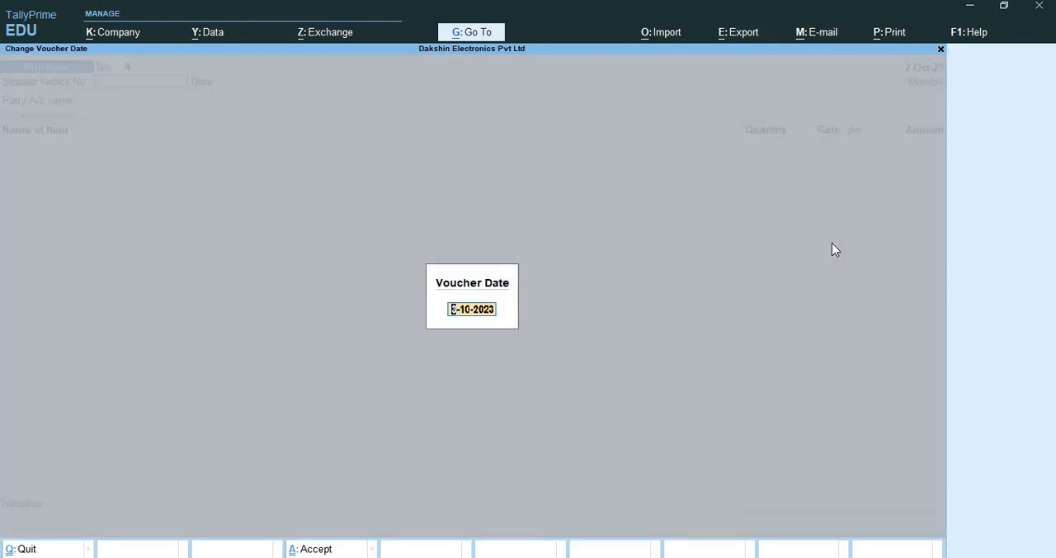
pyautogui.write('2-20')
pyautogui.press('BackSpace')
pyautogui.press('BackSpace')
pyautogui.write('10')
pyautogui.press('Return')
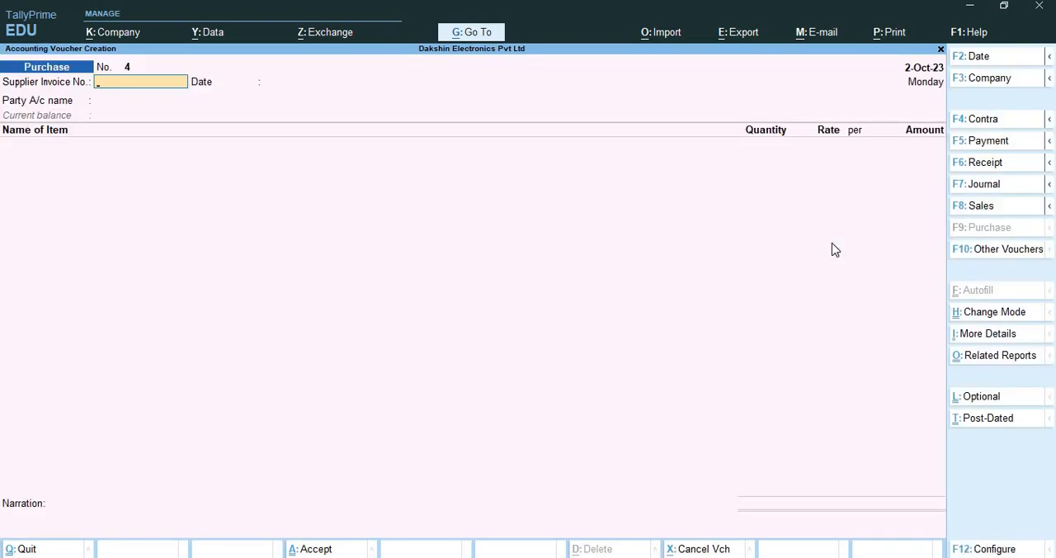
# Enter the supplier invoice number RA/PUR/21 and keep 2-Oct-23 as the invoice date
pyautogui.write('RA/PUR/21')
pyautogui.press('Return')
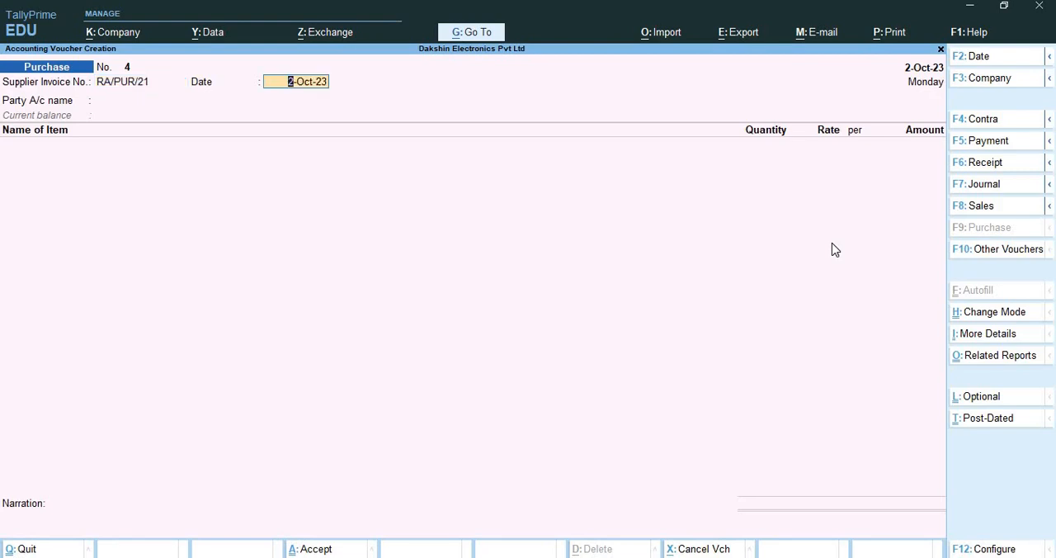
pyautogui.press('Return')
# Create a party ledger named Raju Enterprises under Sundry Creditors from the voucher's party field
pyautogui.hotkey('alt', 'c')
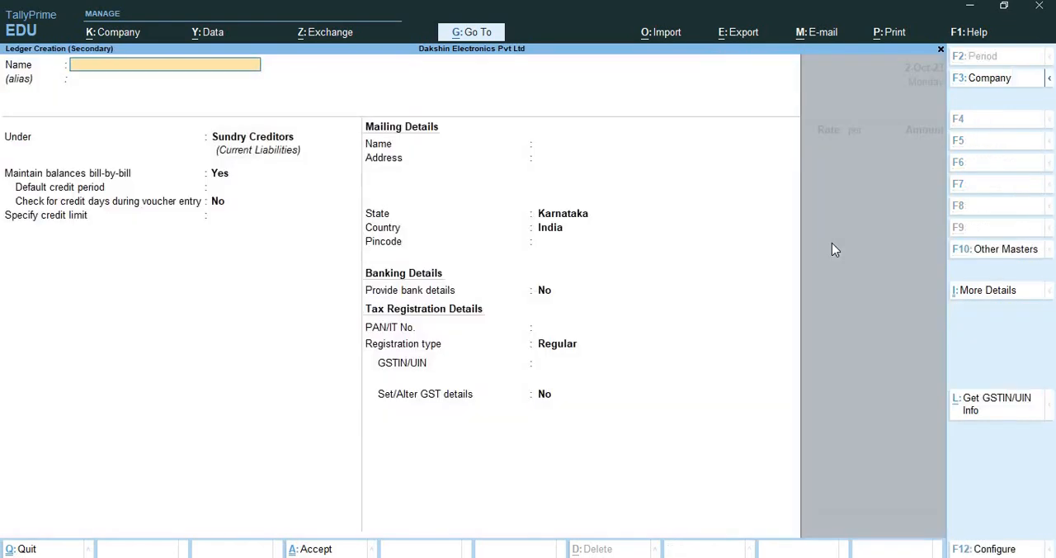
pyautogui.write('Raju Enterprises')
pyautogui.press('Return')
pyautogui.press('Return')
pyautogui.press('Return')
pyautogui.press('Return')
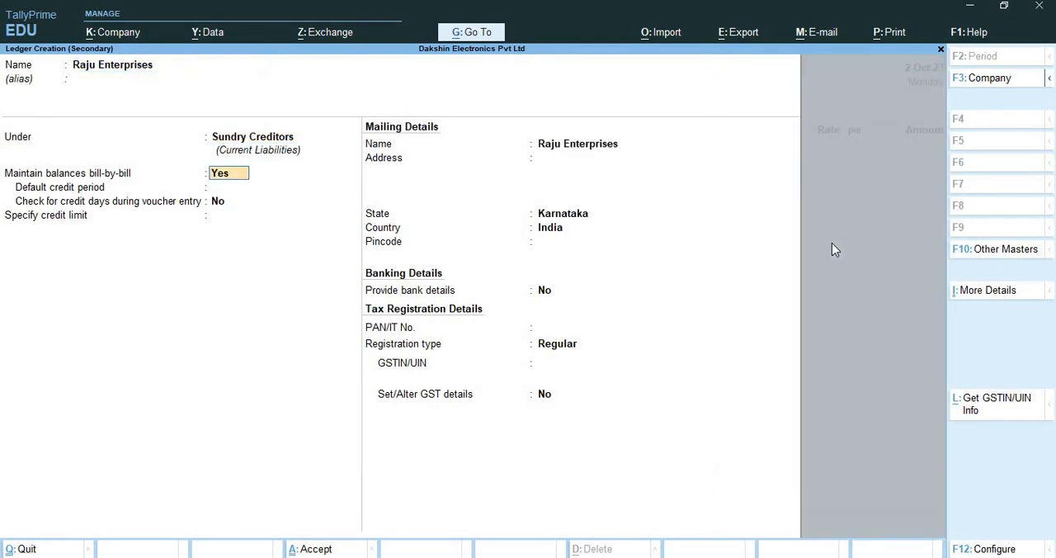
# Keep the registration type as Regular, enter the supplier's GSTIN and save the Raju Enterprises ledger
pyautogui.press('Return')
pyautogui.press('Return')
pyautogui.press('Return')
pyautogui.press('Return')
pyautogui.press('Return')
pyautogui.press('Return')
pyautogui.press('Return')
pyautogui.press('Return')
pyautogui.press('Return')
pyautogui.press('Return')
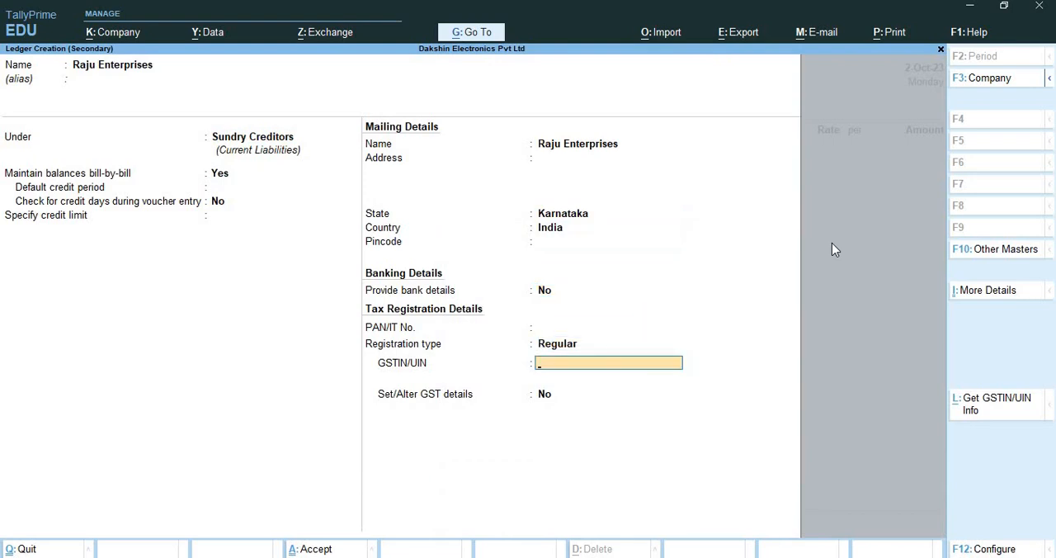
pyautogui.write('29HHHHHH1234H1Z9')
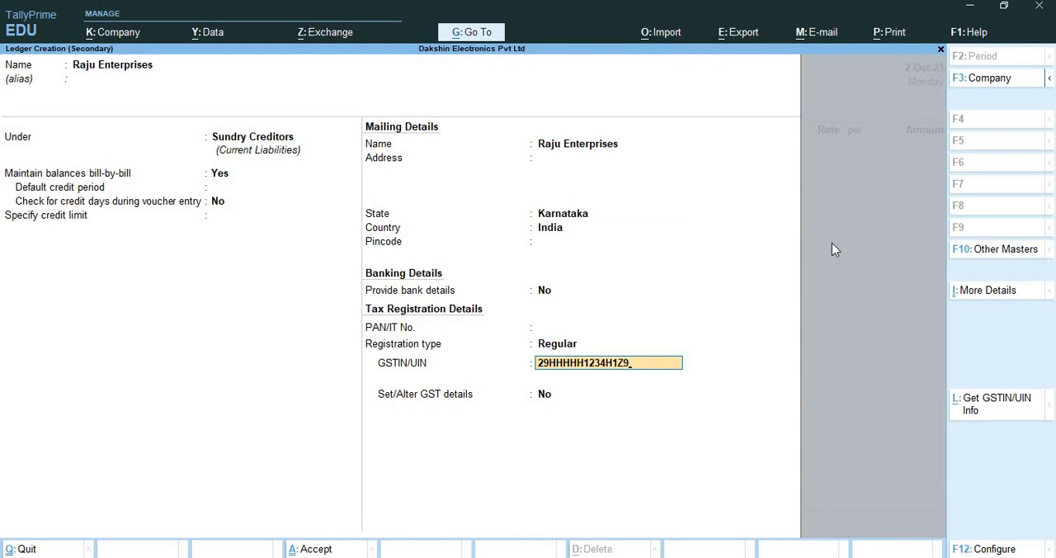
pyautogui.press('Return')
pyautogui.press('Return')
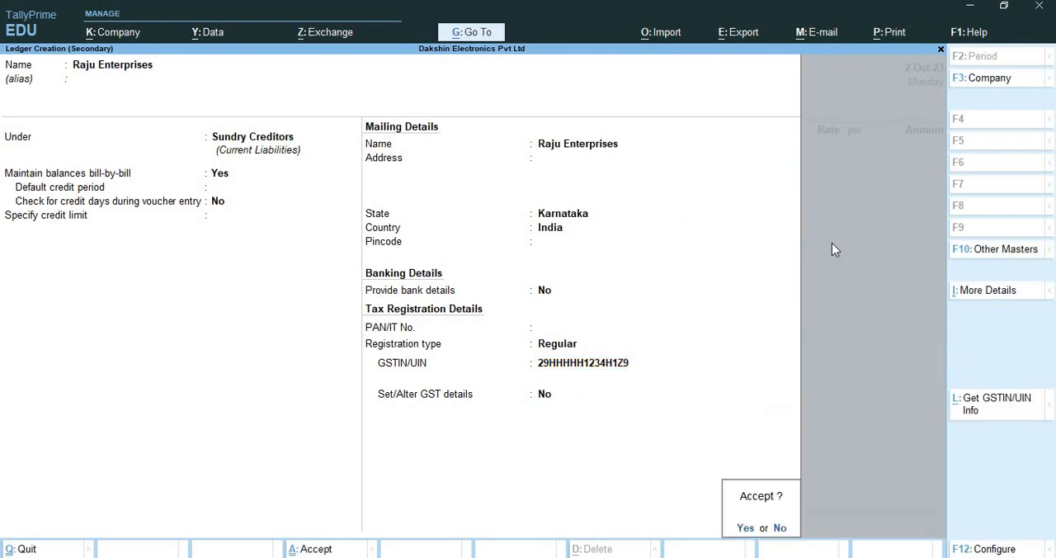
# Leave the receipt details blank and accept the party details for Raju Enterprises
pyautogui.press('Return')
pyautogui.press('Return')
pyautogui.press('Return')
pyautogui.press('Return')
pyautogui.press('Return')
pyautogui.press('Return')
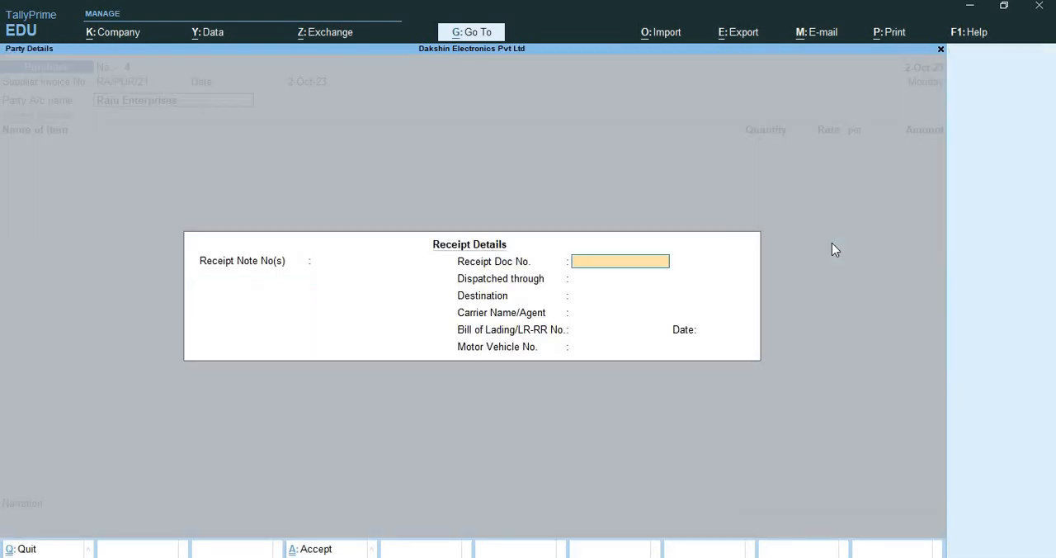
pyautogui.press('Return')
pyautogui.press('Return')
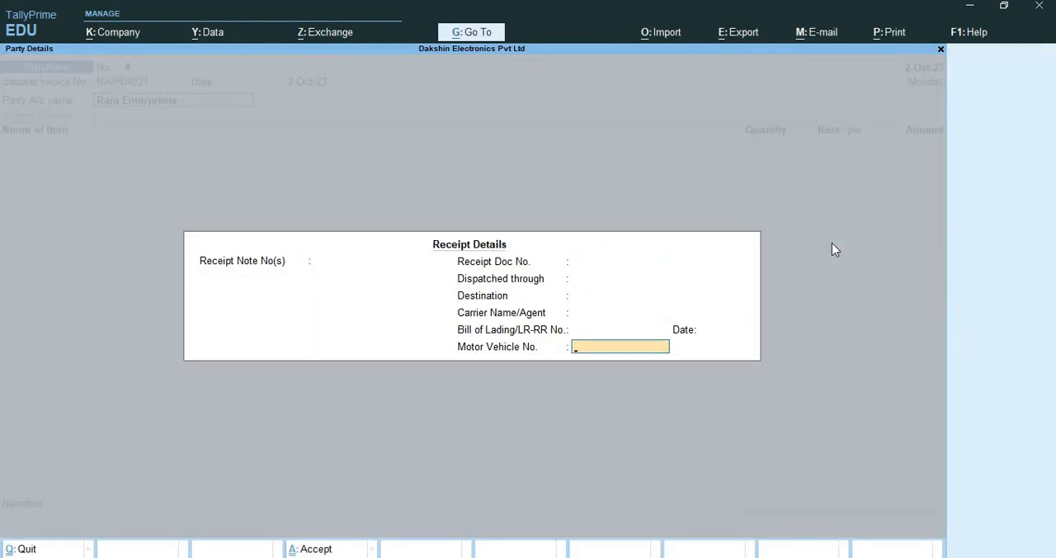
pyautogui.press('Return')
pyautogui.press('Return')
pyautogui.press('Return')
pyautogui.press('Return')
pyautogui.press('Return')
pyautogui.press('Return')
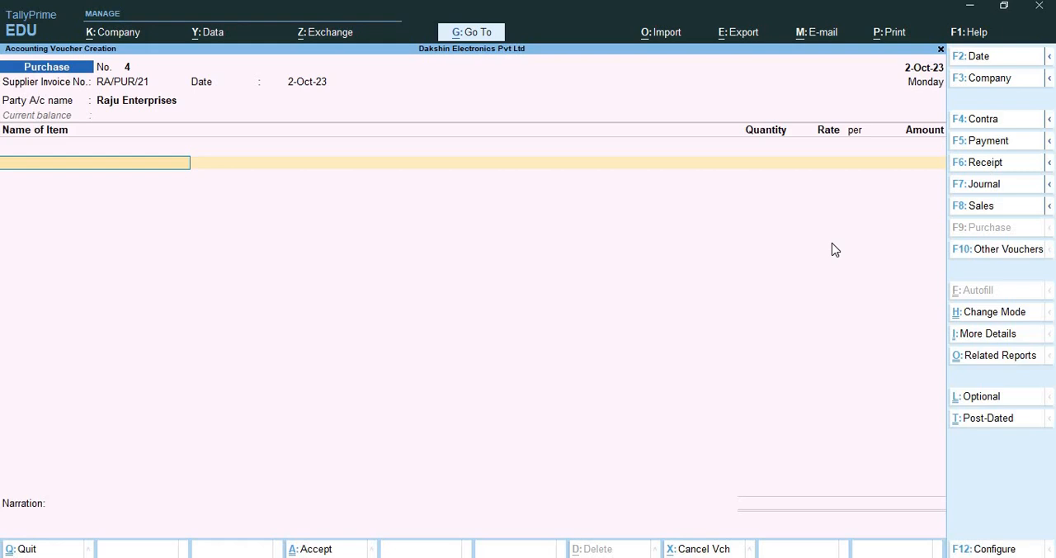
# Select LG Washing Machine as the first stock item and dismiss the VLC media player notification
pyautogui.write('Lg')
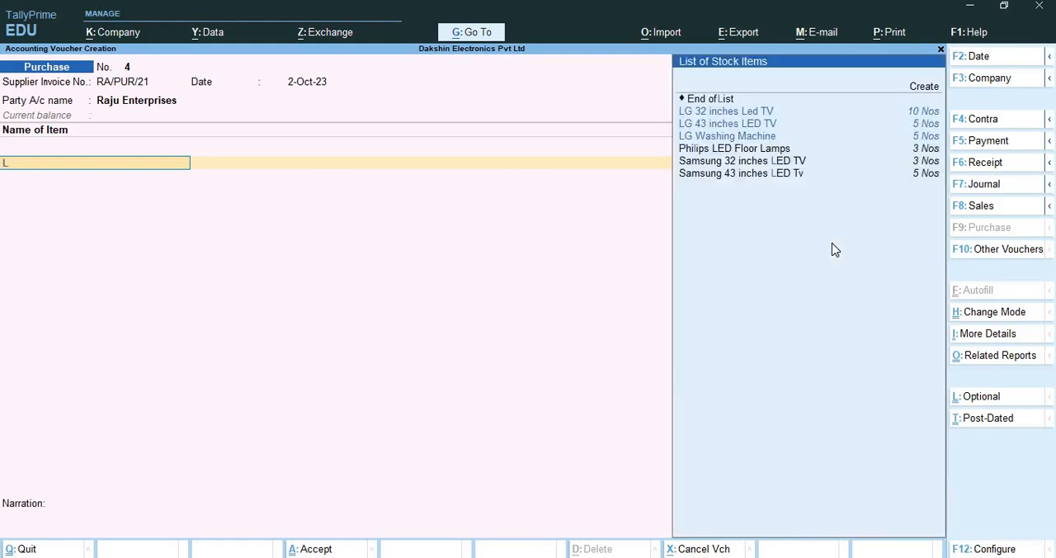
pyautogui.press('Down')
pyautogui.press('Down')
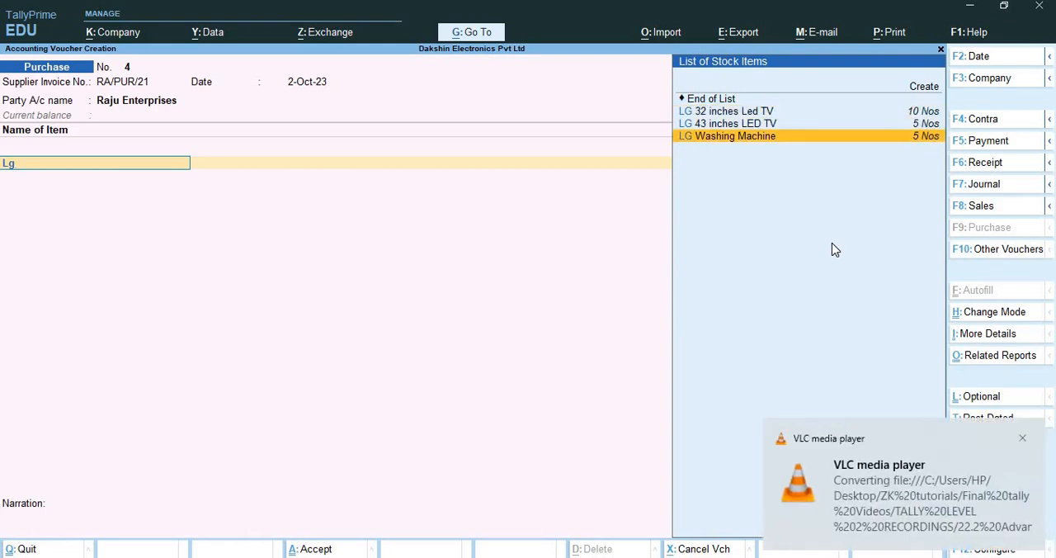
pyautogui.click(1022, 438)
pyautogui.press('Return')
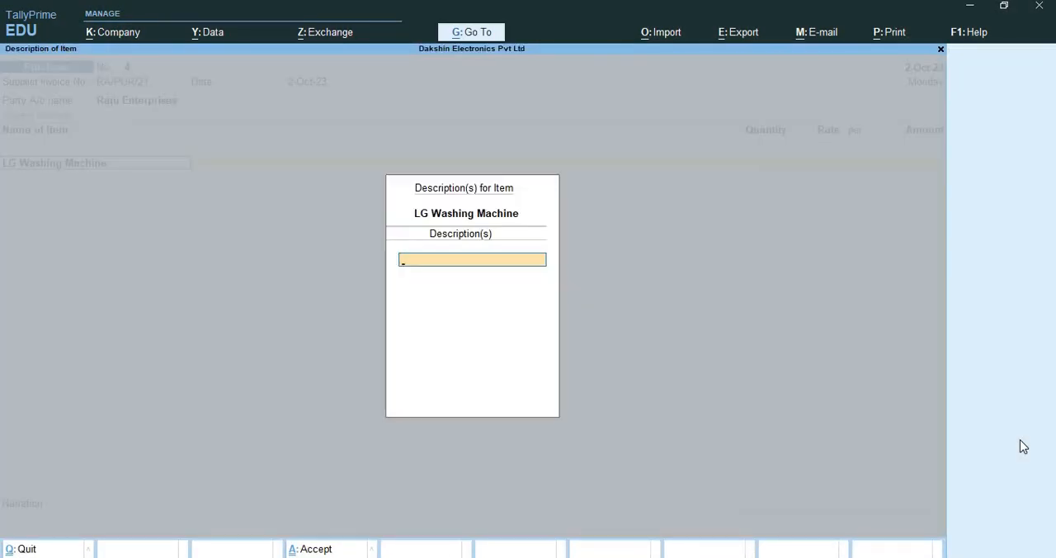
# Check the GST details of the LG Washing Machine stock item from the voucher and accept its existing tax rates
pyautogui.press('Escape')
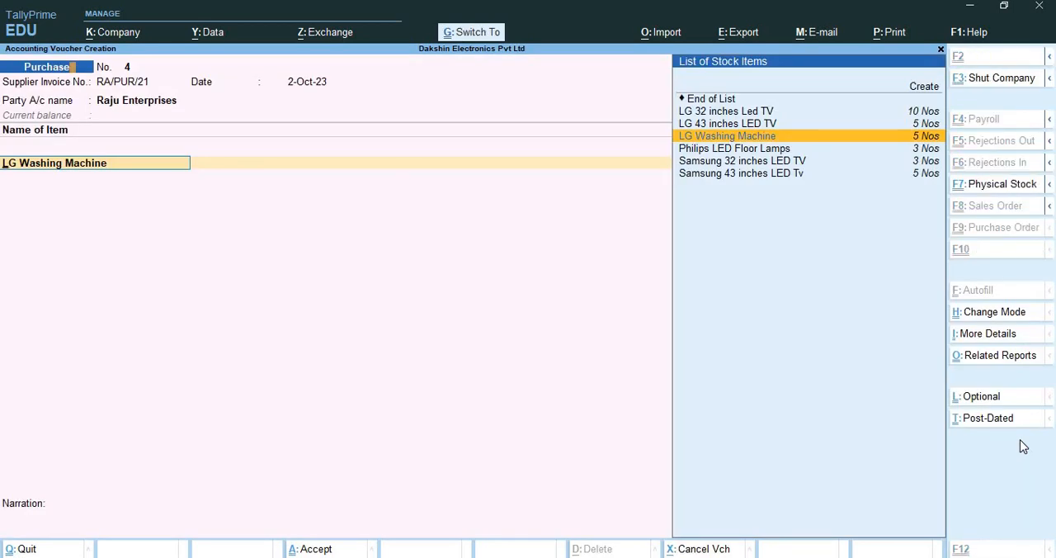
pyautogui.hotkey('ctrl', 'Return')
pyautogui.press('Return')
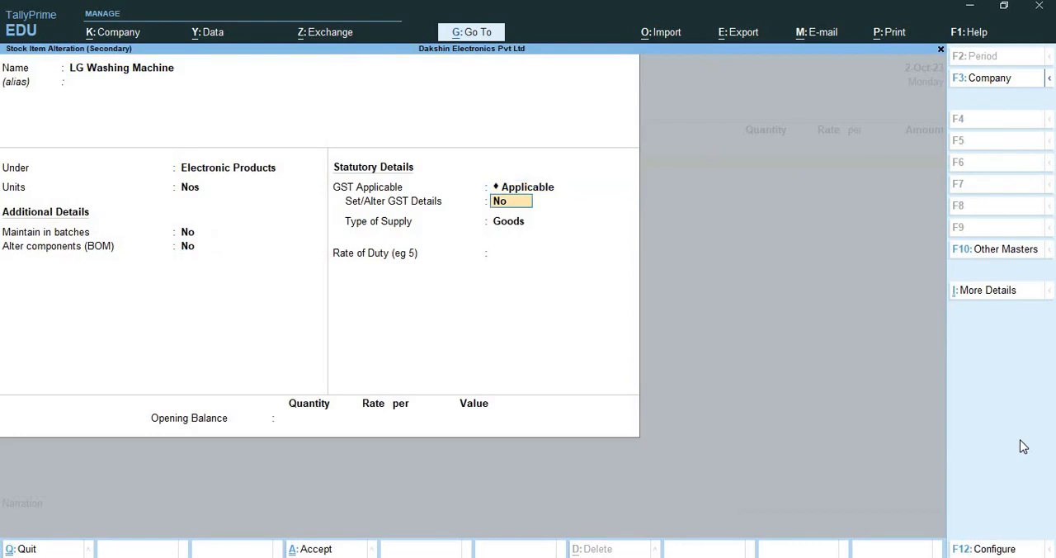
pyautogui.write('y')
pyautogui.press('Return')
pyautogui.press('Return')
pyautogui.press('Return')
pyautogui.press('Return')
pyautogui.press('Return')
pyautogui.press('Return')
pyautogui.press('Return')
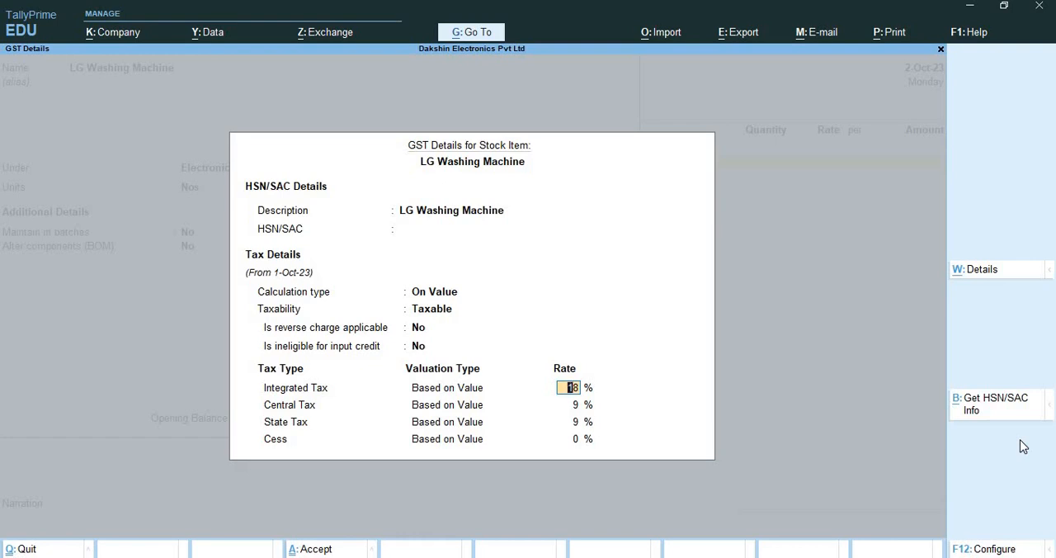
pyautogui.press('Return')
pyautogui.press('Return')
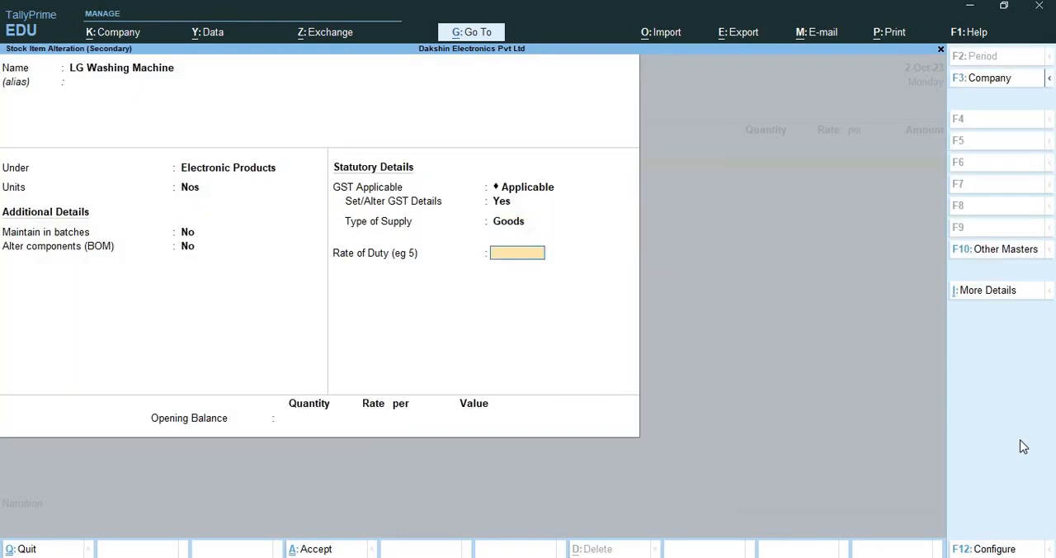
pyautogui.press('Return')
pyautogui.press('Return')
pyautogui.press('Return')
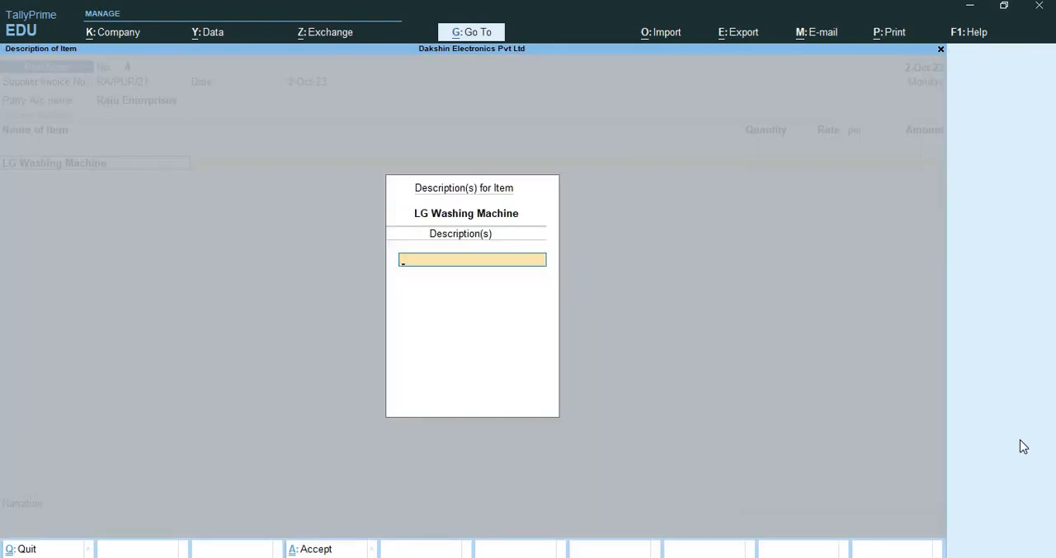
pyautogui.press('Return')
pyautogui.write('5')
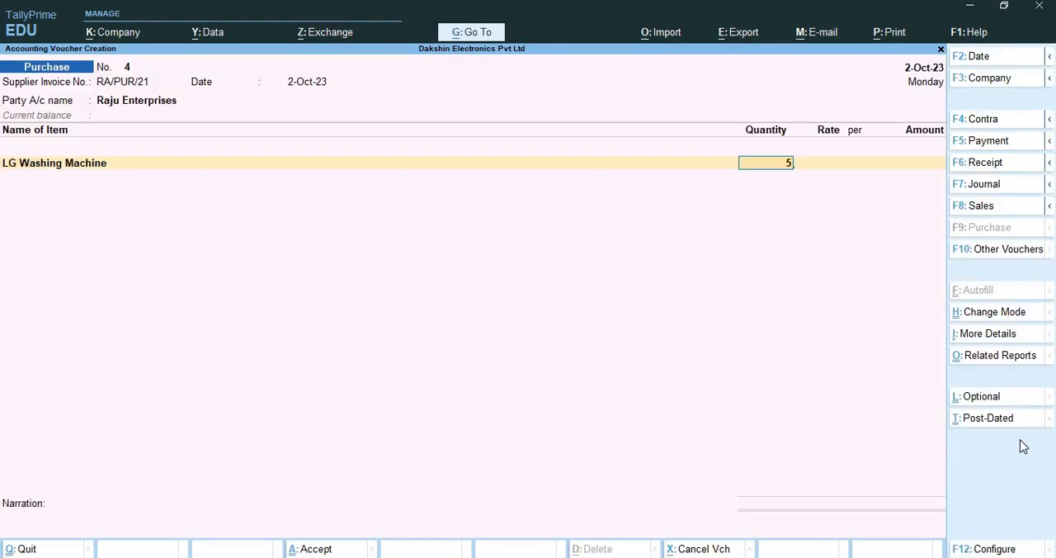
pyautogui.press('Return')
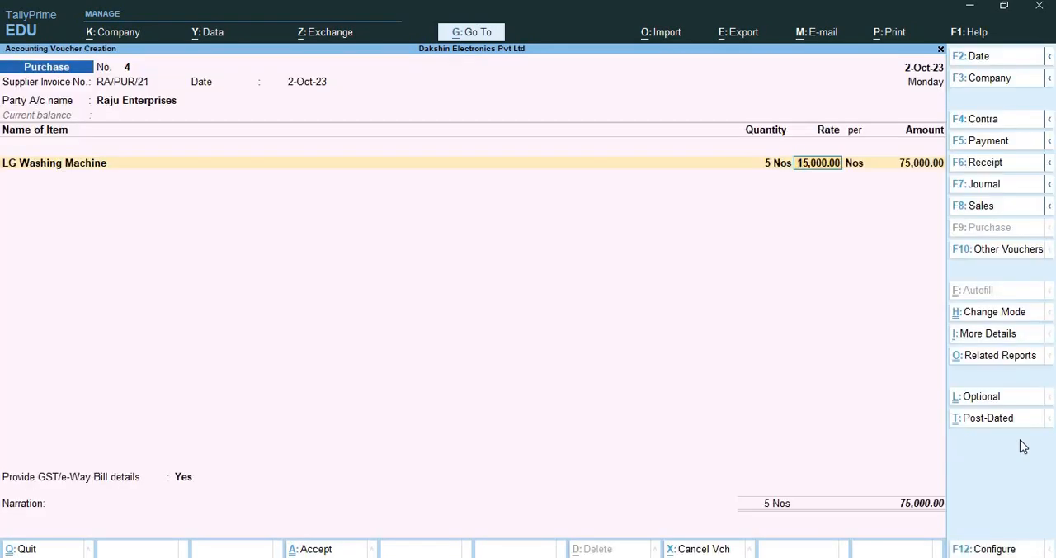
pyautogui.press('Return')
pyautogui.press('Return')
pyautogui.press('Return')
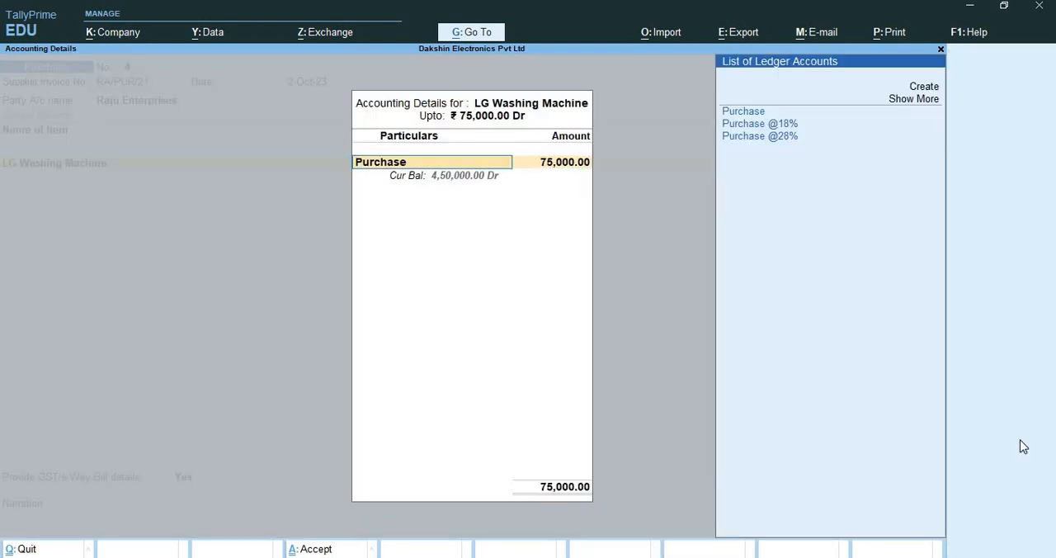
pyautogui.press('Down')
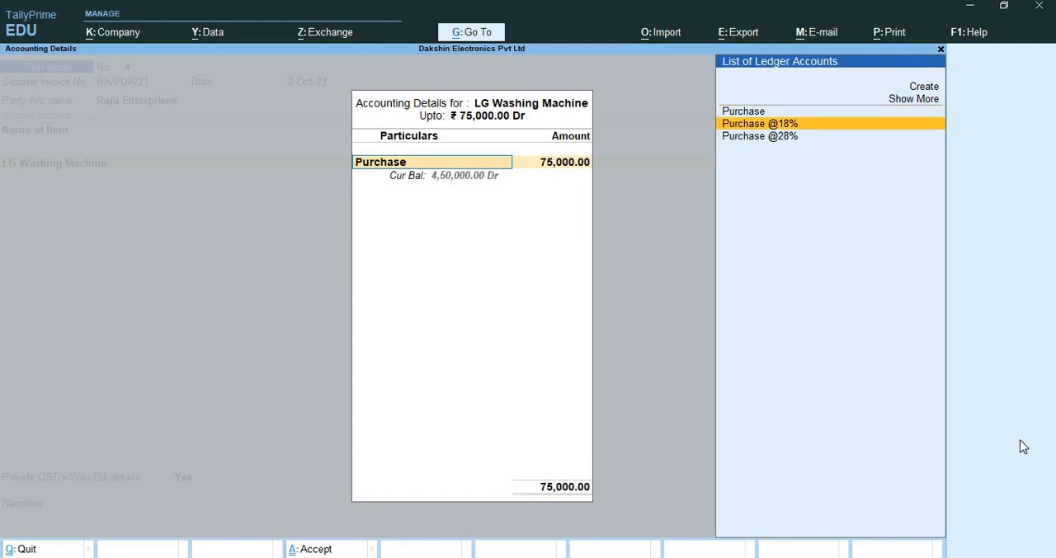
pyautogui.press('Return')
pyautogui.press('Return')
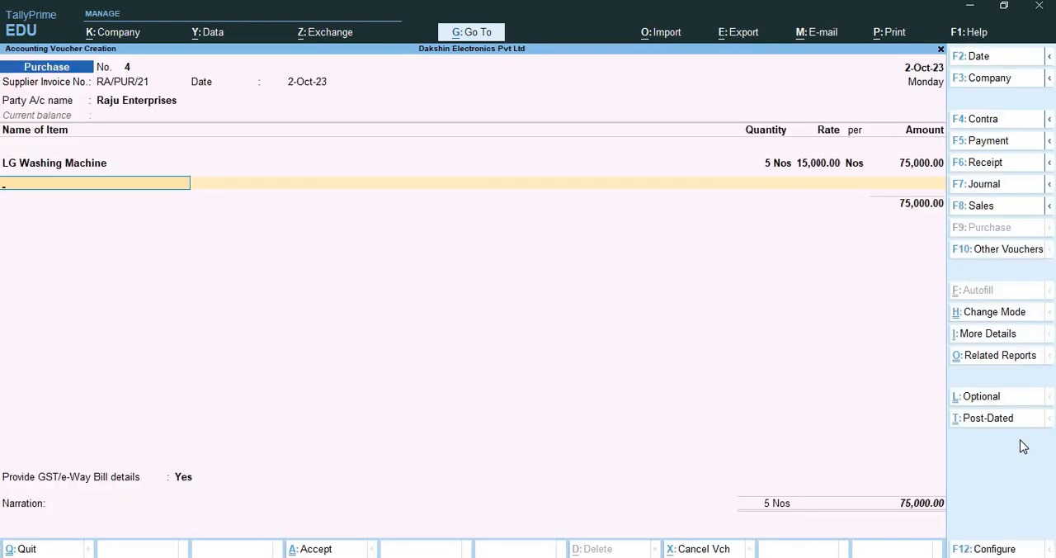
# Select Philips LED Floor Lamps as the second stock item in the voucher
pyautogui.write('Ph')
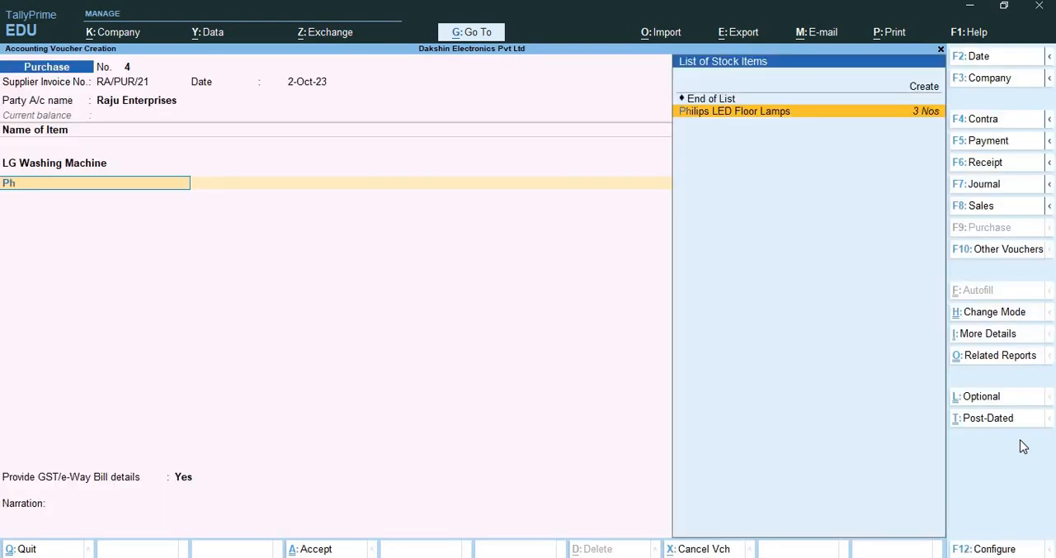
pyautogui.press('Return')
pyautogui.press('Escape')
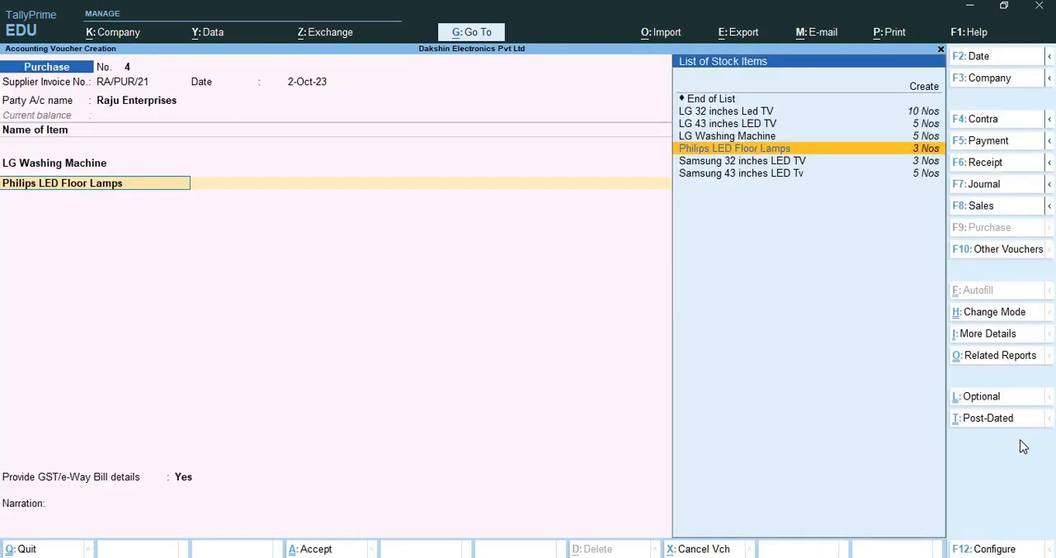
# Alter the Philips LED Floor Lamps item's GST details, setting the Integrated Tax rate to 12%
pyautogui.hotkey('ctrl', 'Return')
pyautogui.press('Return')
pyautogui.press('Return')
pyautogui.press('Return')
pyautogui.press('Return')
pyautogui.press('Return')
pyautogui.press('Return')
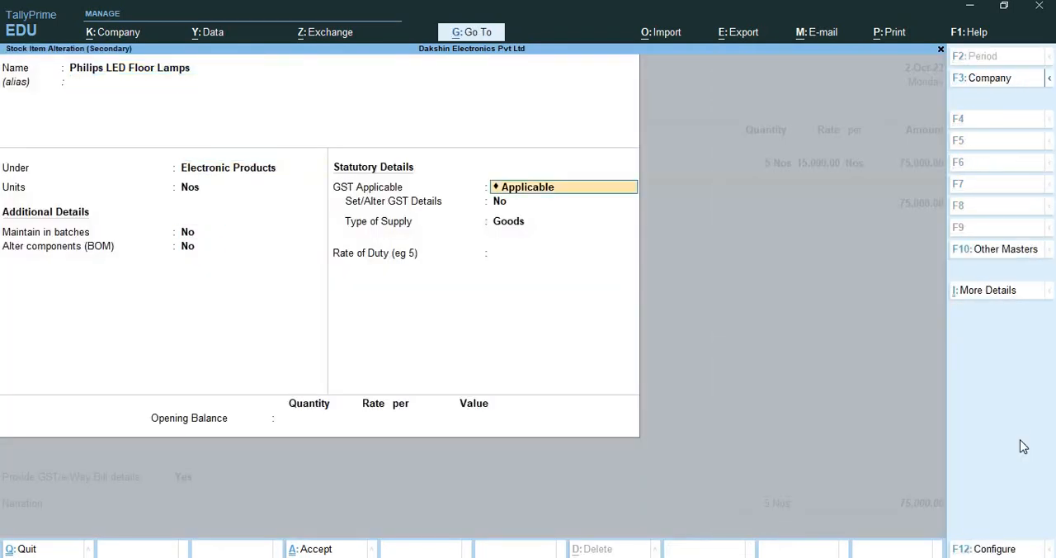
pyautogui.press('Return')
pyautogui.write('y')
pyautogui.press('Return')
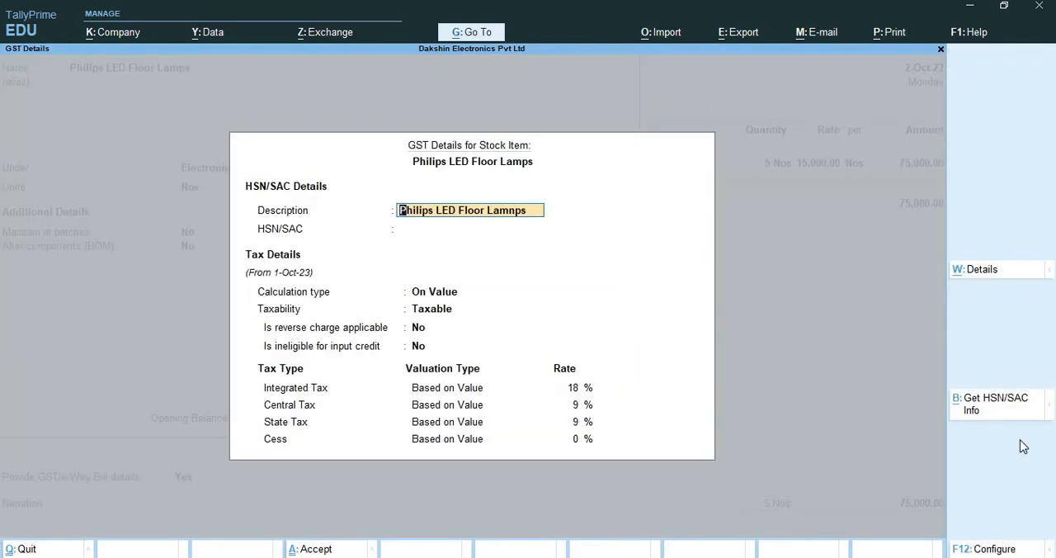
pyautogui.press('Return')
pyautogui.press('Return')
pyautogui.press('Return')
pyautogui.press('Return')
pyautogui.press('Return')
pyautogui.press('Return')
pyautogui.press('Return')
pyautogui.press('Up')
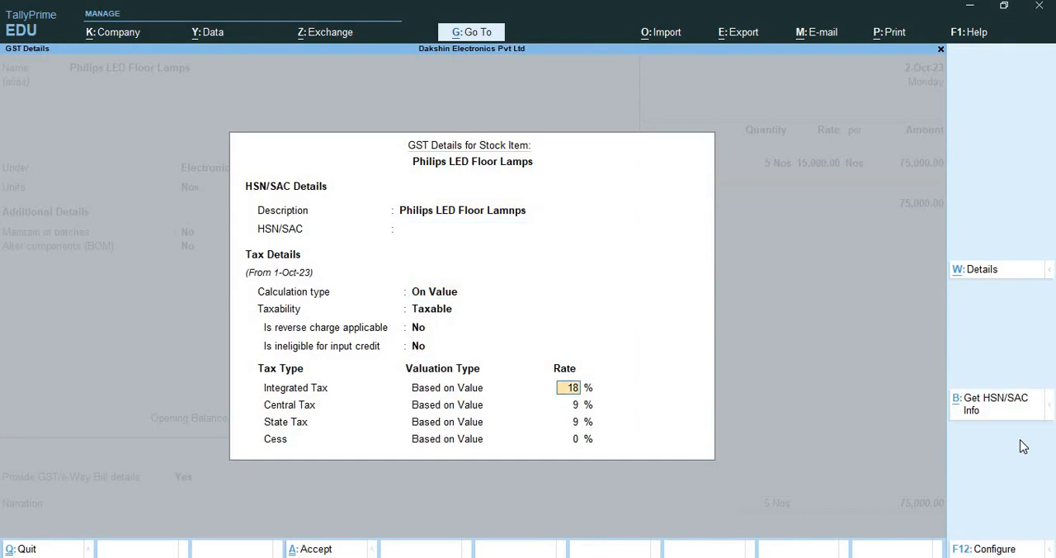
pyautogui.write('12')
pyautogui.press('Return')
pyautogui.press('Return')
# Accept the GST details, leave the opening balance blank and save the Philips LED Floor Lamps item
pyautogui.press('Return')
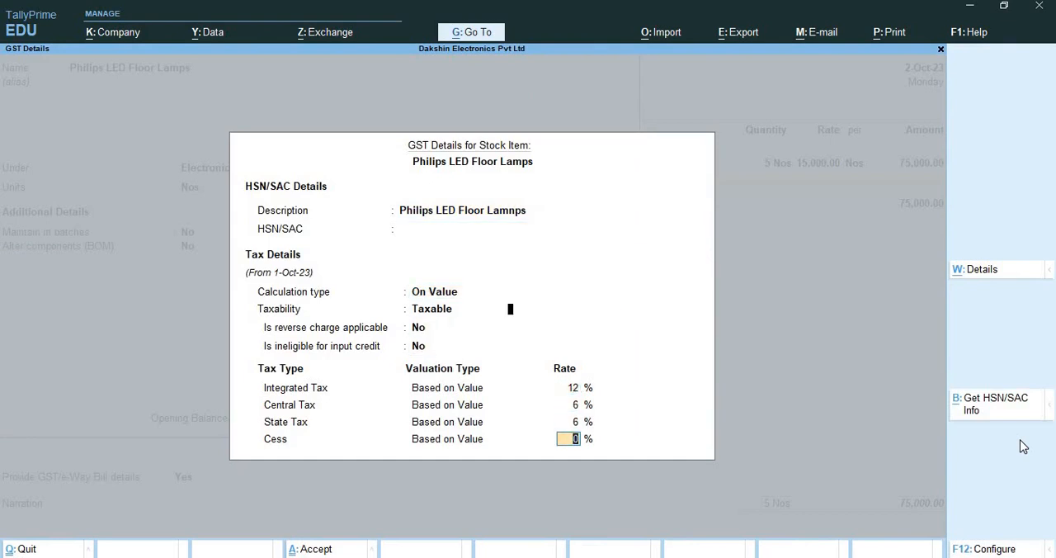
pyautogui.press('Return')
pyautogui.press('Return')
pyautogui.press('Return')
pyautogui.press('Return')
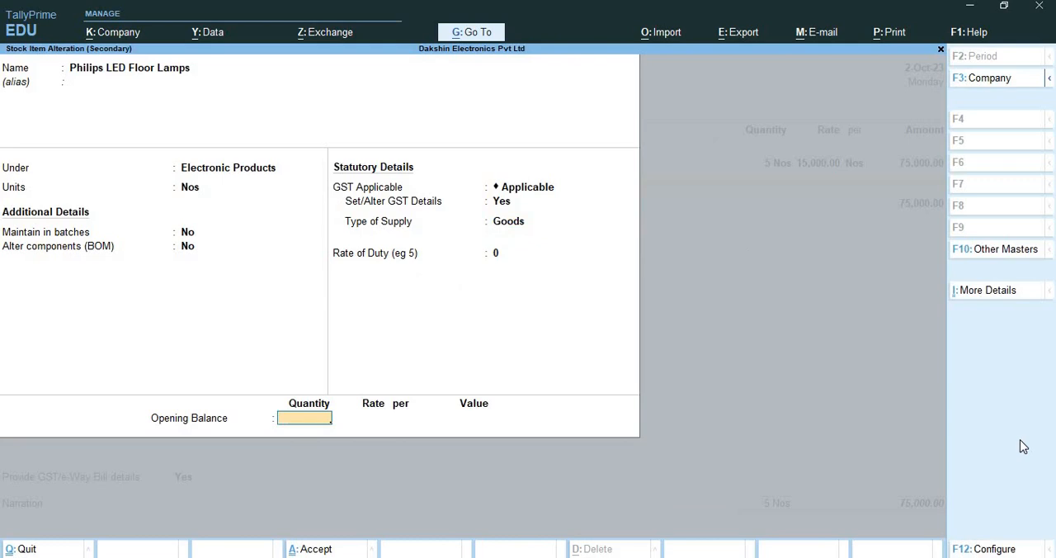
pyautogui.press('Return')
pyautogui.press('Return')
pyautogui.press('Return')
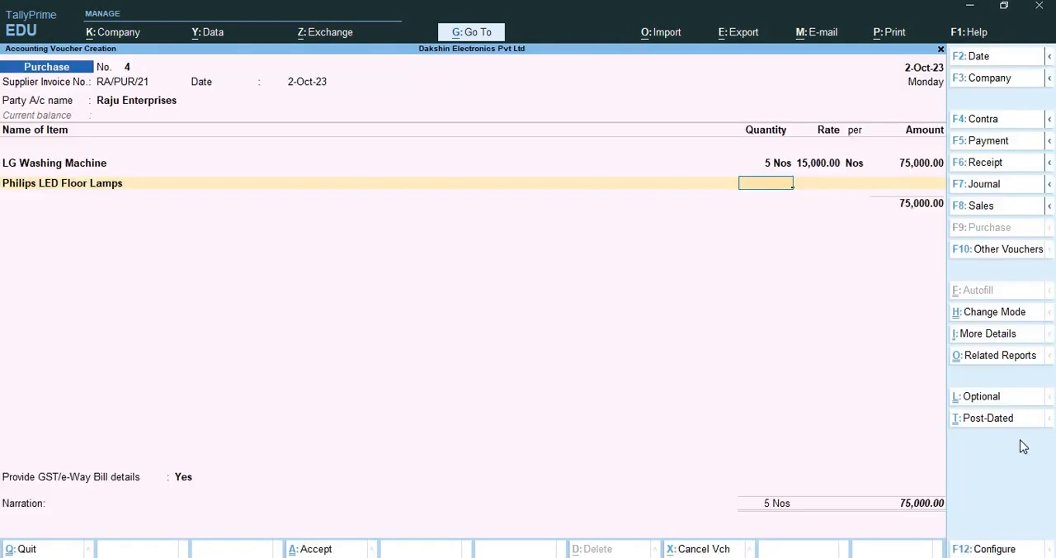
# Enter 5 Nos of Philips LED Floor Lamps at 12,000.00 each and proceed to the item's accounting allocation
pyautogui.write('5')
pyautogui.press('Return')
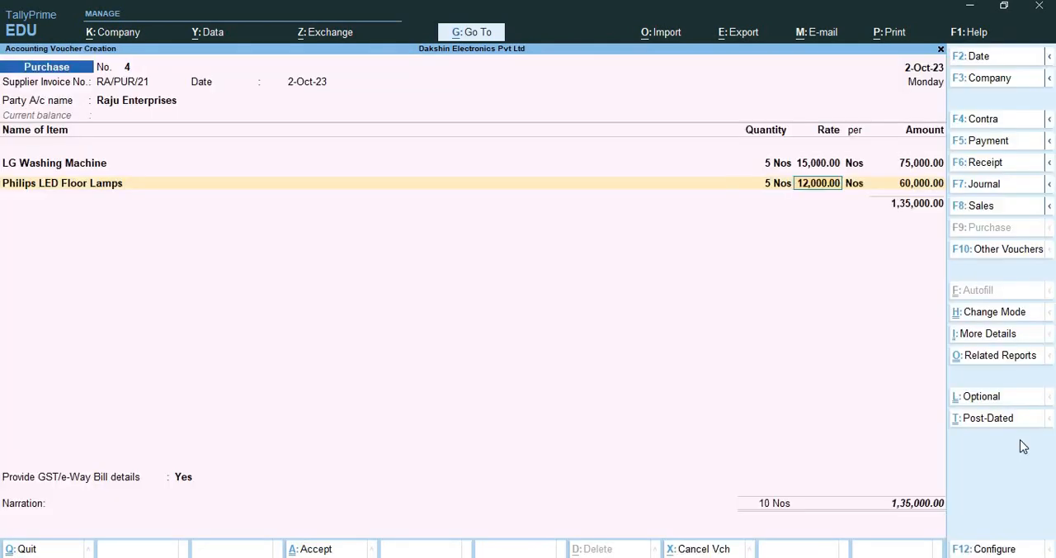
pyautogui.press('Return')
pyautogui.press('Return')
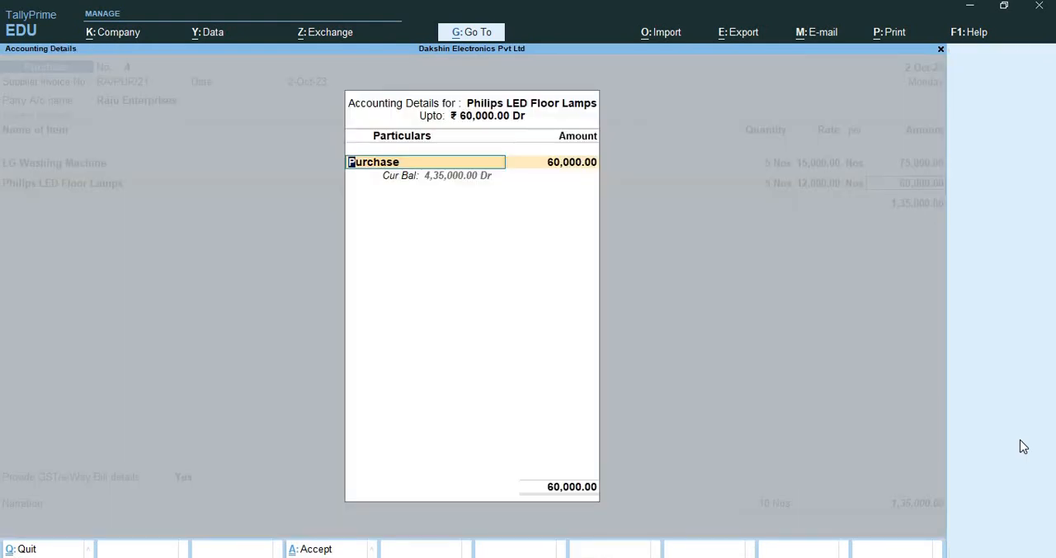
pyautogui.hotkey('alt', 'c')
pyautogui.write('Pur')
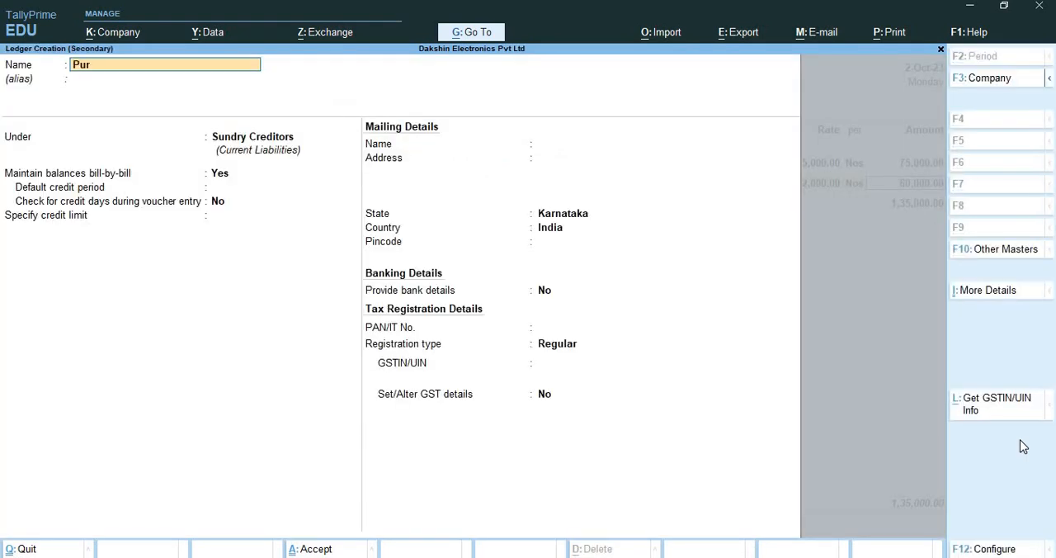
pyautogui.write('chase @12%')
pyautogui.press('Return')
pyautogui.press('Return')
pyautogui.write('Du')
pyautogui.press('BackSpace')
pyautogui.press('BackSpace')
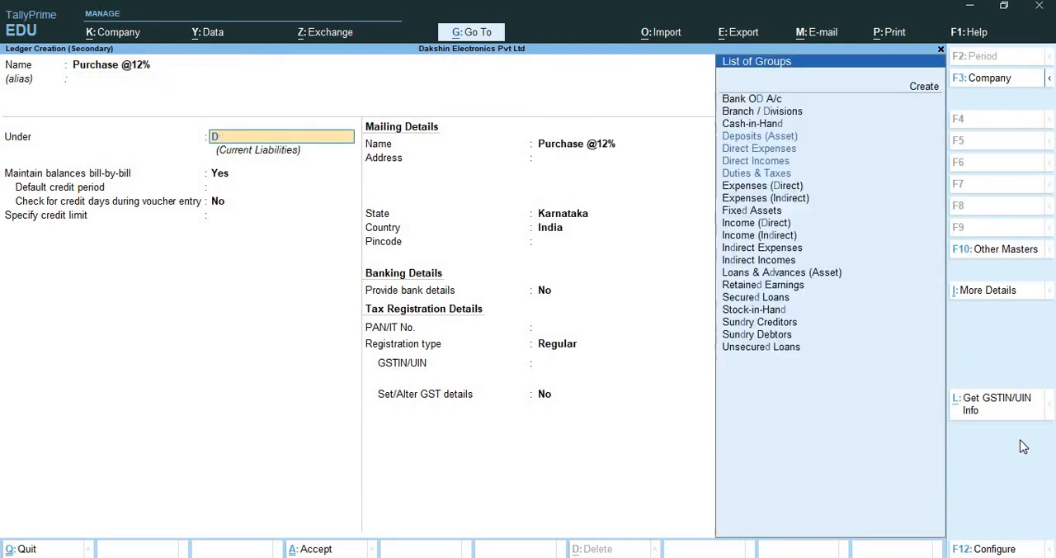
pyautogui.write('Pu')
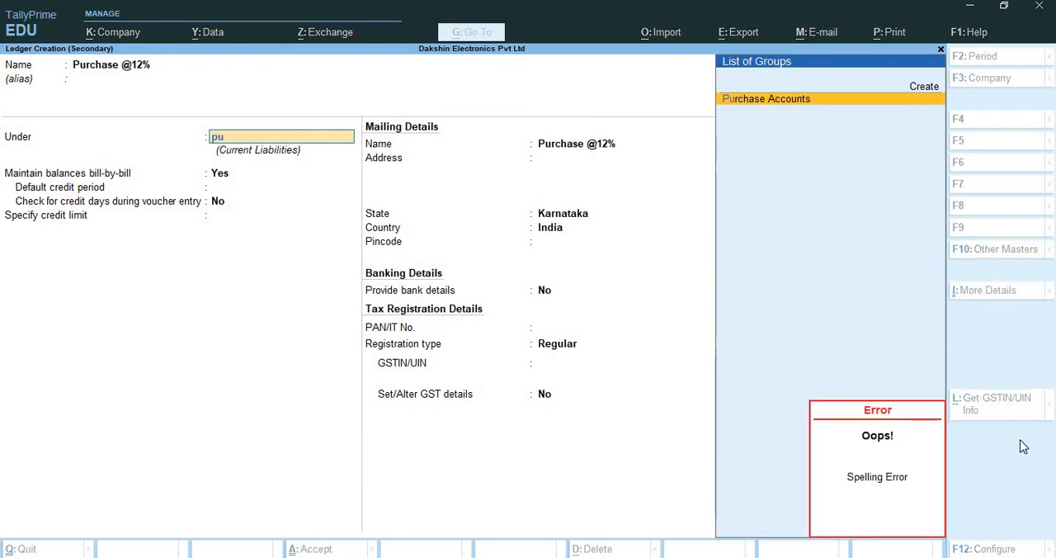
pyautogui.press('Return')
pyautogui.press('Return')
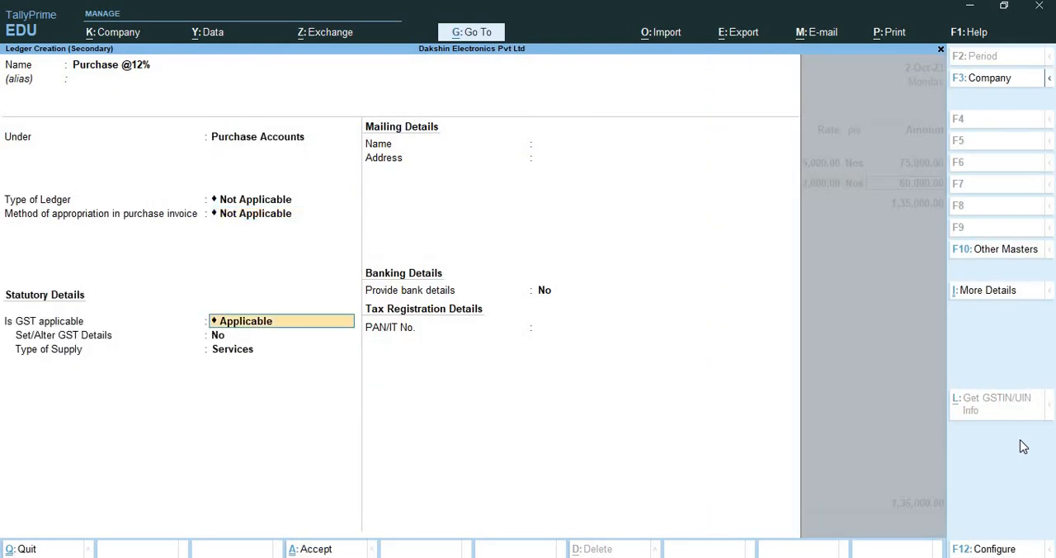
pyautogui.press('Return')
pyautogui.write('yes')
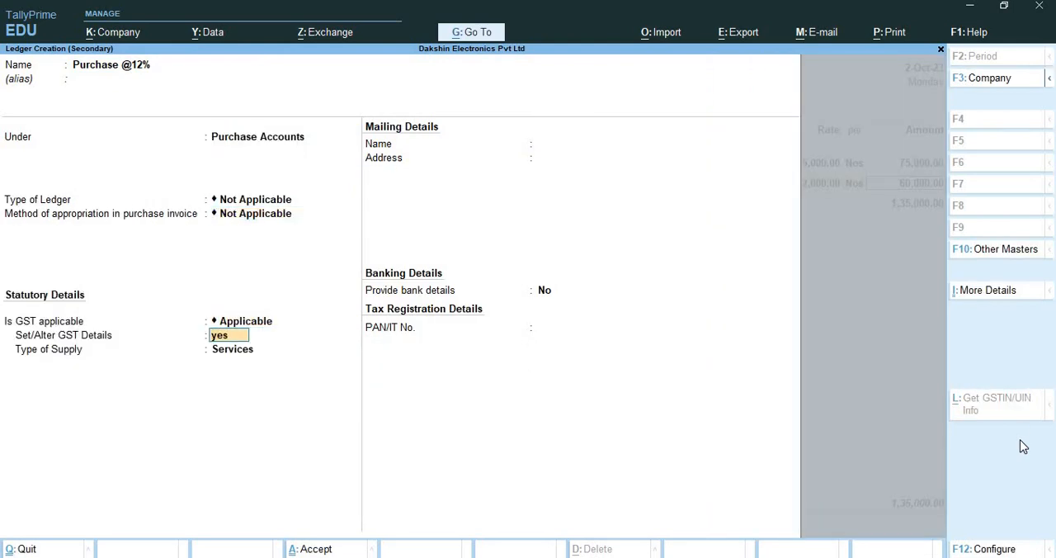
pyautogui.press('Return')
pyautogui.write('P')
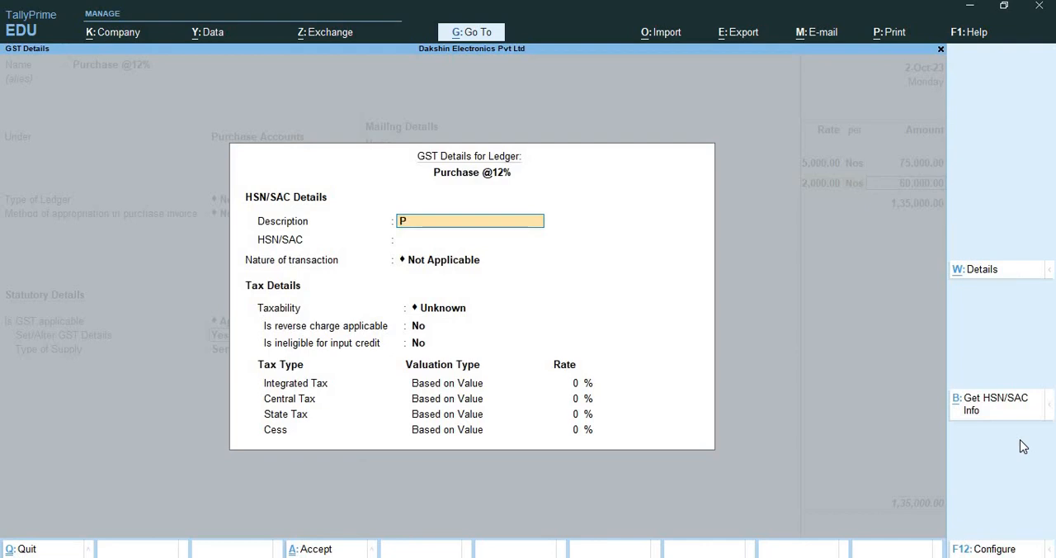
pyautogui.write('hillips LED G')
pyautogui.press('BackSpace')
pyautogui.write('F')
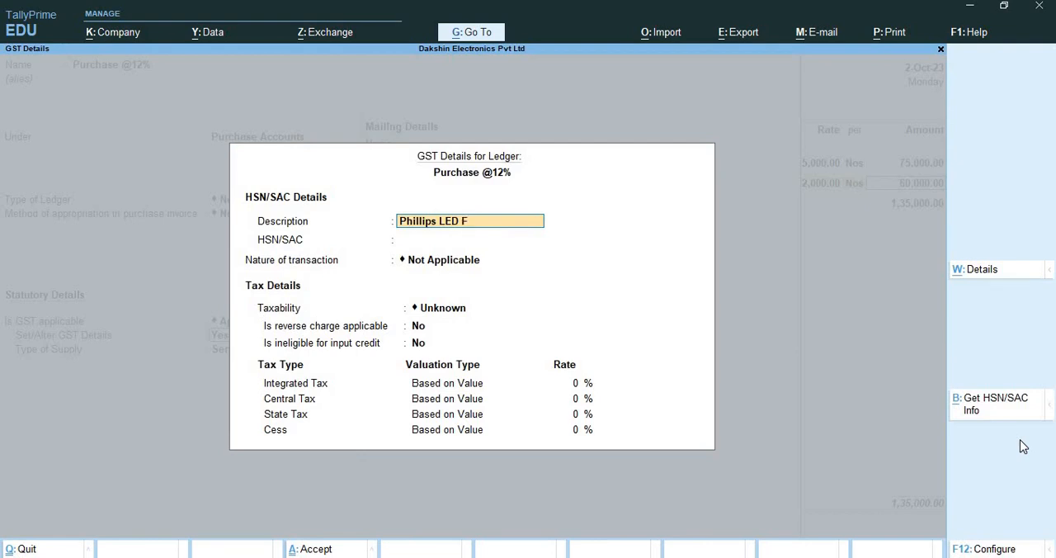
pyautogui.write('loor Lamps')
pyautogui.press('Return')
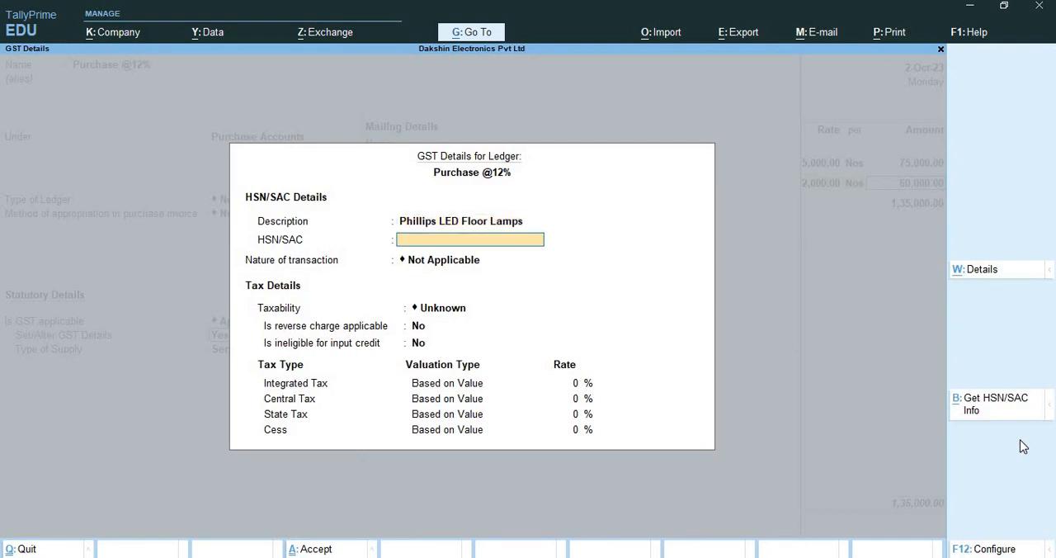
# Leave HSN/SAC blank, set the nature of transaction to Purchase Taxable and the Integrated Tax rate to 12%, and accept the GST details
pyautogui.press('Return')
pyautogui.write('Pur')
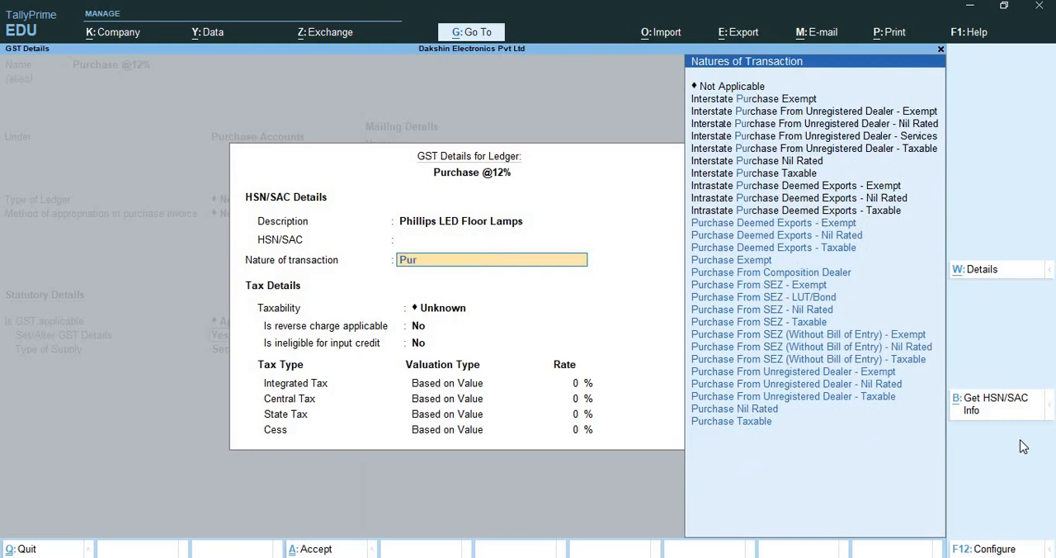
pyautogui.press('Down')
pyautogui.press('Down')
pyautogui.press('Down')
pyautogui.press('Down')
pyautogui.press('Down')
pyautogui.press('Down')
pyautogui.press('Down')
pyautogui.press('Down')
pyautogui.press('Down')
pyautogui.press('Down')
pyautogui.press('Down')
pyautogui.press('Down')
pyautogui.press('Down')
pyautogui.press('Down')
pyautogui.press('Down')
pyautogui.press('Down')
pyautogui.press('Return')
pyautogui.press('Return')
pyautogui.press('Return')
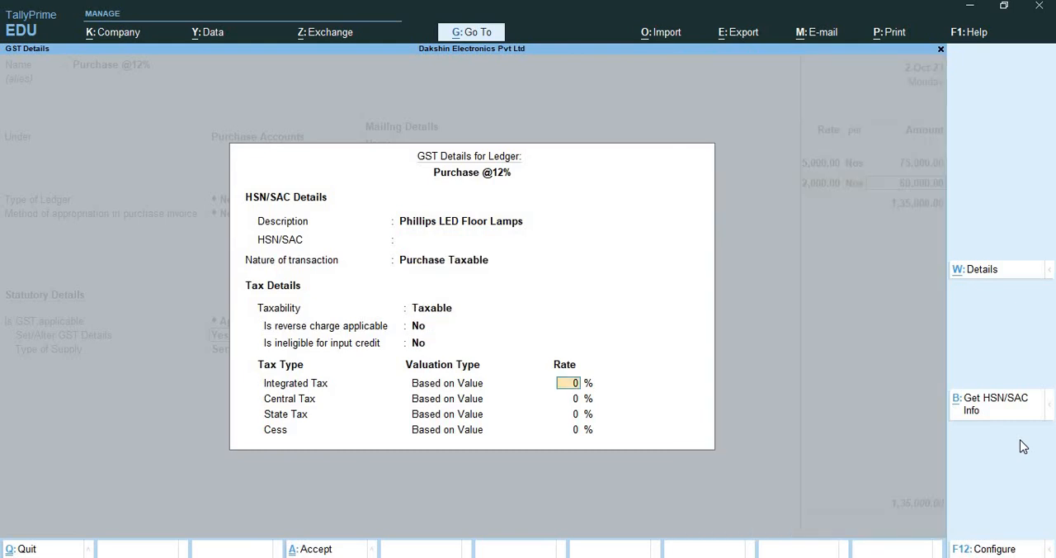
pyautogui.write('12')
pyautogui.press('Return')
pyautogui.press('Return')
pyautogui.press('Return')
pyautogui.press('Return')
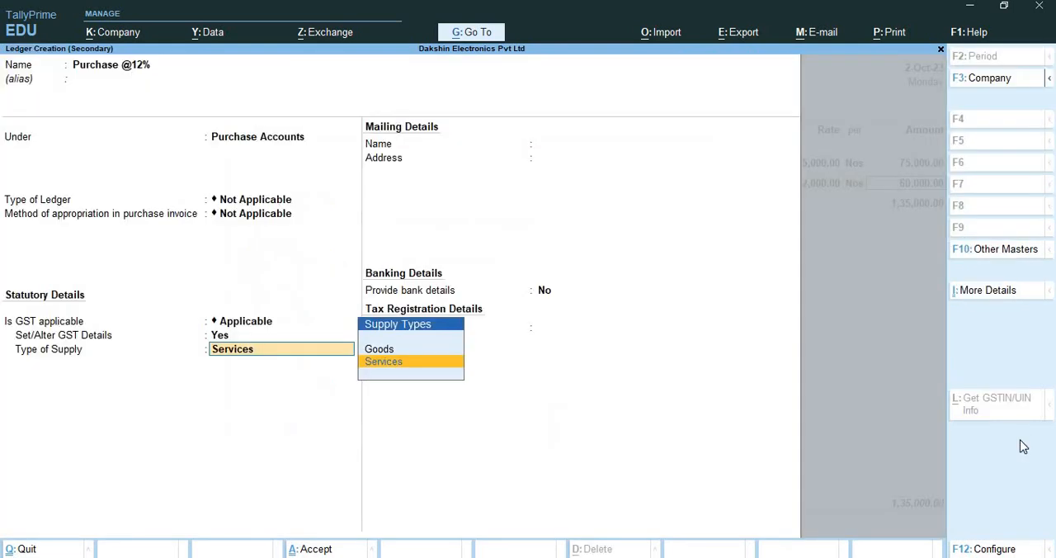
pyautogui.press('Return')
pyautogui.press('BackSpace')
pyautogui.press('Up')
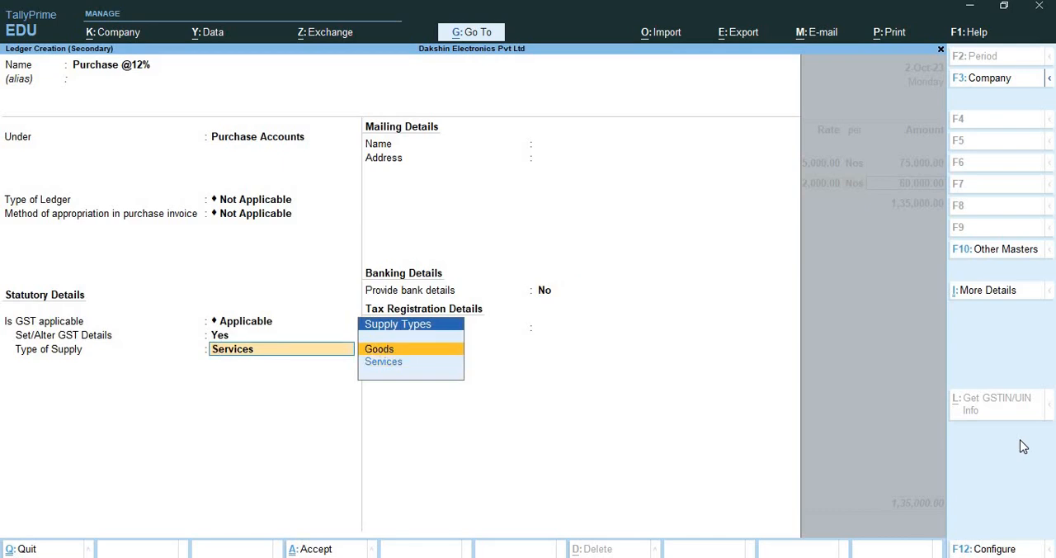
pyautogui.press('Return')
pyautogui.press('Return')
pyautogui.press('Return')
pyautogui.press('Return')
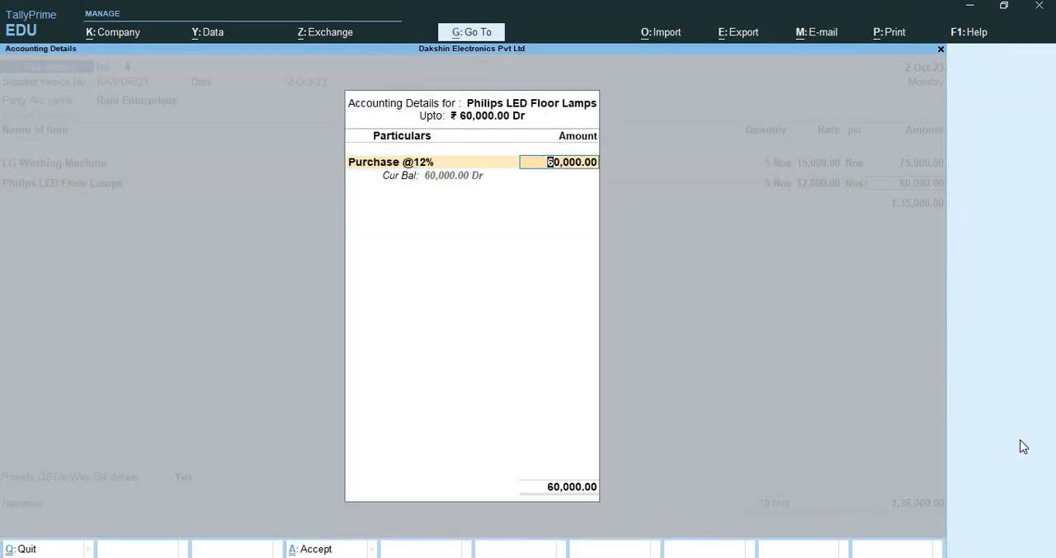
pyautogui.press('Return')
pyautogui.press('Return')
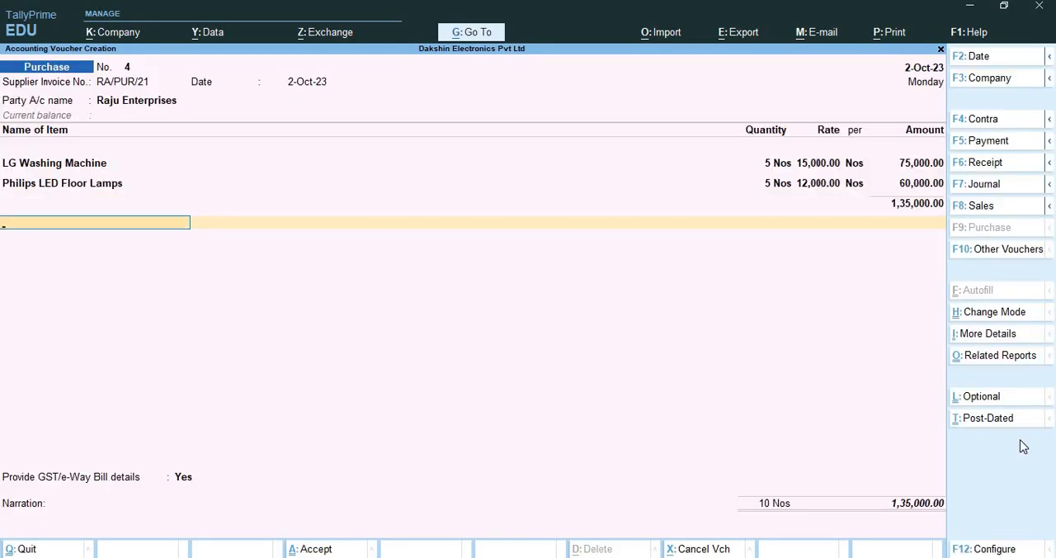
# Add the Central Tax and State Tax ledgers below the items in the purchase voucher
pyautogui.write('Ce')
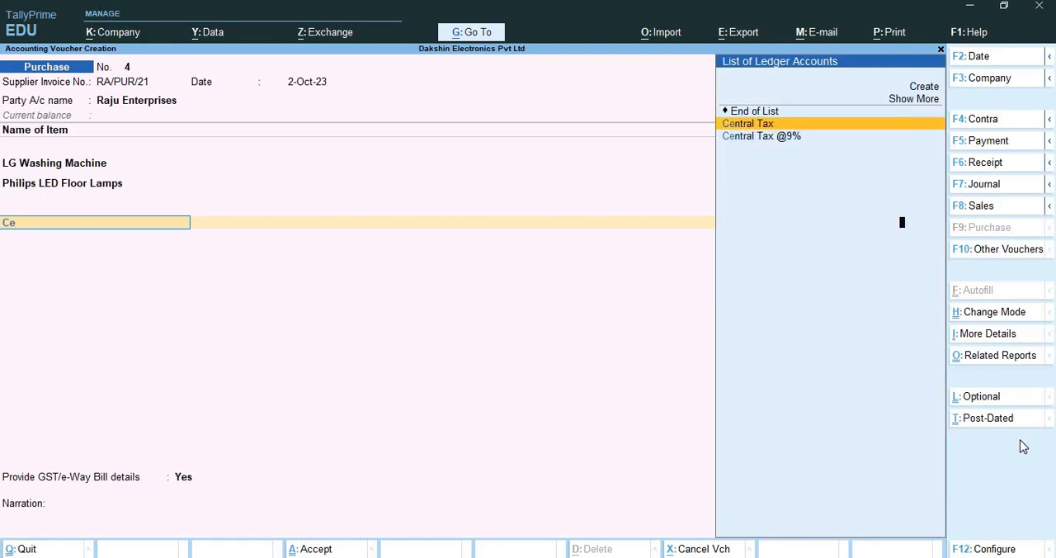
pyautogui.press('Return')
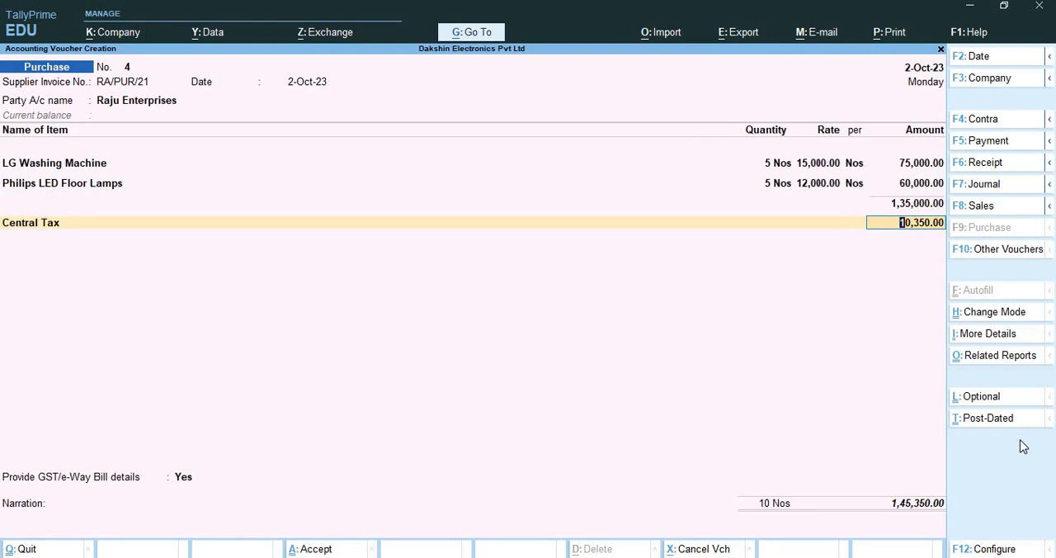
pyautogui.press('Return')
pyautogui.write('Sta')
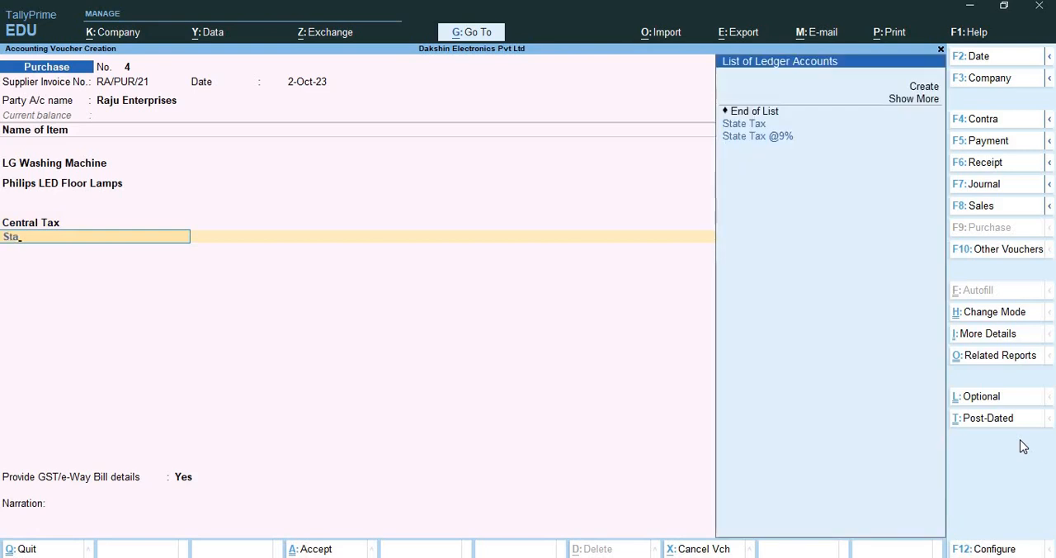
pyautogui.press('Return')
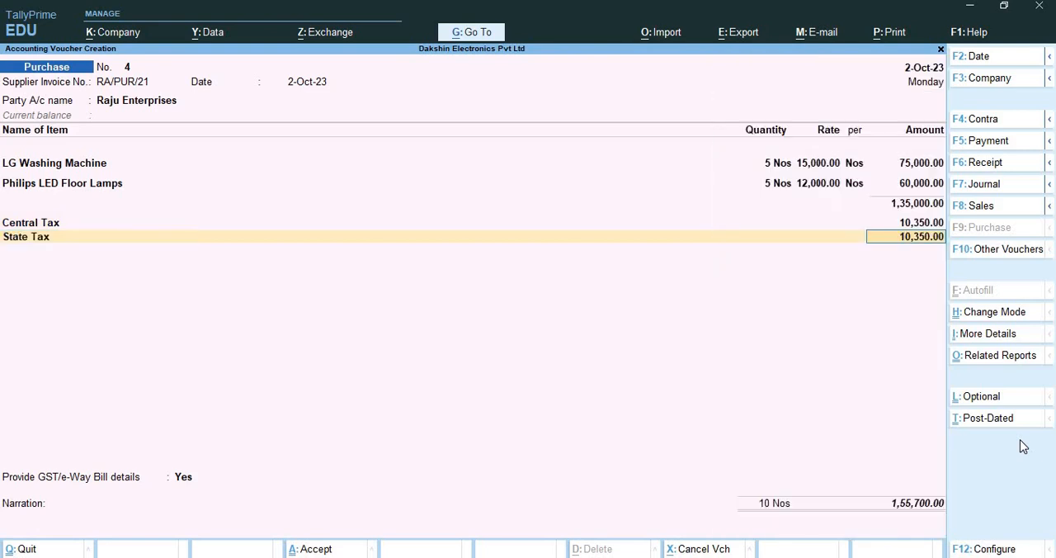
# Examine the voucher's GST tax analysis in detailed view for each item's tax rates and amounts, and return to the voucher
pyautogui.press('ctrl')
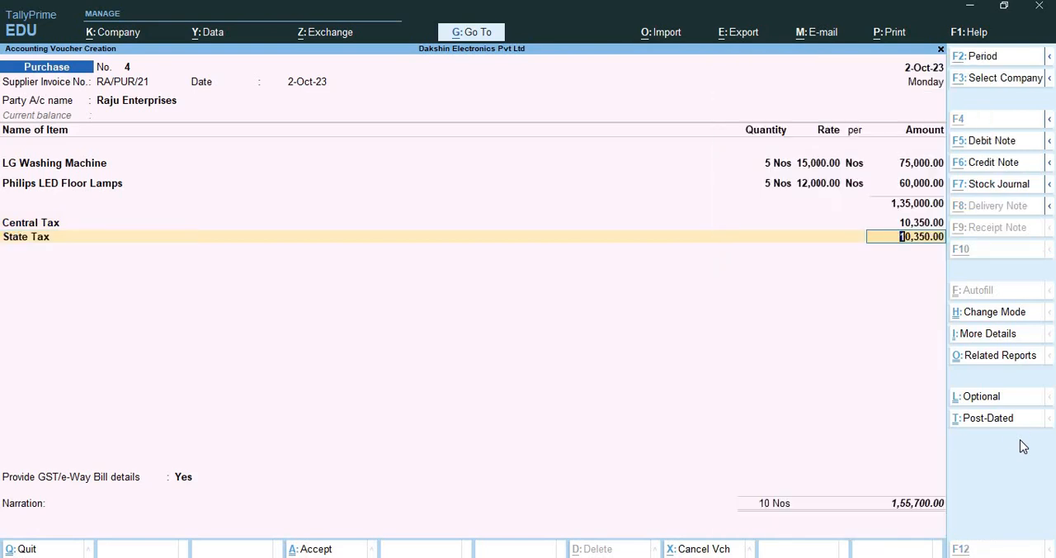
pyautogui.hotkey('ctrl', 'o')
pyautogui.hotkey('alt', 'F5')
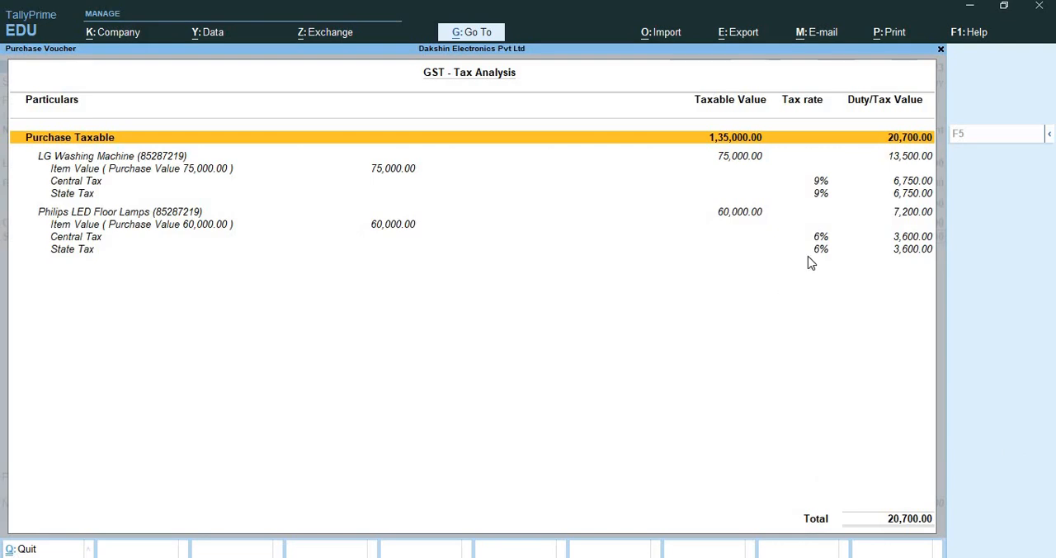
pyautogui.hotkey('ctrl', 'q')
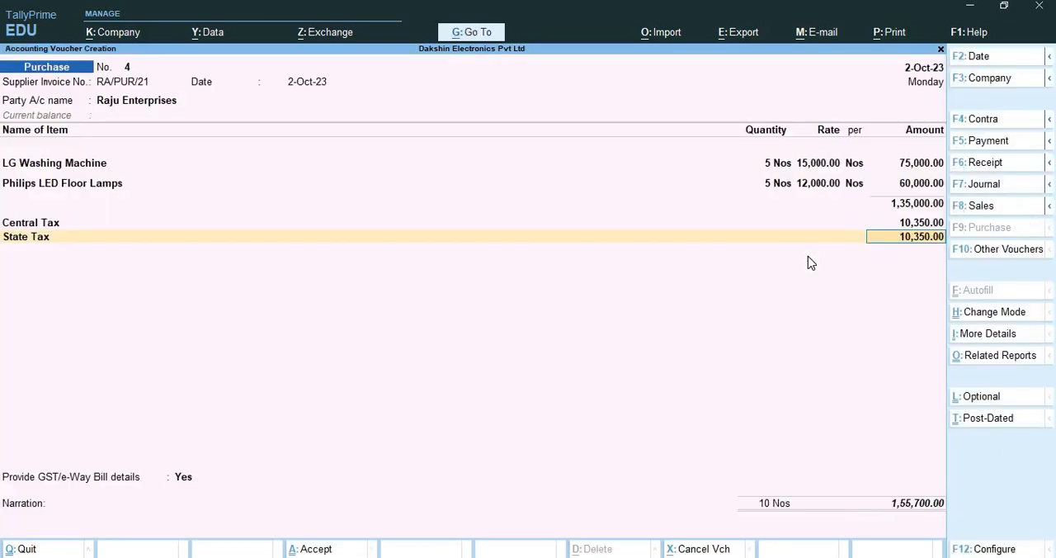
# Leave the e-Way Bill and transport details blank, skip the narration, and save the purchase voucher
pyautogui.press('Return')
pyautogui.press('Return')
pyautogui.press('Return')
pyautogui.press('Return')
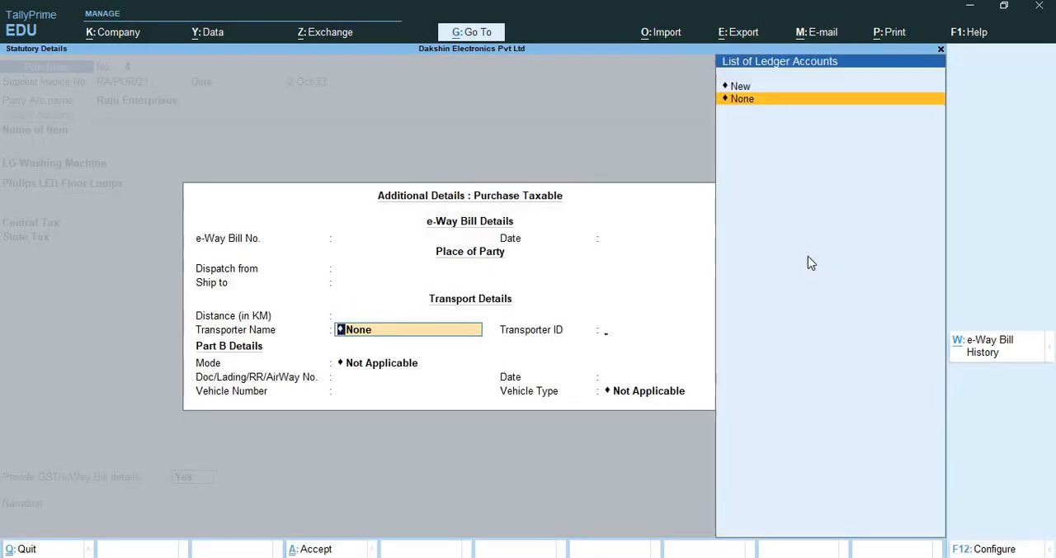
pyautogui.press('Return')
pyautogui.press('Return')
pyautogui.press('Return')
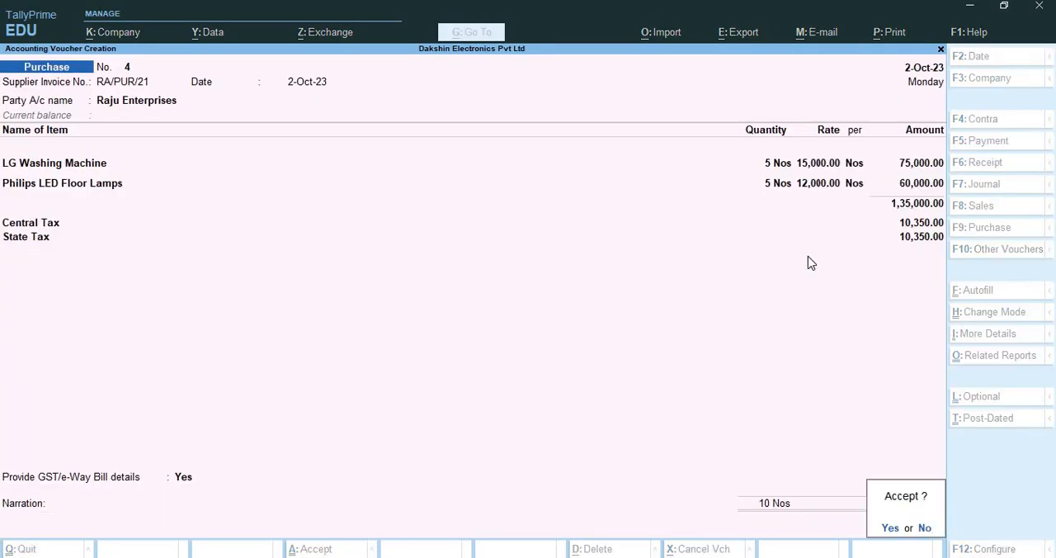
pyautogui.press('Return')
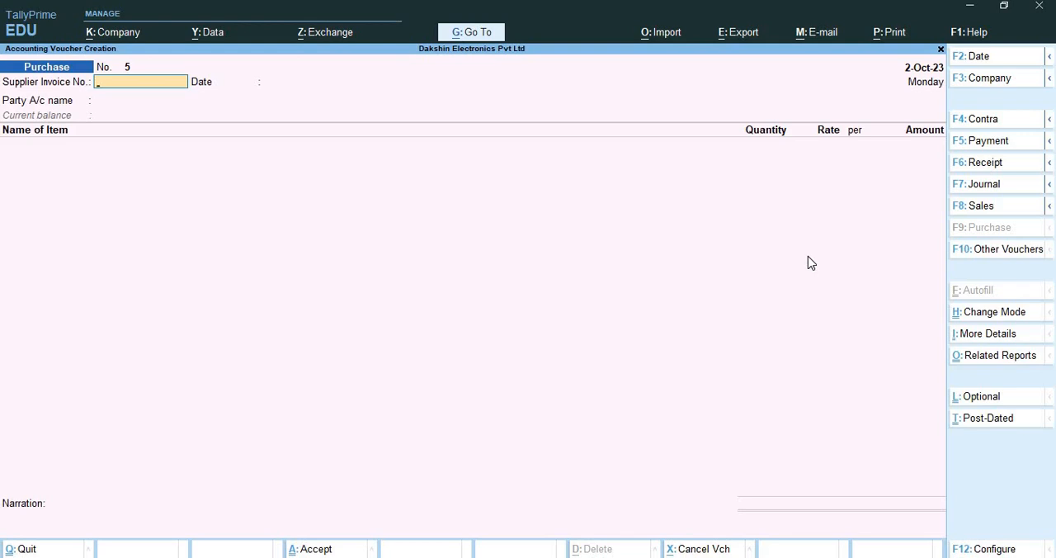
# Start a sales voucher with reference number 2 dated 2-Oct-23
pyautogui.press('F8')
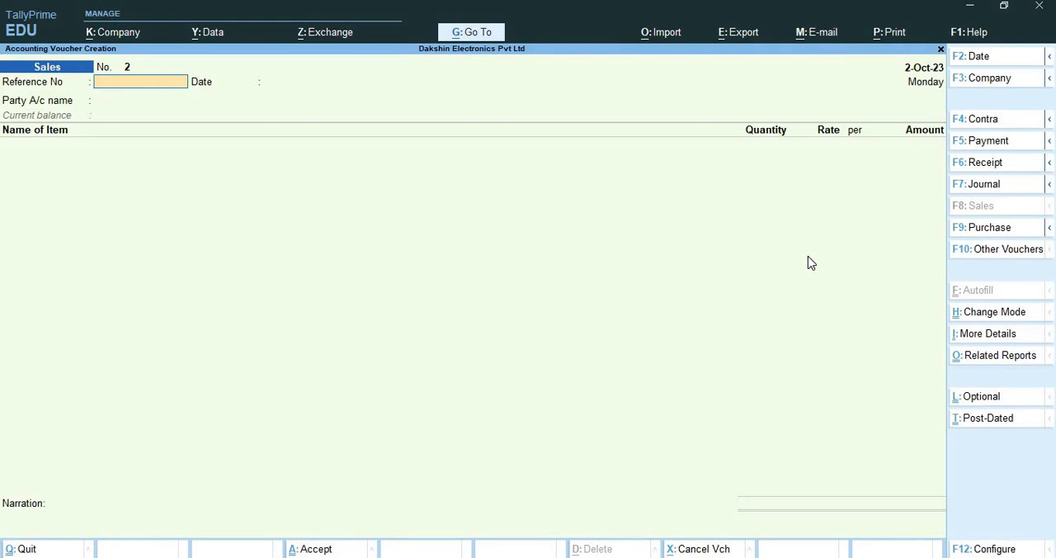
pyautogui.write('2')
pyautogui.press('Return')
pyautogui.press('Return')
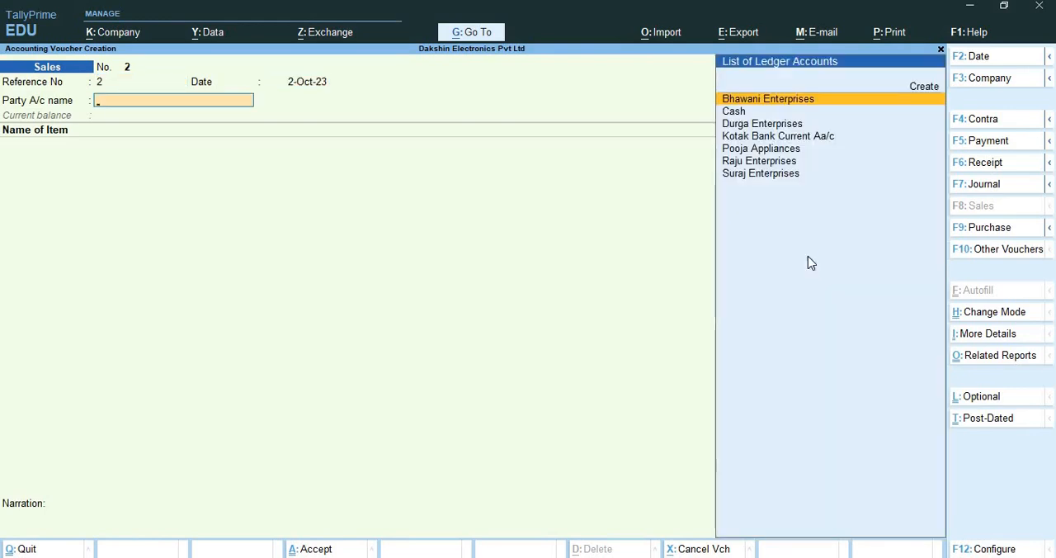
# Create a party ledger named Kritika Enterprises under Sundry Debtors, keeping the default mailing and banking details and Regular registration
pyautogui.hotkey('alt', 'c')
pyautogui.write('Kriti')
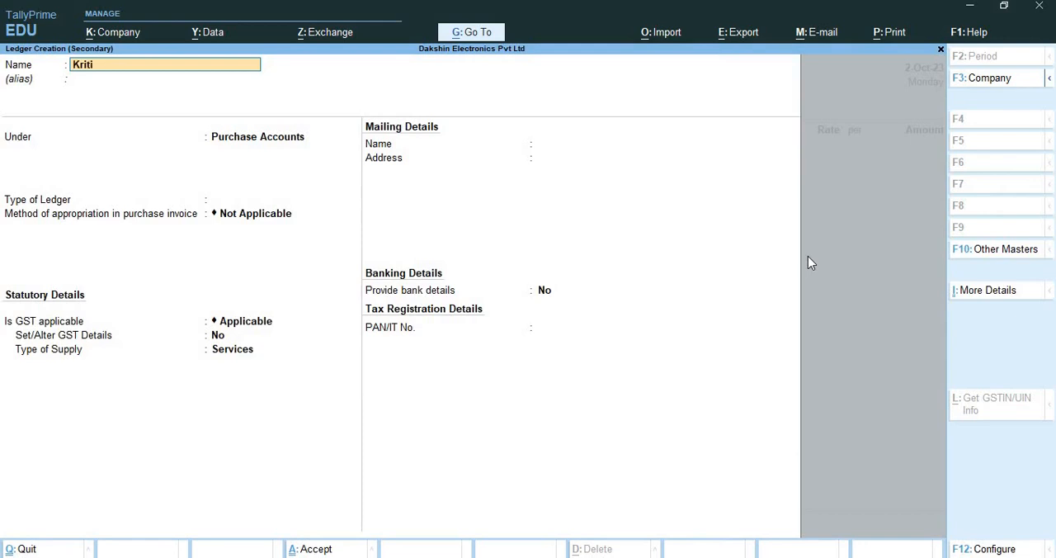
pyautogui.write('ka Enterprises')
pyautogui.press('Return')
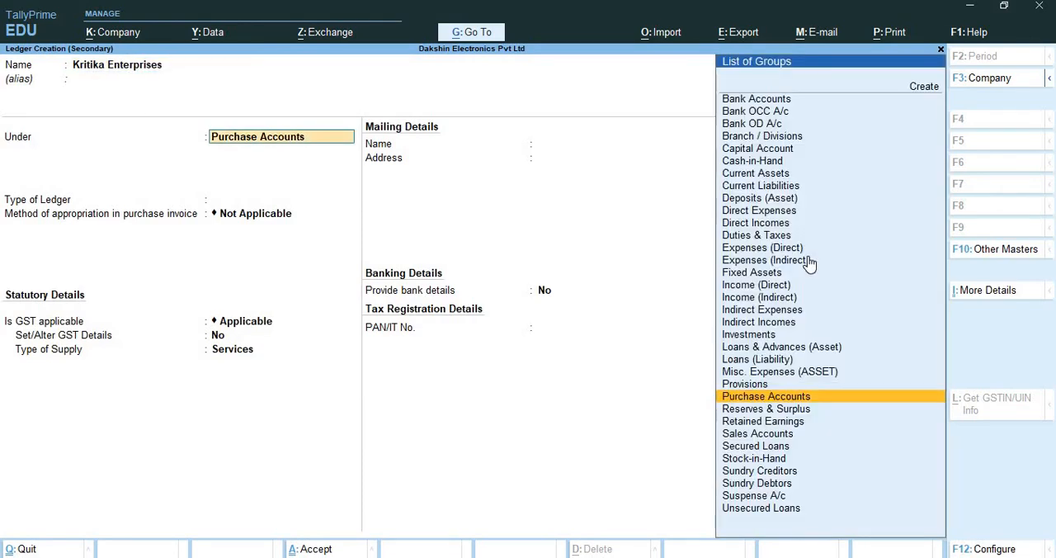
pyautogui.write('Sun')
pyautogui.press('Down')
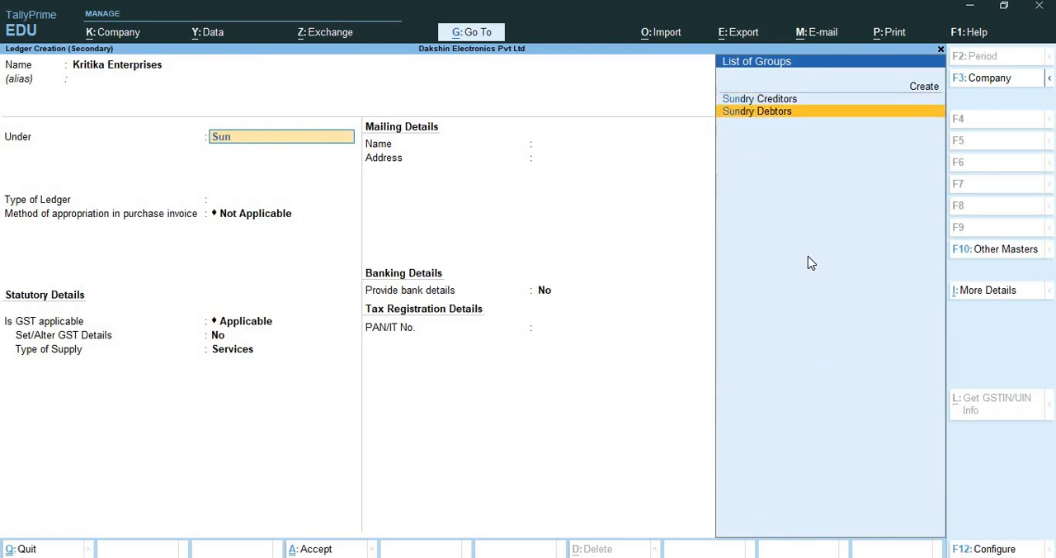
pyautogui.press('Return')
pyautogui.press('Return')
pyautogui.press('Return')
pyautogui.press('Return')
pyautogui.press('Return')
pyautogui.press('Return')
pyautogui.press('Return')
pyautogui.press('Return')
pyautogui.press('Return')
pyautogui.press('Return')
pyautogui.press('Return')
pyautogui.press('Return')
pyautogui.press('Return')
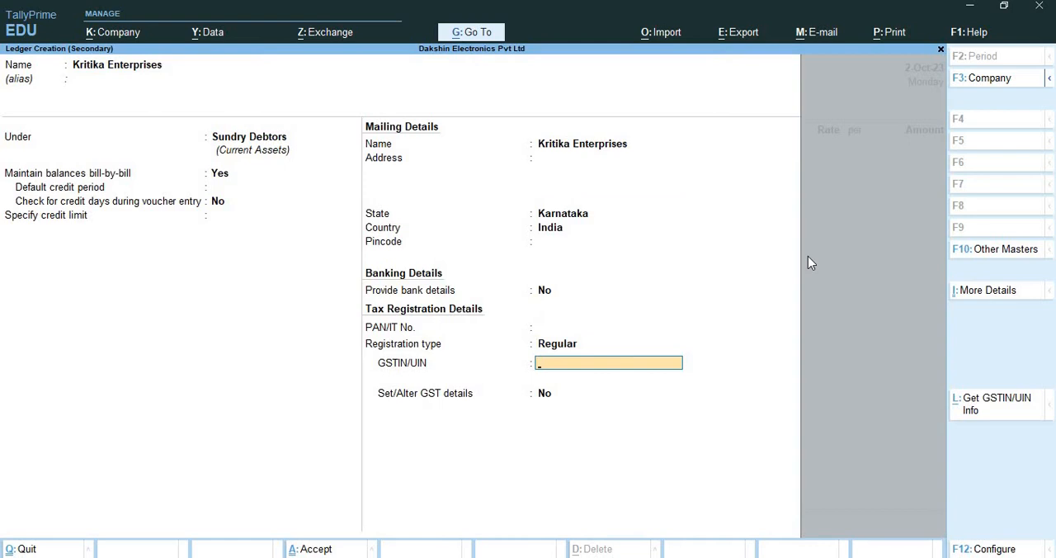
# Enter the party's GSTIN/UIN, leave additional GST details at No, and save the Kritika Enterprises ledger
pyautogui.write('29LLLLL1234L1Z9')
pyautogui.press('Return')
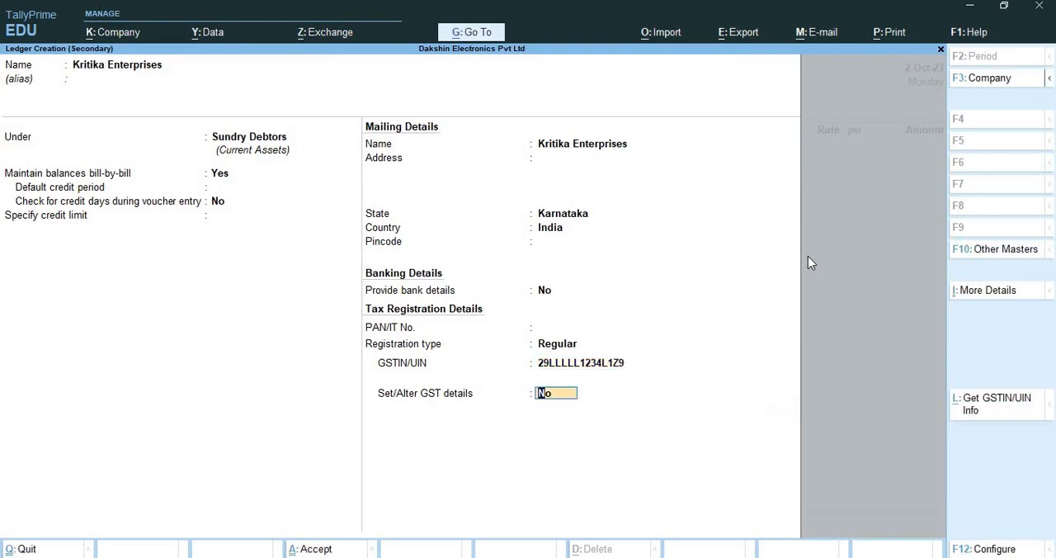
pyautogui.press('Return')
pyautogui.press('Return')
# Leave the dispatch details blank and accept the party details for Kritika Enterprises with Karnataka as place of supply
pyautogui.press('Return')
pyautogui.press('Return')
pyautogui.press('Return')
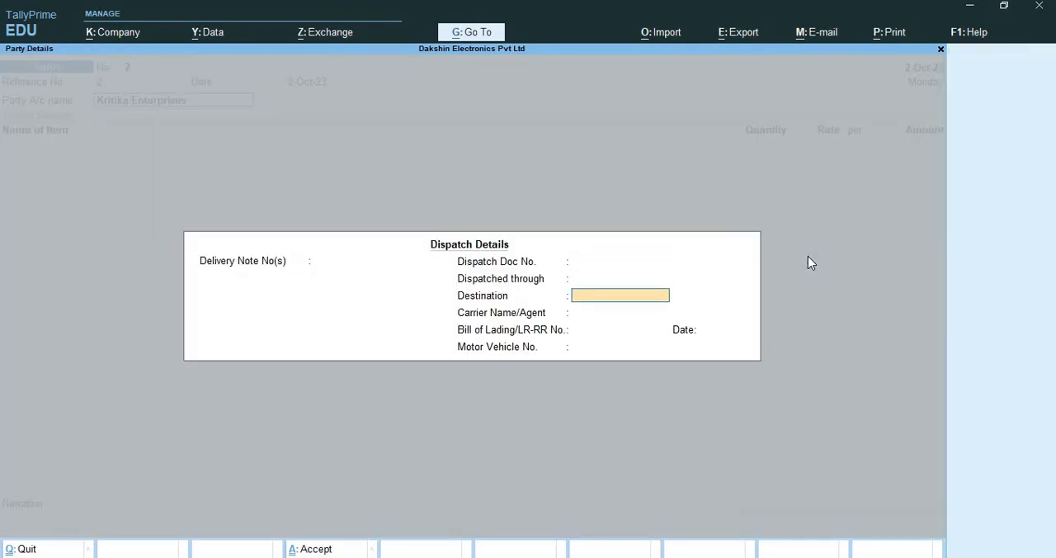
pyautogui.press('Return')
pyautogui.press('Return')
pyautogui.press('Return')
pyautogui.press('Return')
pyautogui.press('Return')
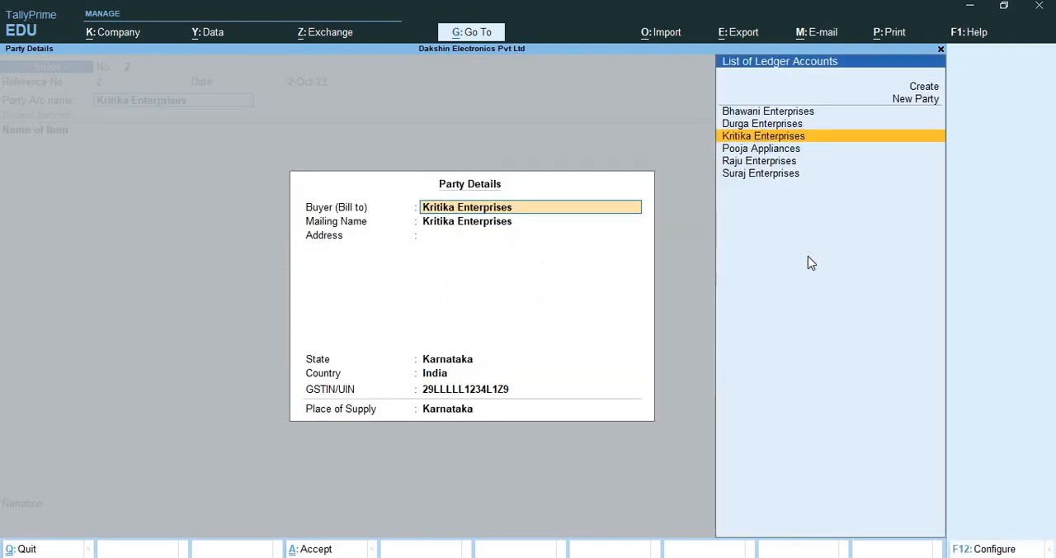
pyautogui.press('Return')
pyautogui.press('Return')
pyautogui.press('Return')
pyautogui.press('Return')
pyautogui.press('Return')
pyautogui.press('Return')
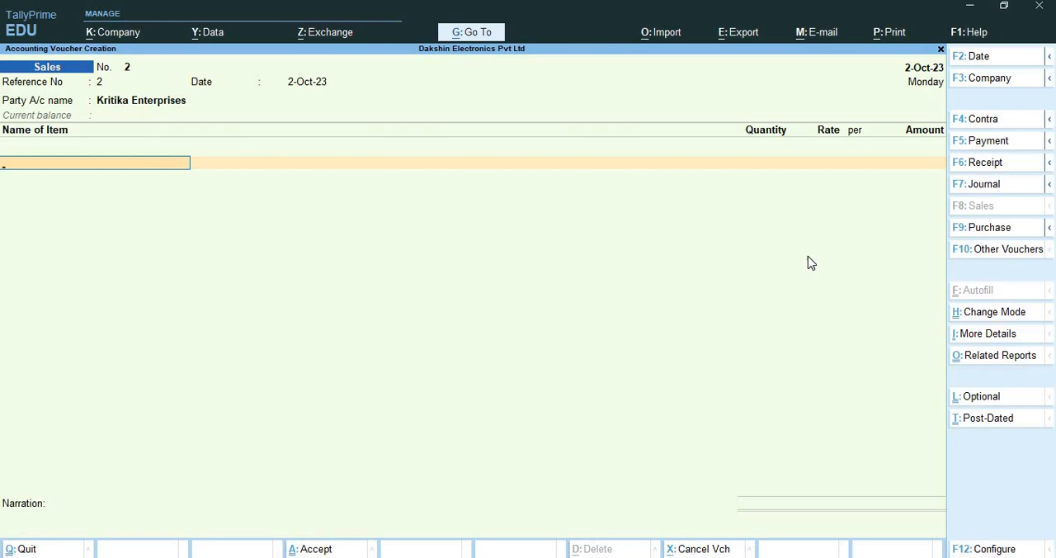
# Enter 2 Nos of Samsung 32 inches LED TV at 18,500.00 each without a description and proceed to the item's accounting allocation
pyautogui.write('Sa')
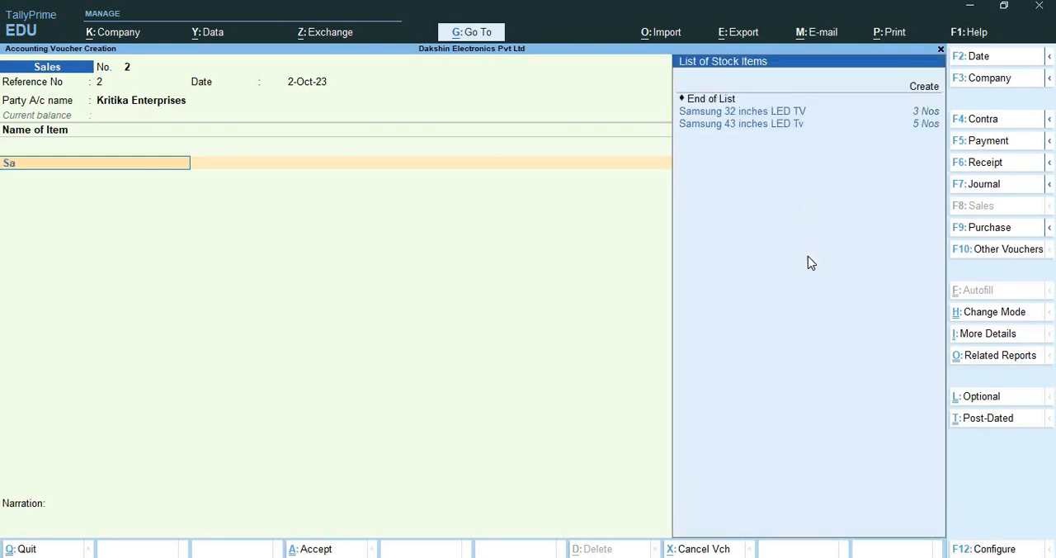
pyautogui.press('Return')
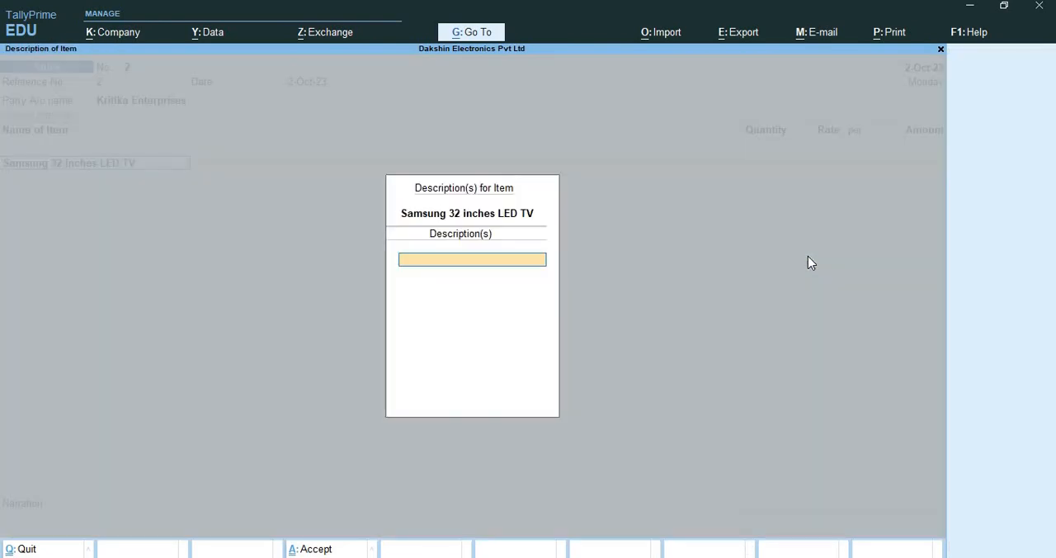
pyautogui.press('Return')
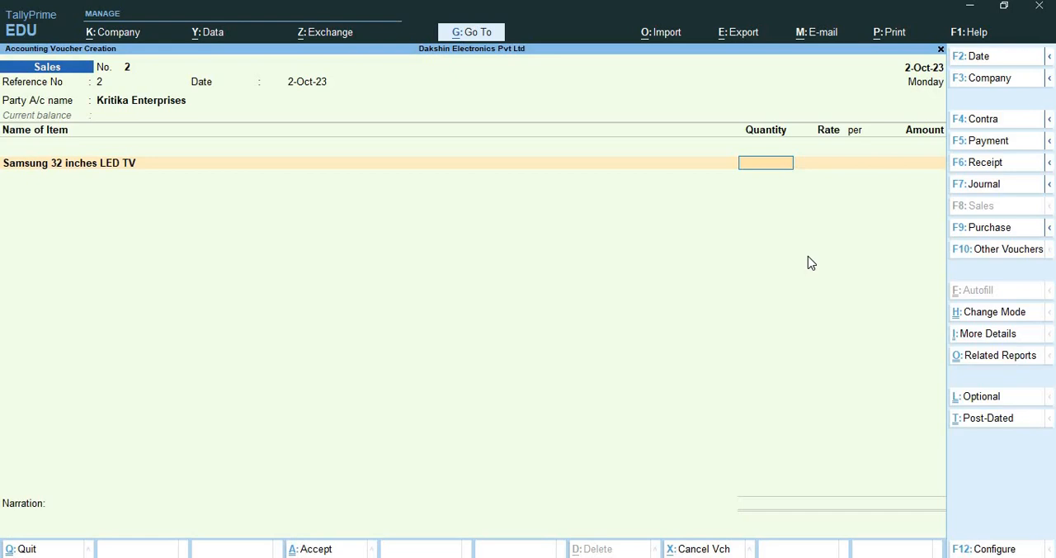
pyautogui.write('2')
pyautogui.press('Return')
pyautogui.press('Return')
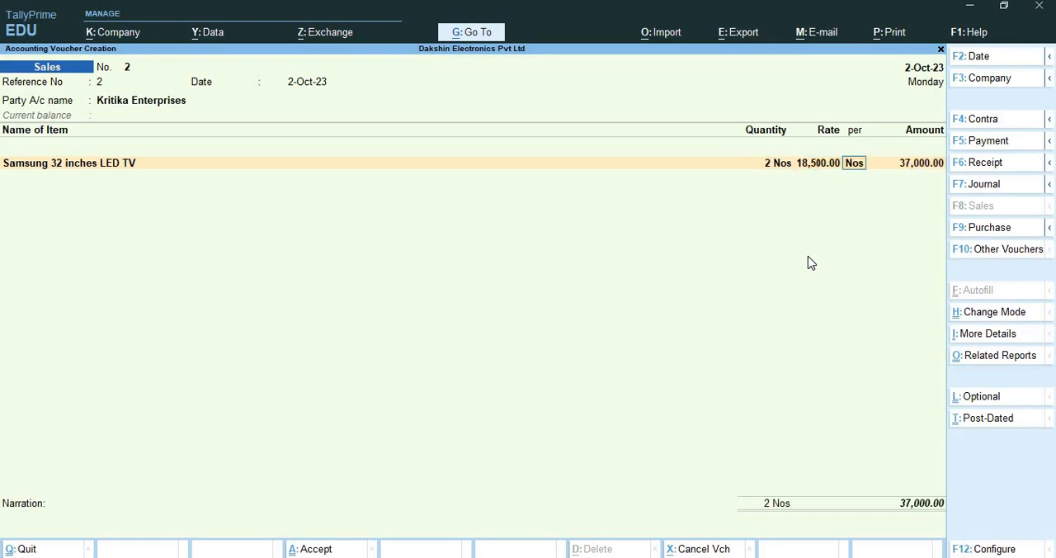
pyautogui.press('Return')
pyautogui.press('Return')
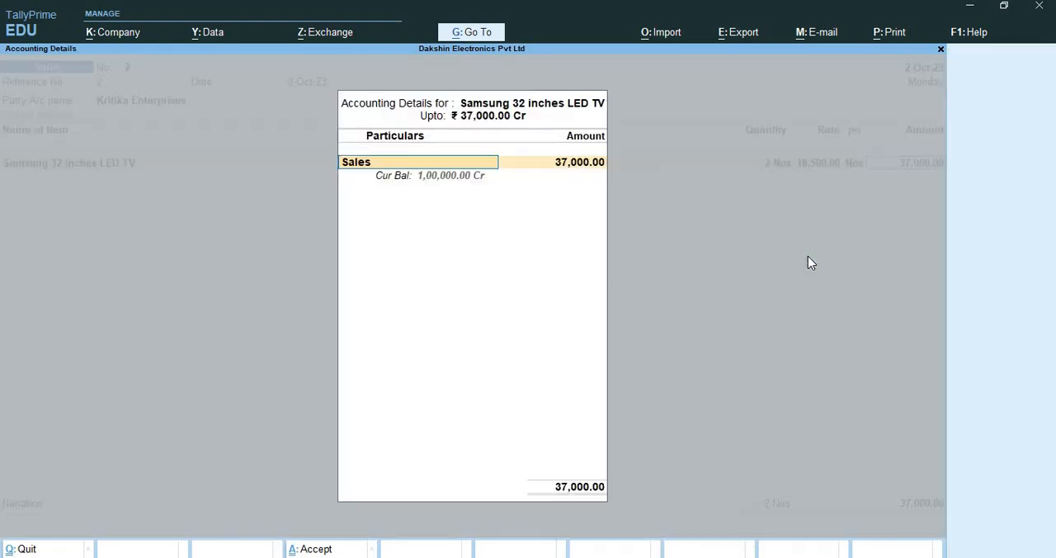
pyautogui.hotkey('alt', 'c')
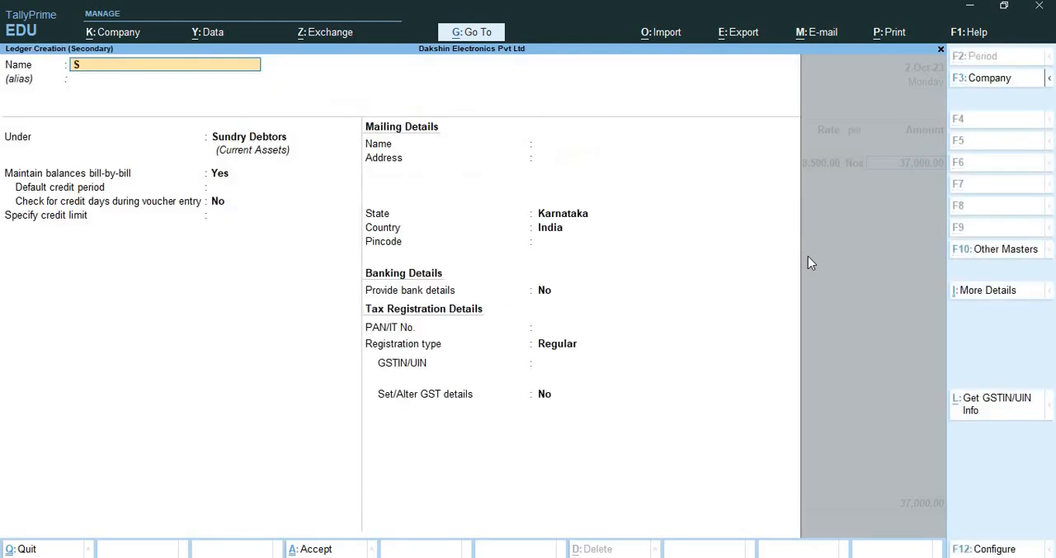
pyautogui.write('ales @18%')
pyautogui.press('Return')
pyautogui.write('Sa')
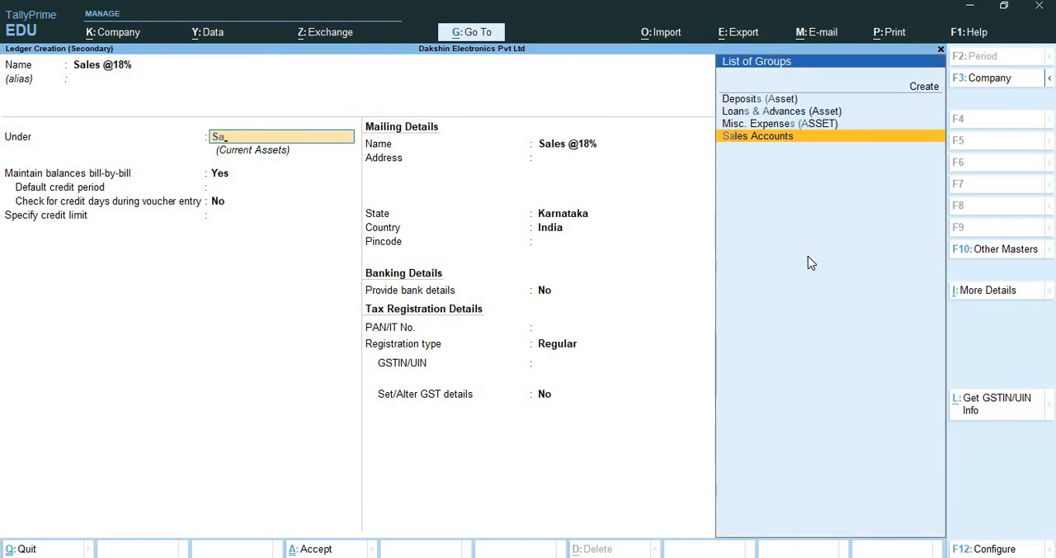
pyautogui.press('Return')
pyautogui.press('Return')
pyautogui.write('y')
pyautogui.press('Return')
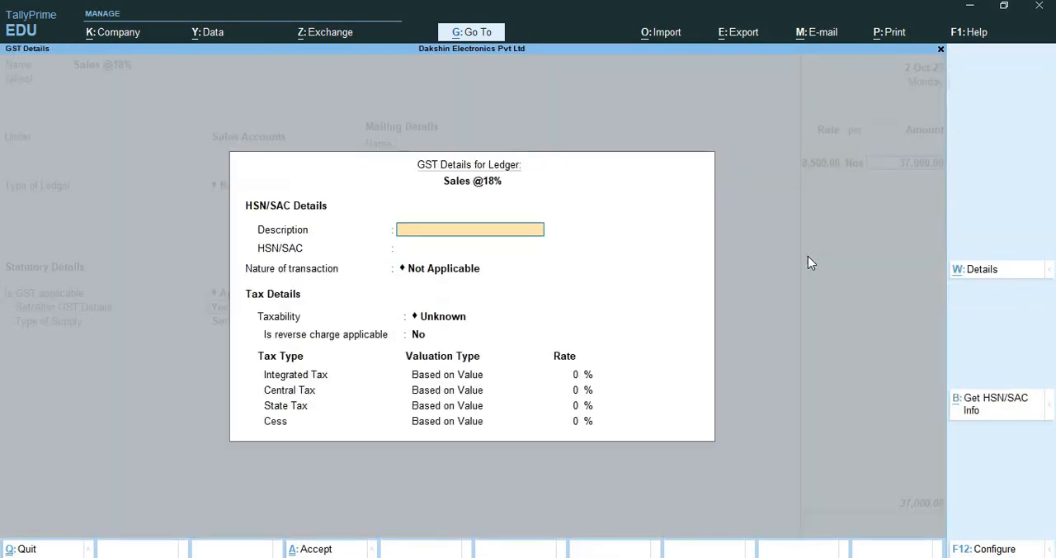
# Enter Samsung 32 inches LED Tv as the ledger's GST description and leave HSN/SAC blank
pyautogui.write('Samsung 32 inches LED Tv')
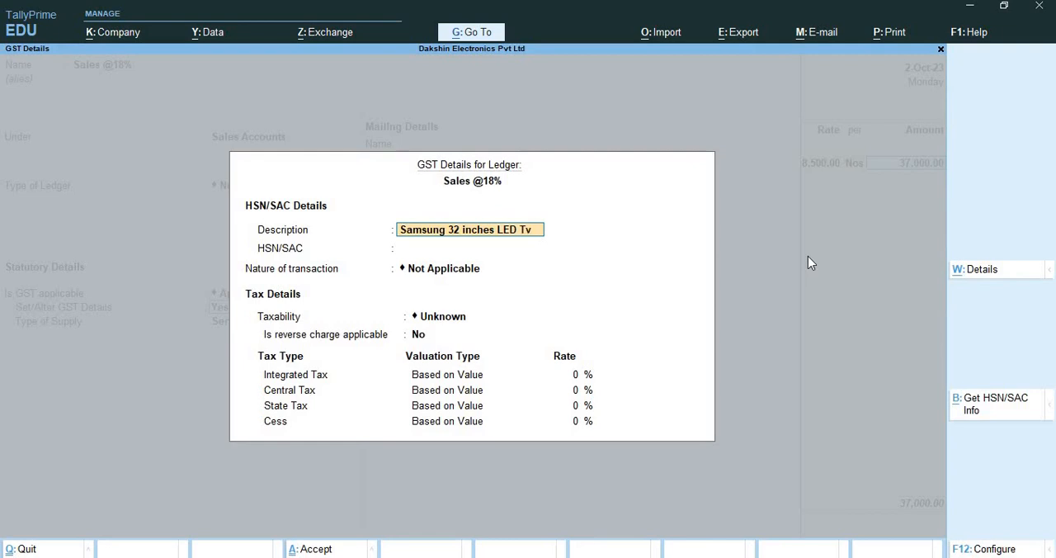
pyautogui.press('Return')
pyautogui.press('Return')
# Set the nature of transaction to Sales Taxable with an integrated tax rate of 18% and accept the GST details
pyautogui.write('d')
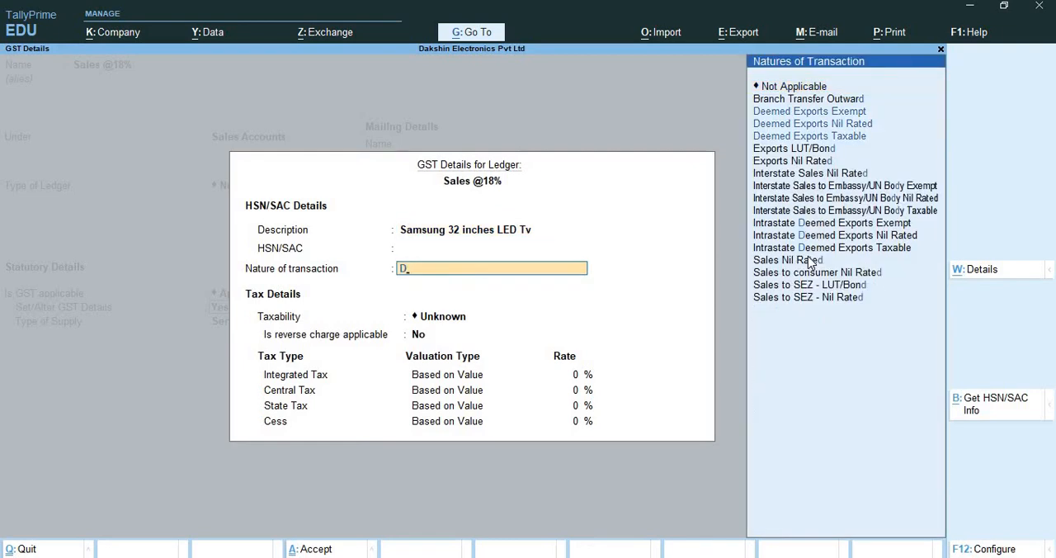
pyautogui.press('BackSpace')
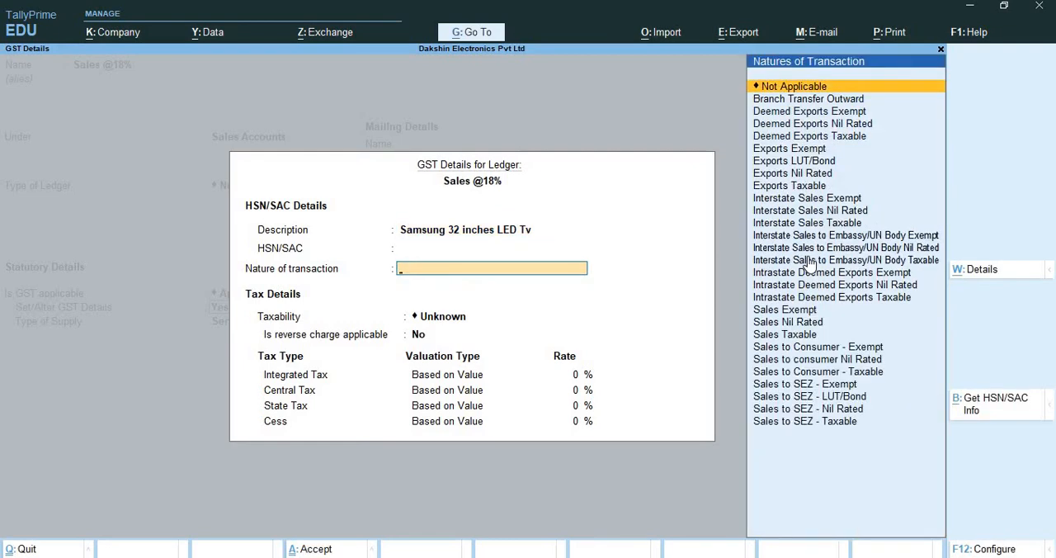
pyautogui.write('sal')
pyautogui.press('Down')
pyautogui.press('Down')
pyautogui.press('Down')
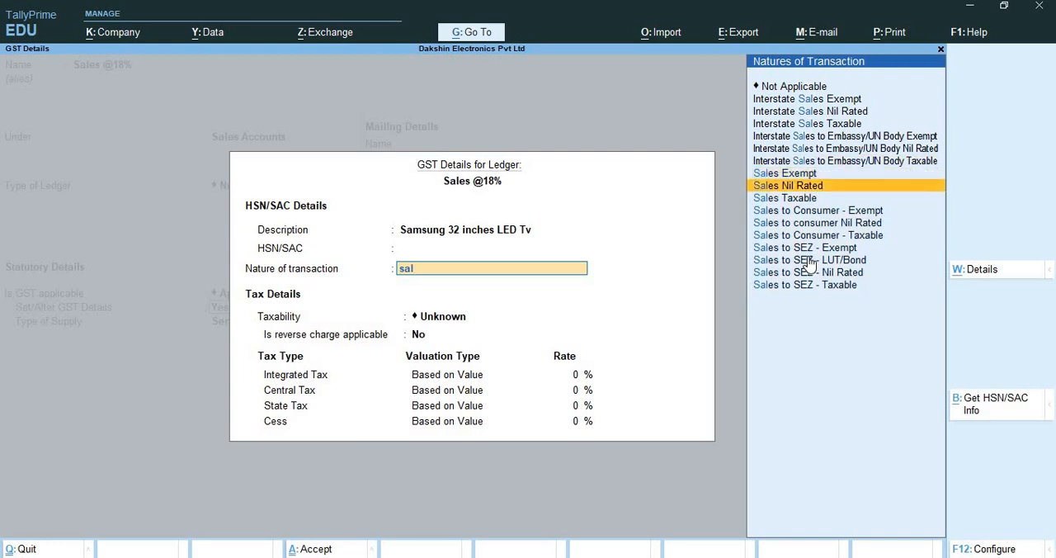
pyautogui.press('Return')
pyautogui.press('Return')
pyautogui.write('18')
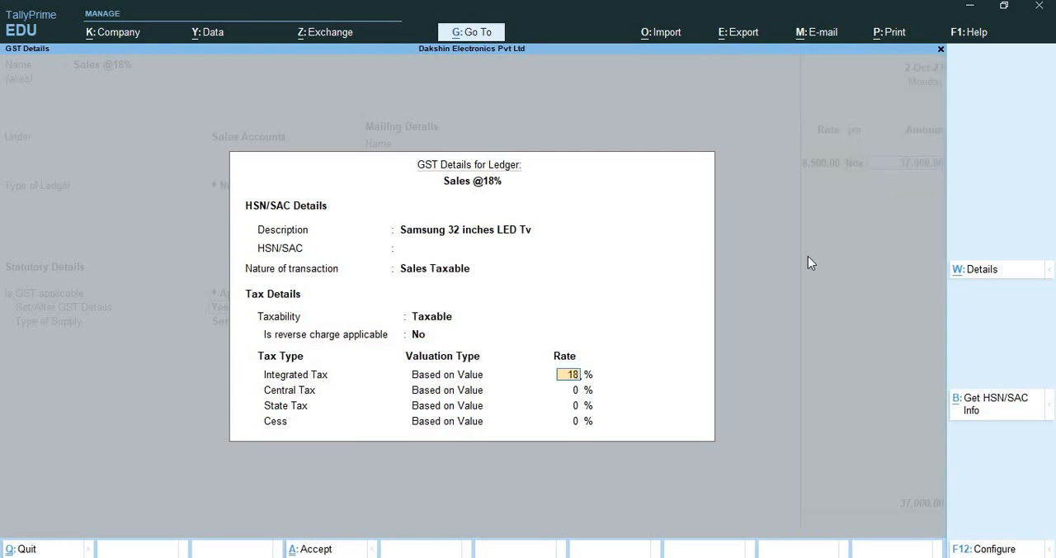
pyautogui.press('Return')
pyautogui.press('Return')
pyautogui.press('Return')
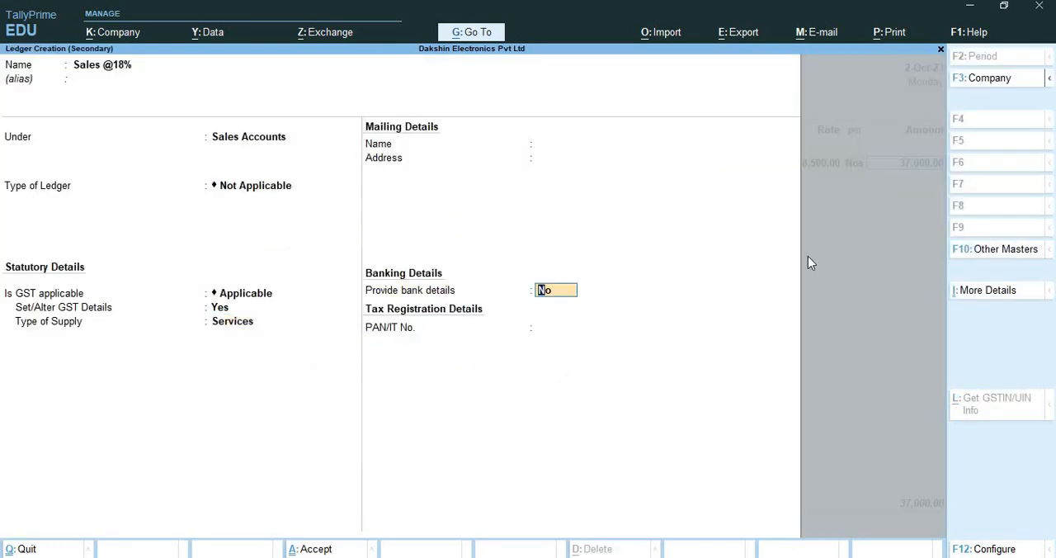
pyautogui.press('BackSpace')
pyautogui.press('Up')
pyautogui.press('Return')
pyautogui.press('Return')
pyautogui.press('Return')
pyautogui.press('Return')
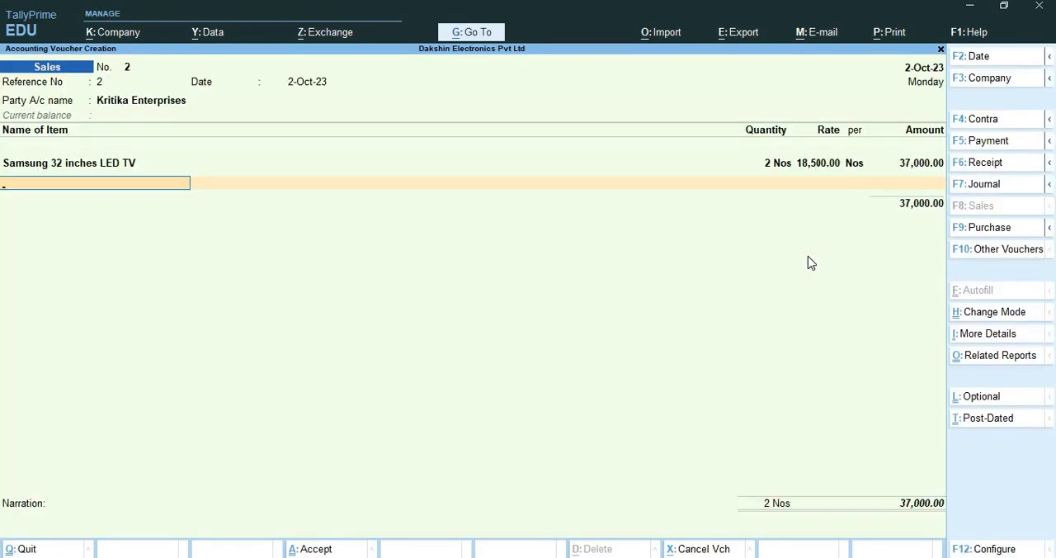
# Add 2 Nos of Philips LED Floor Lamps at 13,000.00 each and proceed to the item's accounting allocation
pyautogui.write('Ph')
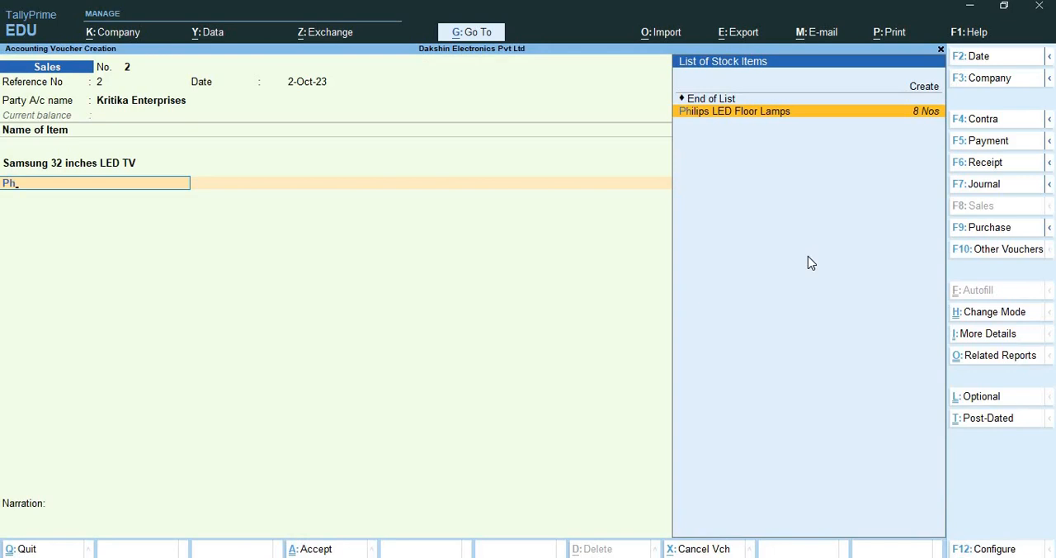
pyautogui.press('Return')
pyautogui.press('Return')
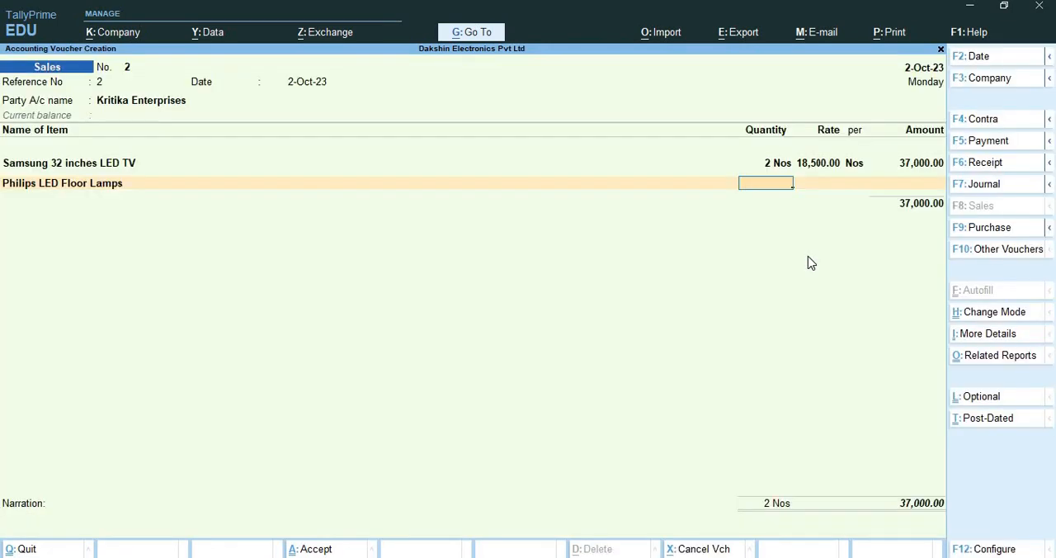
pyautogui.write('2')
pyautogui.press('Return')
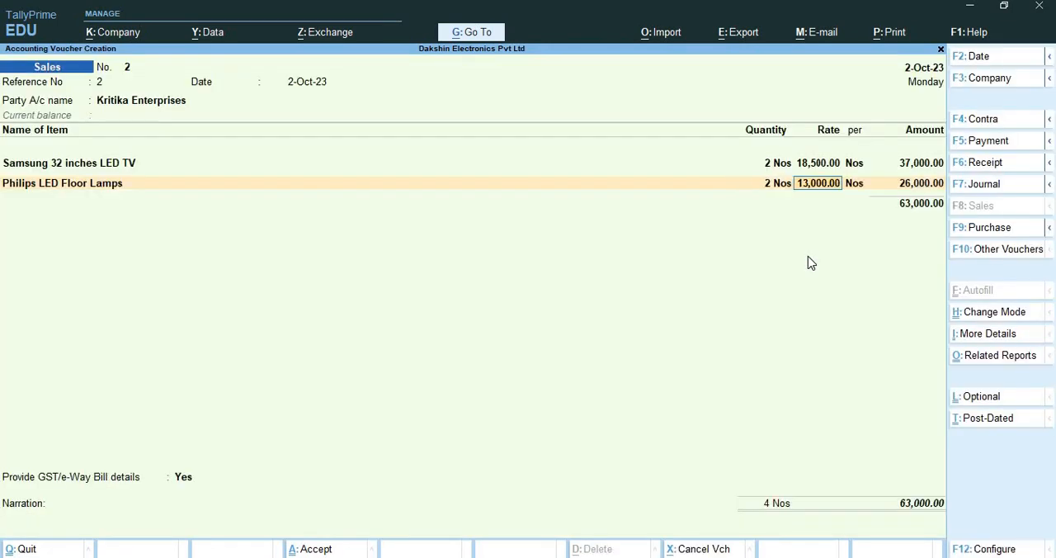
pyautogui.press('Return')
pyautogui.press('Return')
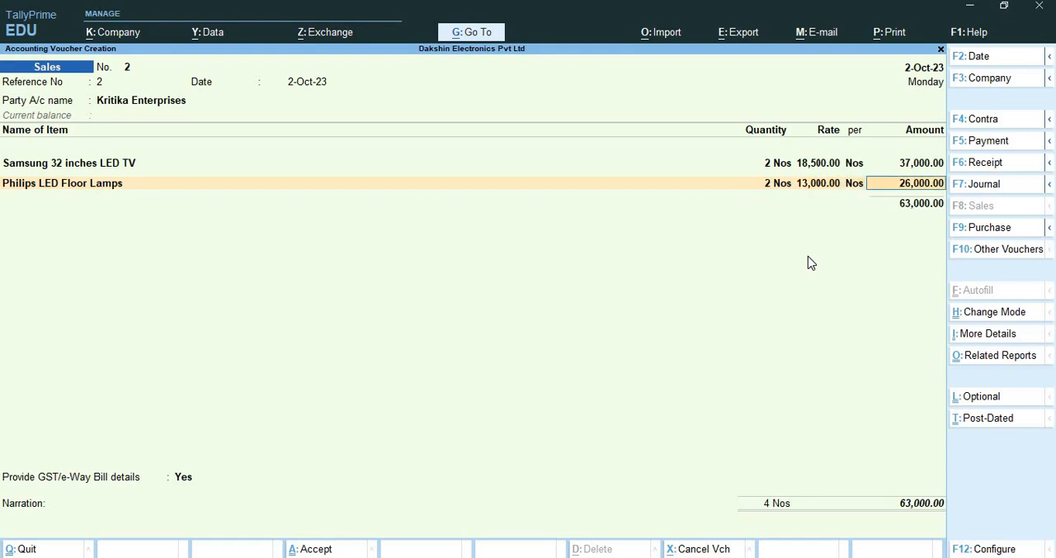
pyautogui.press('Return')
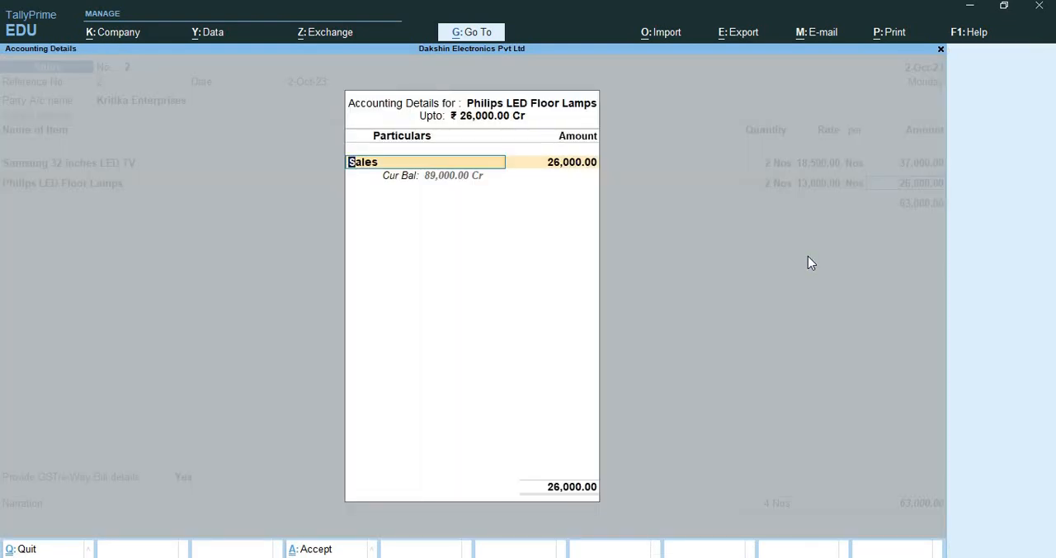
pyautogui.hotkey('alt', 'c')
pyautogui.write('Sales')
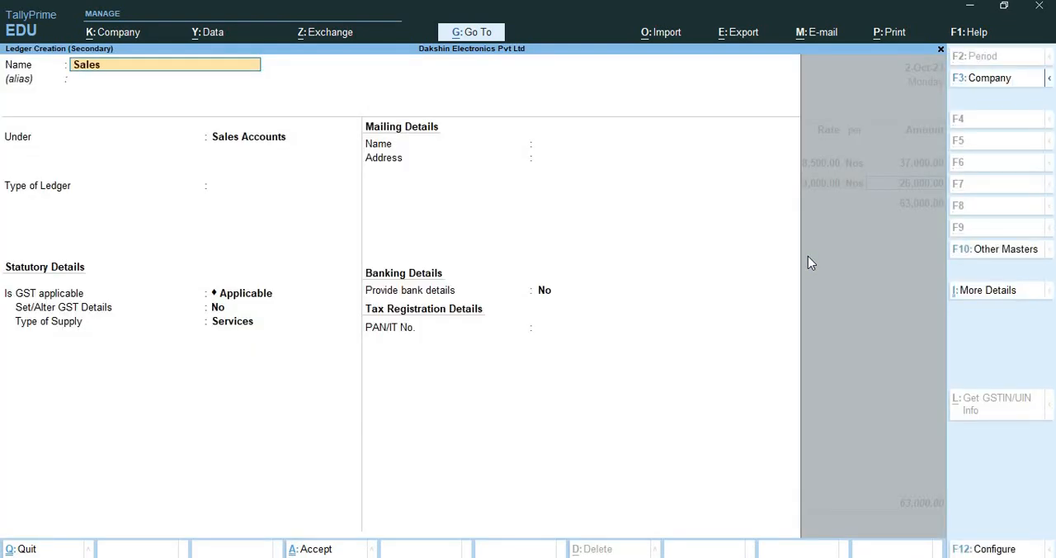
pyautogui.write(' @12%')
pyautogui.press('Return')
pyautogui.press('Return')
pyautogui.press('Return')
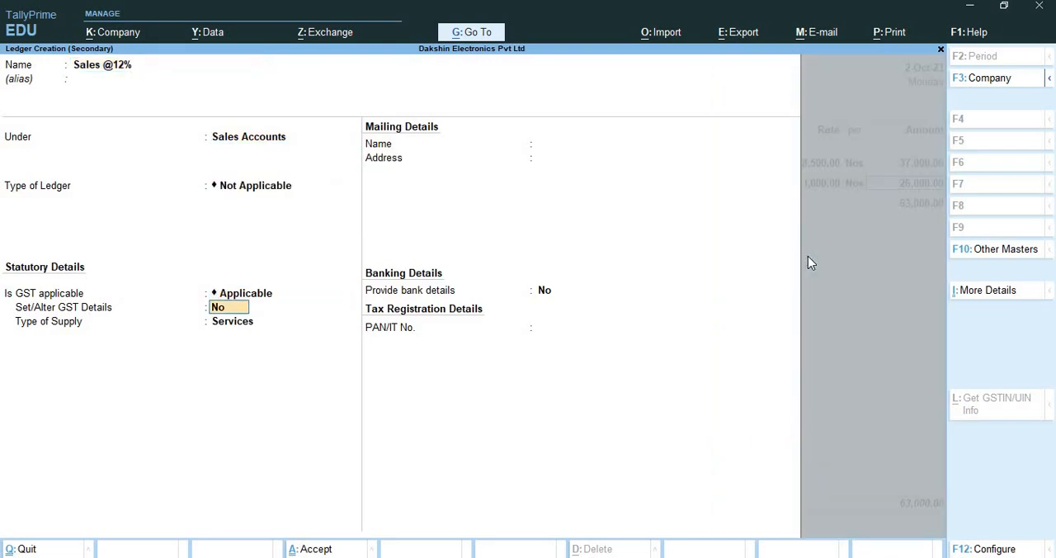
pyautogui.write('yes')
pyautogui.press('Return')
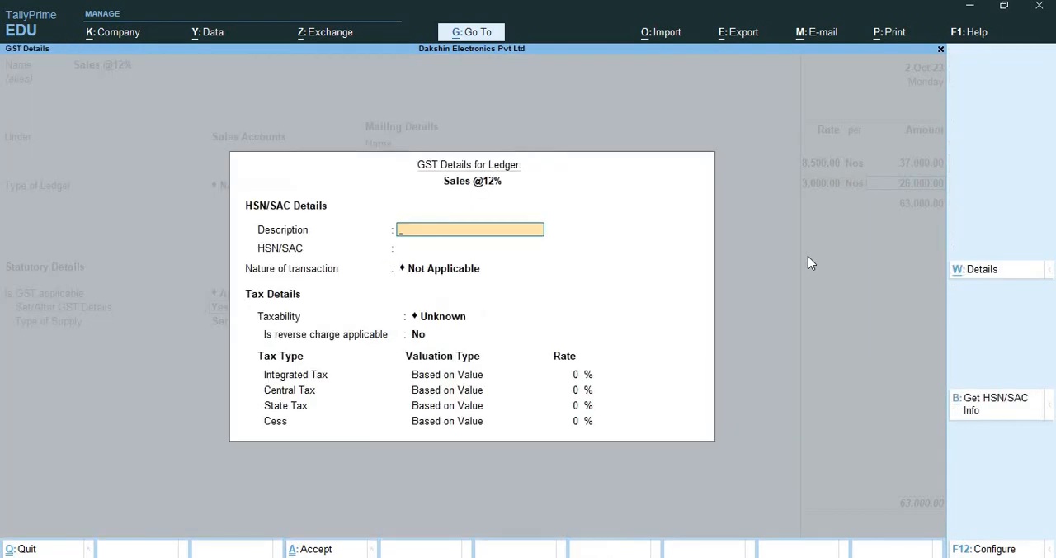
pyautogui.write('Phillips LED Floor Lamps')
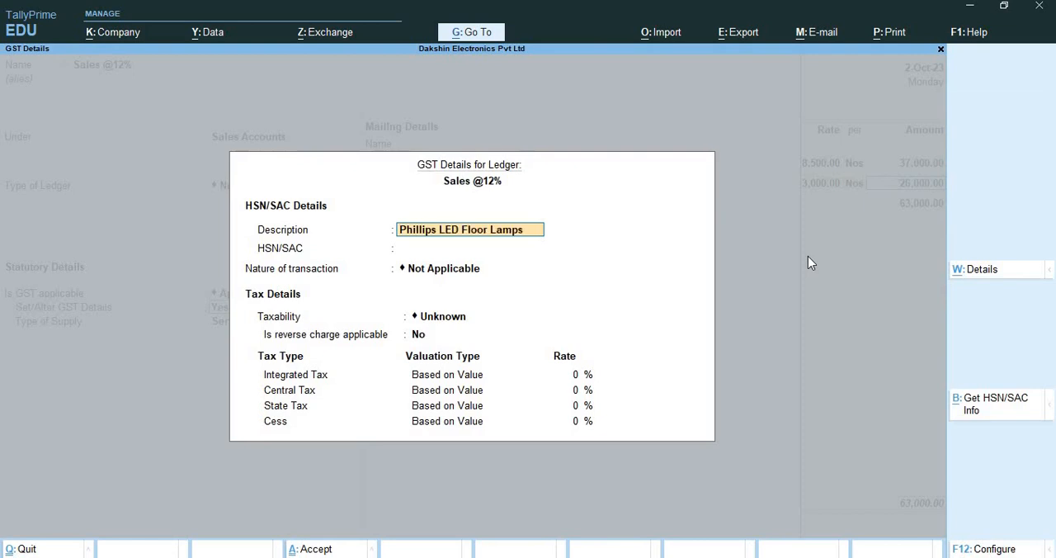
pyautogui.press('Return')
pyautogui.write('4')
pyautogui.press('Return')
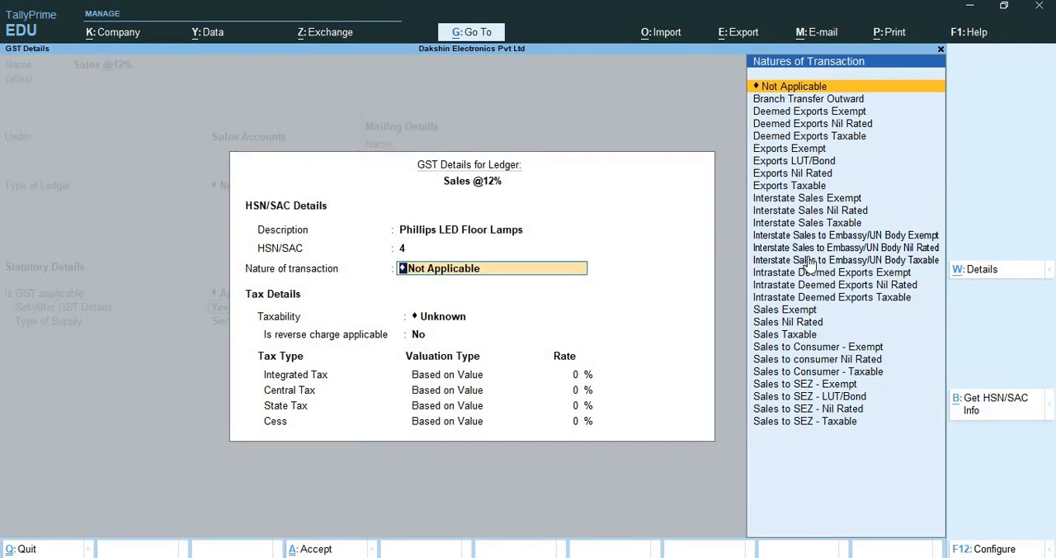
pyautogui.write('Sa')
pyautogui.press('Down')
pyautogui.press('Down')
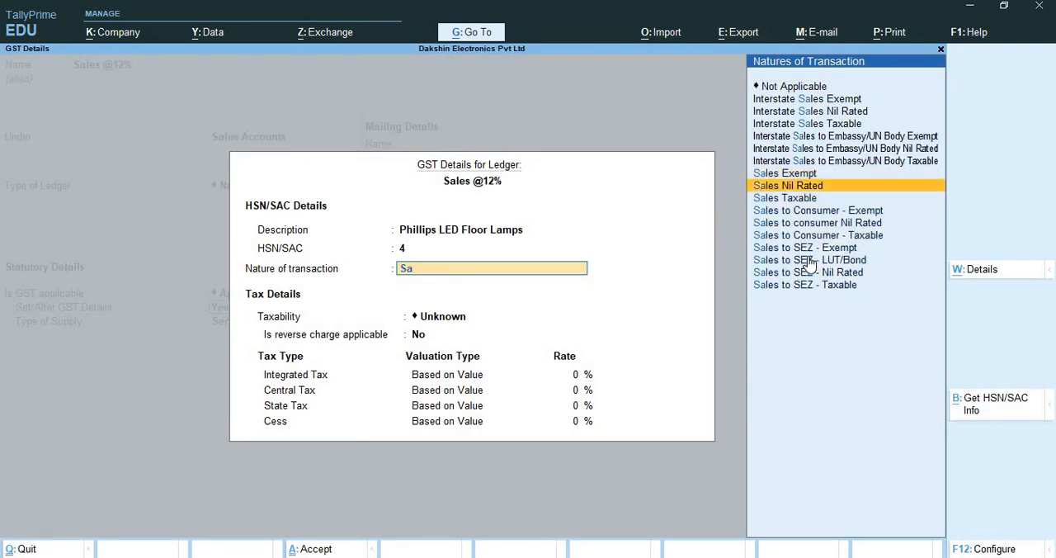
pyautogui.press('Down')
pyautogui.press('Return')
pyautogui.press('Return')
pyautogui.write('12')
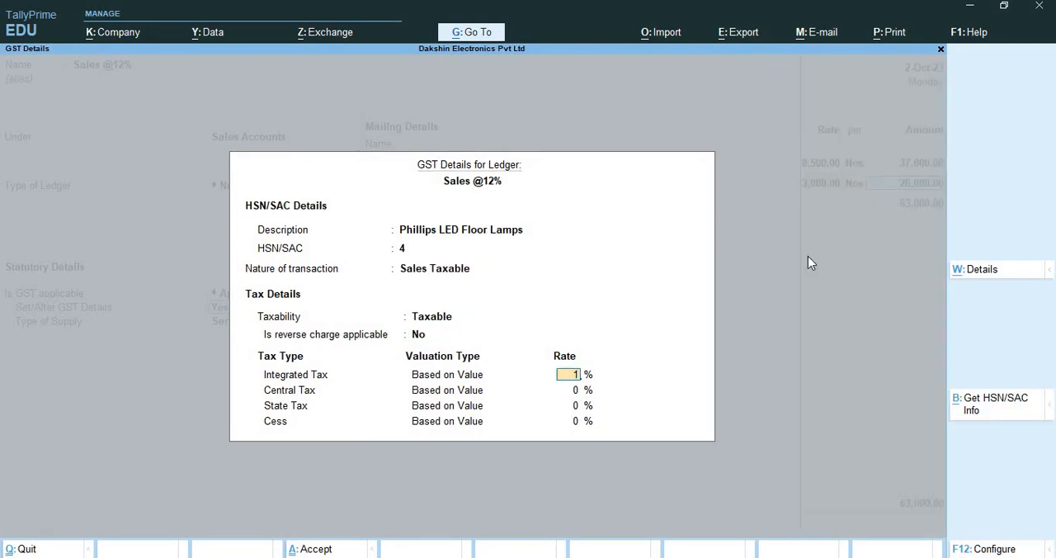
pyautogui.press('Return')
pyautogui.press('Return')
pyautogui.press('Return')
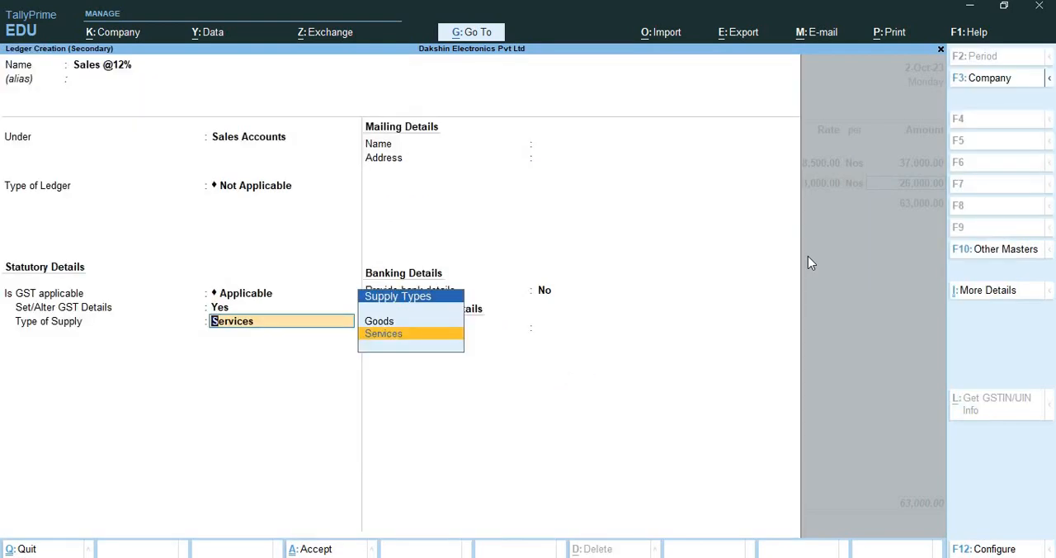
pyautogui.write('g')
pyautogui.press('Return')
pyautogui.hotkey('ctrl', 'a')
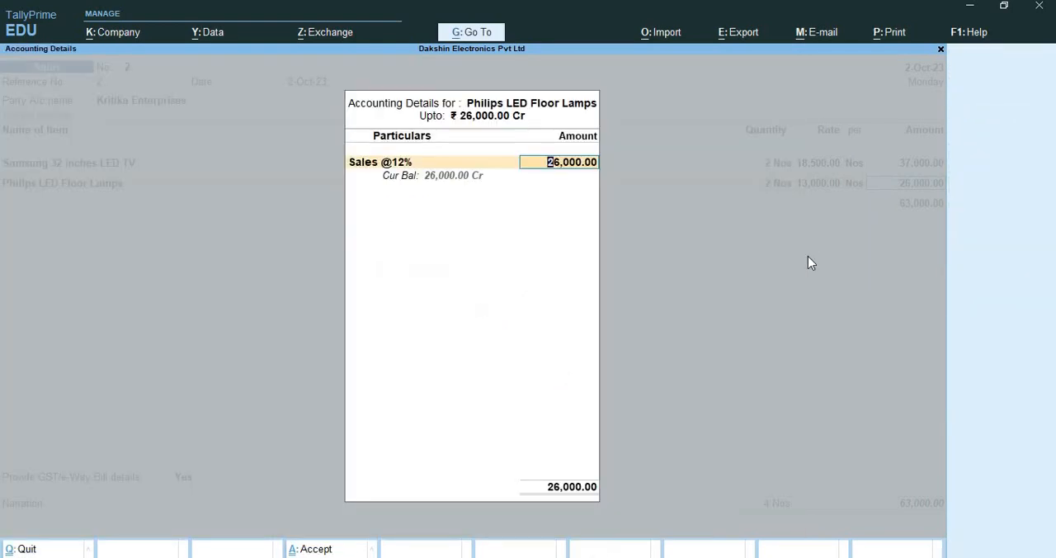
pyautogui.press('Return')
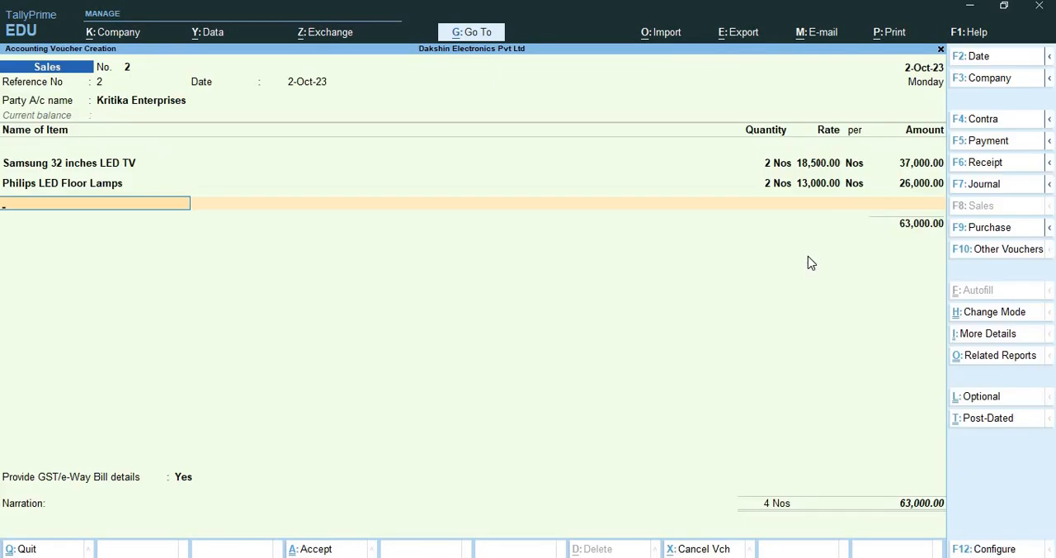
# Add the Central Tax and State Tax ledgers below the items with their automatically calculated amounts
pyautogui.write('Cent')
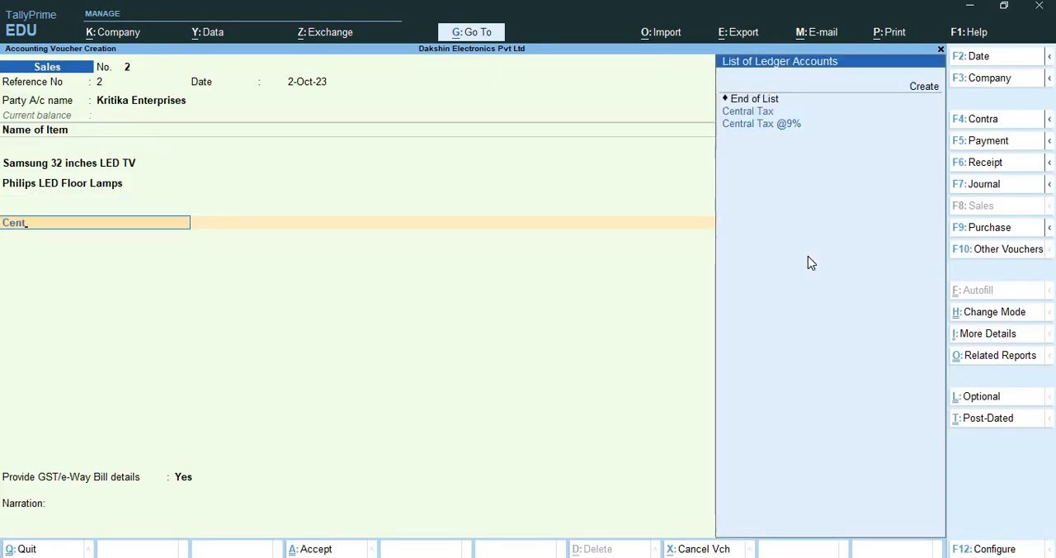
pyautogui.press('Down')
pyautogui.press('Return')
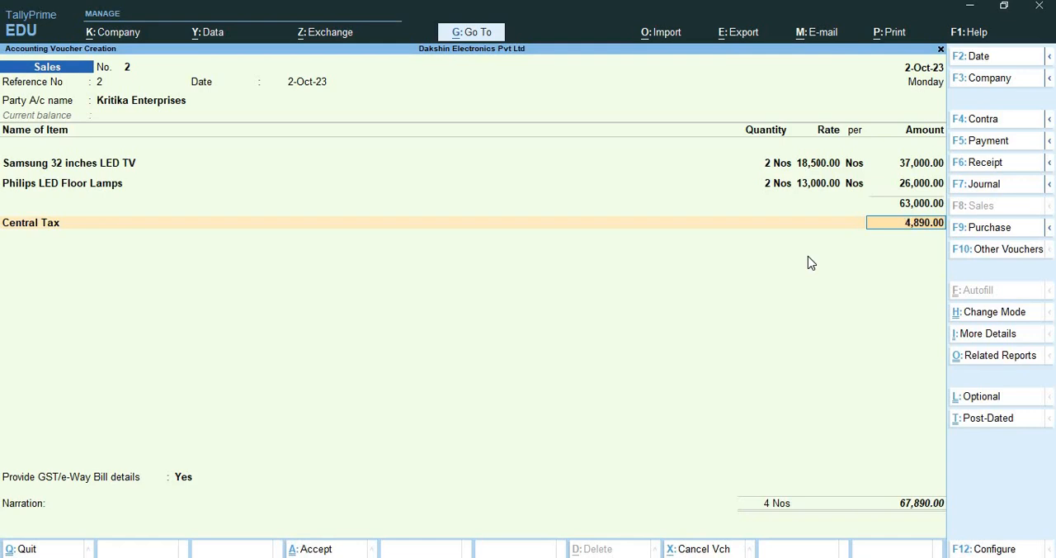
pyautogui.press('Return')
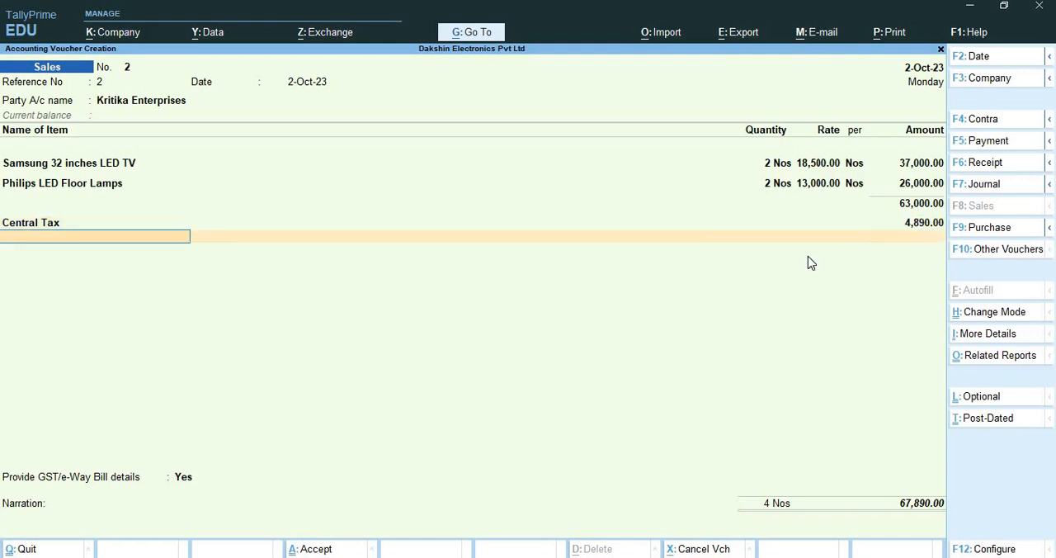
pyautogui.write('Sta')
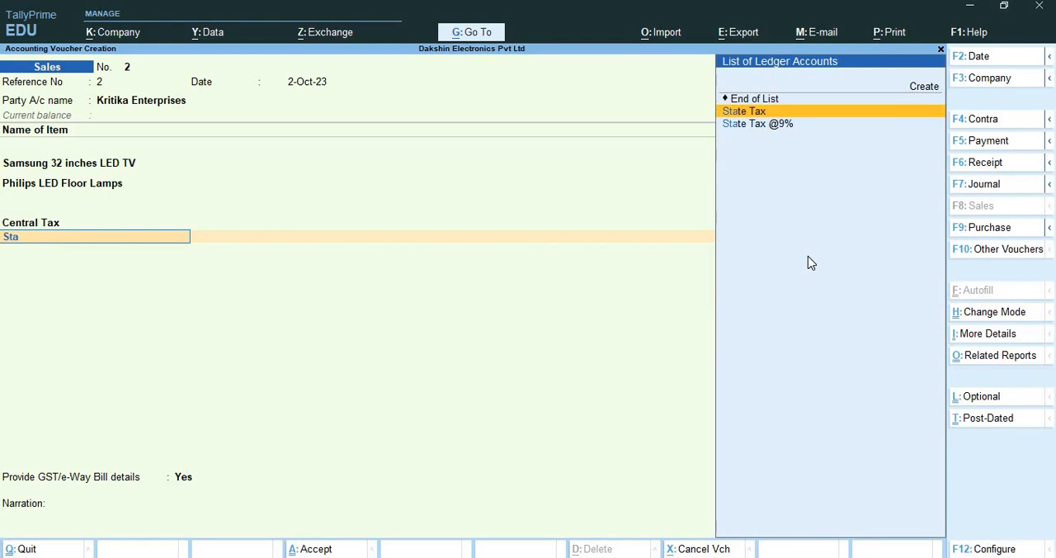
pyautogui.press('Return')
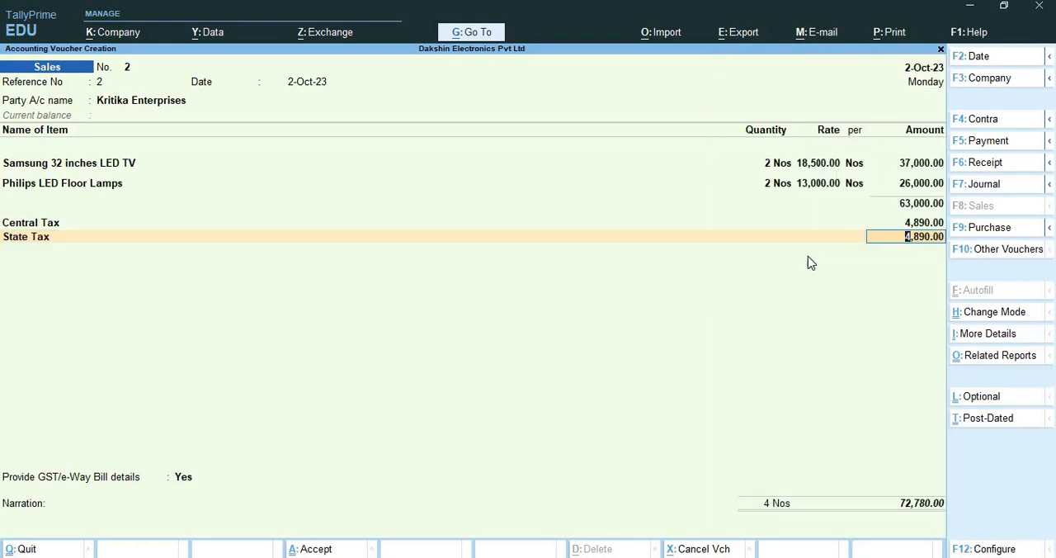
# Examine the voucher's GST tax analysis in detailed view for each item's tax rates and amounts, and close it
pyautogui.hotkey('ctrl', 'o')
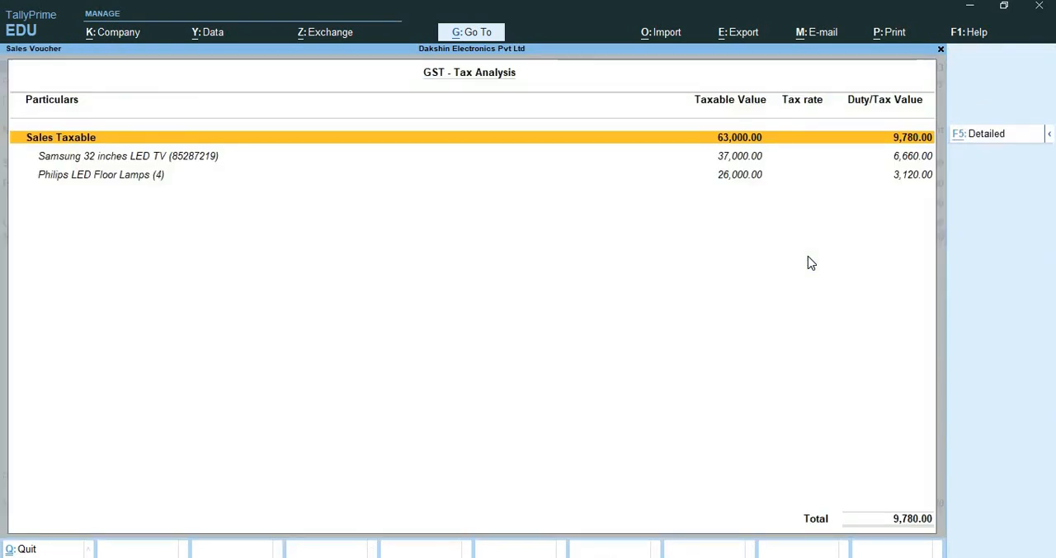
pyautogui.press('F5')
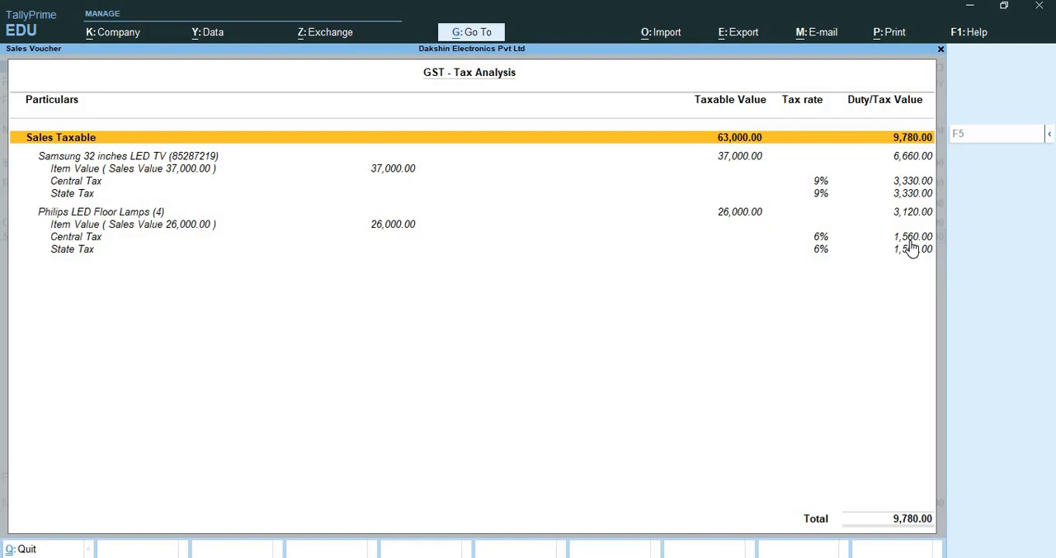
pyautogui.press('Escape')
# Finish the tax entries, leave the e-Way Bill and transport details at their defaults, and proceed to the voucher's acceptance prompt
pyautogui.press('Return')
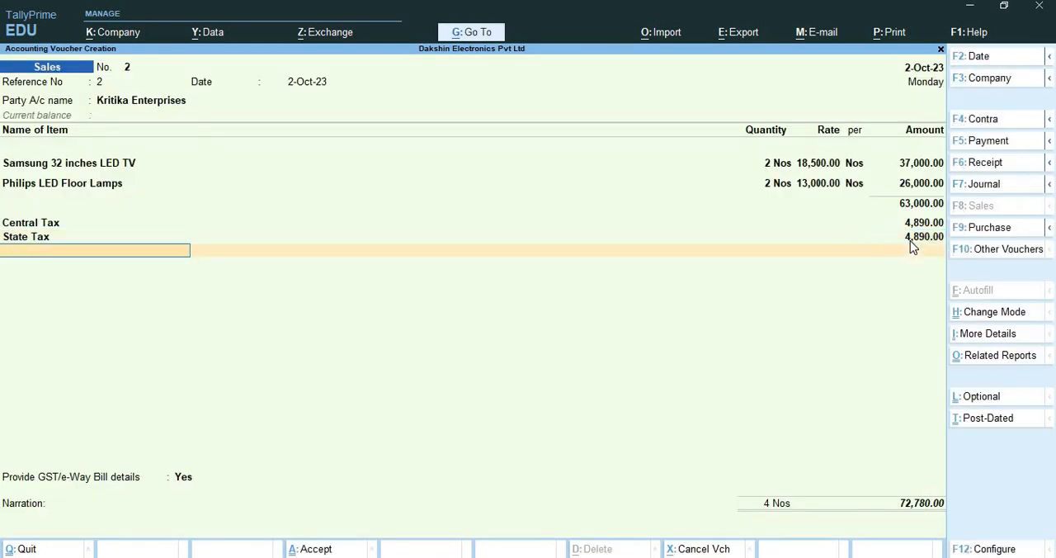
pyautogui.press('Return')
pyautogui.press('Return')
pyautogui.press('Return')
pyautogui.press('Return')
pyautogui.press('Return')
pyautogui.press('Return')
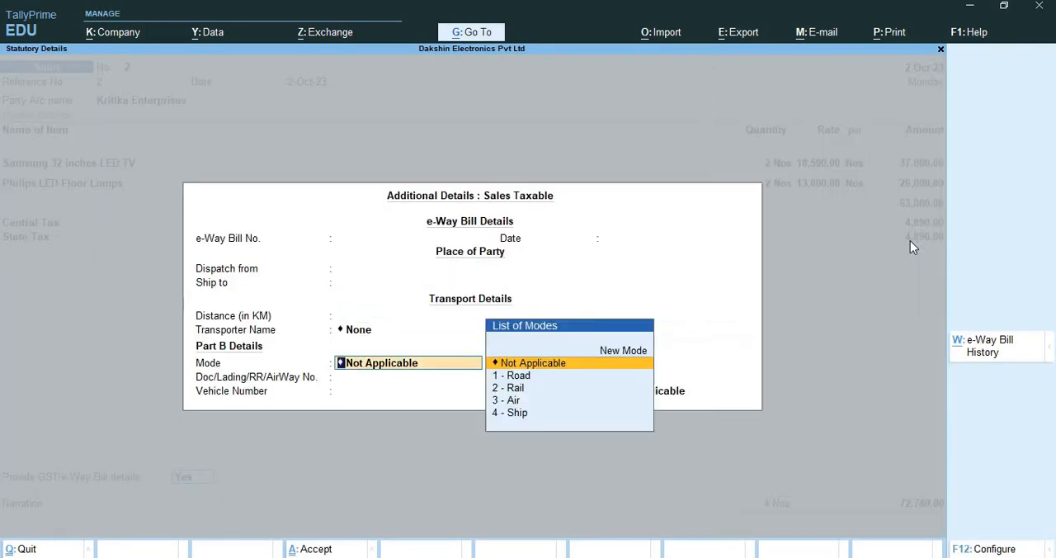
pyautogui.press('Return')
# Save the Kritika Enterprises sales voucher, go through the e-Way Bill prompt, and leave voucher creation
pyautogui.press('Return')
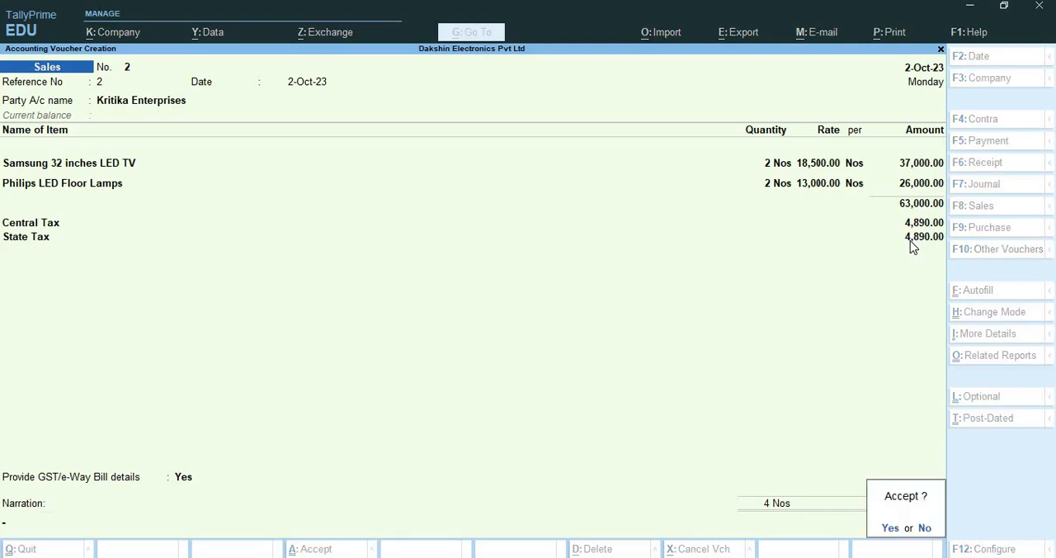
pyautogui.press('Return')
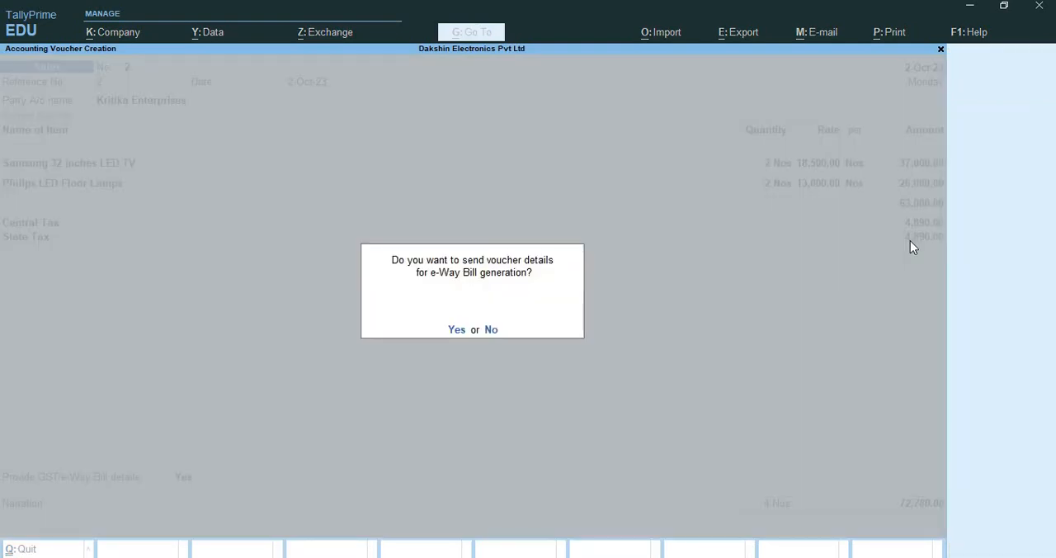
pyautogui.press('Return')
pyautogui.press('Return')
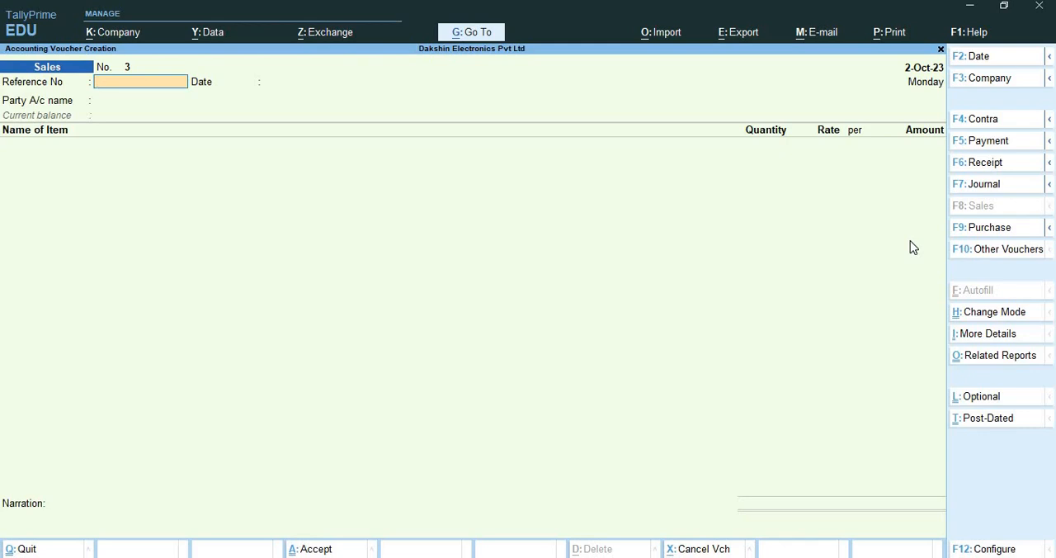
pyautogui.press('Escape')
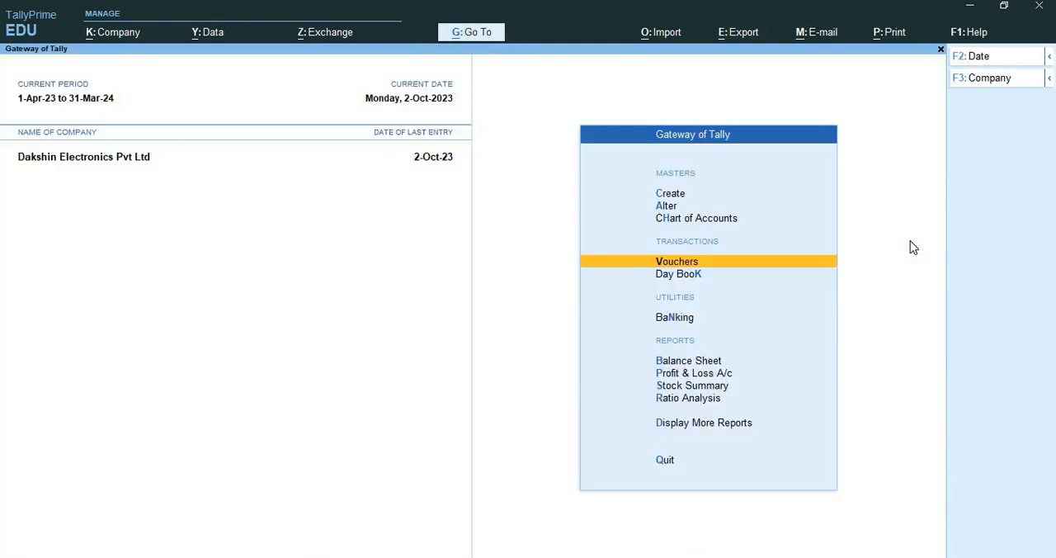
# Review the Raju Enterprises purchase voucher from the Day Book and accept it as it stands
pyautogui.press('Down')
pyautogui.press('Return')
pyautogui.press('Down')
pyautogui.press('Down')
pyautogui.press('Down')
pyautogui.press('Down')
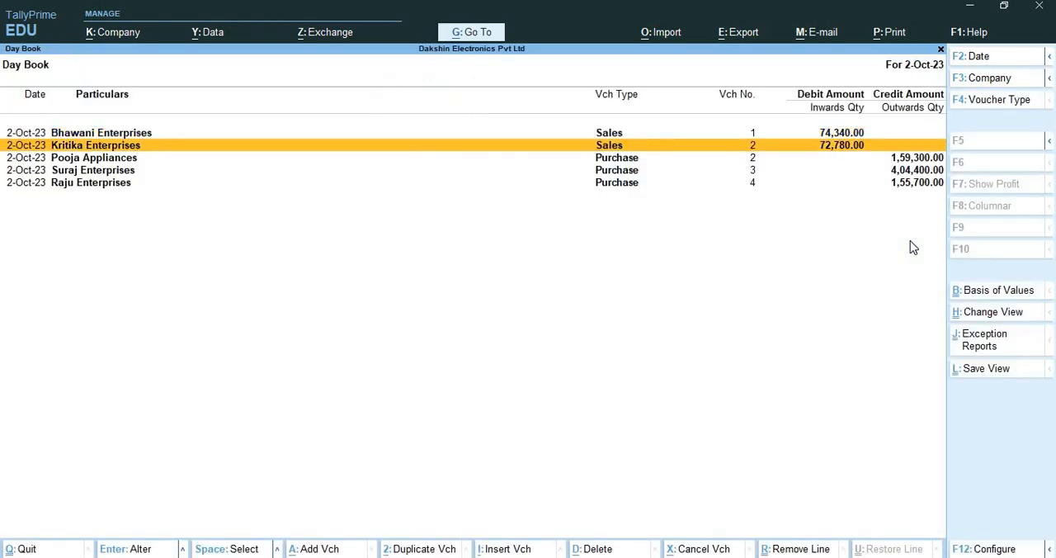
pyautogui.press('Return')
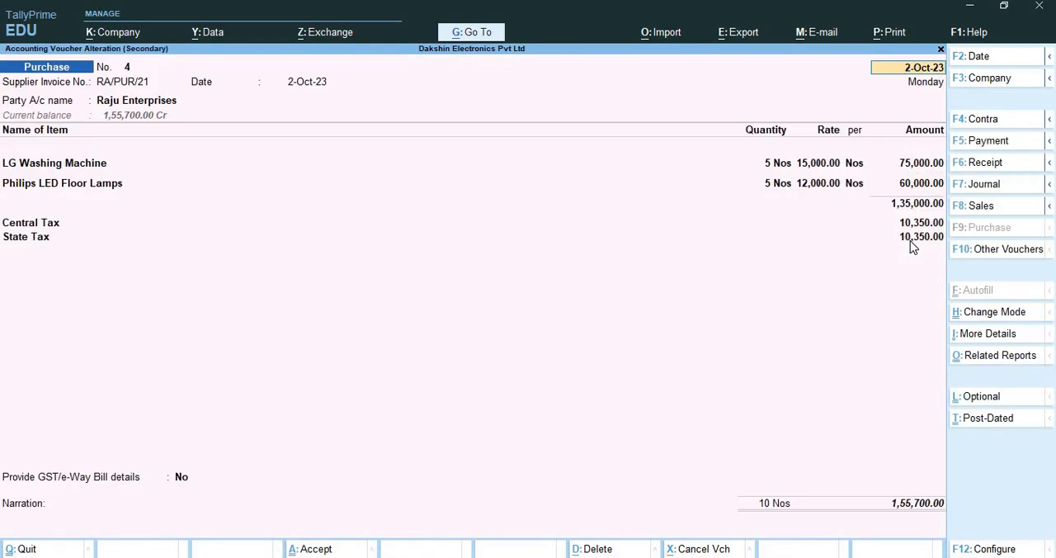
pyautogui.press('ctrl')
pyautogui.hotkey('ctrl', 'a')
# Review the Bhawani Enterprises sales voucher from the Day Book and accept it without changes
pyautogui.press('Up')
pyautogui.press('Up')
pyautogui.press('Up')
pyautogui.press('Up')
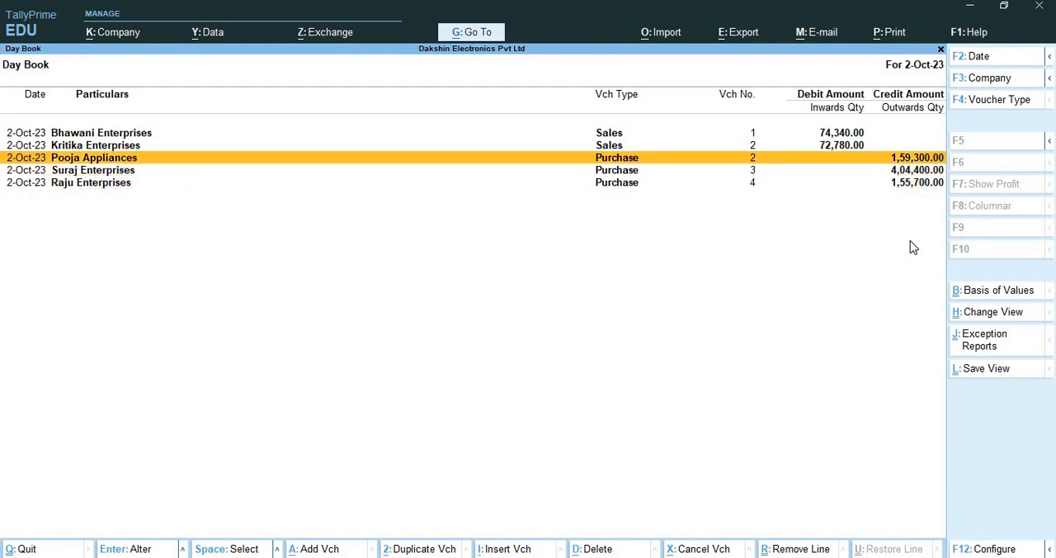
pyautogui.press('Return')
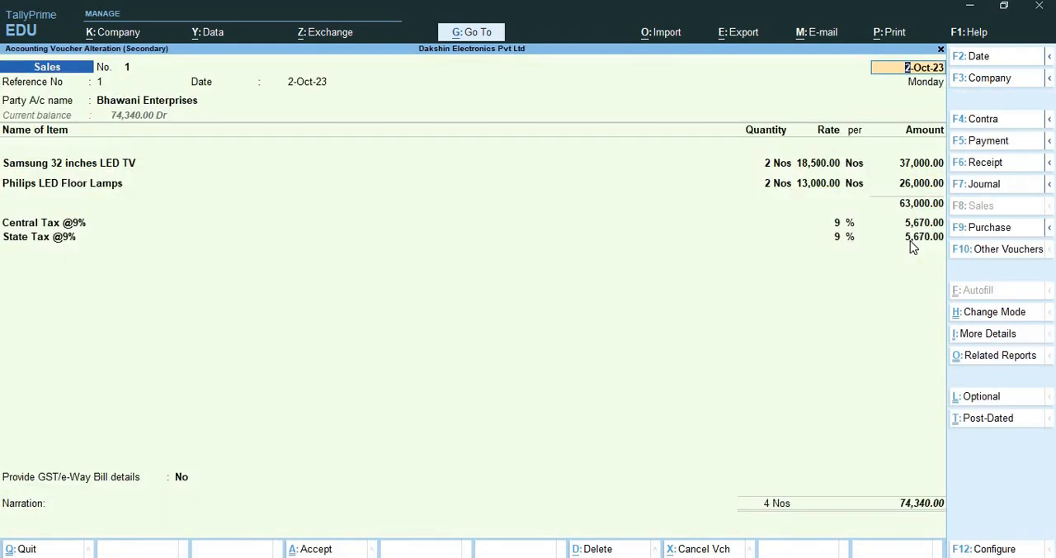
pyautogui.hotkey('ctrl', 'a')
# Open the Kritika Enterprises sales voucher and show a zoomed print preview of its Tax Invoice
pyautogui.press('Down')
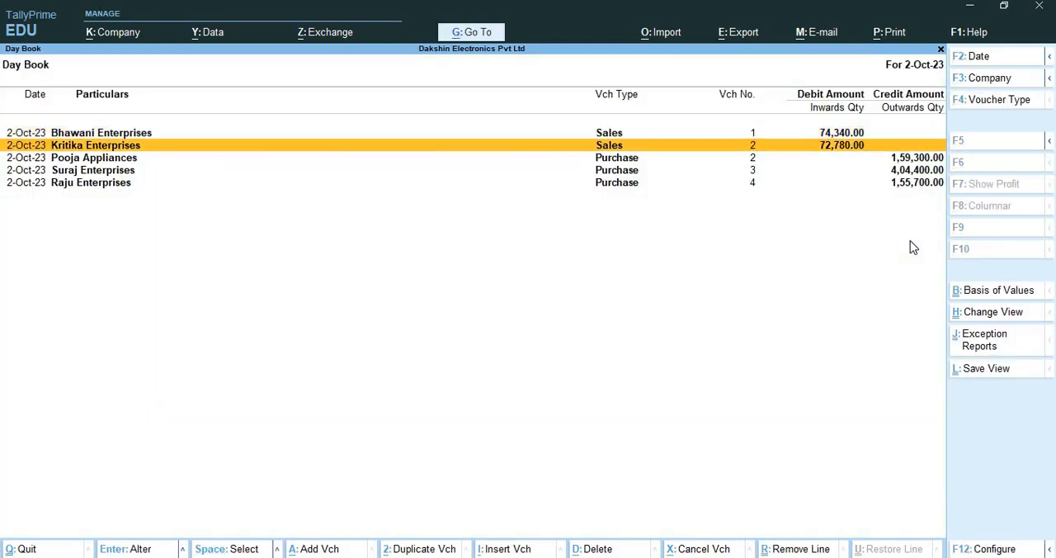
pyautogui.press('Return')
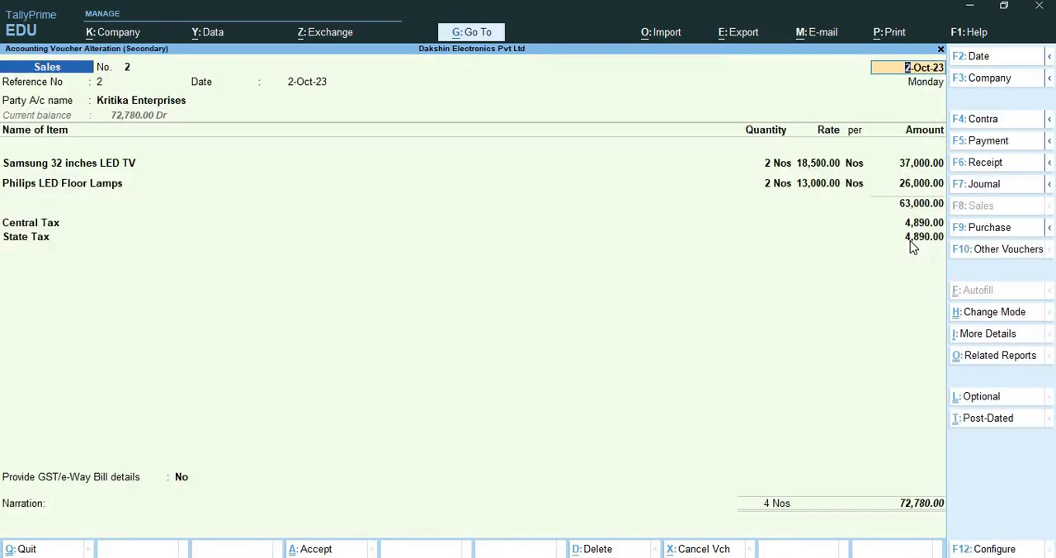
pyautogui.press('alt')
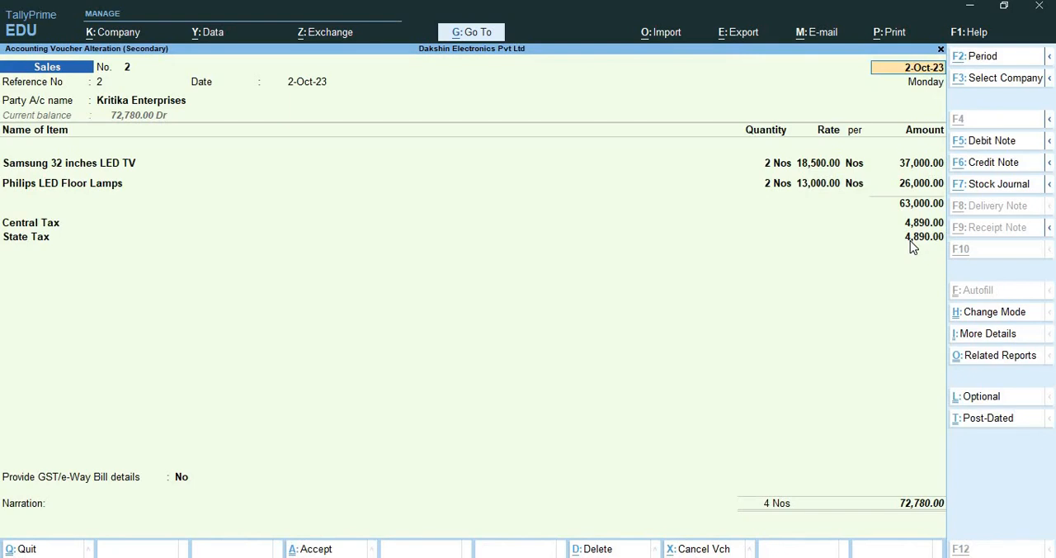
pyautogui.hotkey('alt', 'p')
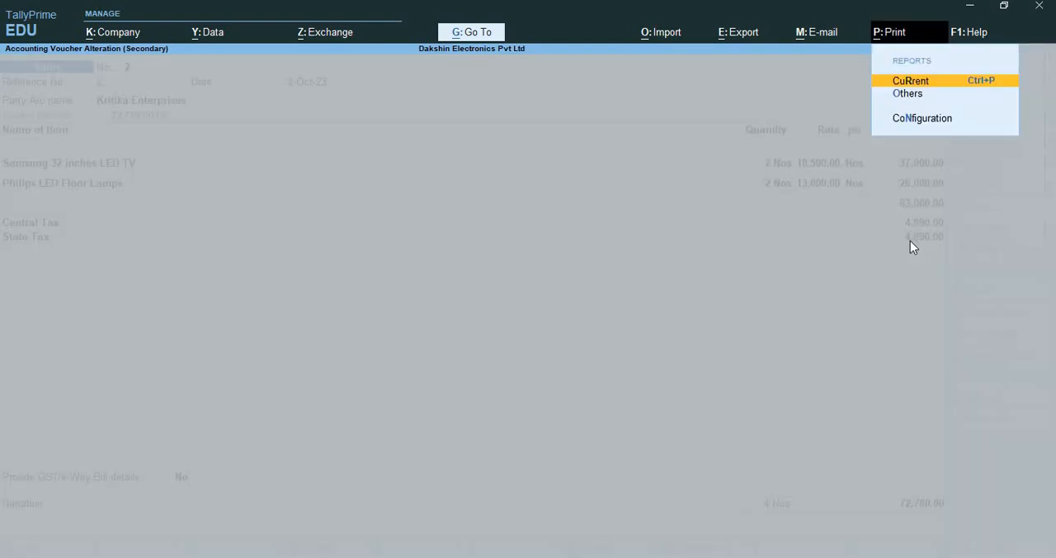
pyautogui.press('Return')
pyautogui.press('Left')
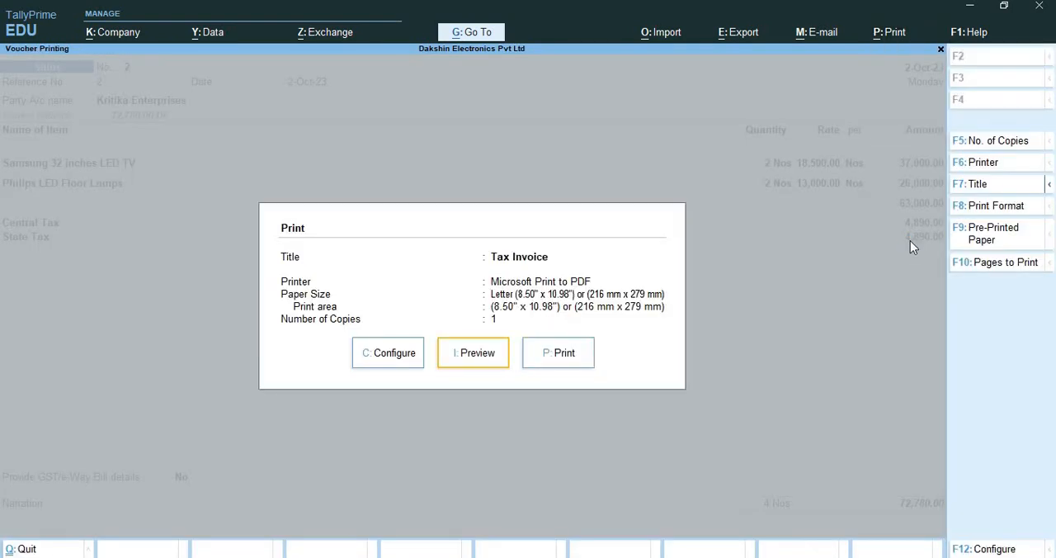
pyautogui.press('Return')
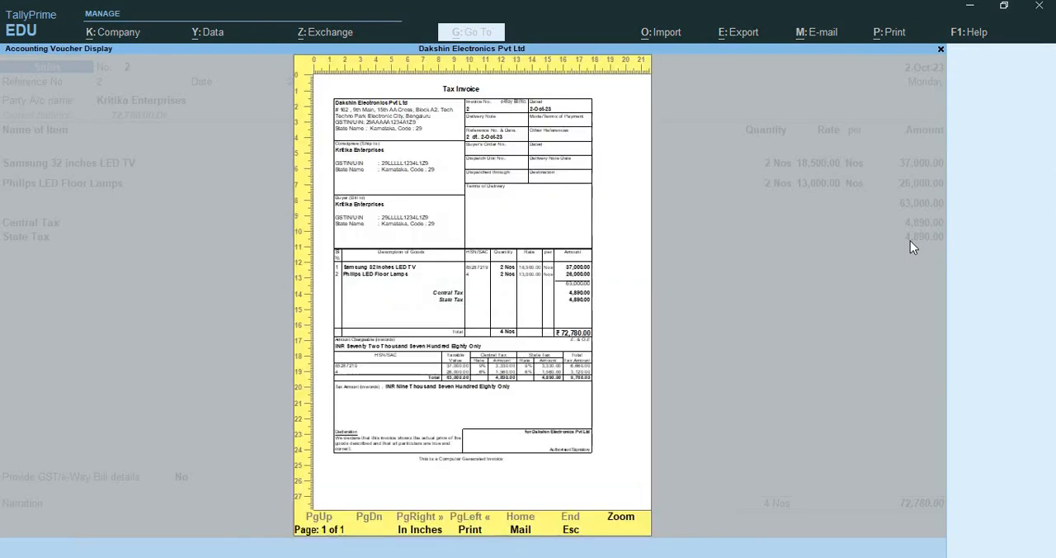
pyautogui.hotkey('alt', 'z')
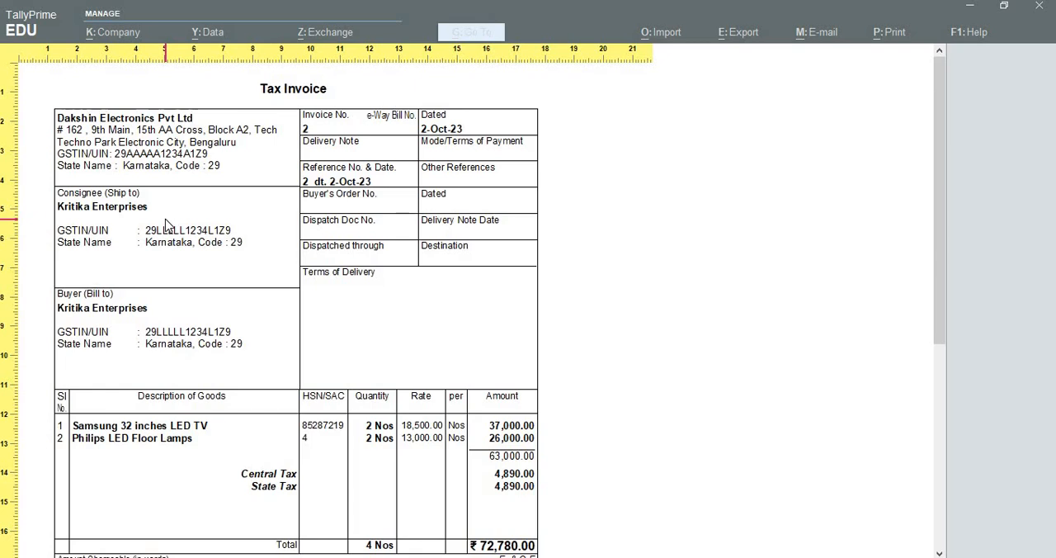
# Examine the invoice's items, total, and HSN/SAC tax summary, and close the preview, voucher, and Day Book
pyautogui.scroll(-3, 165, 224)
pyautogui.scroll(-2, 165, 225)
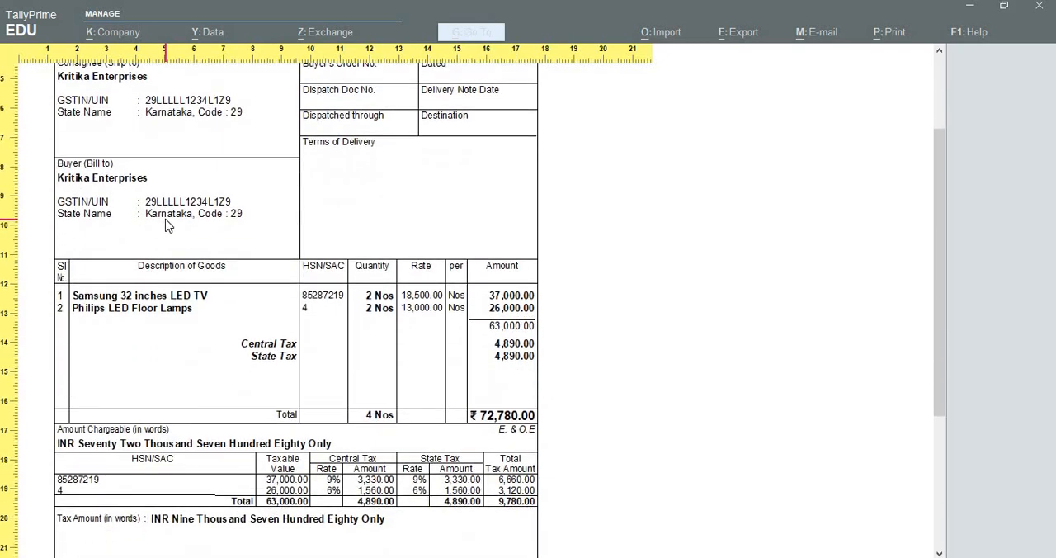
pyautogui.scroll(-3, 165, 224)
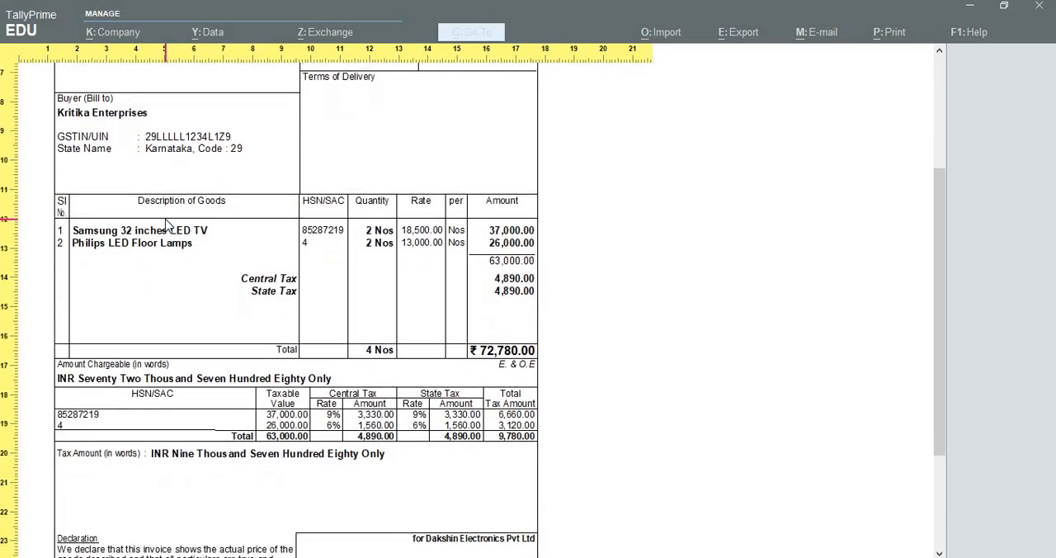
pyautogui.scroll(-1, 165, 224)
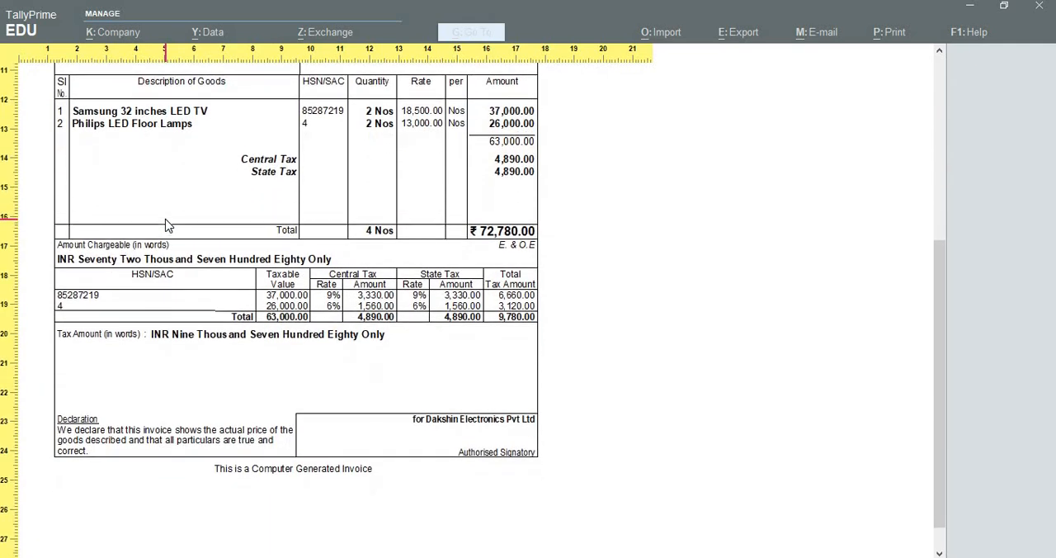
pyautogui.scroll(2, 165, 224)
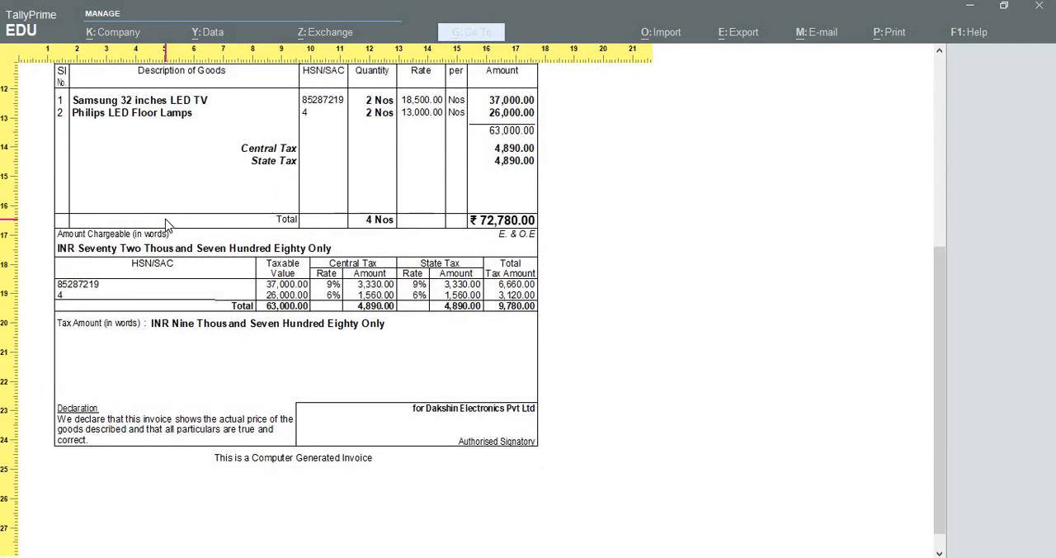
pyautogui.scroll(6, 165, 225)
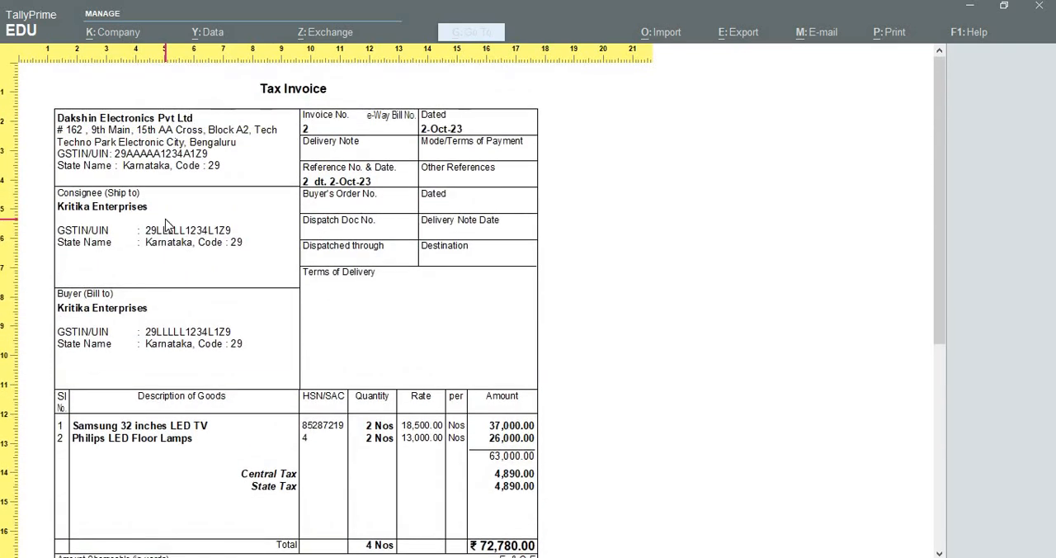
pyautogui.press('Escape')
pyautogui.press('Escape')
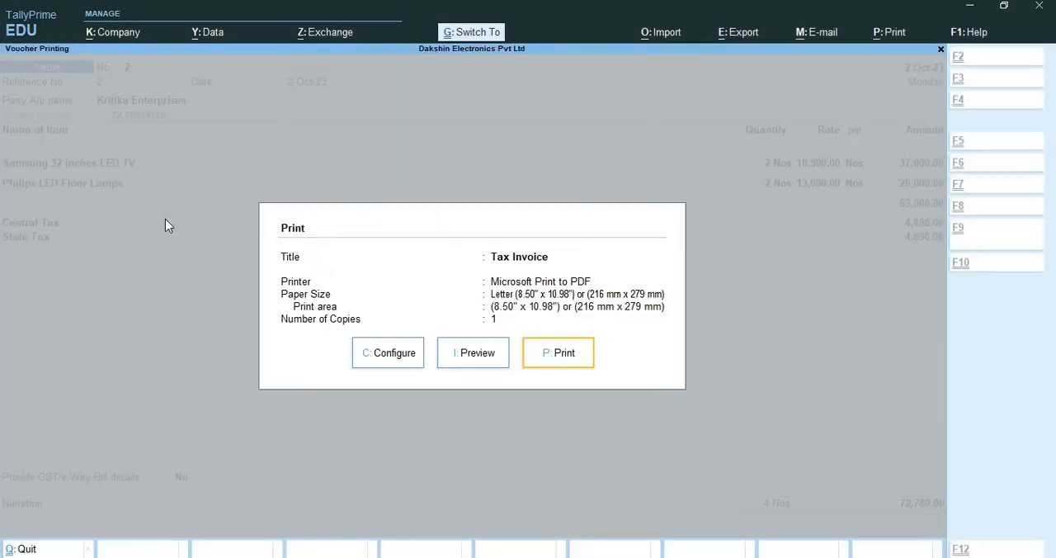
pyautogui.press('Escape')
pyautogui.press('Escape')
pyautogui.press('Escape')
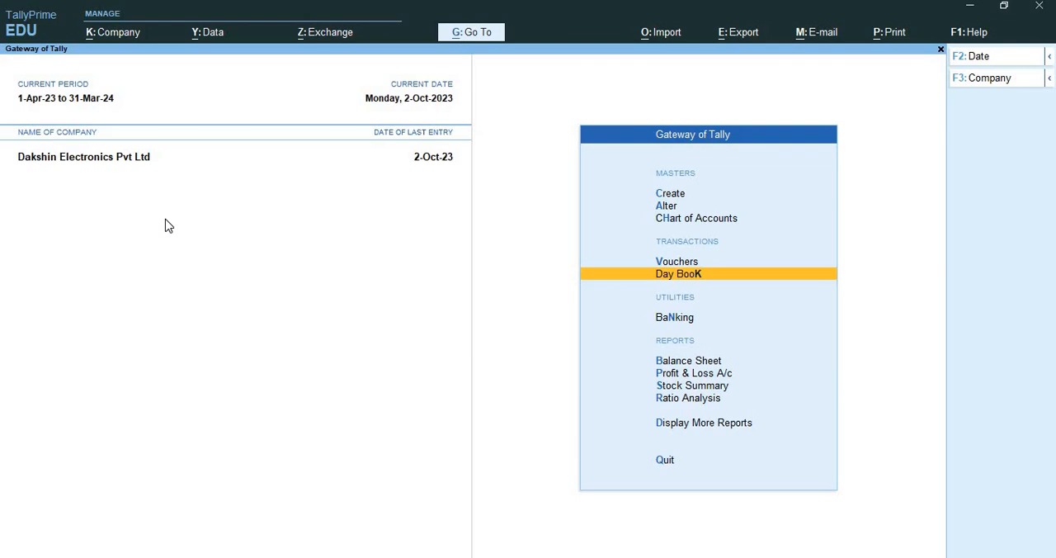
# Start a new sales voucher and enable selecting a common ledger account for item allocation in its configuration
pyautogui.press('Up')
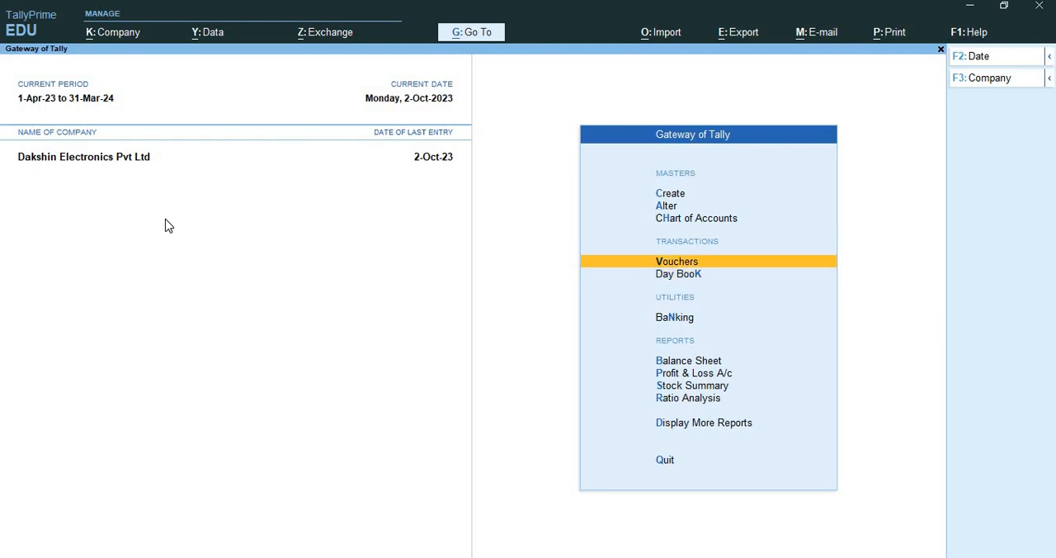
pyautogui.press('Return')
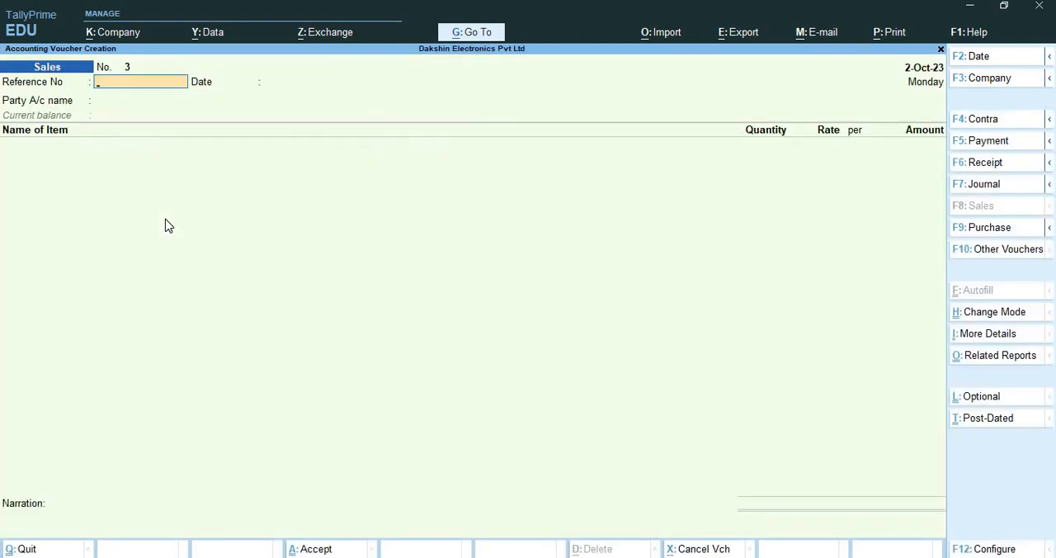
pyautogui.press('F12')
pyautogui.press('Down')
pyautogui.press('Down')
pyautogui.press('Down')
pyautogui.press('Down')
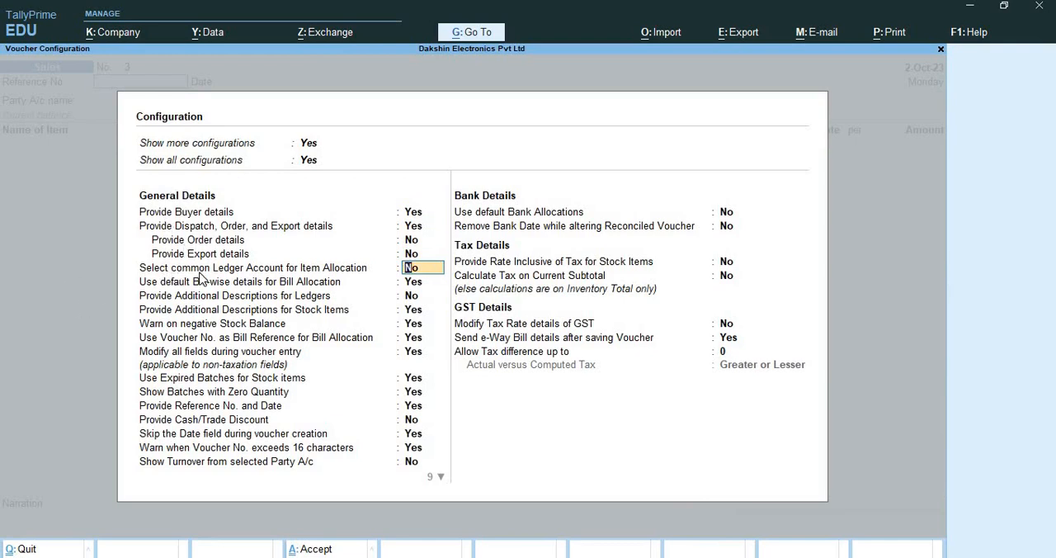
pyautogui.write('yes')
pyautogui.press('Return')
pyautogui.hotkey('ctrl', 'a')
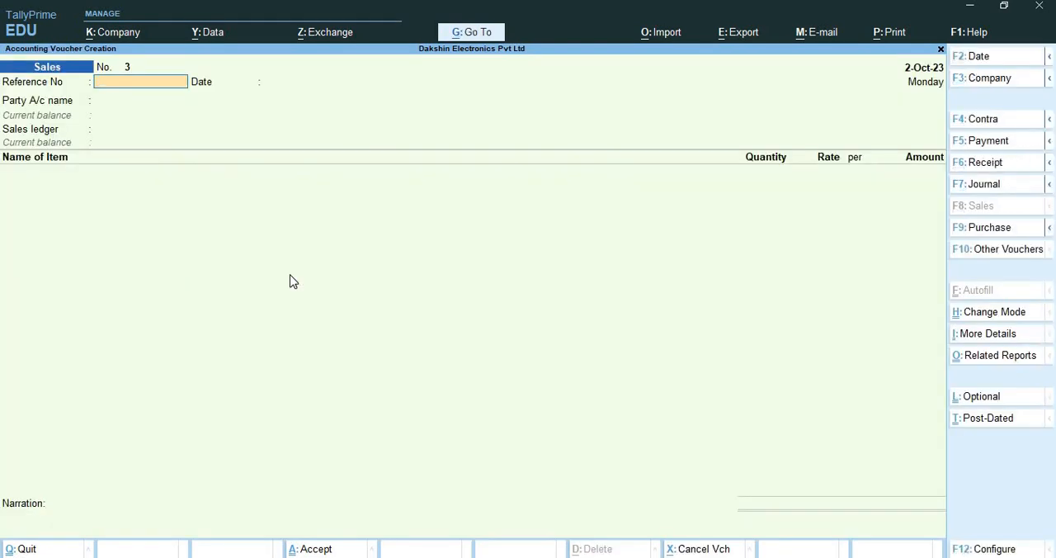
# Set the sales voucher's reference number to 2 and both its voucher date and reference date to 1-Nov-23
pyautogui.write('2')
pyautogui.press('Return')
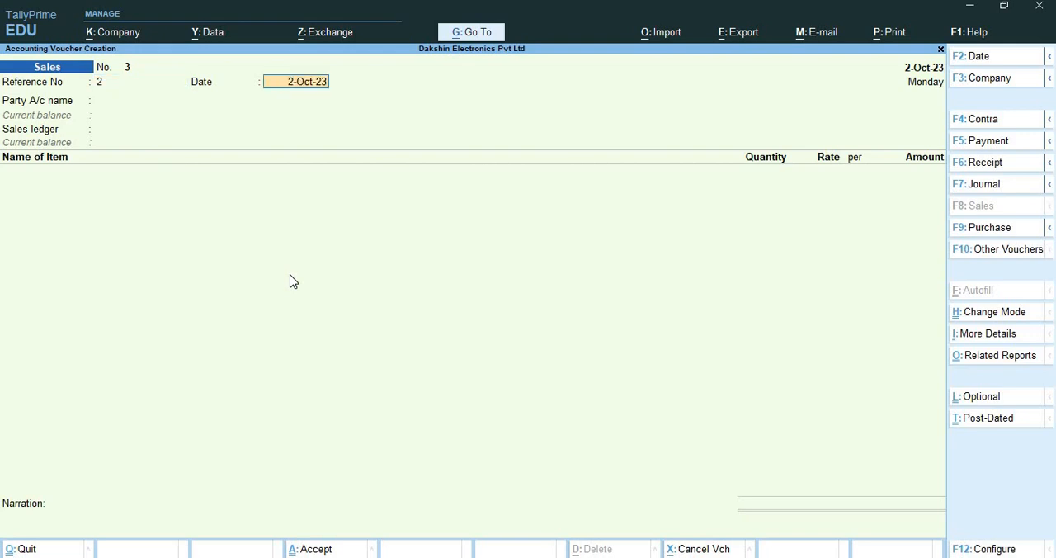
pyautogui.press('F2')
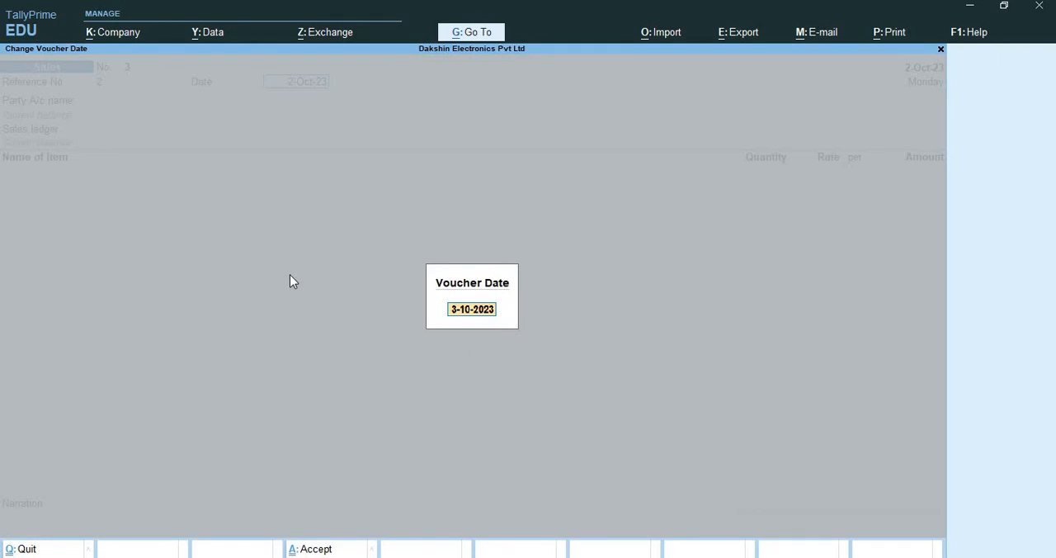
pyautogui.write('1-11')
pyautogui.press('Return')
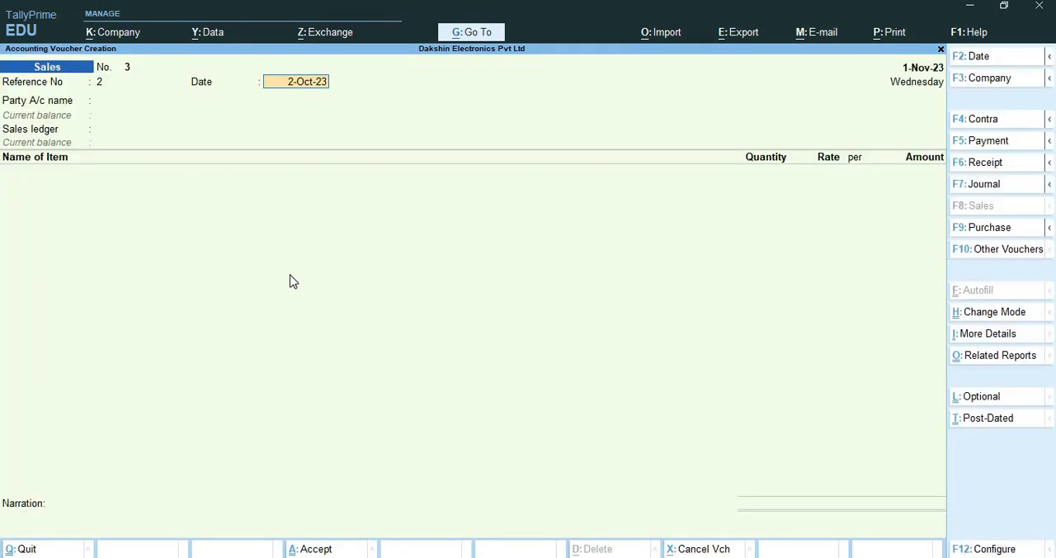
pyautogui.write('1-11')
pyautogui.press('Return')
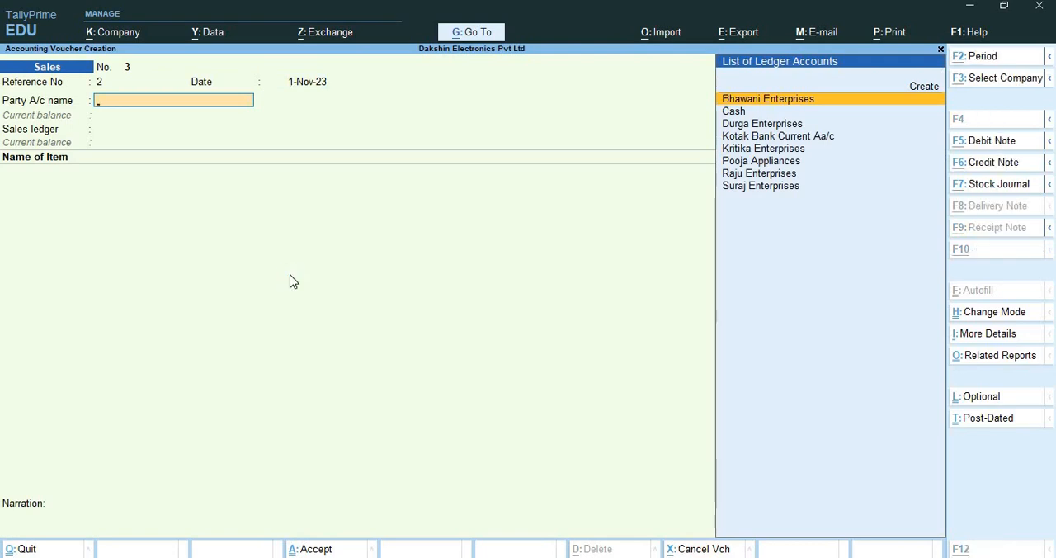
# Create a party ledger named Kotak Bank Current under Bank Accounts, leaving its bank account details at their defaults
pyautogui.hotkey('alt', 'c')
pyautogui.write('Kotak')
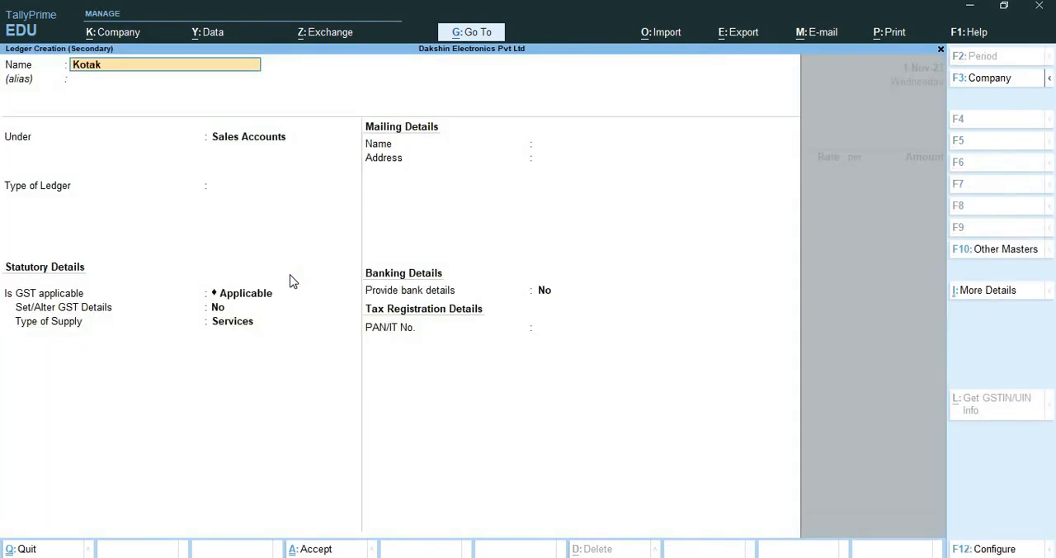
pyautogui.write(' Bank Current')
pyautogui.press('Return')
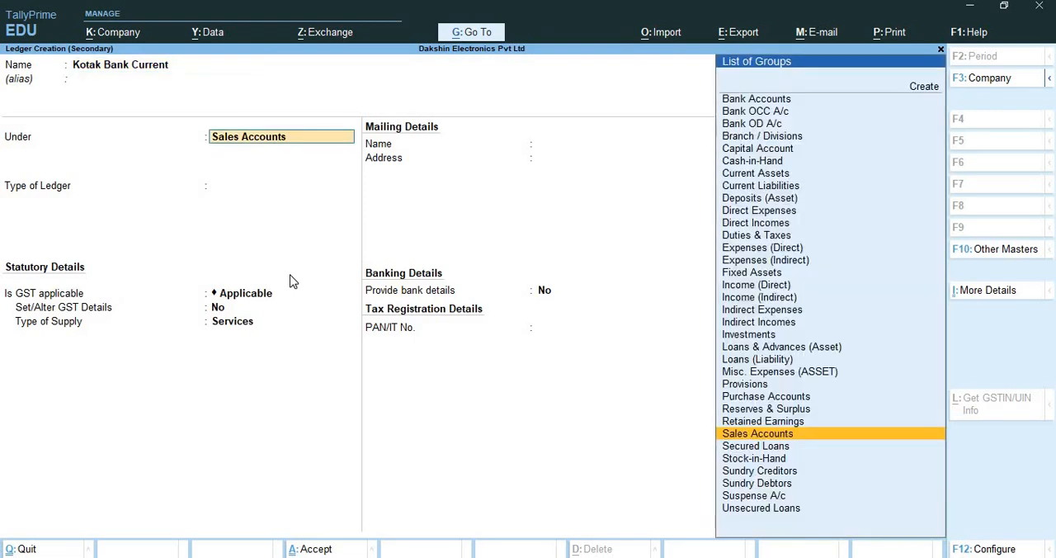
pyautogui.write('Ban')
pyautogui.press('Down')
pyautogui.press('Up')
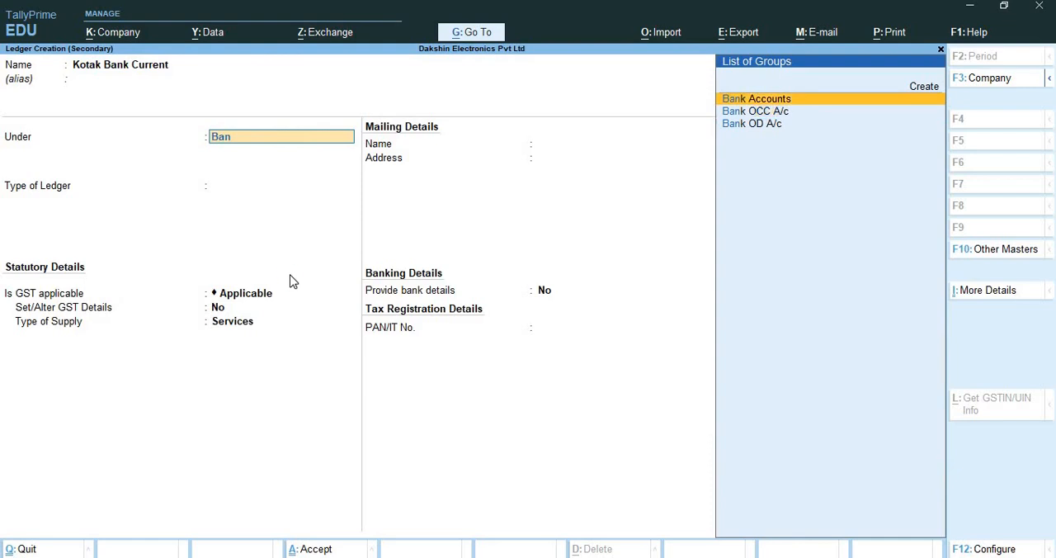
pyautogui.press('Return')
pyautogui.press('Return')
pyautogui.press('Return')
pyautogui.press('Return')
pyautogui.press('Return')
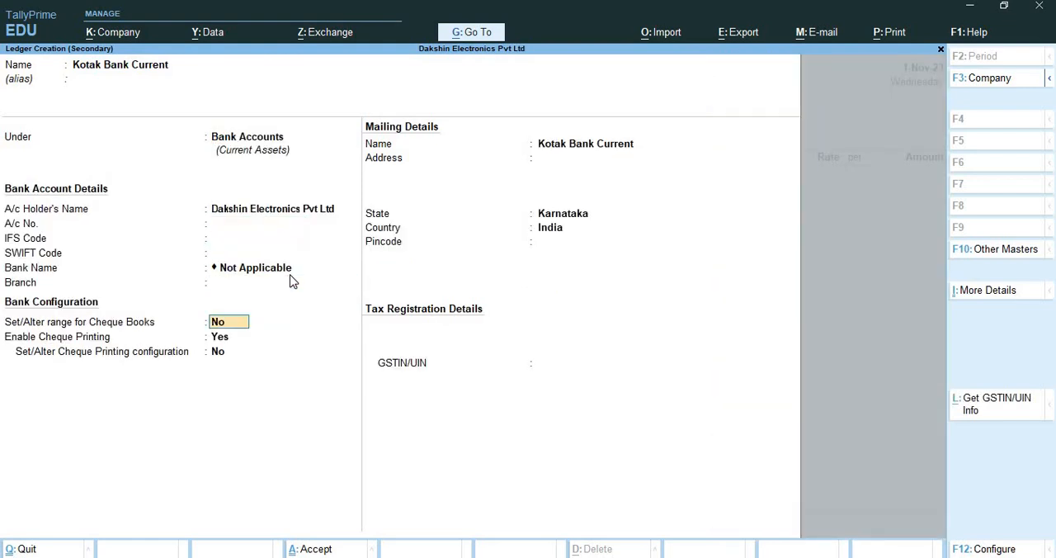
# Enable setting cheque book ranges for the Kotak Bank Current ledger and define a range from 890132 to 890133
pyautogui.write('yes')
pyautogui.press('Return')
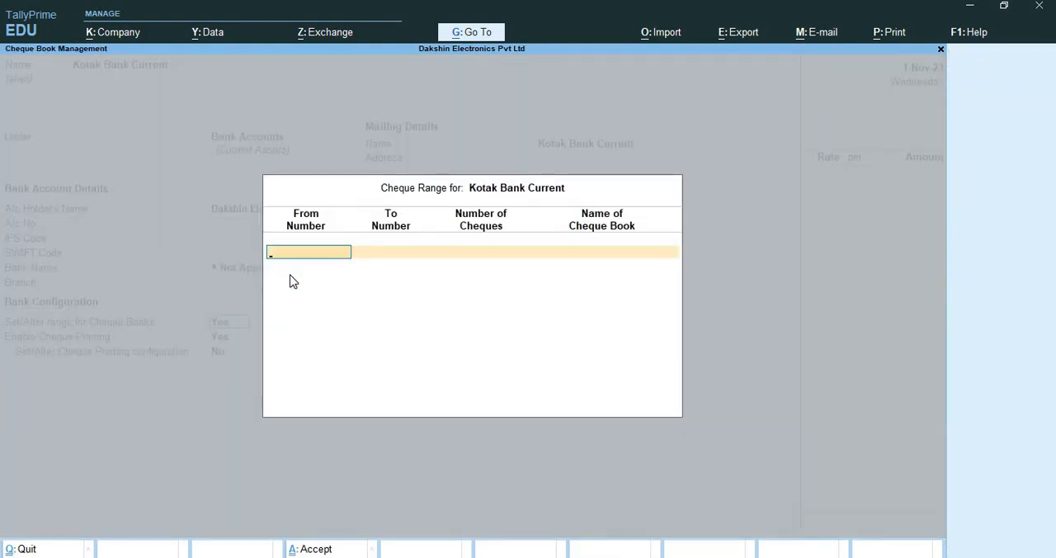
pyautogui.write('890132')
pyautogui.press('Return')
pyautogui.write('8090')
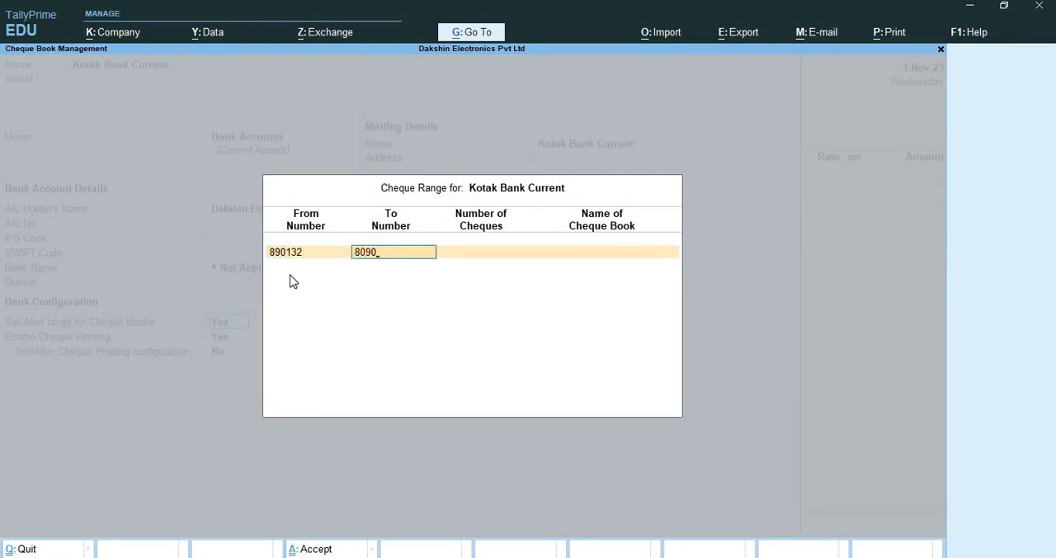
pyautogui.write('133')
pyautogui.press('Return')
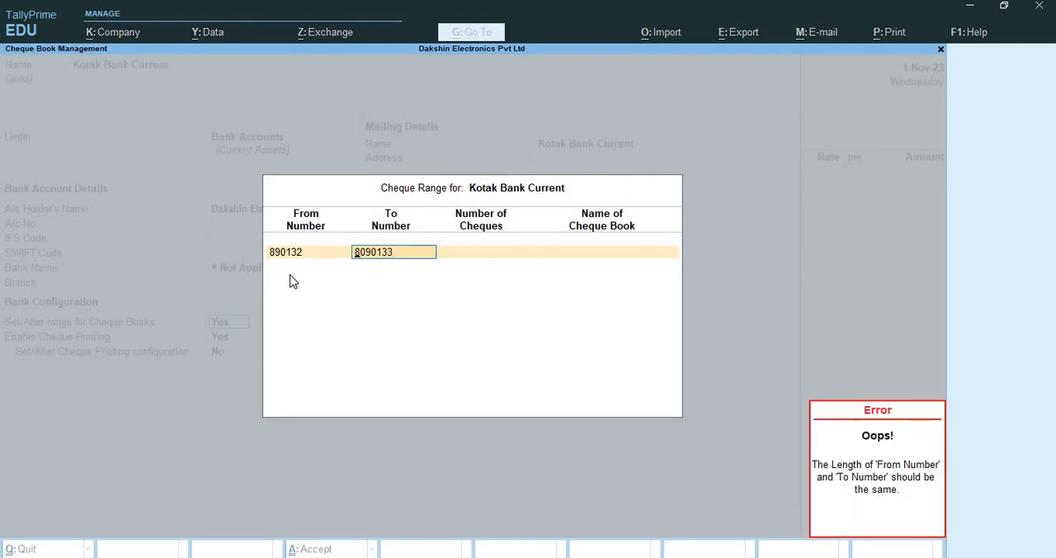
pyautogui.write('8901')
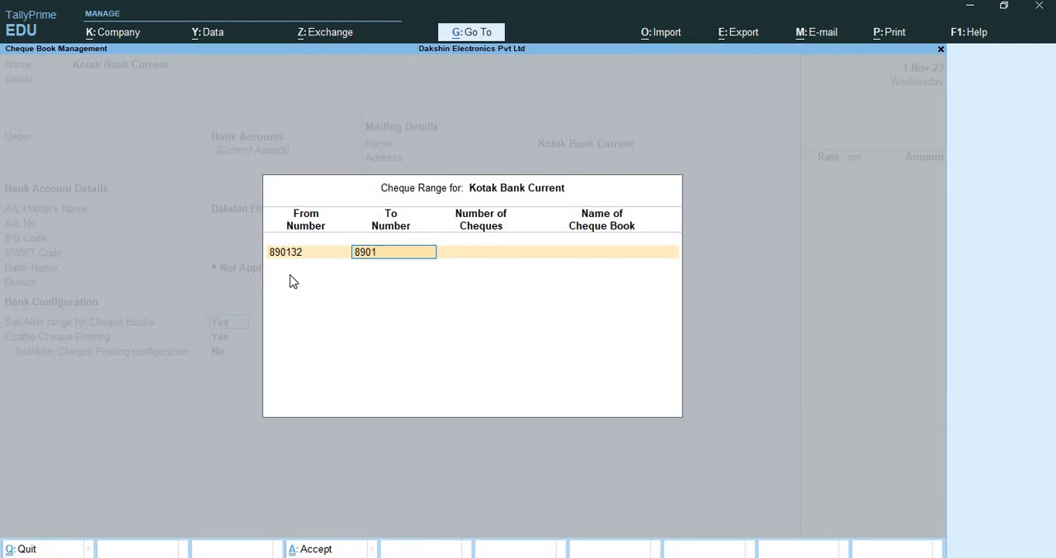
pyautogui.write('33')
pyautogui.press('Return')
# Name the cheque book Kotak Cheque book and finish the cheque range entry
pyautogui.press('Return')
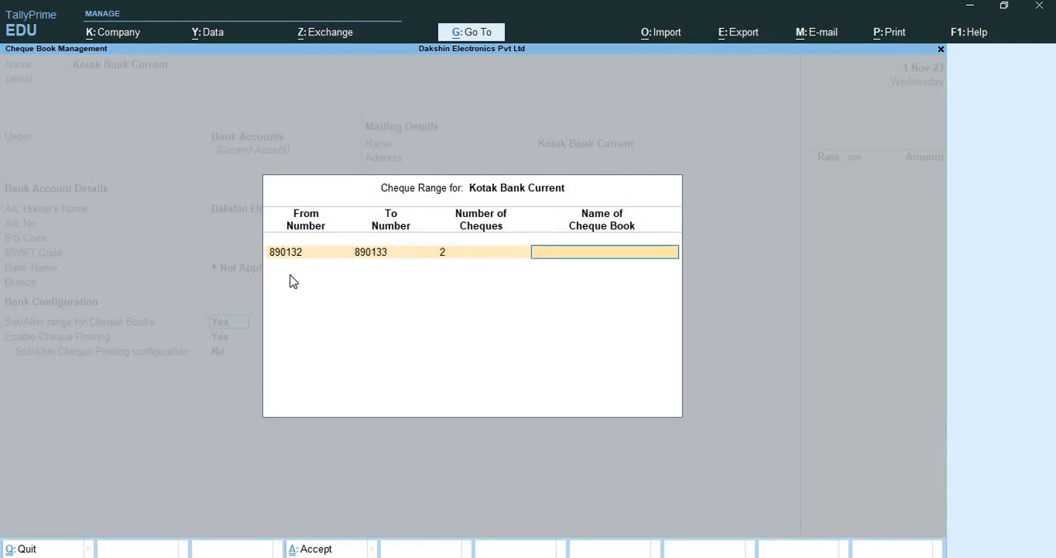
pyautogui.write('Kotak Cheuqe book 1')
# Keep the bank ledger's cheque printing and mailing defaults, leave its GSTIN/UIN blank, and save the ledger
pyautogui.press('Return')
pyautogui.press('Return')
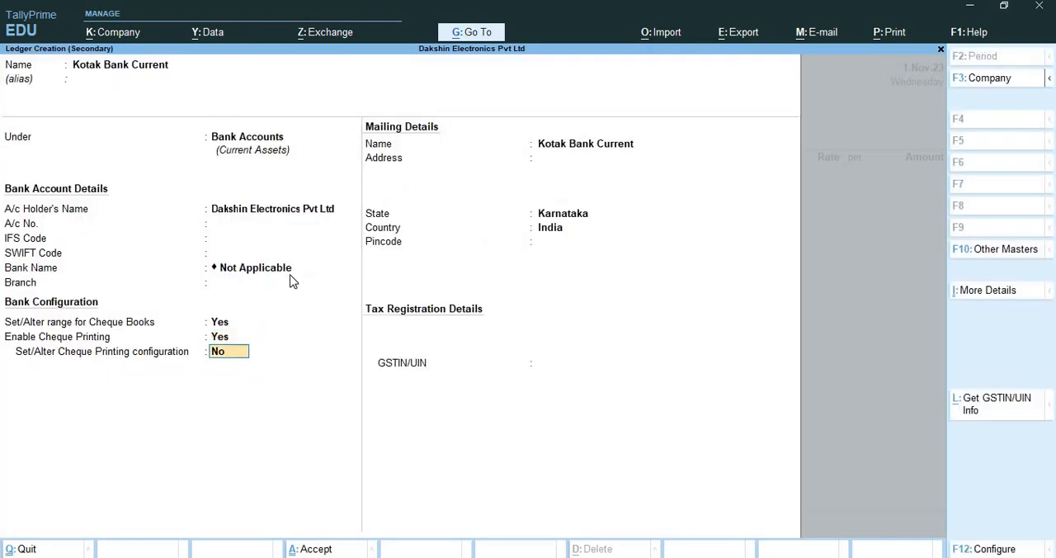
pyautogui.press('Return')
pyautogui.press('Return')
pyautogui.press('Return')
pyautogui.press('Return')
# Leave all of the sales voucher's dispatch details blank and proceed to the party details
pyautogui.press('Return')
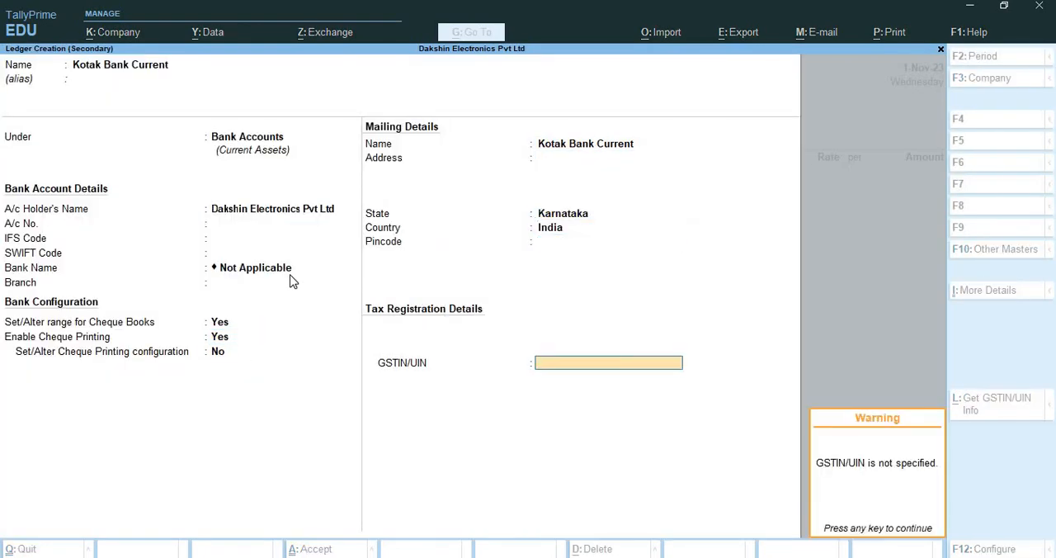
pyautogui.press('Return')
pyautogui.press('y')
pyautogui.press('Return')
pyautogui.press('Return')
pyautogui.press('Return')
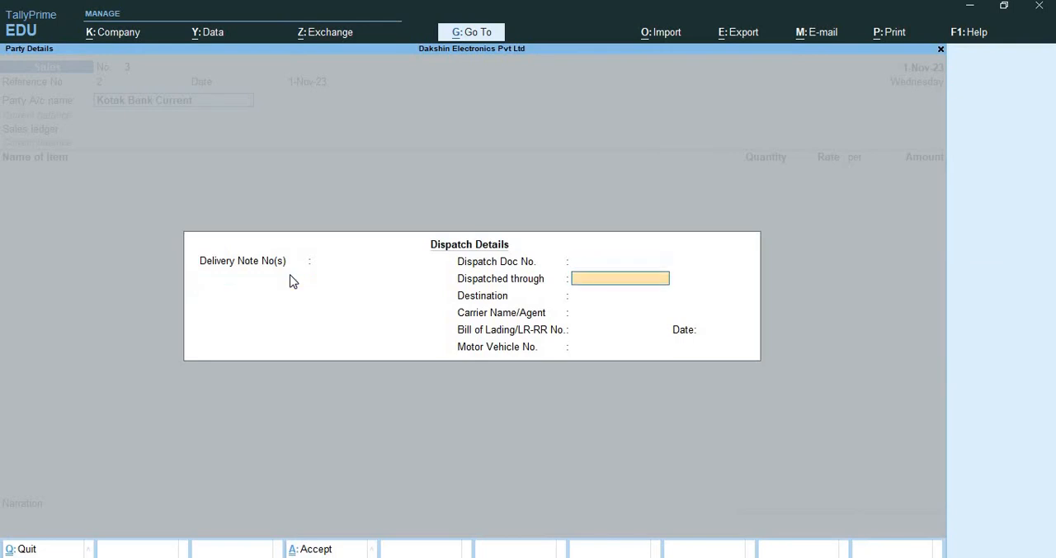
pyautogui.press('Return')
pyautogui.press('Return')
pyautogui.press('Return')
pyautogui.press('Return')
pyautogui.press('Return')
# Set the party's GST registration type to Consumer, keeping the remaining party details at their defaults
pyautogui.press('Return')
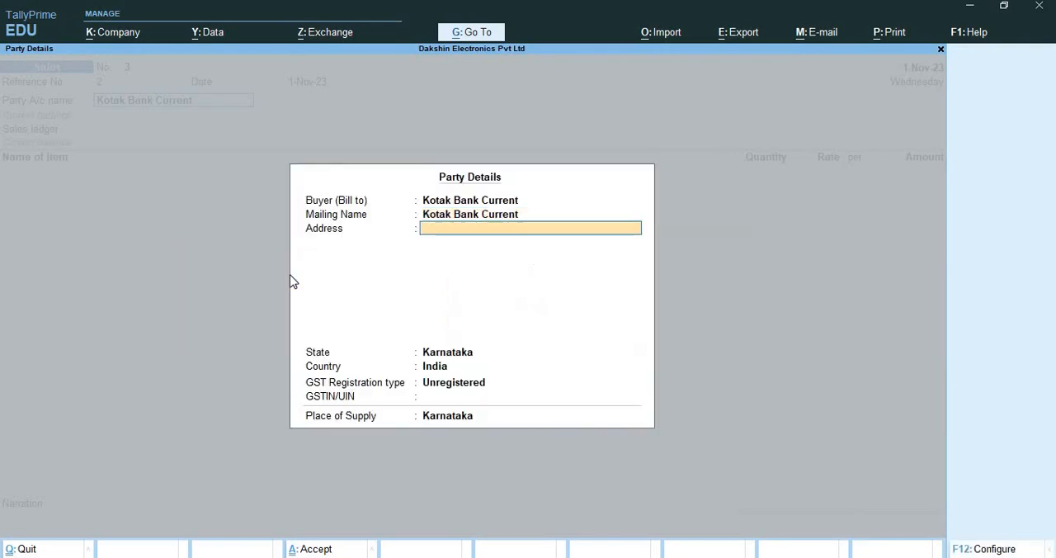
pyautogui.press('Return')
pyautogui.press('Return')
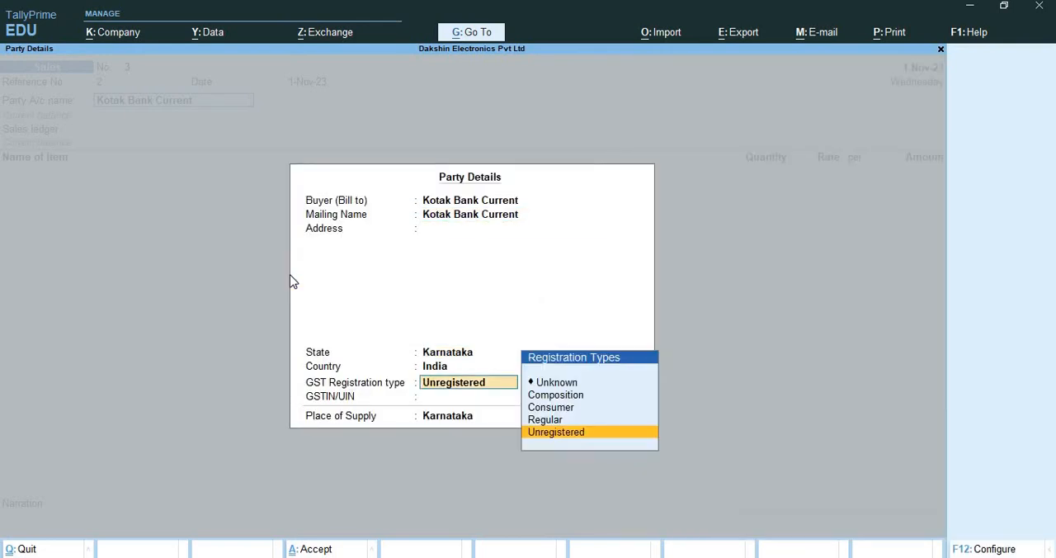
pyautogui.press('Up')
pyautogui.press('Up')
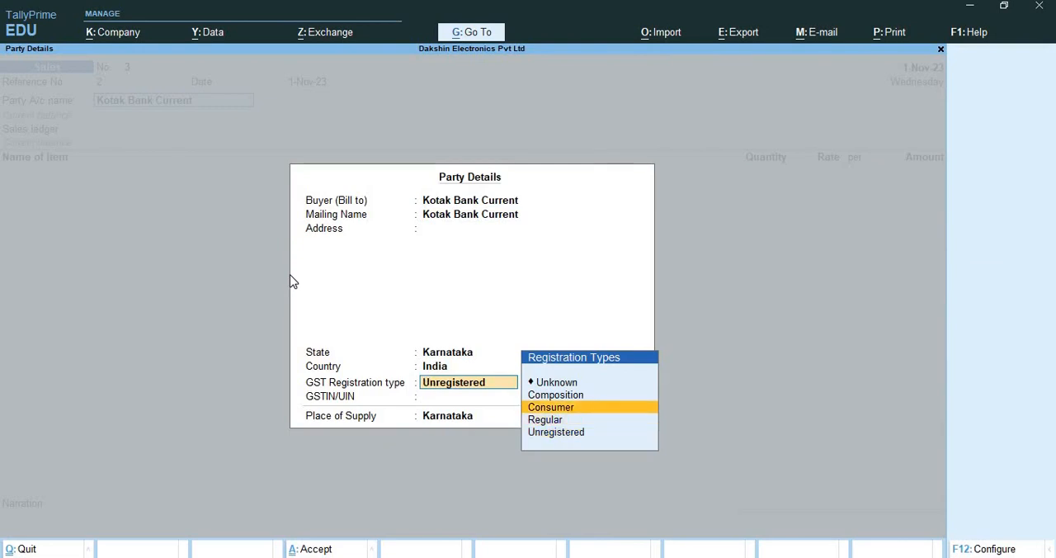
pyautogui.press('Return')
pyautogui.press('Return')
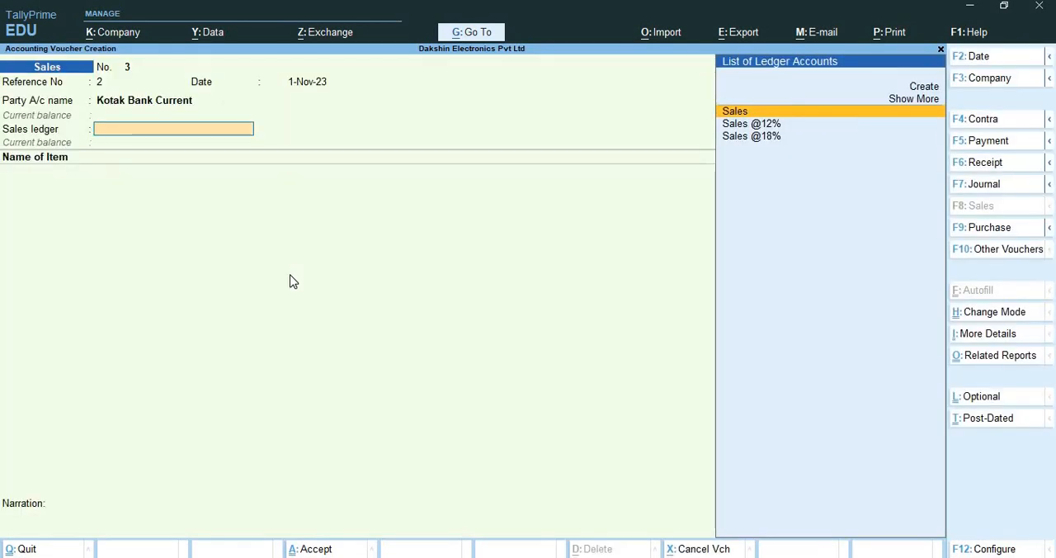
# Choose Sales as the common sales ledger and add 1 Nos of LG Washing Machine at a rate of 15,500
pyautogui.press('Return')
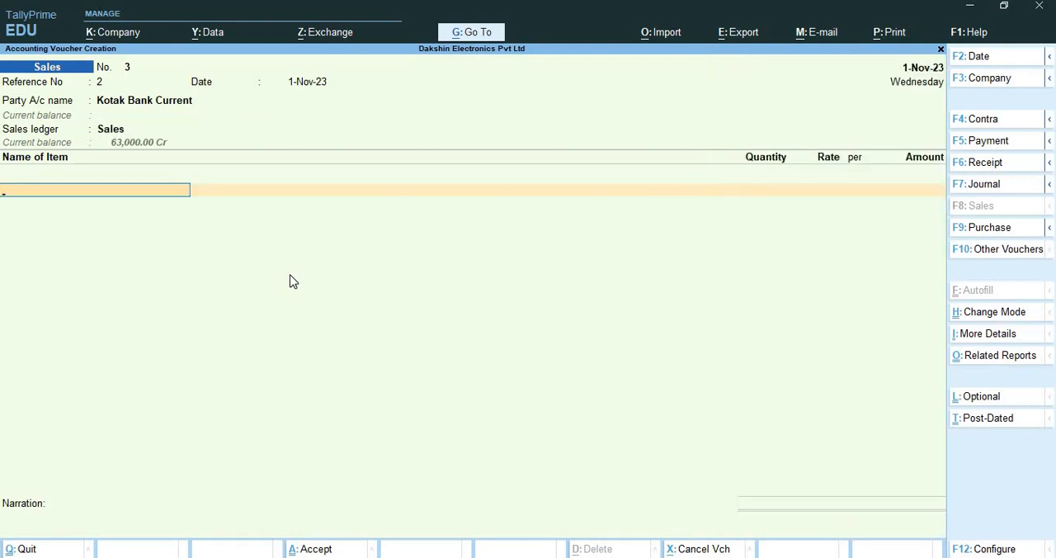
pyautogui.write('Lg')
pyautogui.press('Down')
pyautogui.press('Down')
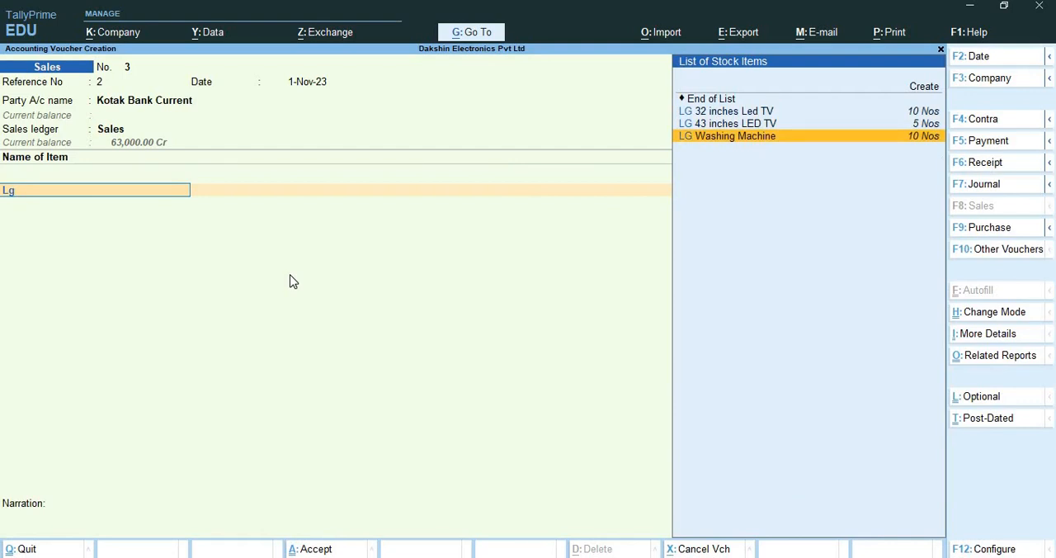
pyautogui.press('Return')
pyautogui.press('Return')
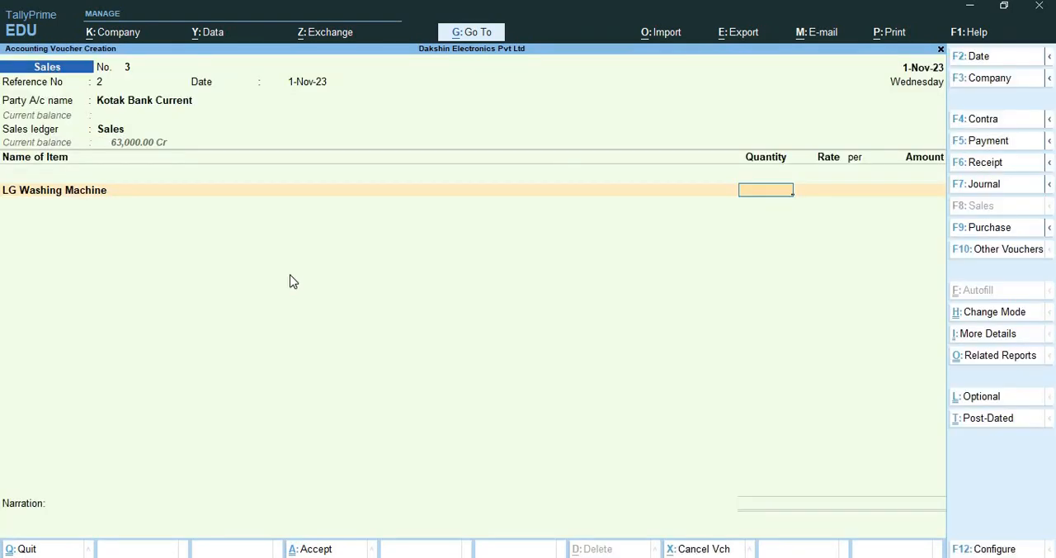
pyautogui.write('1')
pyautogui.press('Return')
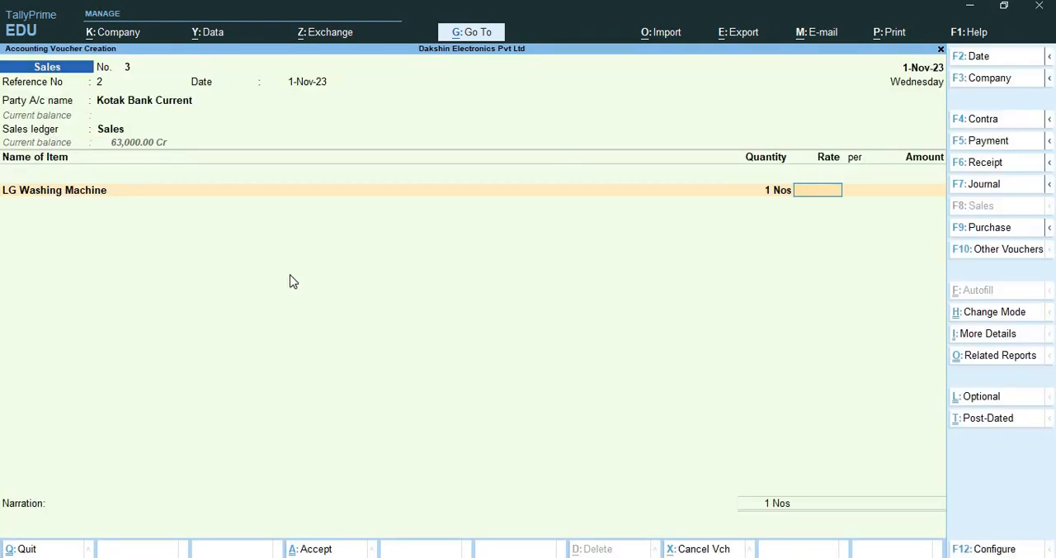
pyautogui.write('15500')
pyautogui.press('Return')
pyautogui.press('Return')
pyautogui.press('Return')
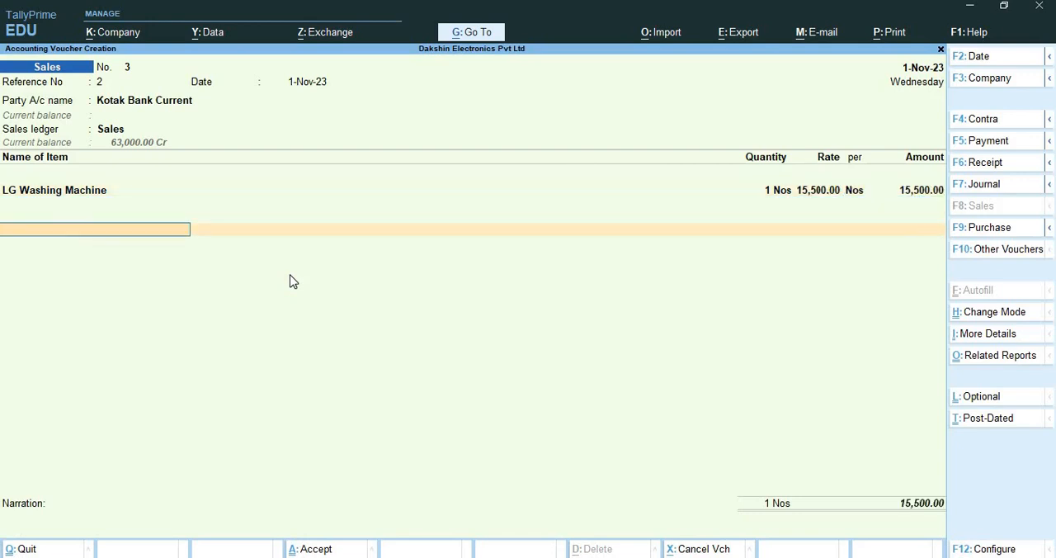
pyautogui.write('Ce')
pyautogui.press('Down')
pyautogui.press('Return')
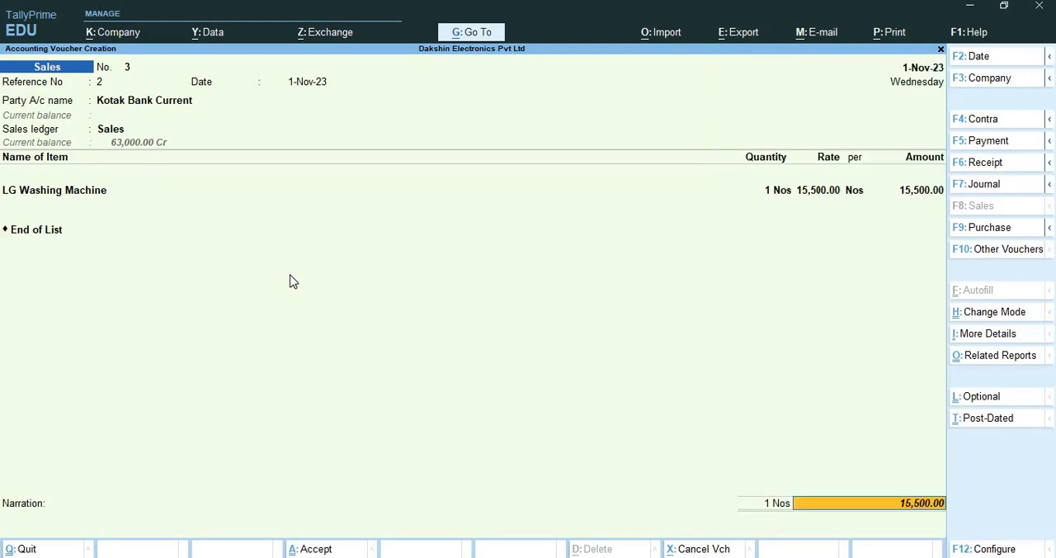
pyautogui.press('BackSpace')
# Add the Central Tax and State Tax ledgers below the washing machine with their automatically calculated amounts
pyautogui.write('Ce')
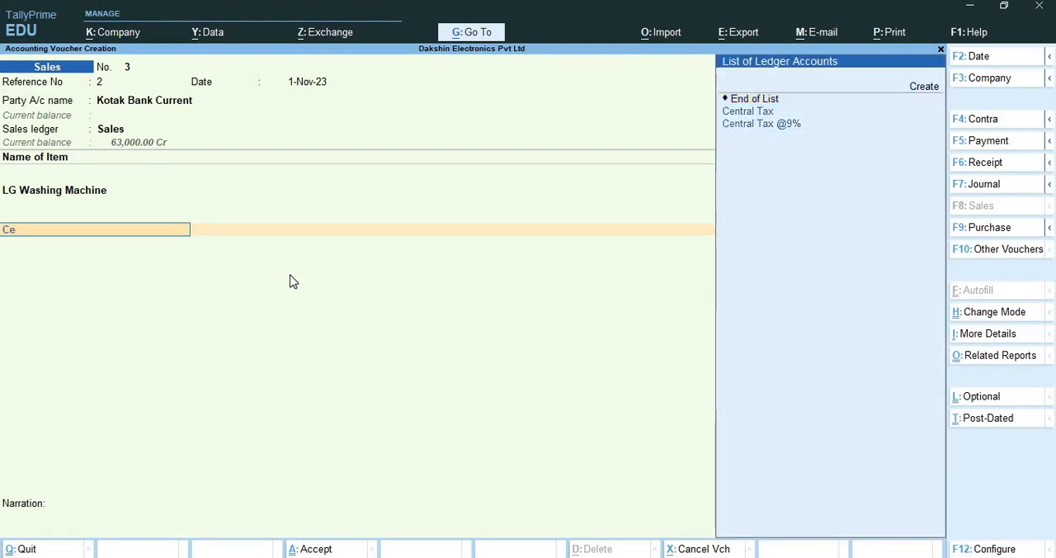
pyautogui.press('Down')
pyautogui.press('Return')
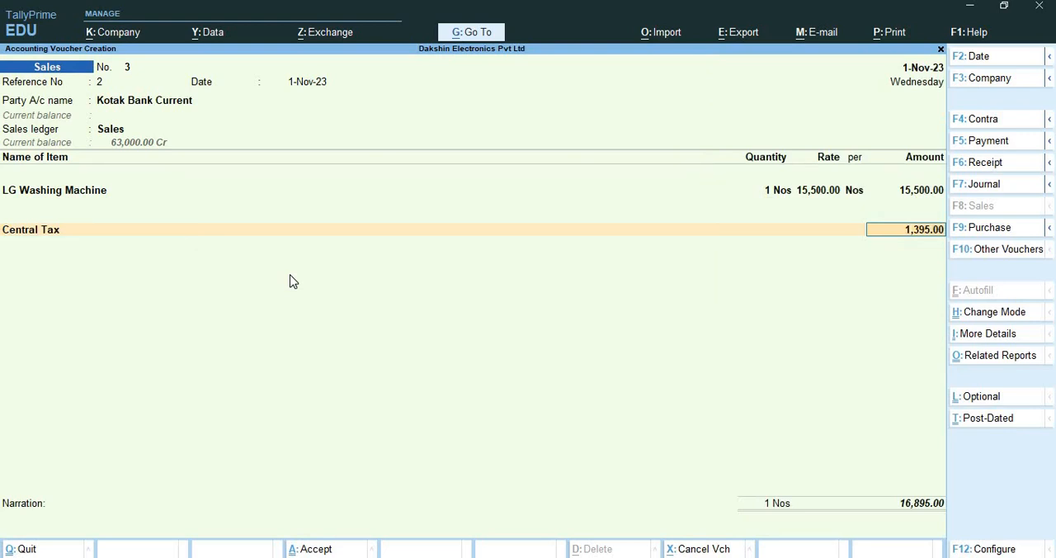
pyautogui.press('Return')
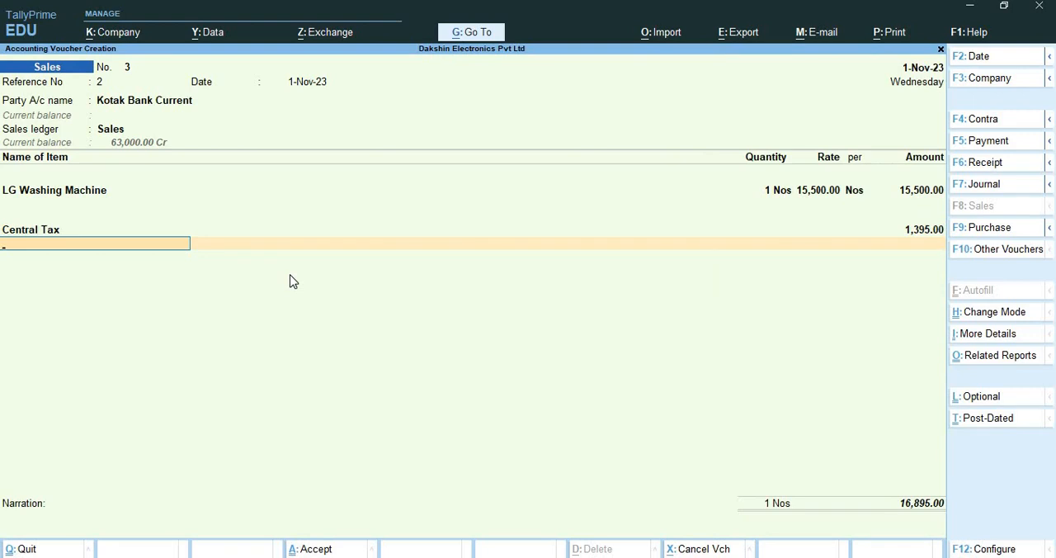
pyautogui.write('Sta')
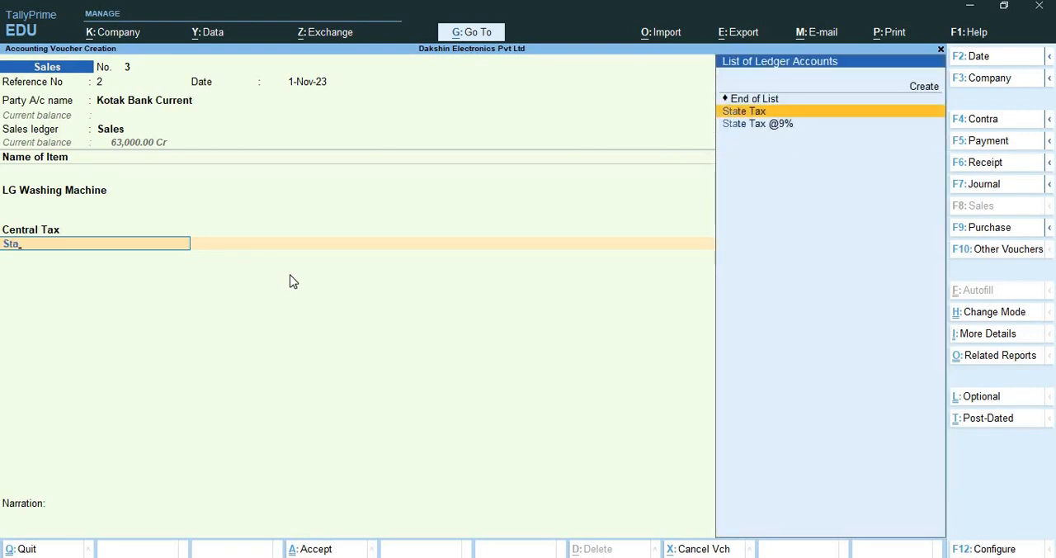
pyautogui.press('Return')
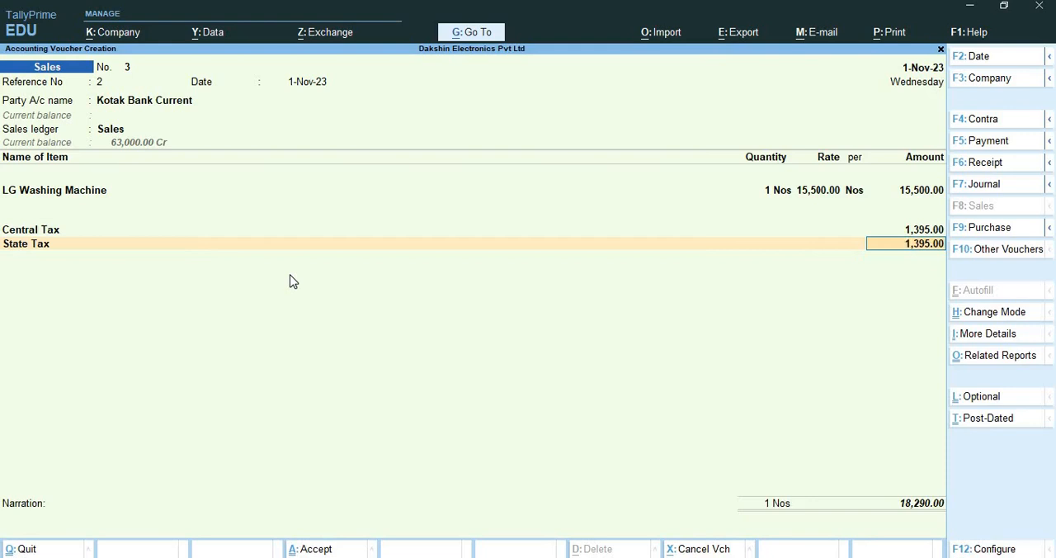
pyautogui.press('Return')
# Accept the default Cheque/DD bank allocation for Kotak Bank Current and save the sales voucher
pyautogui.press('Return')
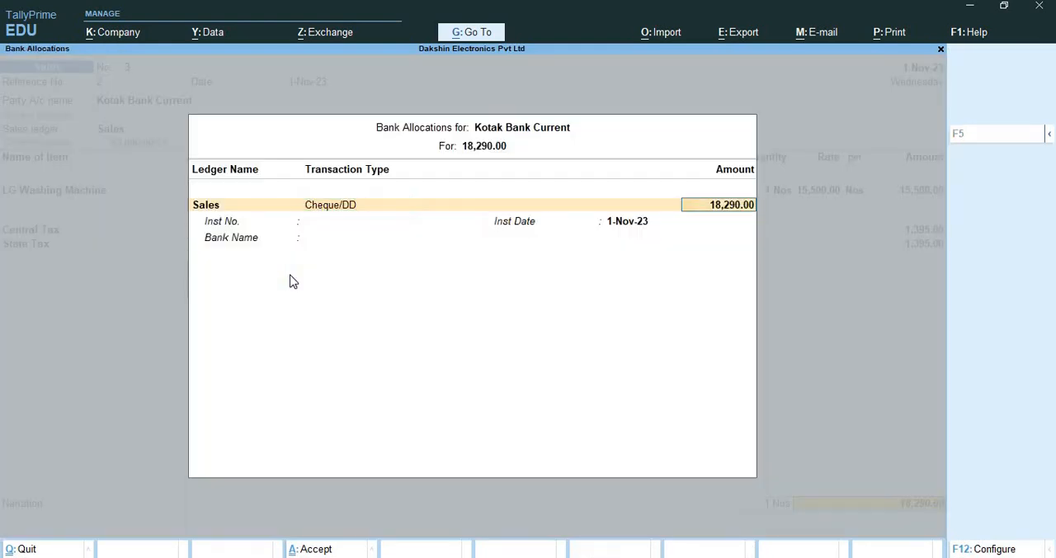
pyautogui.press('Return')
pyautogui.press('Return')
pyautogui.press('Return')
pyautogui.press('Return')
pyautogui.press('Return')
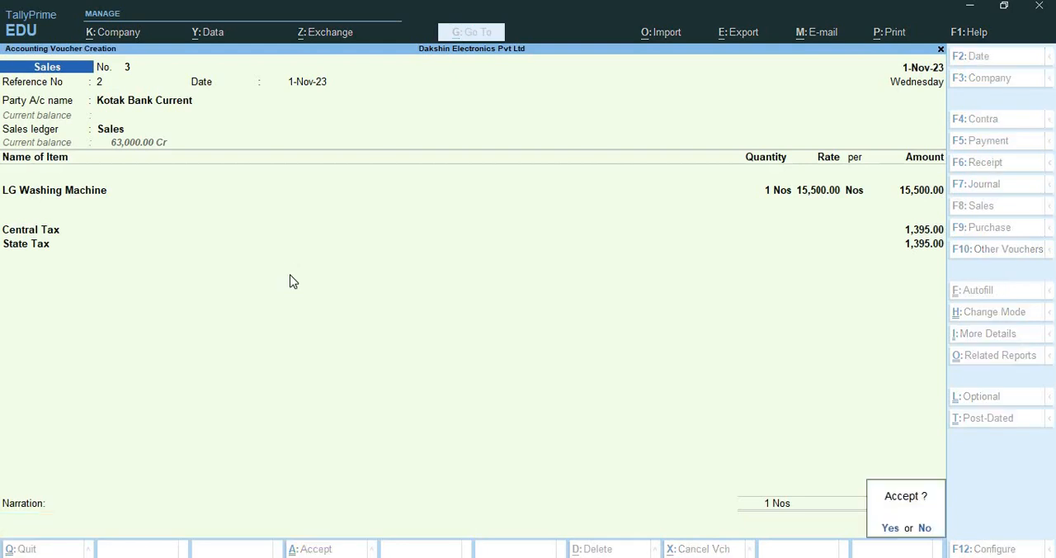
pyautogui.press('Return')
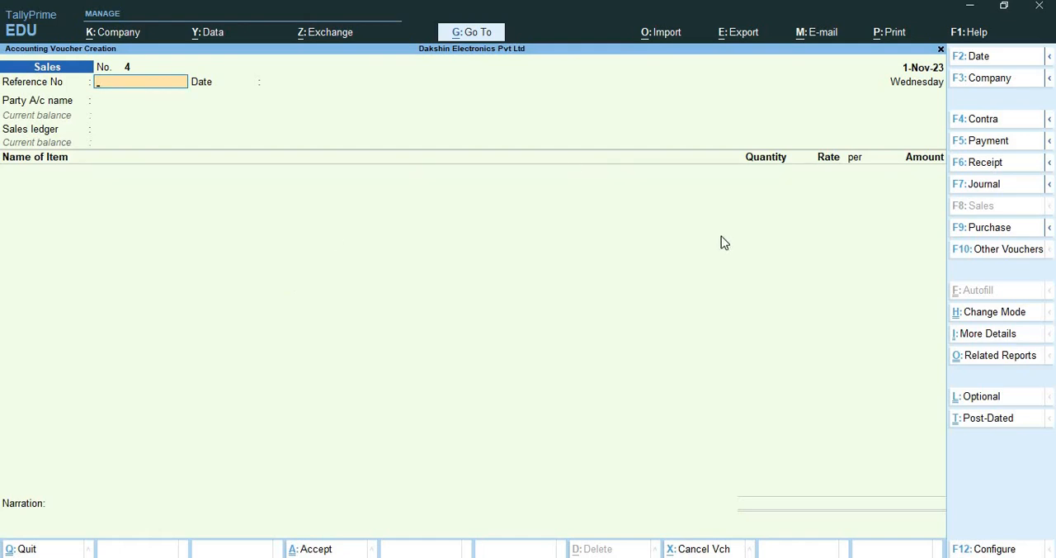
# Start a purchase voucher and change its mode to Accounting Invoice
pyautogui.click(970, 229)
pyautogui.hotkey('ctrl', 'h')
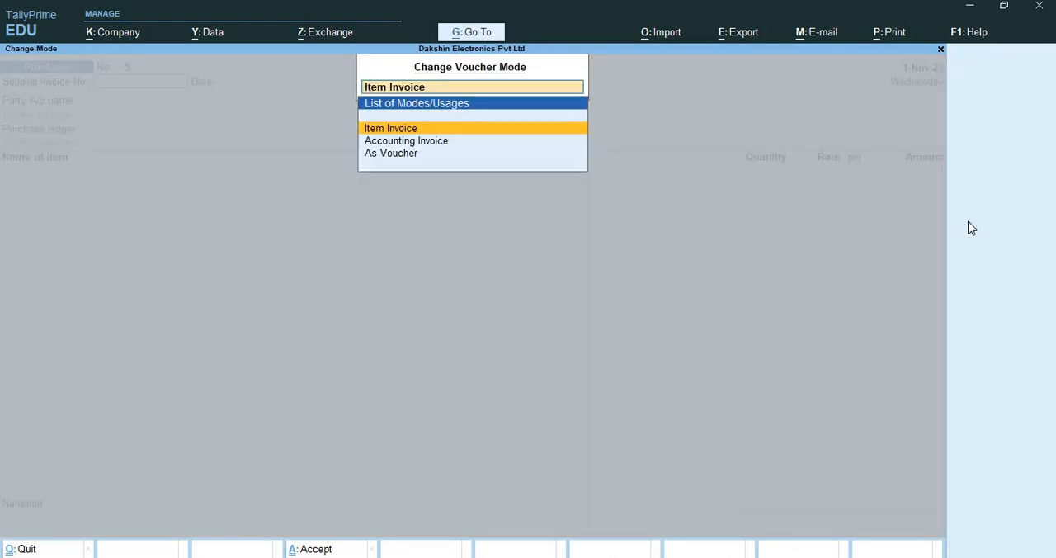
pyautogui.press('Down')
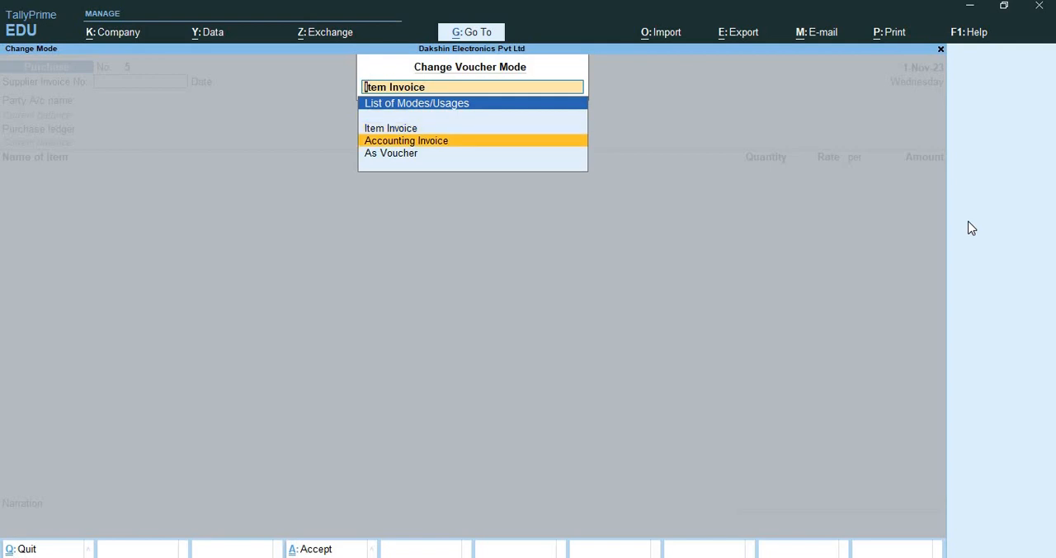
pyautogui.press('Return')
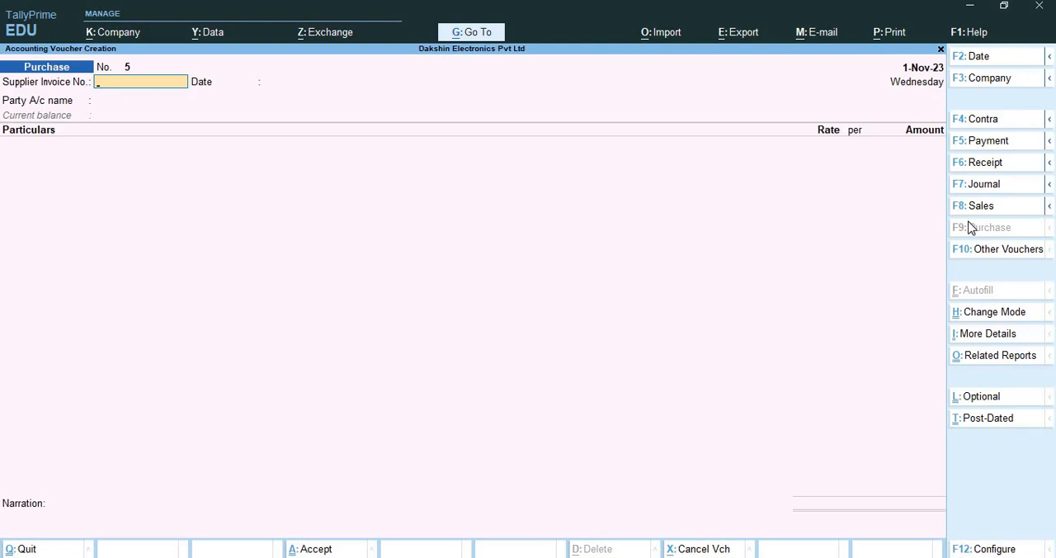
# Enter supplier invoice number TA/PUR/103 and keep the supplier invoice date 1-Nov-23
pyautogui.write('TA/PUR/103')
pyautogui.press('Return')
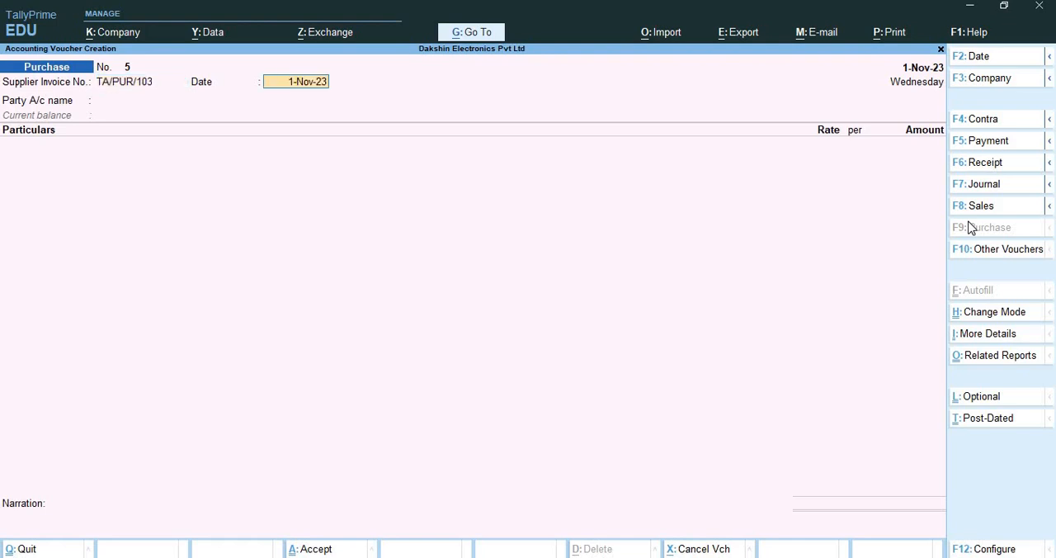
pyautogui.press('Return')
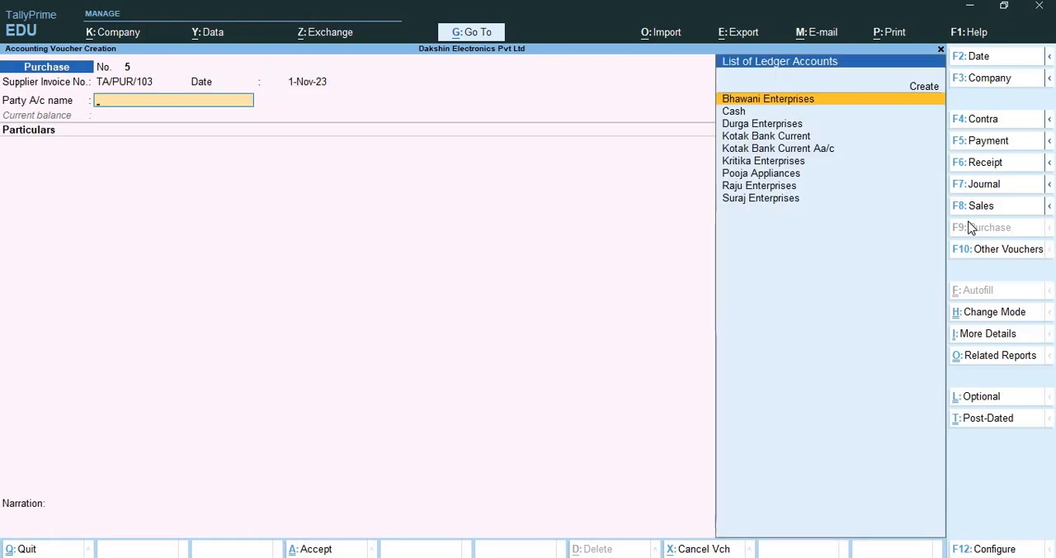
# Create a new party ledger named Tamara Agencies under Sundry Creditors, keeping the default billing settings
pyautogui.hotkey('alt', 'c')
pyautogui.write('Tamar')
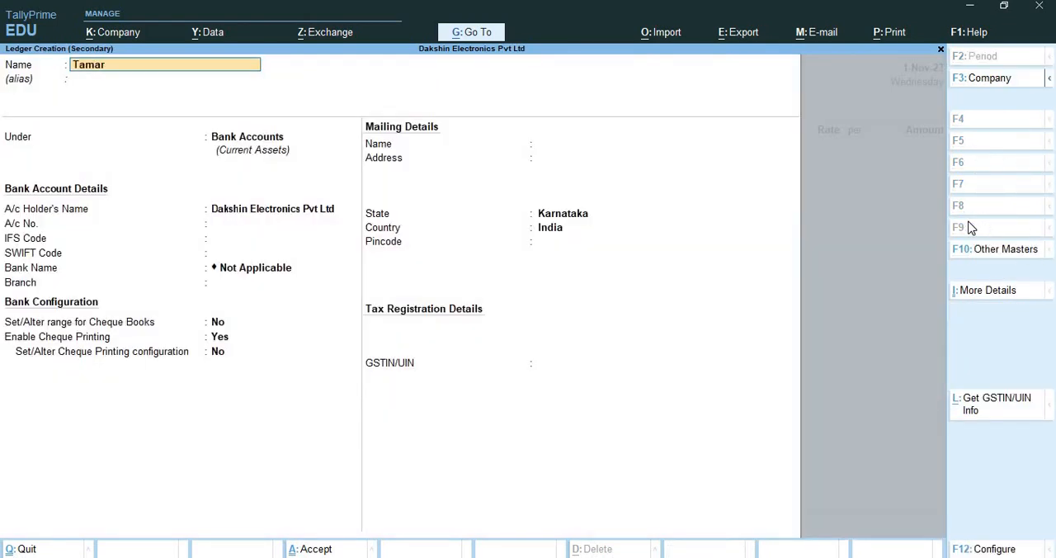
pyautogui.write('a Agencies')
pyautogui.press('Return')
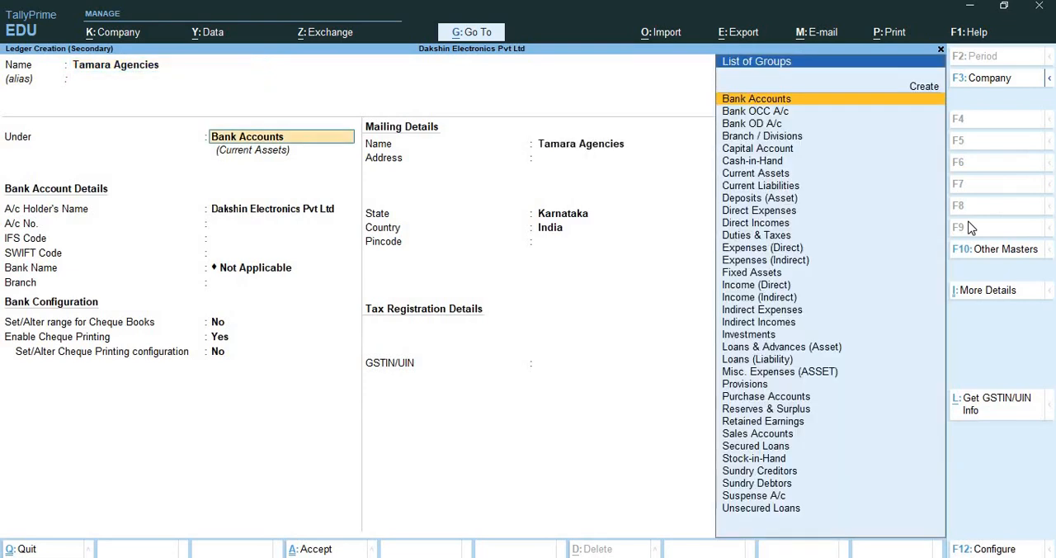
pyautogui.write('sun')
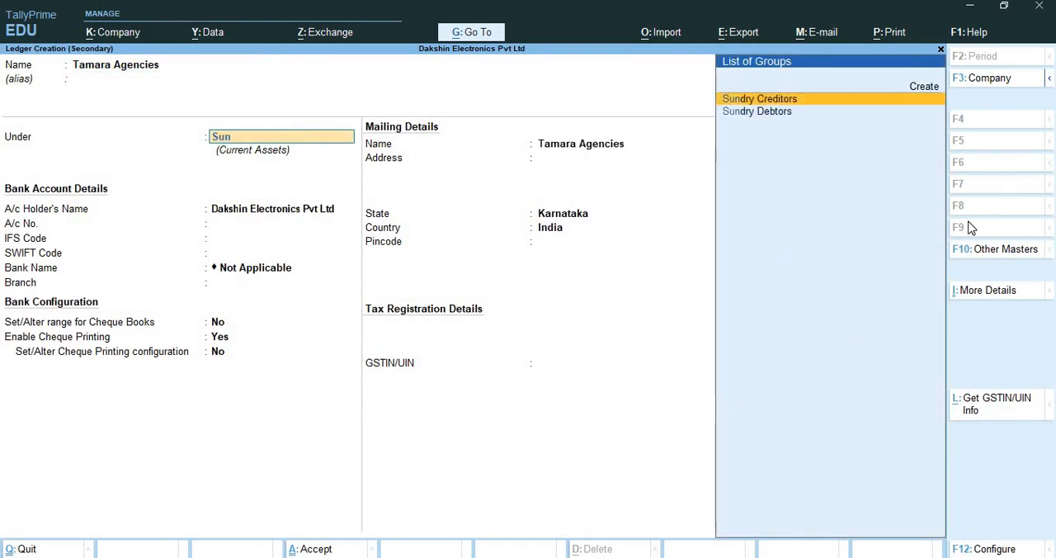
pyautogui.press('Return')
pyautogui.press('Return')
pyautogui.press('Return')
pyautogui.press('Return')
pyautogui.press('Return')
pyautogui.press('Return')
pyautogui.press('Return')
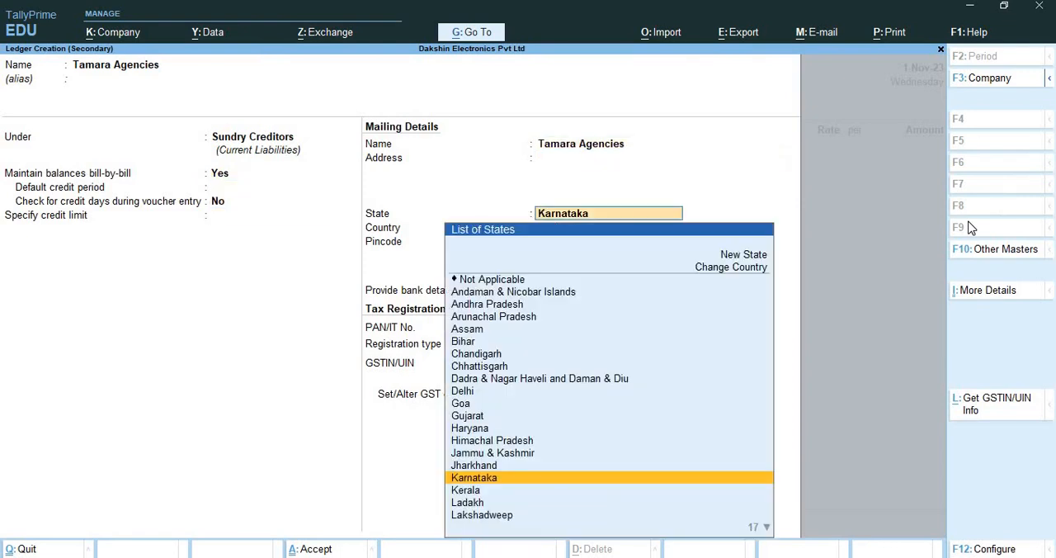
# Keep Karnataka, India and Regular registration for the party ledger, enter its GSTIN, and save the ledger
pyautogui.press('Return')
pyautogui.press('Return')
pyautogui.press('Return')
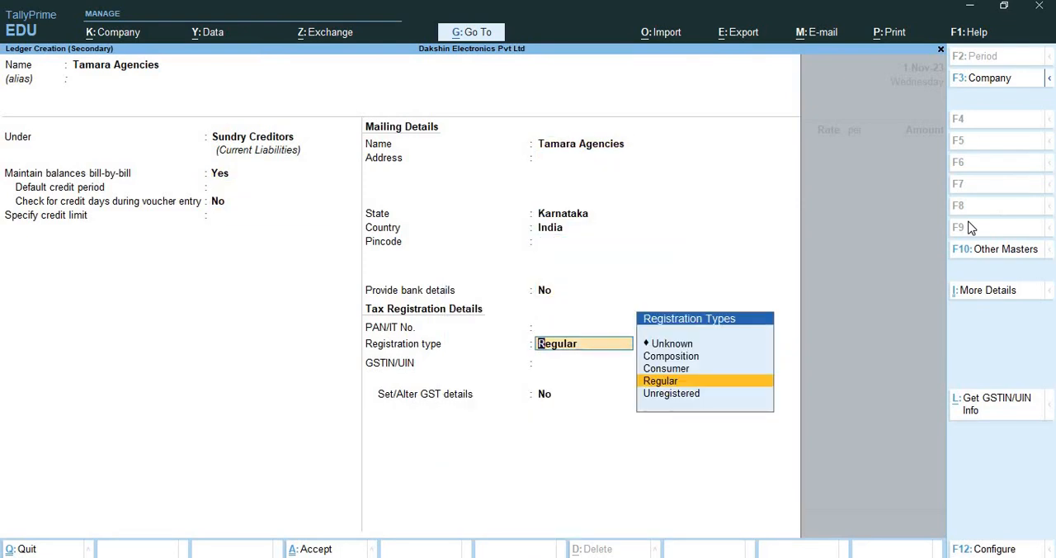
pyautogui.press('Return')
pyautogui.write('29')
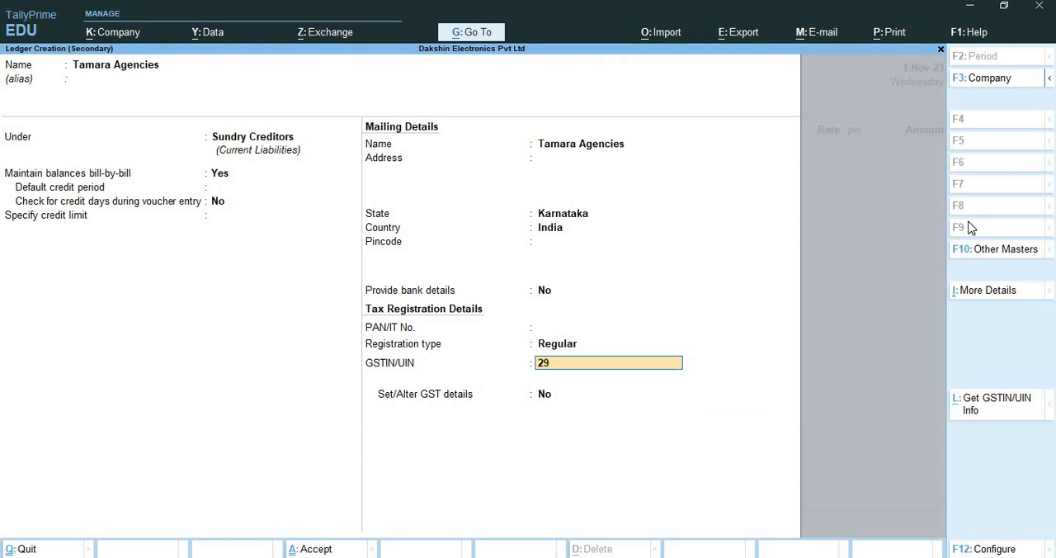
pyautogui.write('DDDDD1234D1Z9')
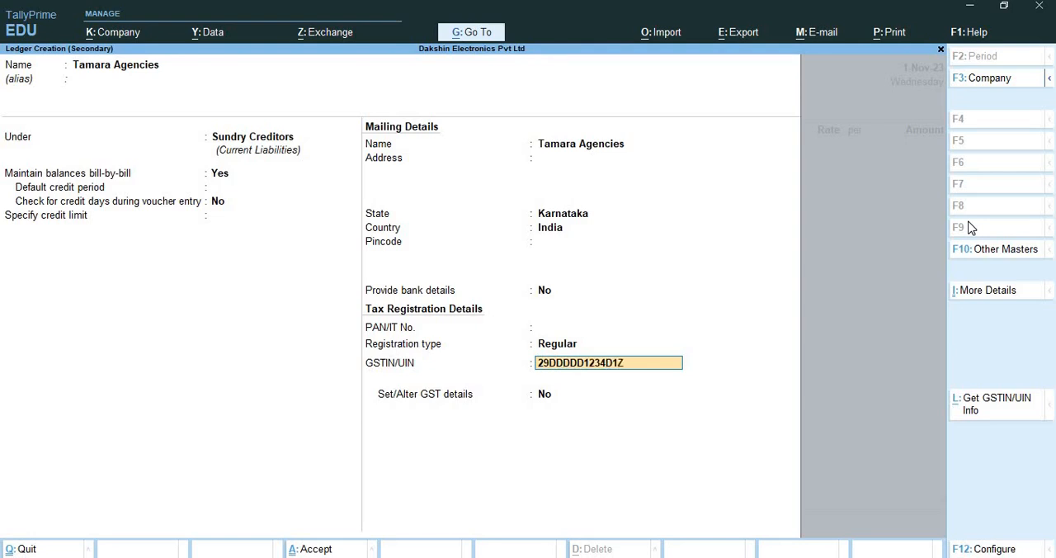
pyautogui.press('Return')
pyautogui.press('Return')
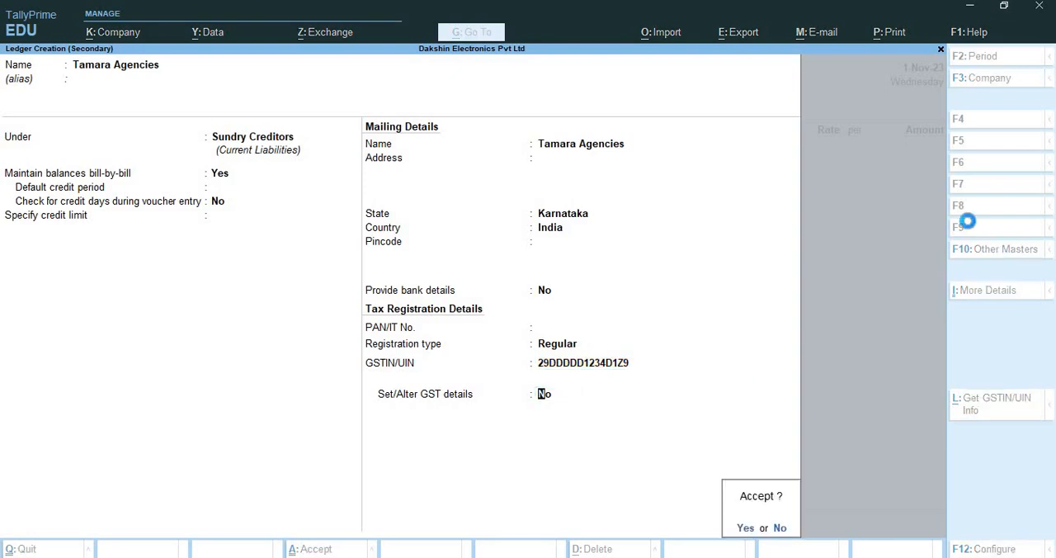
pyautogui.press('Return')
pyautogui.press('Return')
pyautogui.press('Return')
# Accept the default receipt and party details for Tamara Agencies in the purchase voucher
pyautogui.press('Return')
pyautogui.press('Return')
pyautogui.press('Return')
pyautogui.press('Return')
pyautogui.press('Return')
pyautogui.press('Return')
pyautogui.press('Return')
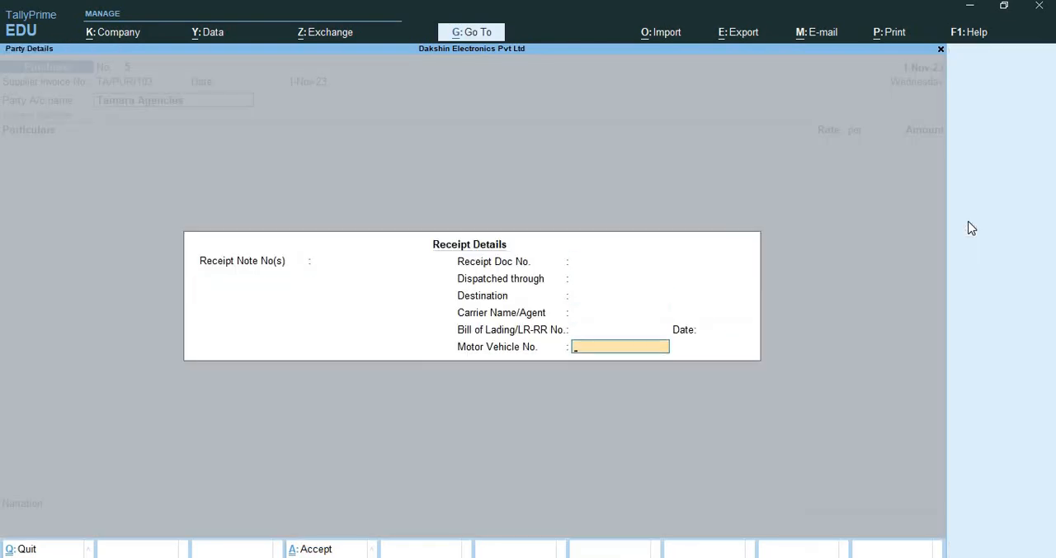
pyautogui.press('Return')
pyautogui.press('Return')
pyautogui.press('Return')
pyautogui.press('Return')
pyautogui.press('Return')
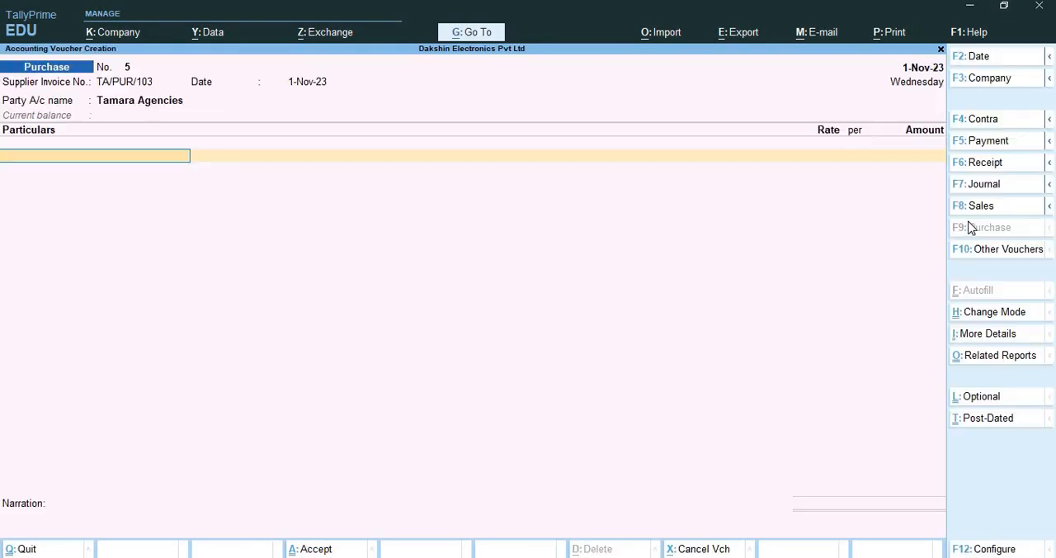
pyautogui.hotkey('alt', 'c')
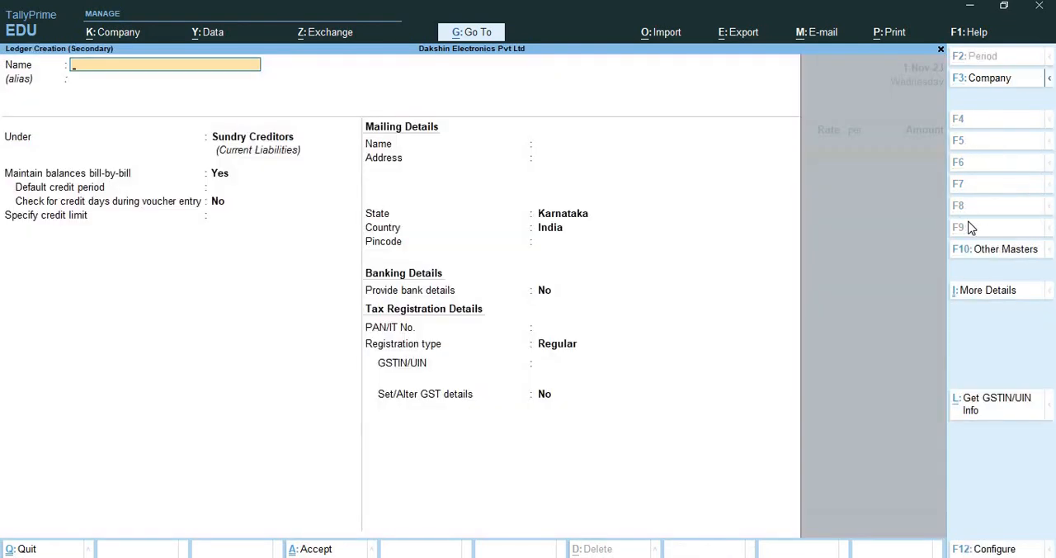
pyautogui.write('Print Media Services')
pyautogui.press('Return')
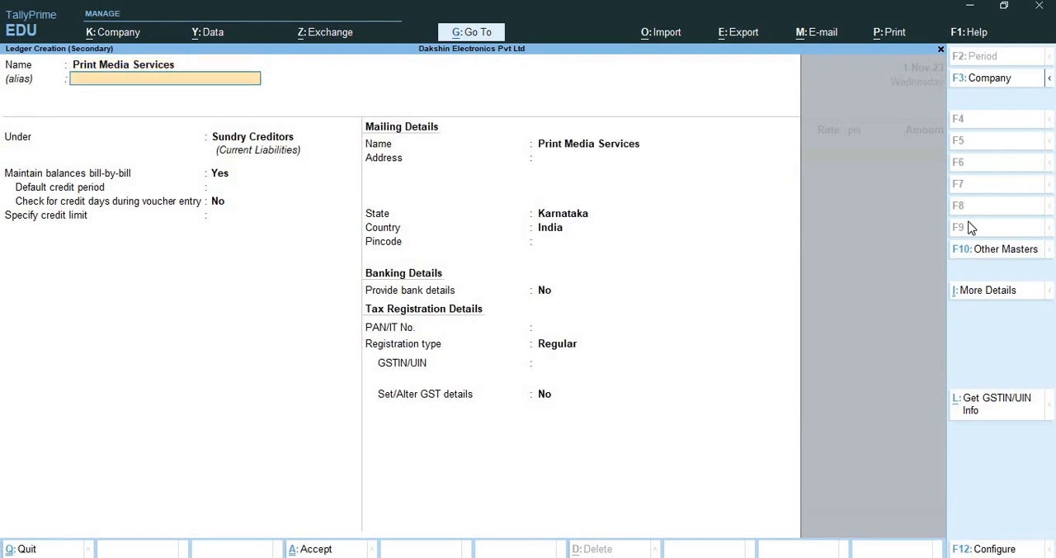
pyautogui.write('Ind')
pyautogui.press('Down')
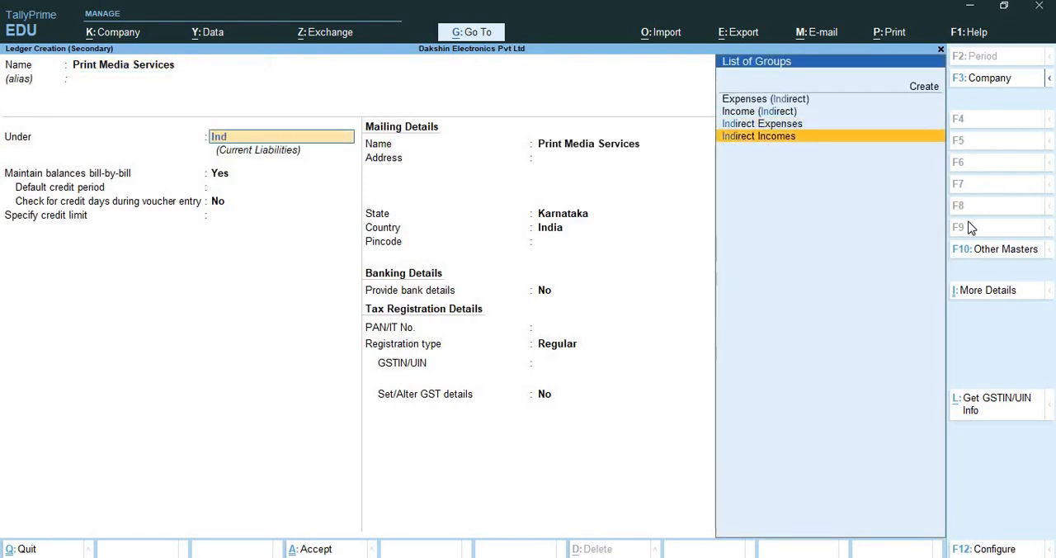
pyautogui.press('Return')
pyautogui.press('Return')
pyautogui.press('Return')
pyautogui.write('yes')
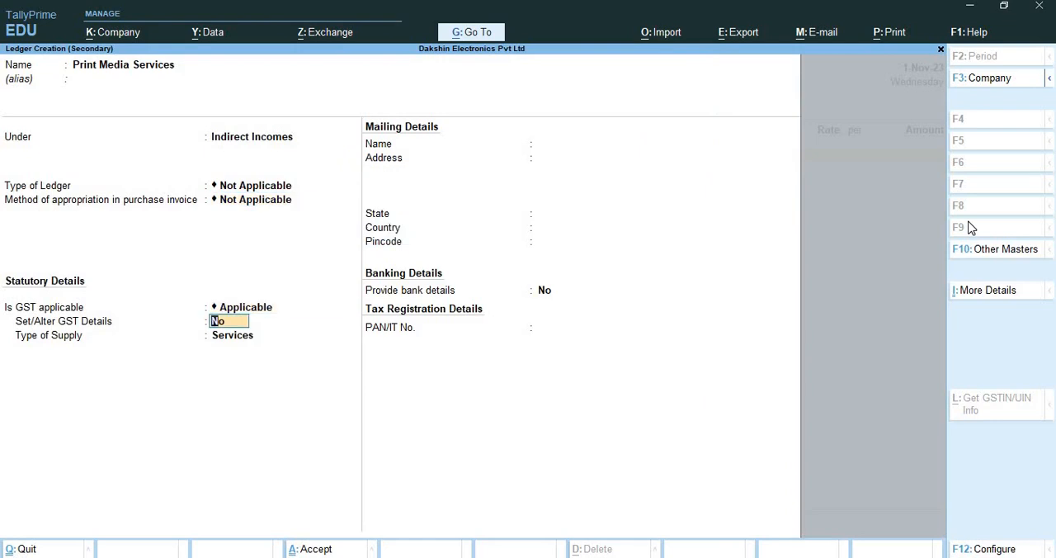
pyautogui.press('Return')
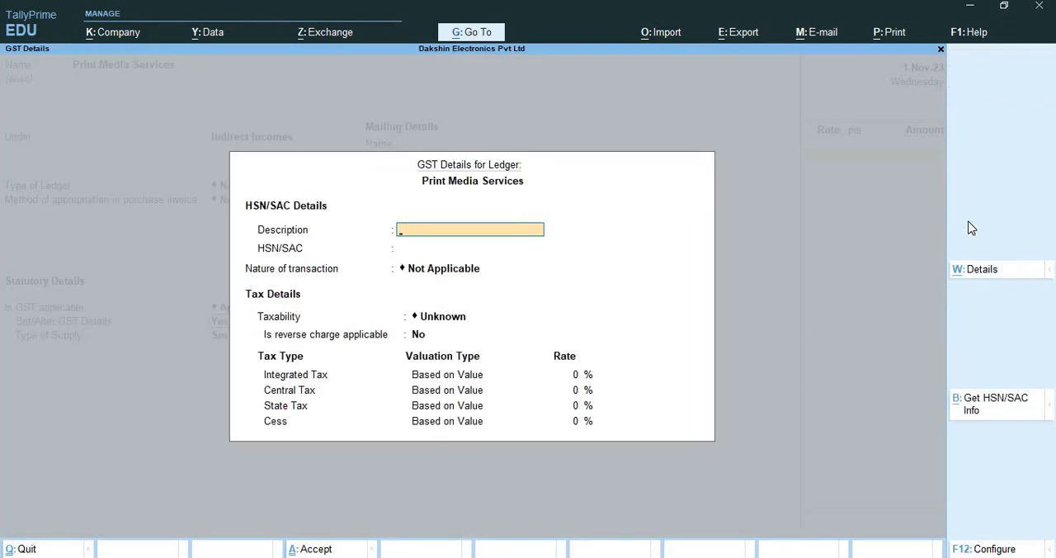
pyautogui.write('Print Media Services')
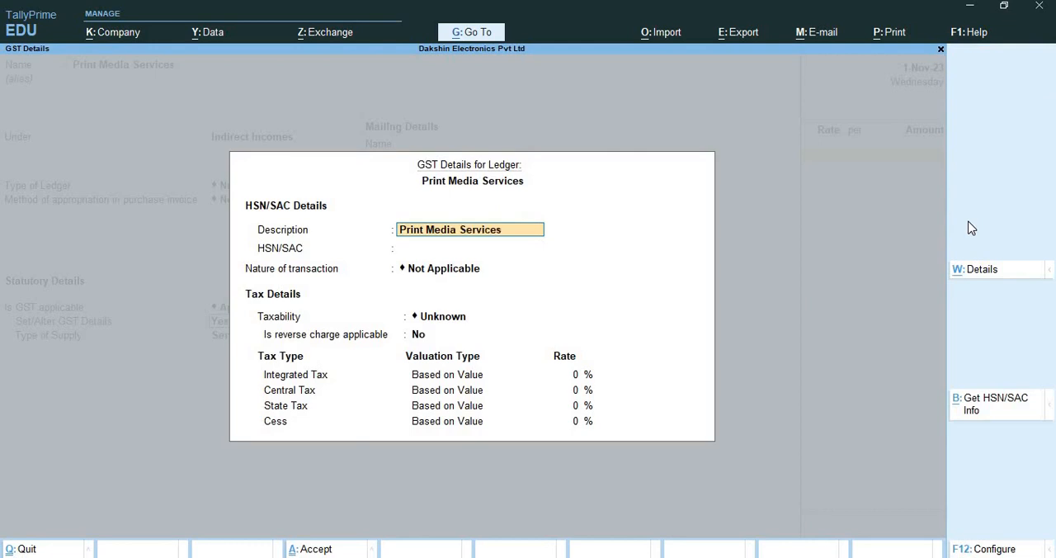
pyautogui.press('Return')
pyautogui.press('Return')
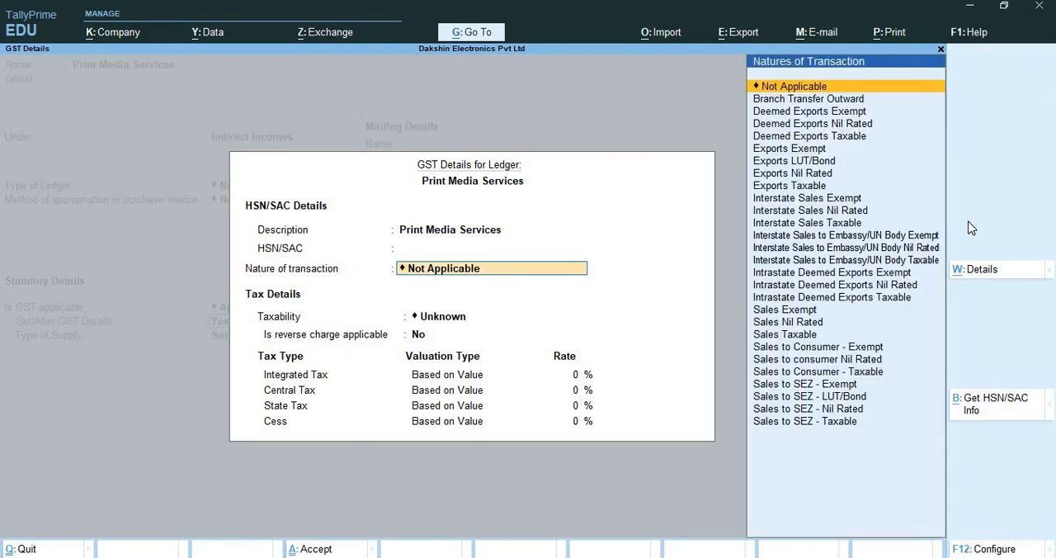
pyautogui.write('Pu')
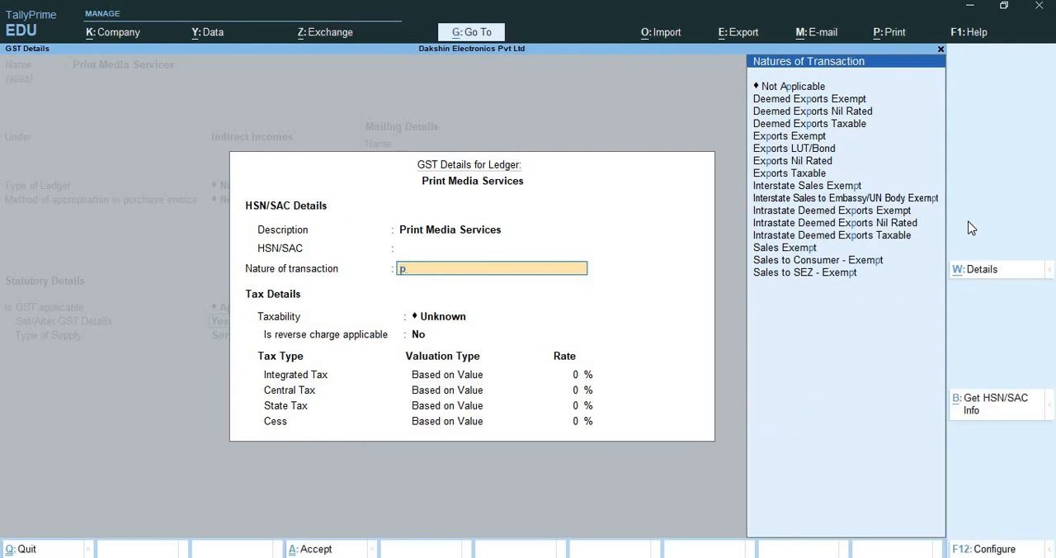
pyautogui.press('BackSpace')
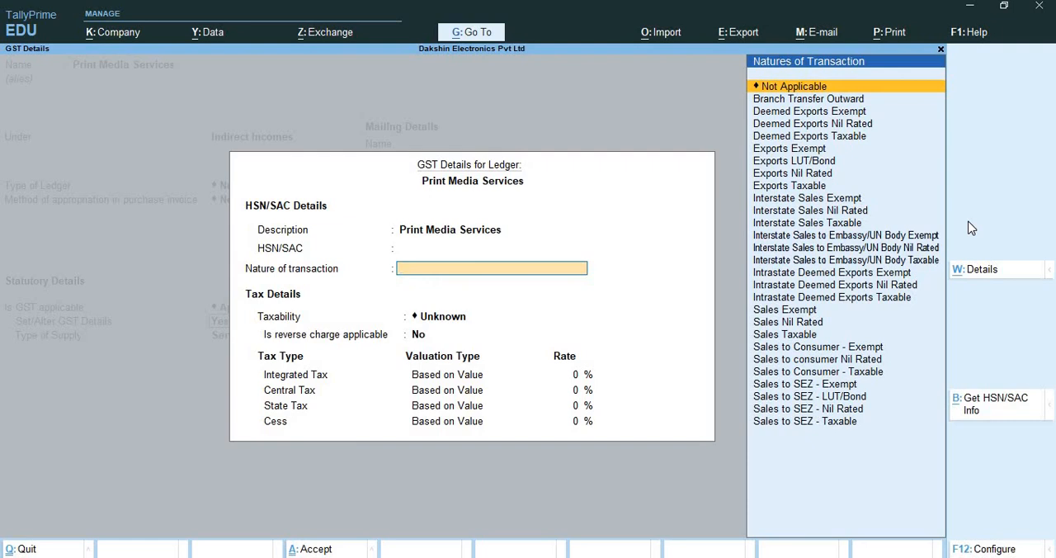
pyautogui.press('ctrl')
pyautogui.hotkey('ctrl', 'a')
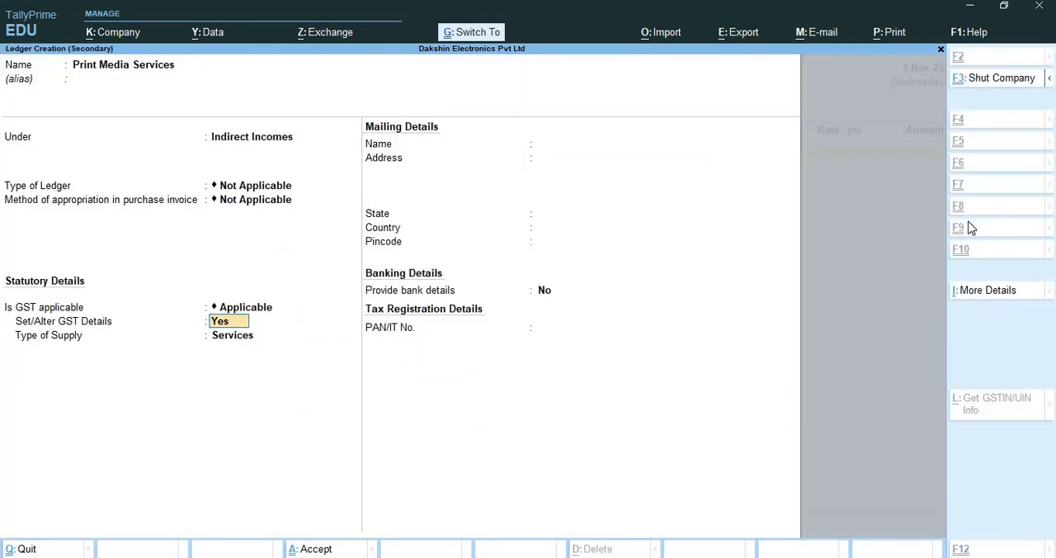
pyautogui.press('ctrl')
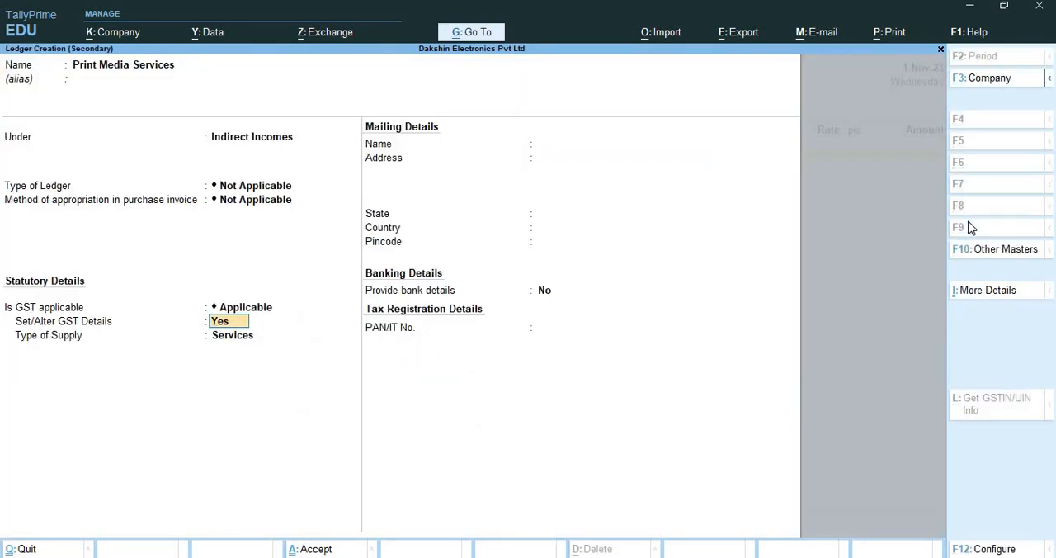
pyautogui.hotkey('ctrl', 'a')
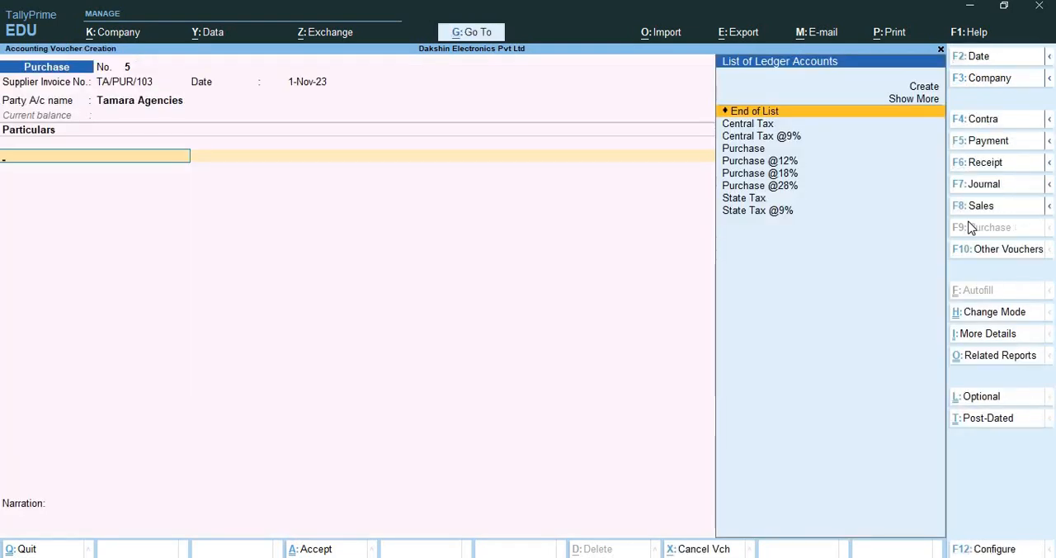
# Start creating a ledger named Print Media Services from the voucher's particulars
pyautogui.hotkey('alt', 'c')
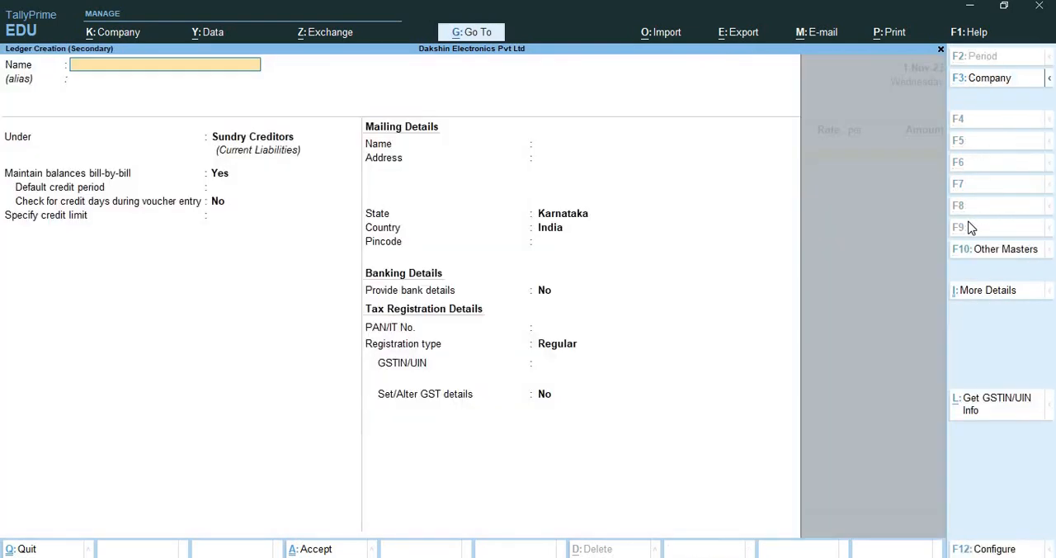
pyautogui.write('Print ,Edia')
pyautogui.press('BackSpace')
pyautogui.press('BackSpace')
pyautogui.press('BackSpace')
pyautogui.press('BackSpace')
pyautogui.write('Media Services')
pyautogui.press('Return')
# Place the Print Media Services ledger under Indirect Incomes, keeping the default ledger type and appropriation settings
pyautogui.write('Ind')
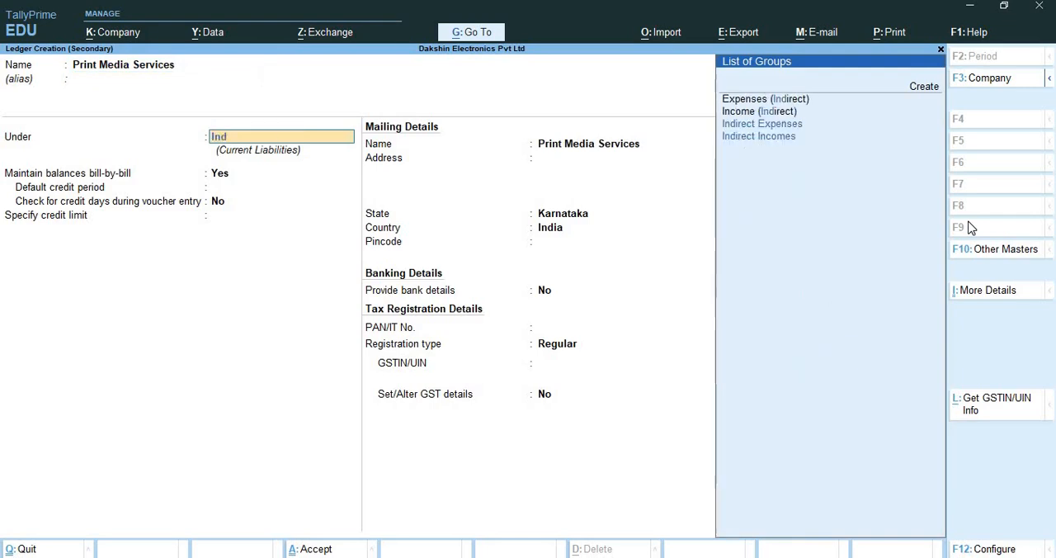
pyautogui.press('Down')
pyautogui.press('Up')
pyautogui.press('Down')
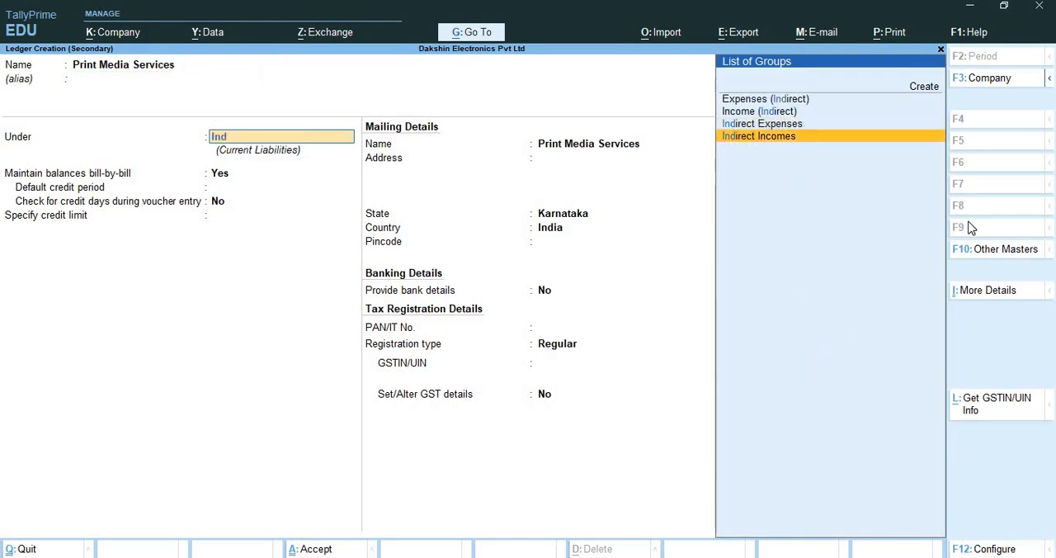
pyautogui.press('Return')
pyautogui.press('Return')
pyautogui.press('Return')
pyautogui.press('Return')
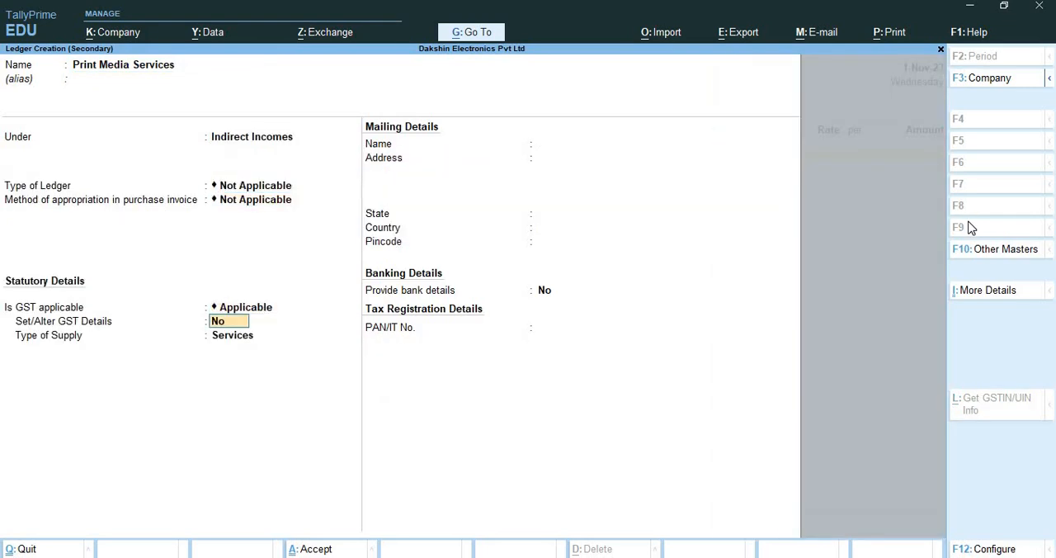
# Enable the ledger's GST details and enter Print Media Services as the description, leaving HSN/SAC blank
pyautogui.write('yes')
pyautogui.press('Return')
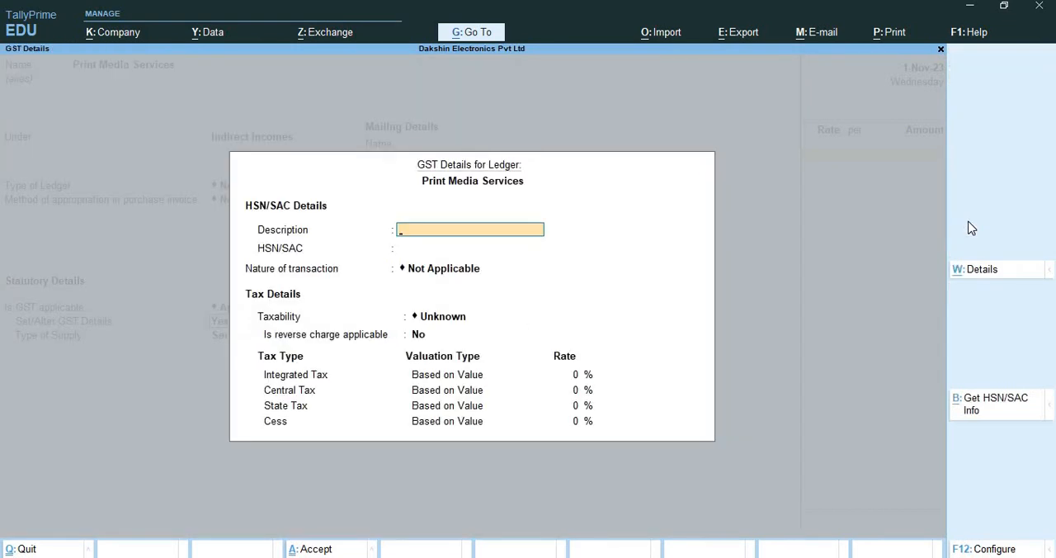
pyautogui.write('Print Media Serv')
pyautogui.write('ices')
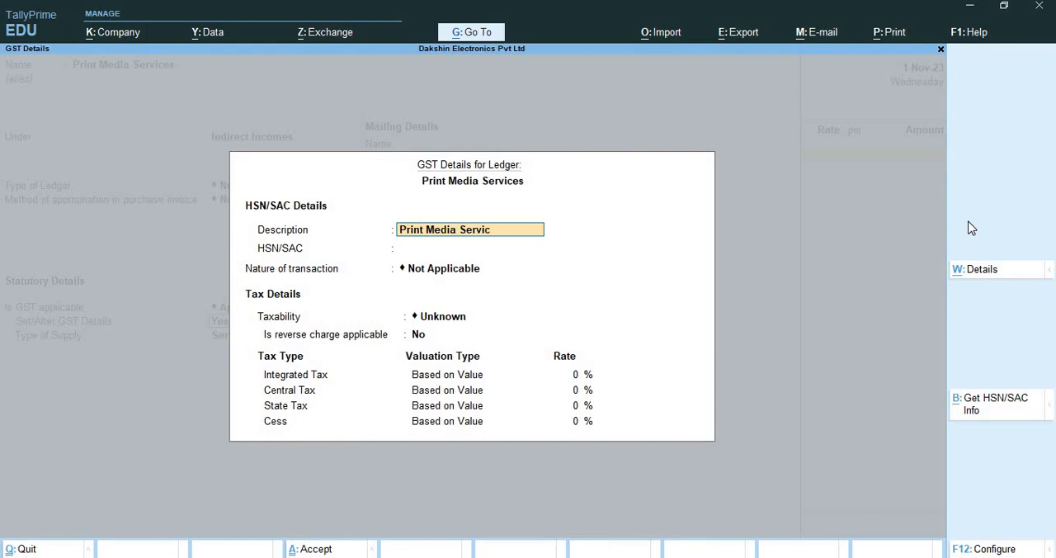
pyautogui.press('Return')
pyautogui.press('Return')
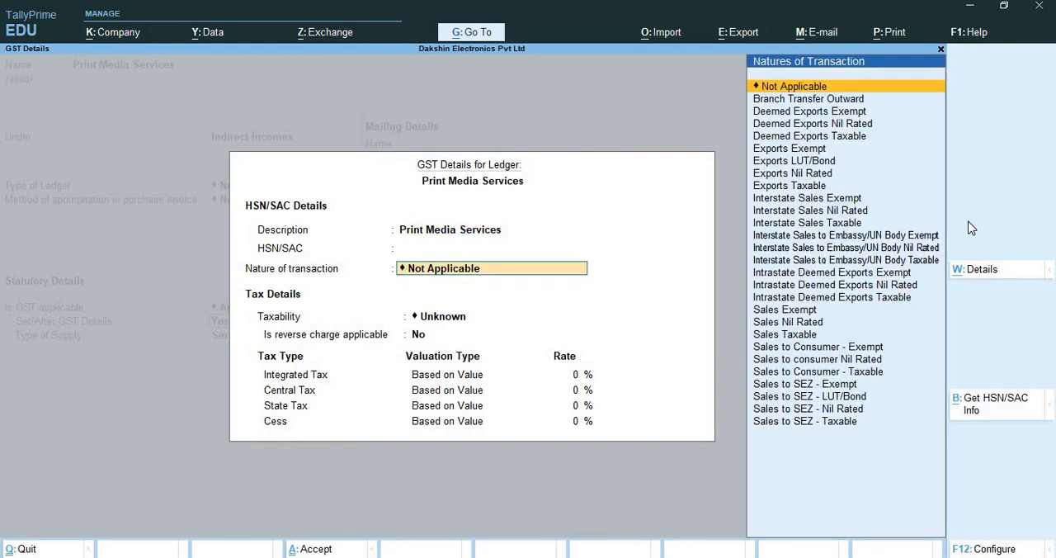
pyautogui.write('9')
pyautogui.press('BackSpace')
pyautogui.press('BackSpace')
pyautogui.press('BackSpace')
pyautogui.press('BackSpace')
pyautogui.press('BackSpace')
pyautogui.press('BackSpace')
pyautogui.press('BackSpace')
pyautogui.press('BackSpace')
pyautogui.press('BackSpace')
pyautogui.press('BackSpace')
pyautogui.press('BackSpace')
pyautogui.press('BackSpace')
pyautogui.press('BackSpace')
pyautogui.press('BackSpace')
pyautogui.write('p')
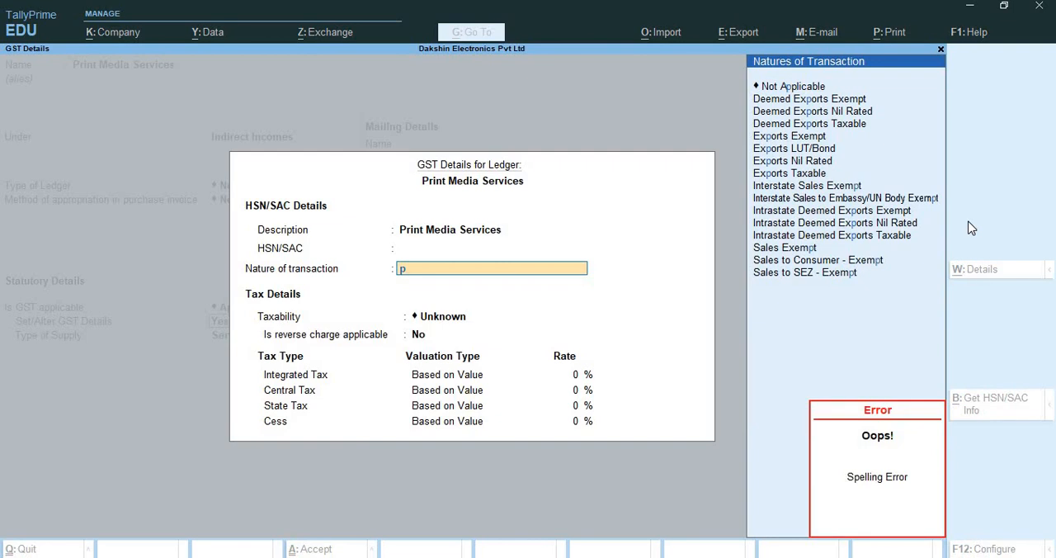
pyautogui.press('BackSpace')
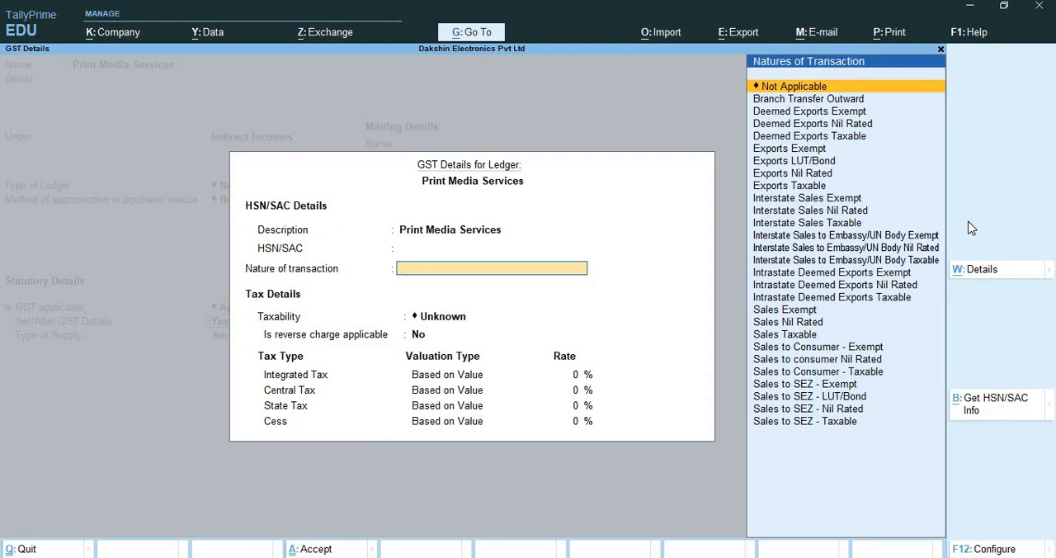
pyautogui.press('Escape')
pyautogui.press('Escape')
pyautogui.press('Escape')
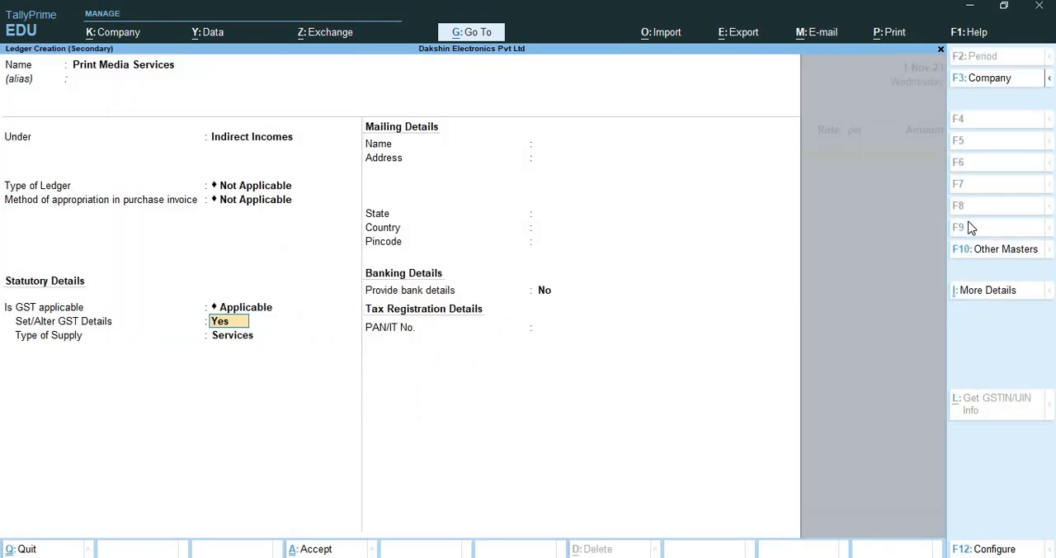
# Move the Print Media Services ledger under Indirect Expenses, keeping its type, appropriation method and GST applicability settings
pyautogui.press('BackSpace')
pyautogui.press('BackSpace')
pyautogui.press('BackSpace')
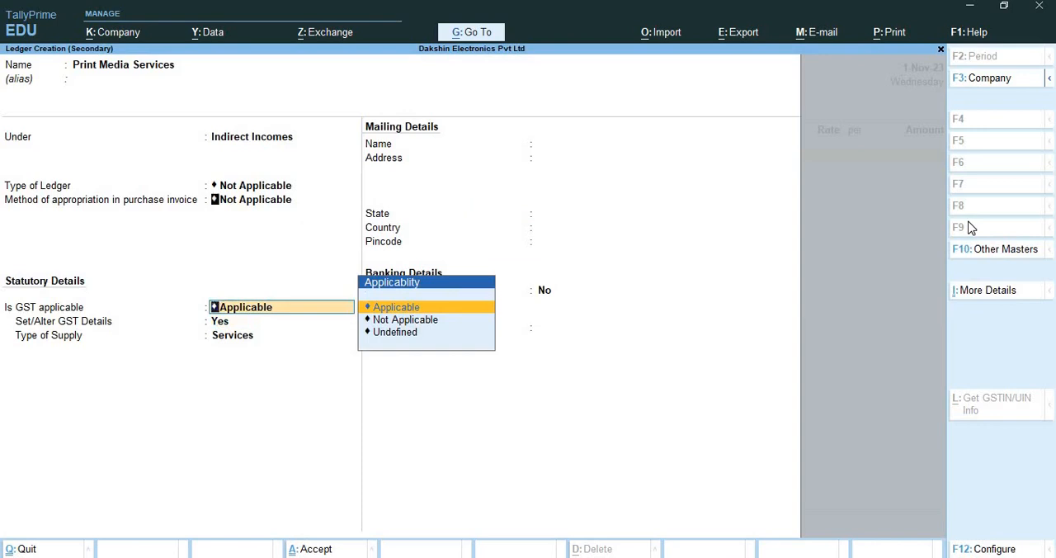
pyautogui.press('BackSpace')
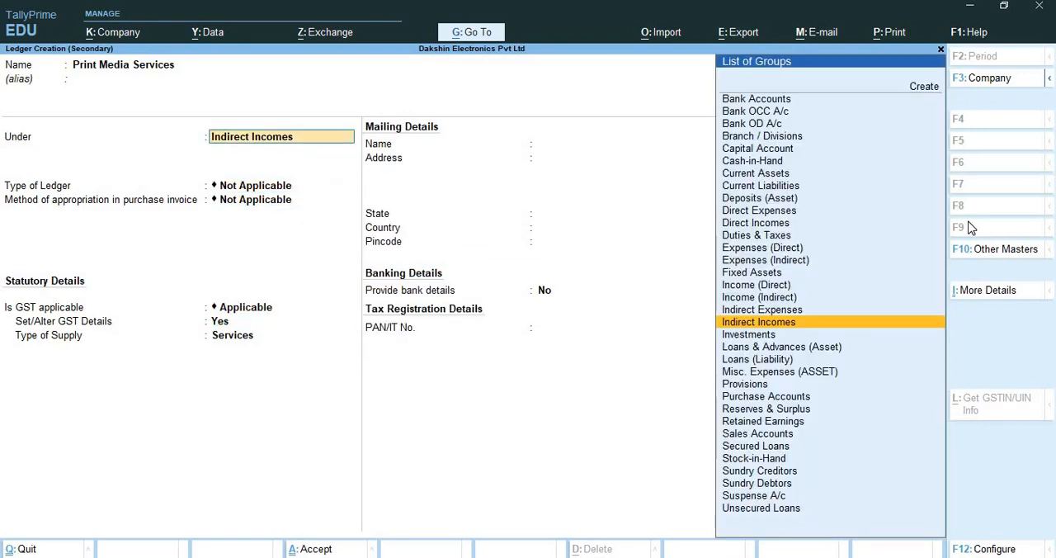
pyautogui.press('Up')
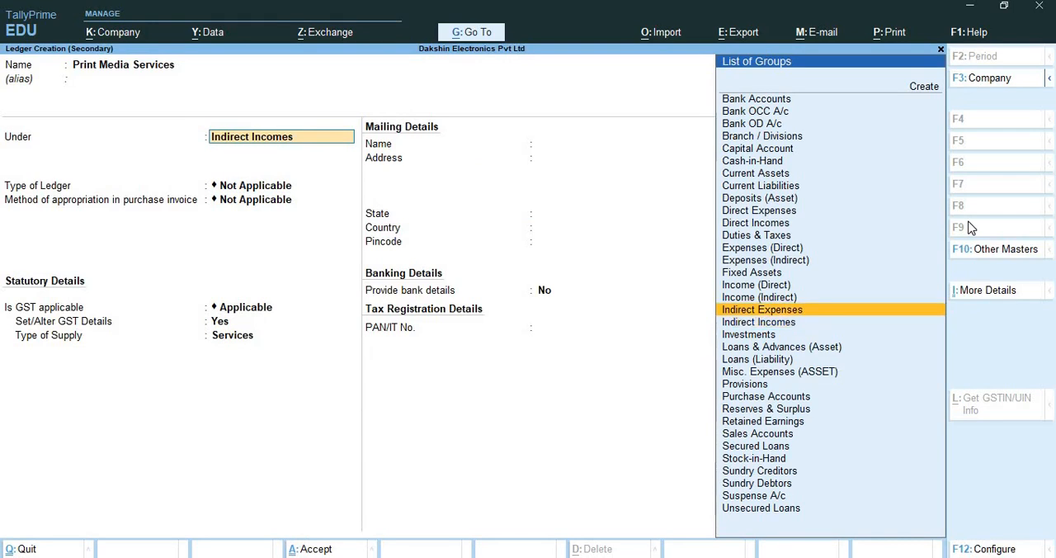
pyautogui.press('Return')
# Enable the ledger's GST details again and enter Print Media Services as the description, leaving HSN/SAC blank
pyautogui.press('Return')
pyautogui.press('Return')
pyautogui.press('Return')
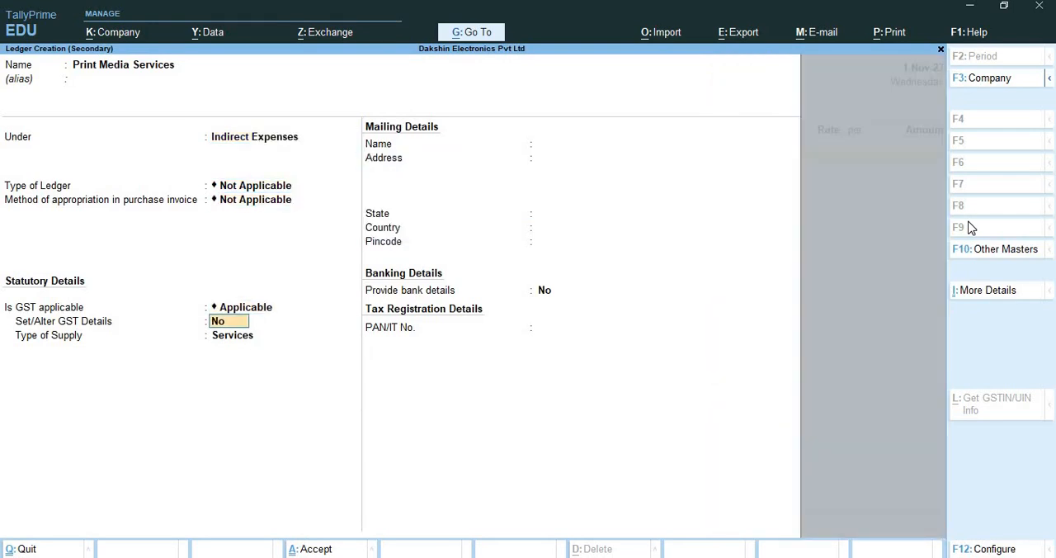
pyautogui.write('y')
pyautogui.press('Return')
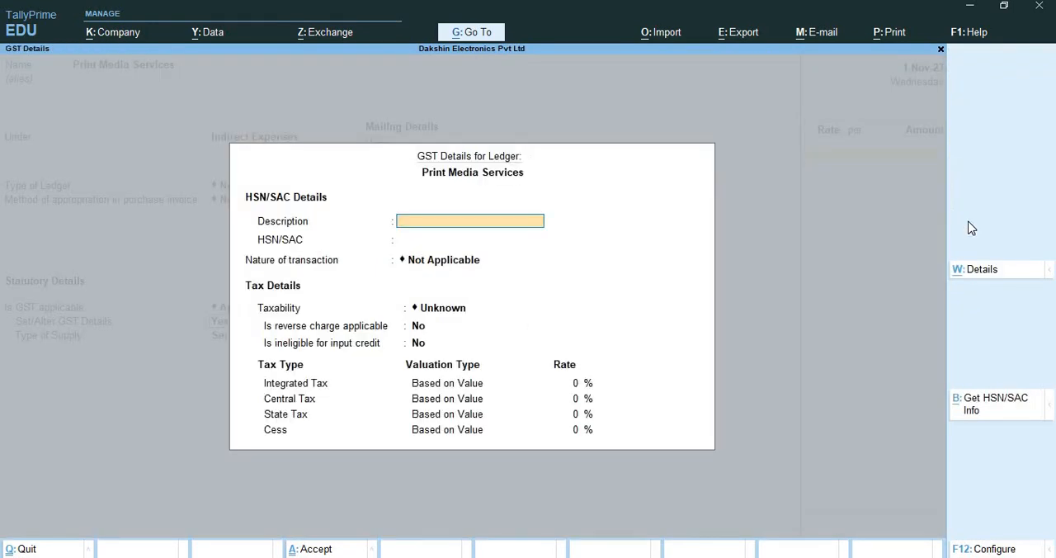
pyautogui.write('Print Media Services')
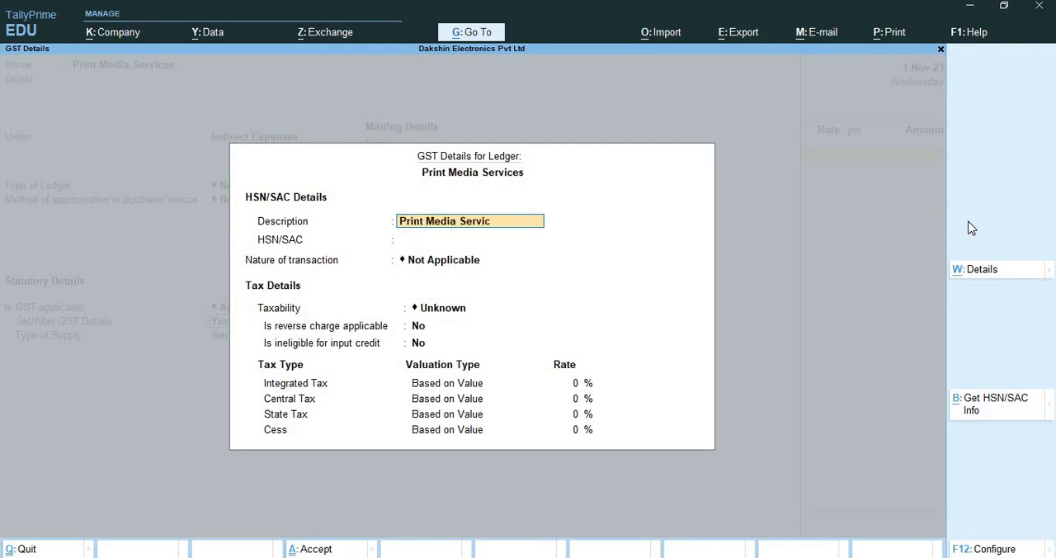
pyautogui.press('Return')
pyautogui.press('Return')
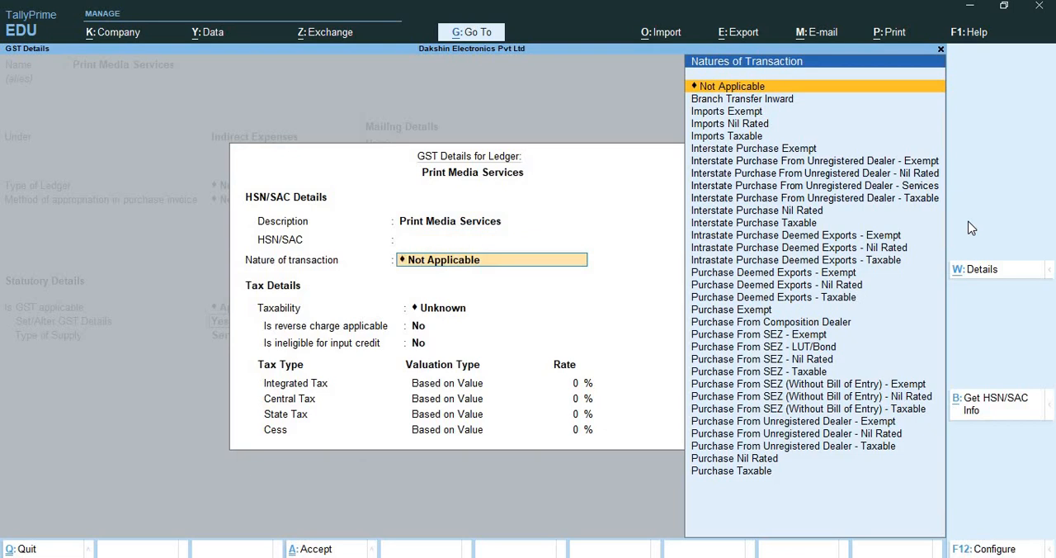
# Set the nature of transaction to Purchase Taxable, keeping reverse charge and input credit ineligibility at No
pyautogui.write('pu')
pyautogui.press('Down')
pyautogui.press('Down')
pyautogui.press('Down')
pyautogui.press('Down')
pyautogui.press('Down')
pyautogui.press('Down')
pyautogui.press('Down')
pyautogui.press('Down')
pyautogui.press('Down')
pyautogui.press('Down')
pyautogui.press('Down')
pyautogui.press('Down')
pyautogui.press('Down')
pyautogui.press('Down')
pyautogui.press('Down')
pyautogui.press('Down')
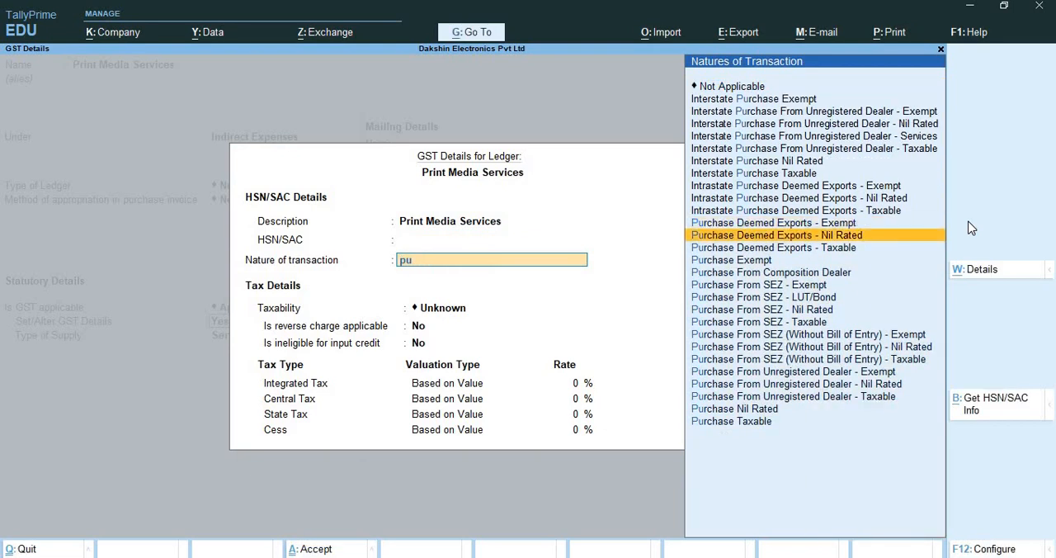
pyautogui.press('Return')
pyautogui.press('Return')
pyautogui.press('Return')
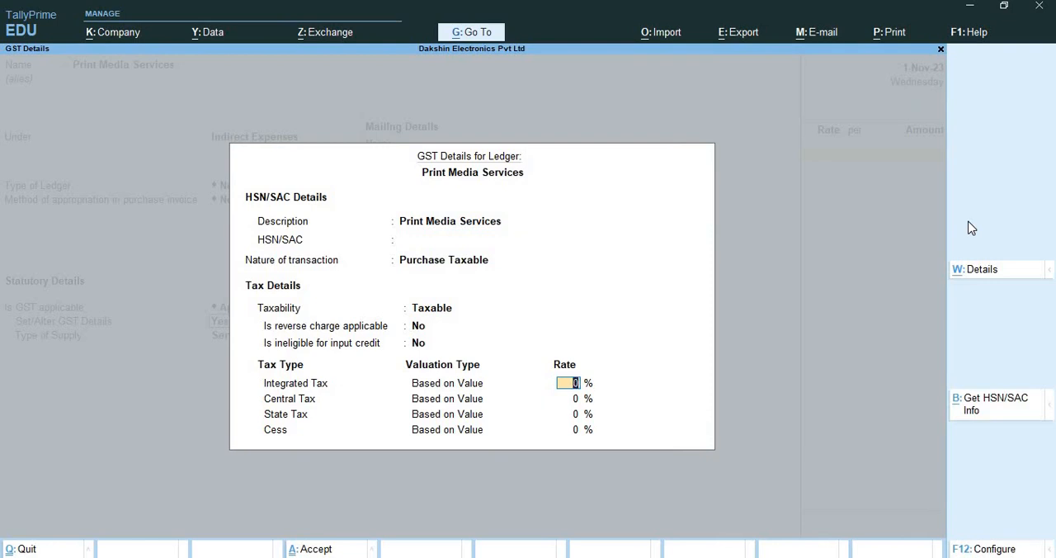
# Set the ledger's GST rates to 18% integrated tax, 9% central tax and 9% state tax
pyautogui.write('18')
pyautogui.press('Return')
pyautogui.press('Return')
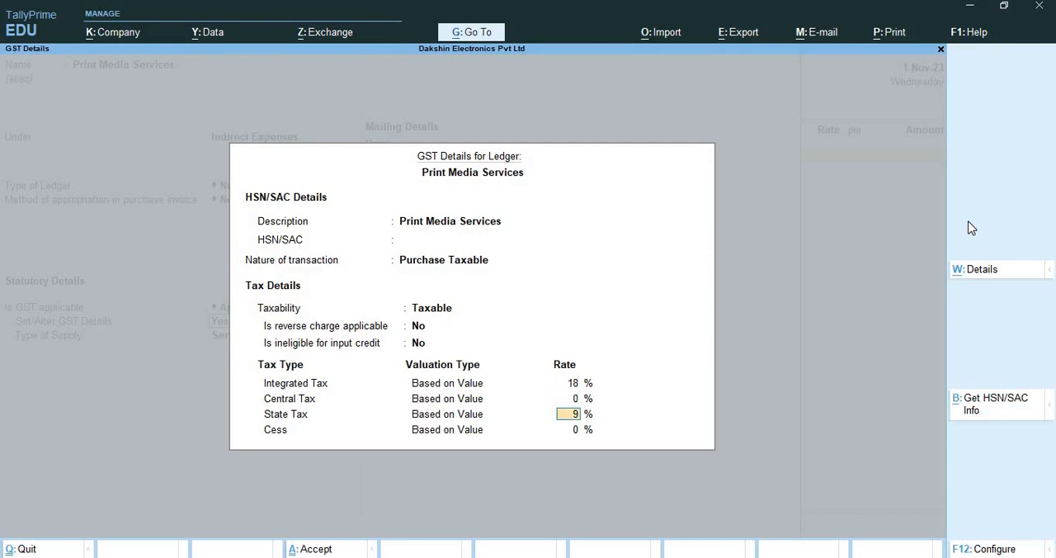
pyautogui.press('Up')
pyautogui.press('Up')
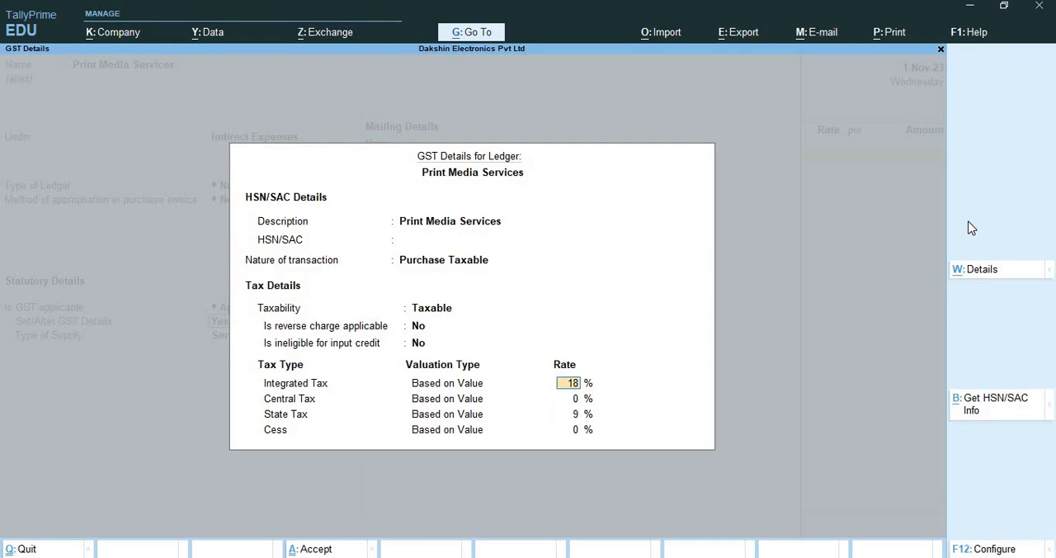
pyautogui.press('Return')
pyautogui.write('9')
pyautogui.press('Return')
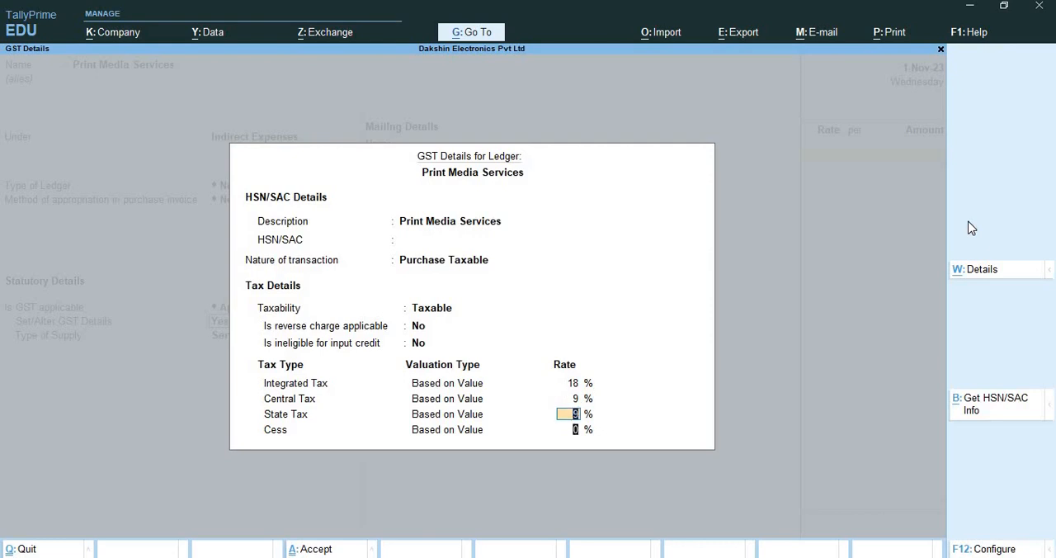
pyautogui.press('Return')
pyautogui.press('Return')
pyautogui.press('Return')
# Save the Print Media Services ledger with Services as the supply type and no bank details
pyautogui.press('Up')
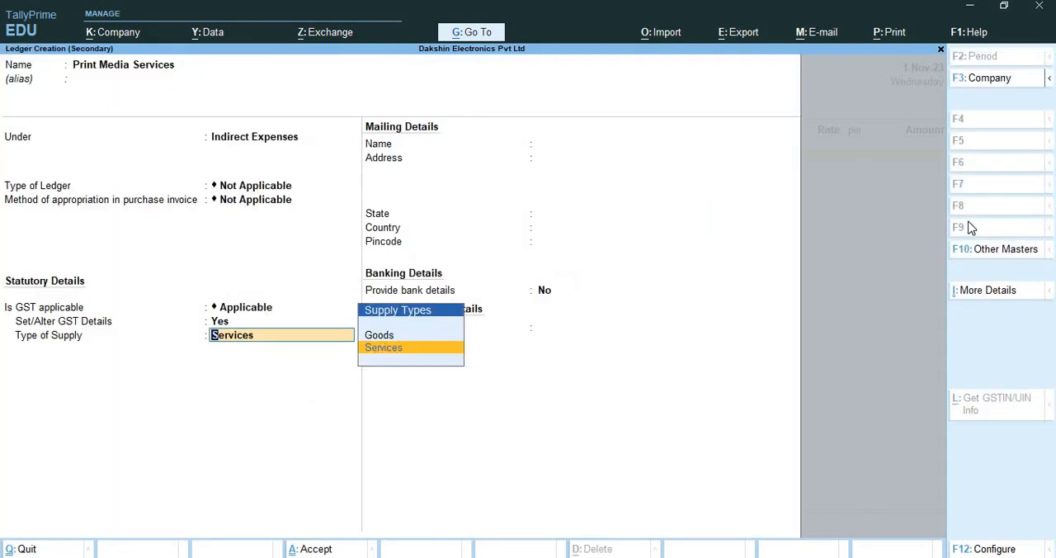
pyautogui.press('Return')
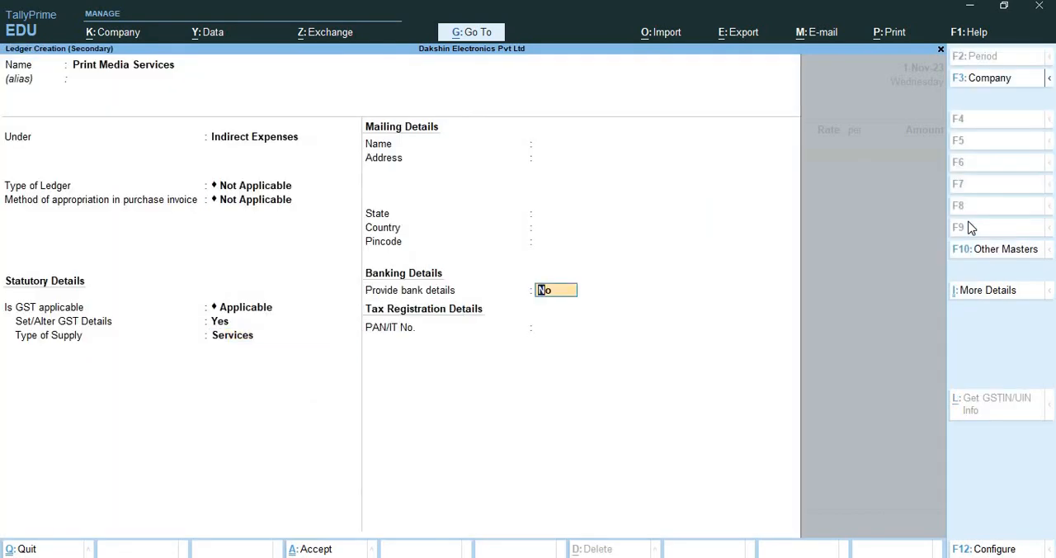
pyautogui.press('Return')
pyautogui.press('Return')
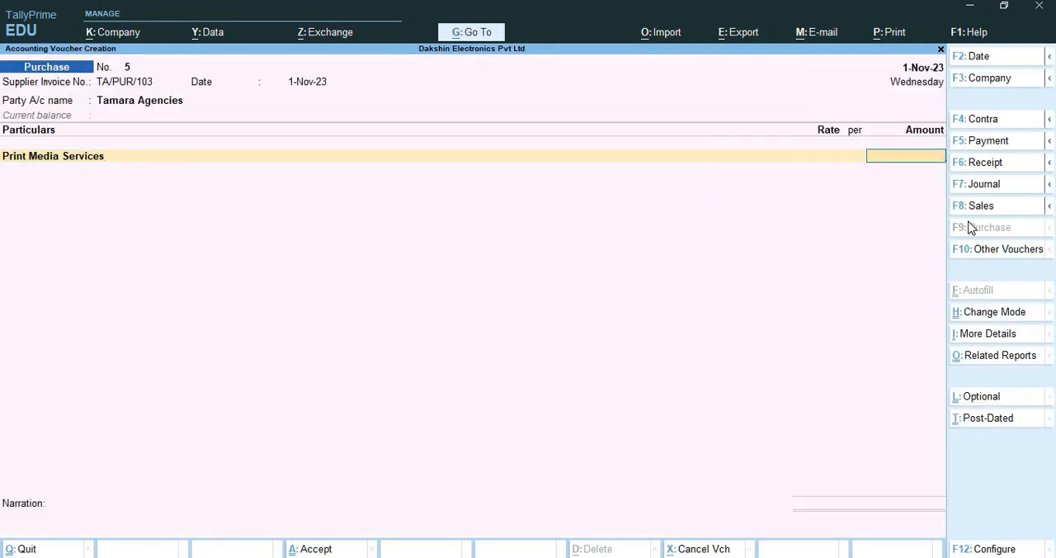
# Enter 90,000 as the Print Media Services amount and add a Central Tax line to the purchase voucher
pyautogui.write('90000')
pyautogui.press('Return')
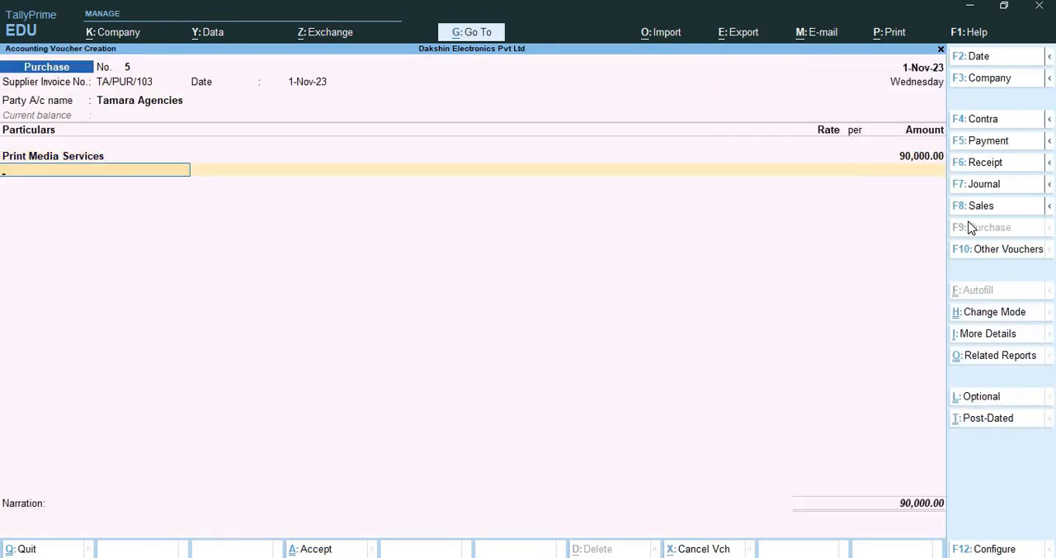
pyautogui.write('Ce')
pyautogui.press('Return')
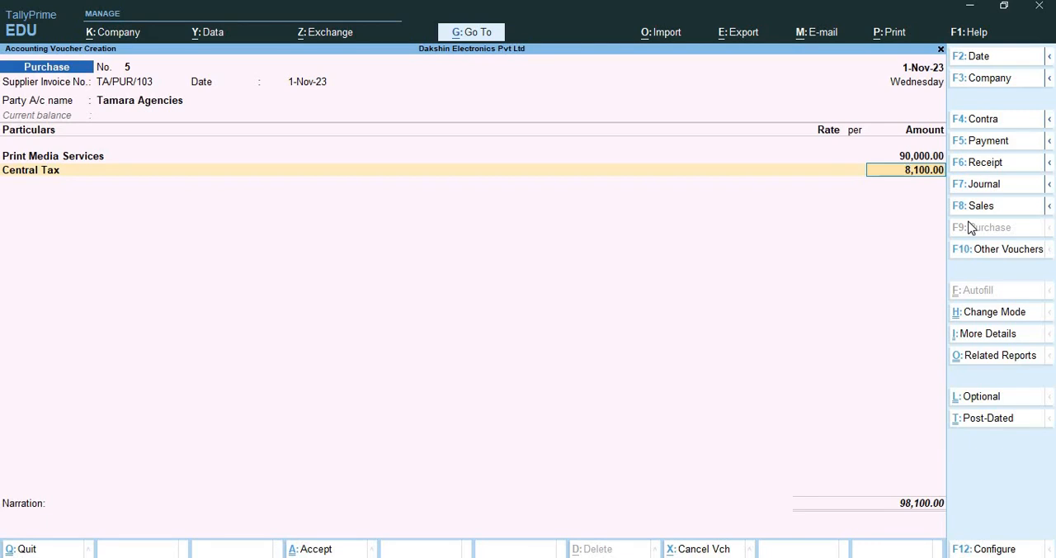
# Reopen the Print Media Services ledger for alteration from the voucher and choose to alter its GST details
pyautogui.press('BackSpace')
pyautogui.press('BackSpace')
pyautogui.press('BackSpace')
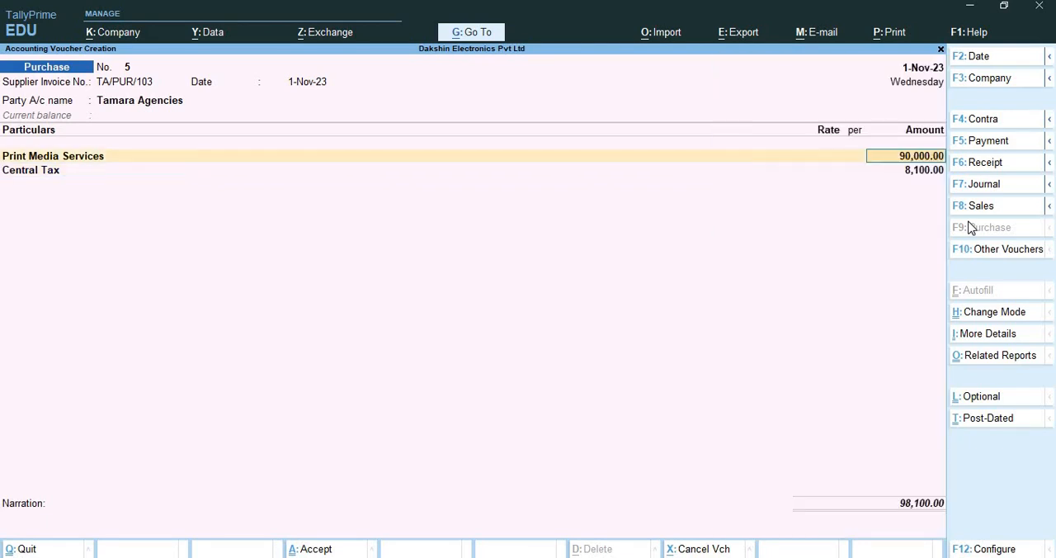
pyautogui.hotkey('ctrl', 'Return')
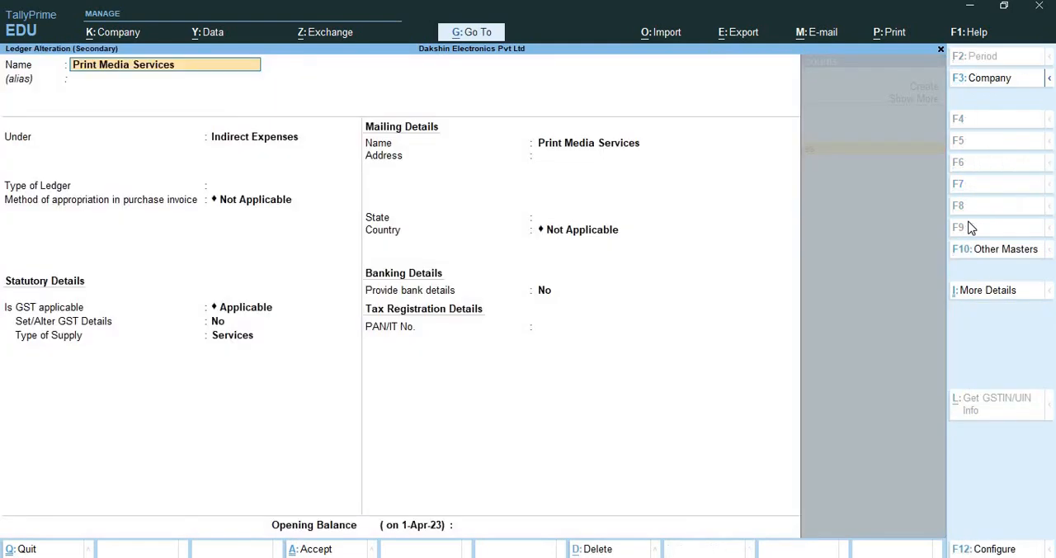
pyautogui.press('Return')
pyautogui.press('Return')
pyautogui.press('Return')
pyautogui.press('Return')
pyautogui.press('Return')
pyautogui.press('Return')
pyautogui.write('y')
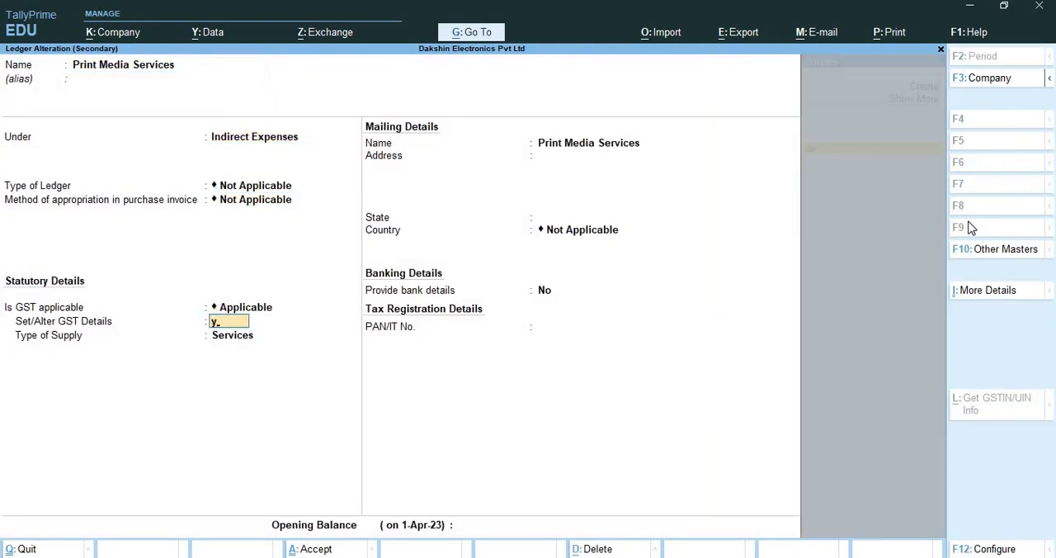
# Revise the ledger's integrated tax rate to 5%, with central and state tax at 2.50% each, applicable from 1-Nov-23
pyautogui.press('Return')
pyautogui.press('Return')
pyautogui.press('Return')
pyautogui.press('Return')
pyautogui.press('Return')
pyautogui.press('Return')
pyautogui.write('5')
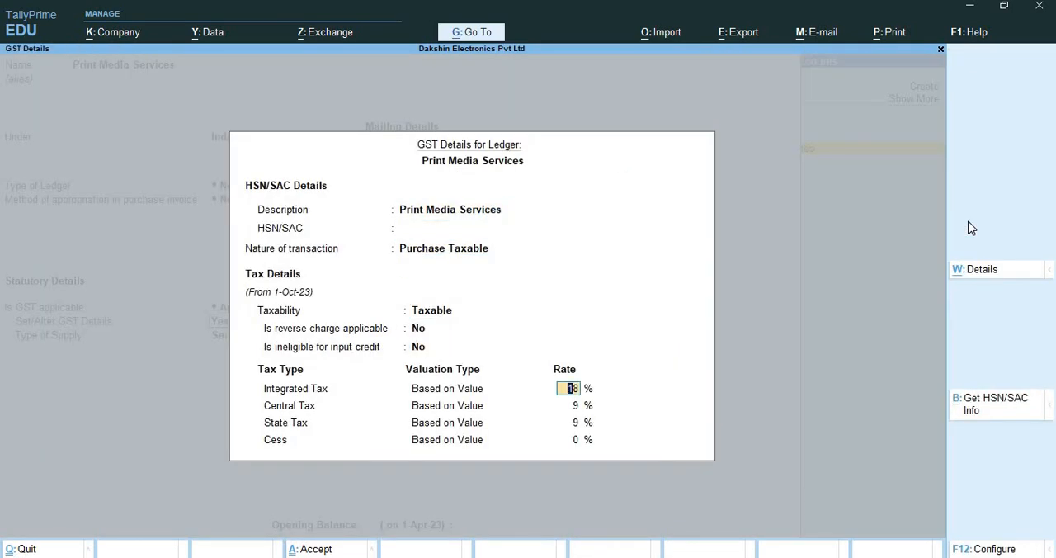
pyautogui.press('Return')
pyautogui.press('Return')
pyautogui.press('Return')
pyautogui.press('Return')
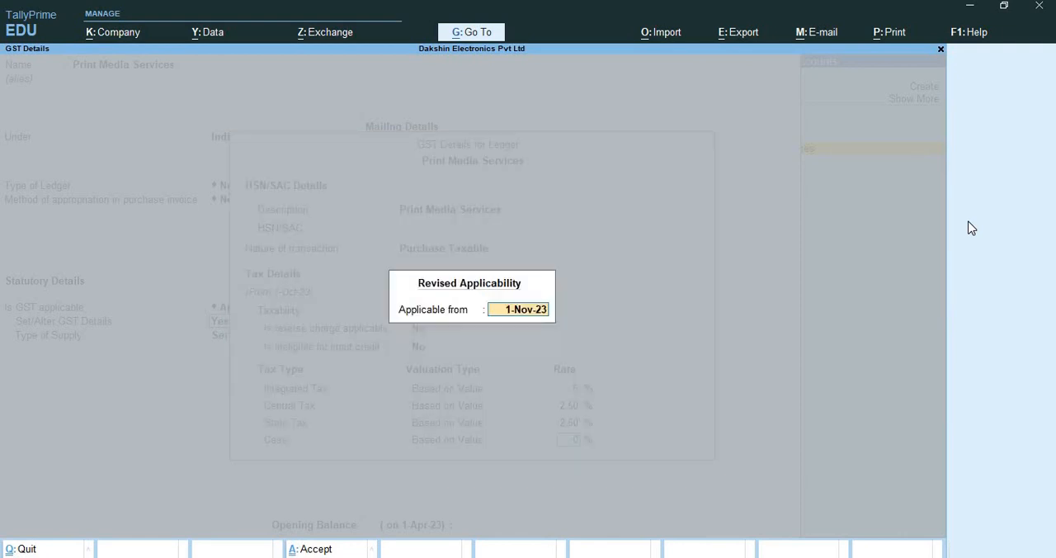
pyautogui.press('Return')
pyautogui.press('Return')
# Save the altered Print Media Services ledger, keeping Services as the supply type and no bank details
pyautogui.press('Return')
pyautogui.press('Return')
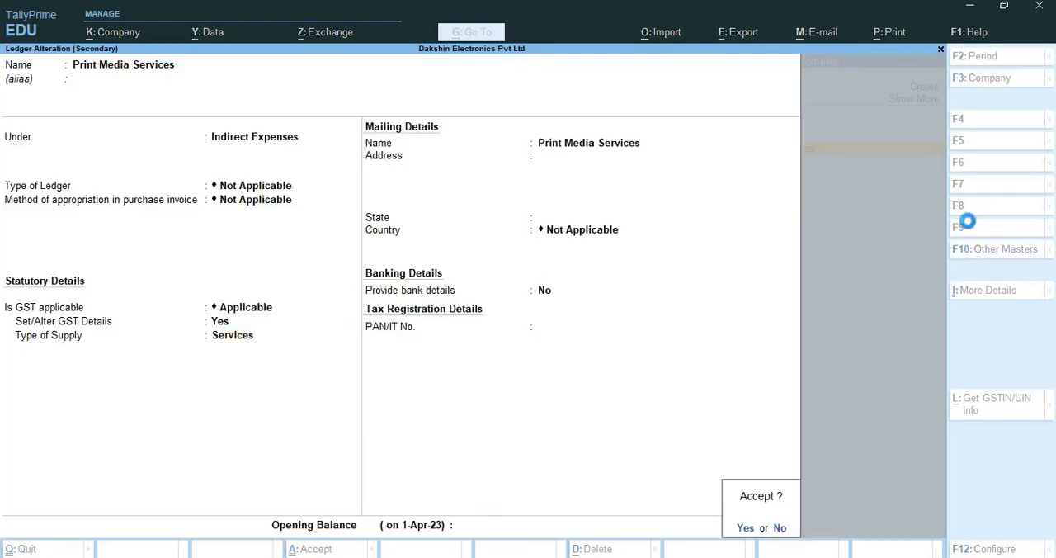
pyautogui.press('Return')
# Reapply Central Tax at the revised rate in the voucher and add a State Tax line
pyautogui.press('Return')
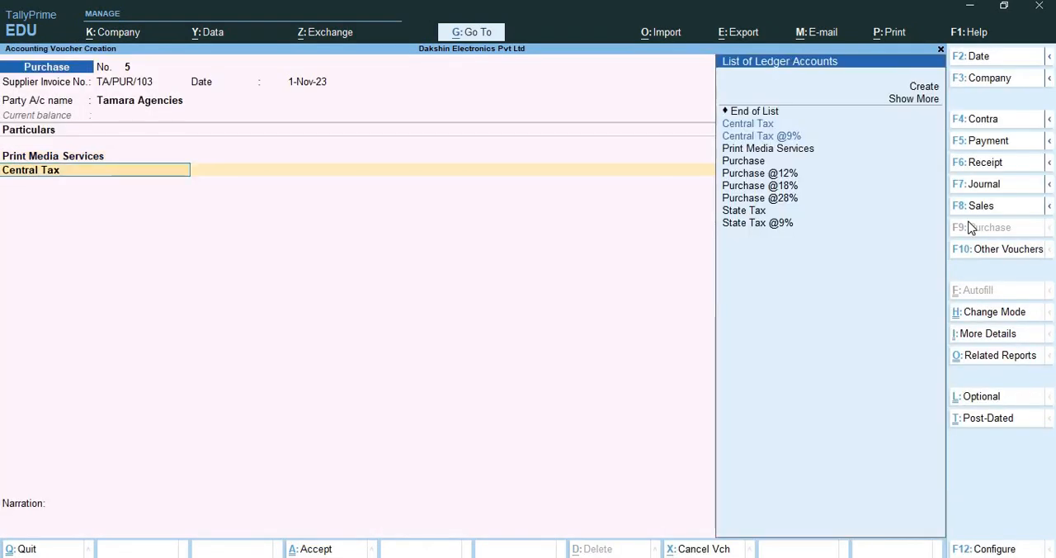
pyautogui.press('Return')
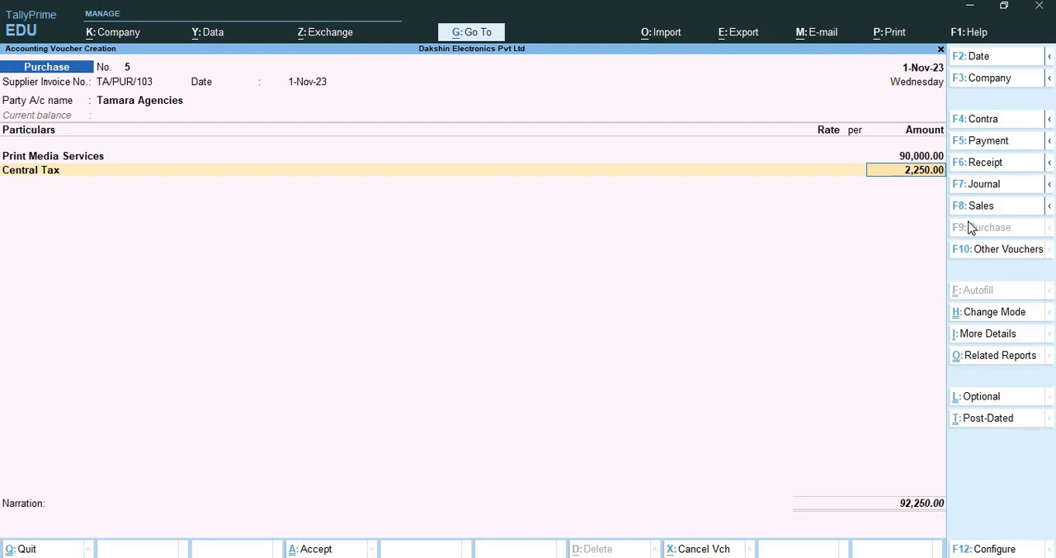
pyautogui.press('Return')
pyautogui.write('Sta')
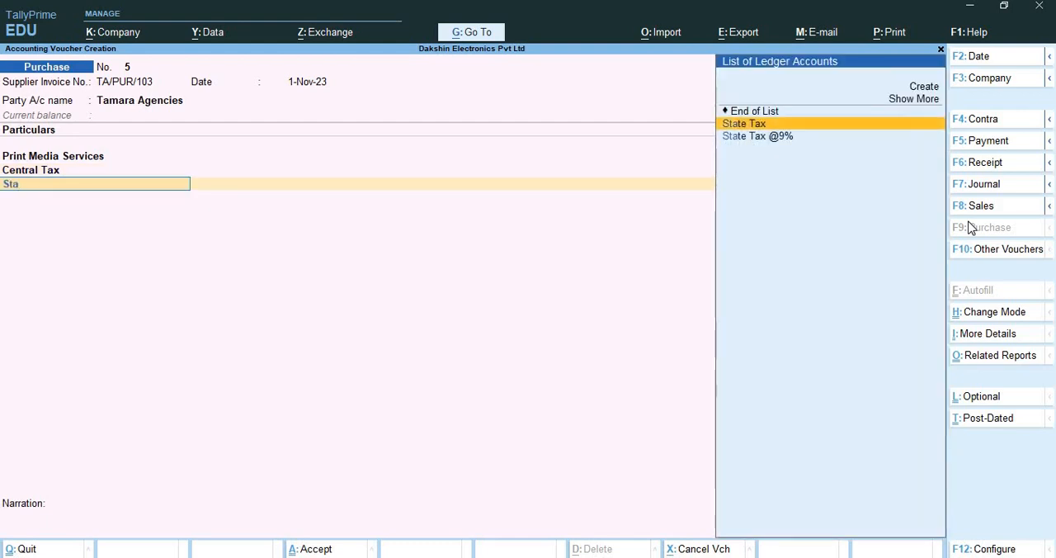
pyautogui.press('Return')
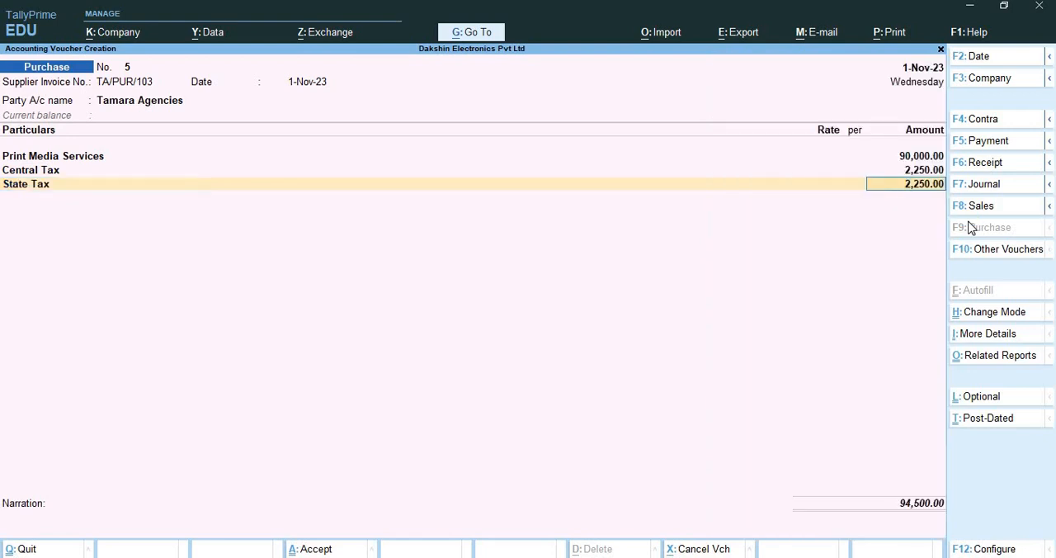
pyautogui.press('Return')
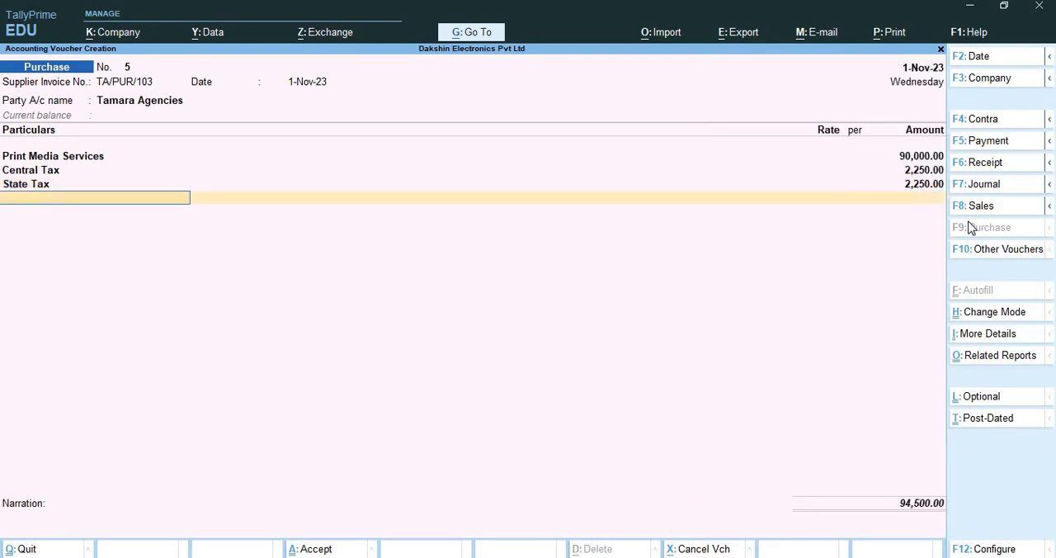
# End the particulars and save the Tamara Agencies purchase voucher without a narration
pyautogui.press('Return')
pyautogui.press('Return')
pyautogui.press('Return')
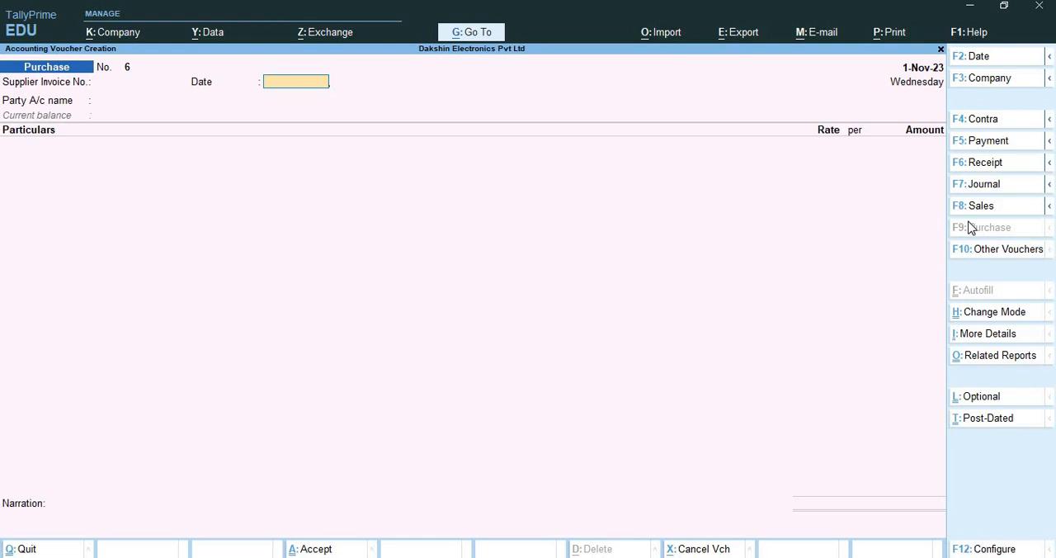
# Switch to a sales voucher and enter reference number 3 with the date 1-Nov-23
pyautogui.press('BackSpace')
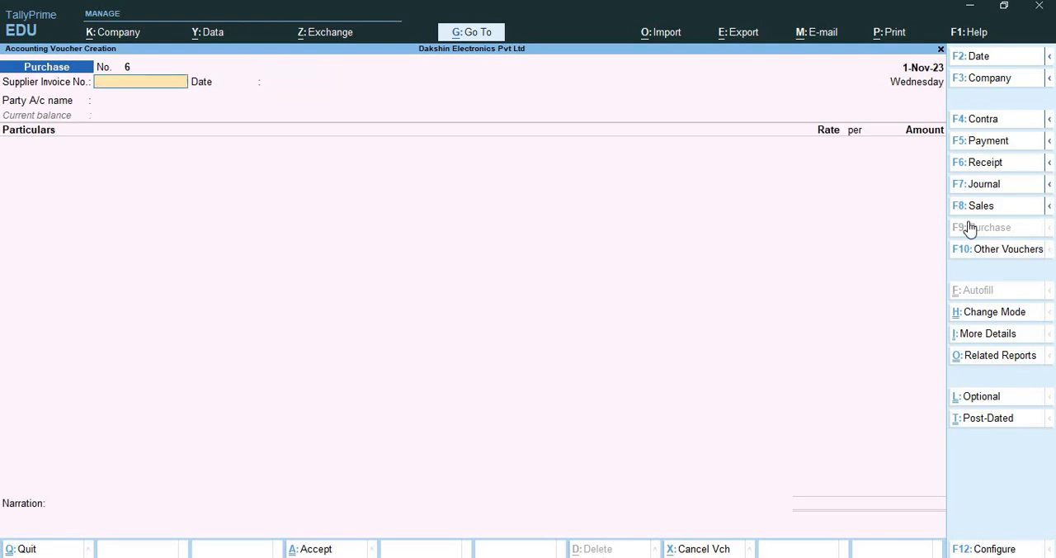
pyautogui.press('F8')
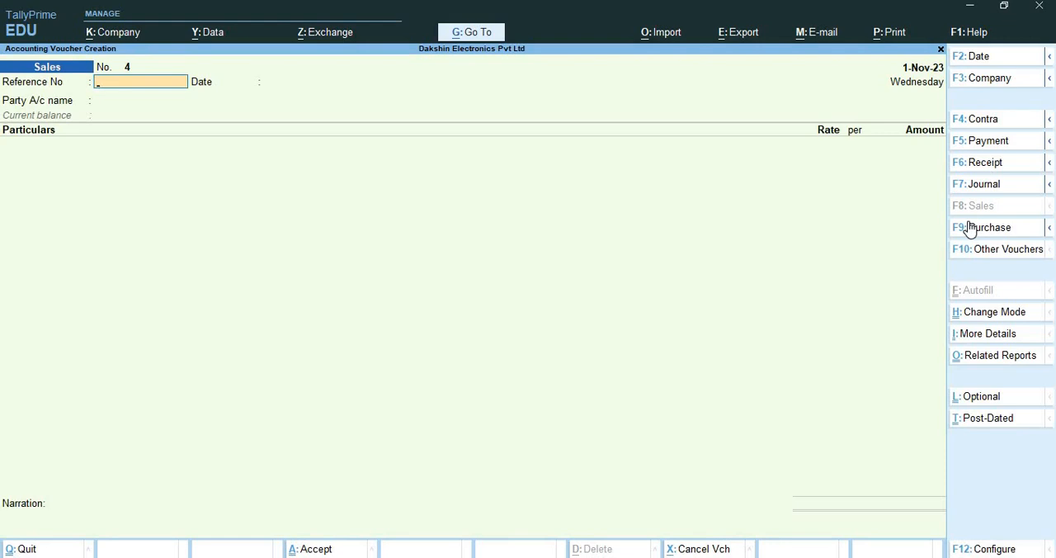
pyautogui.write('3')
pyautogui.press('Return')
pyautogui.press('Return')
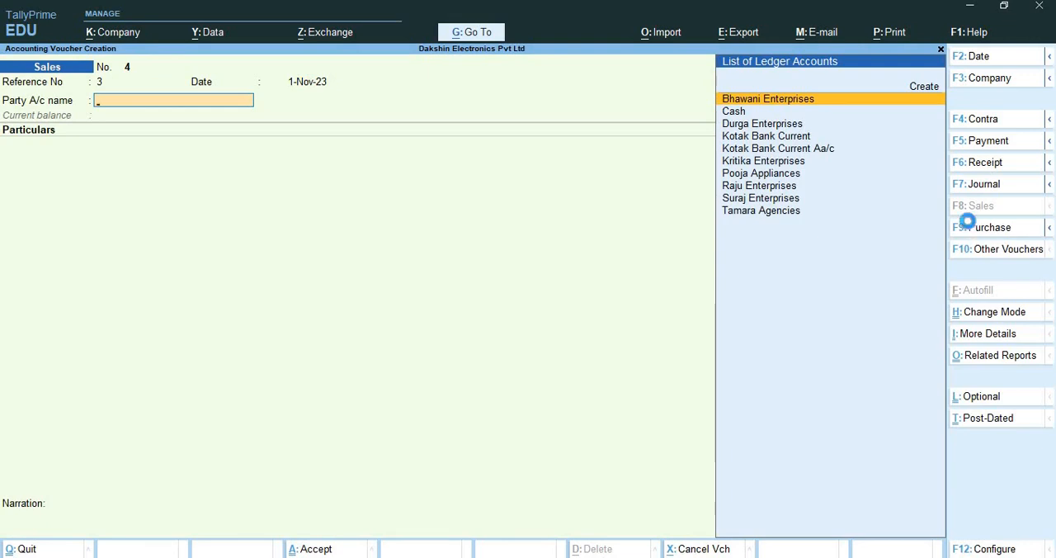
# Choose Bhawani Enterprises as the sales voucher's party, leaving the dispatch details blank and keeping its default buyer details
pyautogui.press('Return')
pyautogui.press('Return')
pyautogui.press('Return')
pyautogui.press('Return')
pyautogui.press('Return')
pyautogui.press('Return')
pyautogui.press('Return')
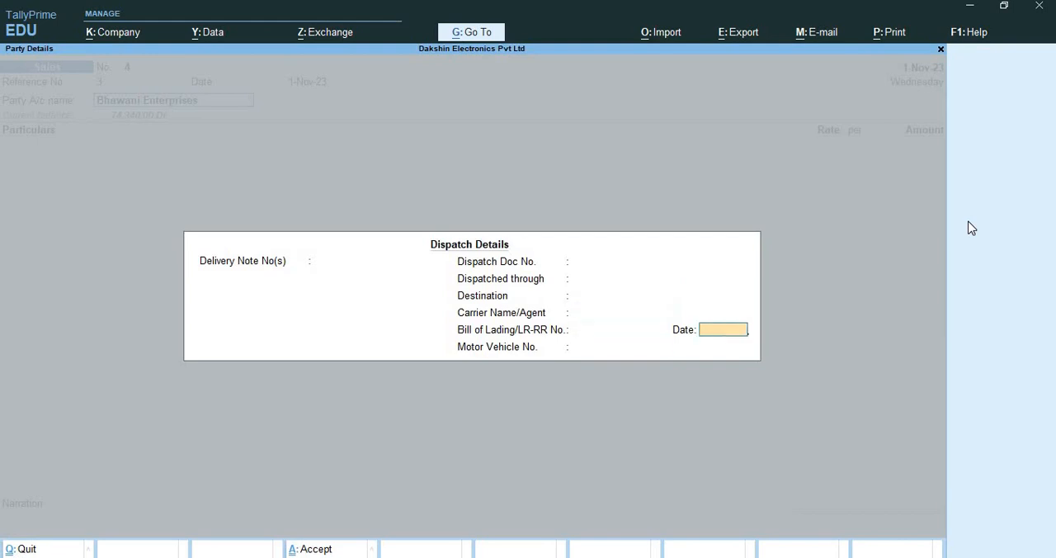
pyautogui.press('Return')
pyautogui.press('Return')
pyautogui.press('Return')
pyautogui.press('Return')
pyautogui.press('Return')
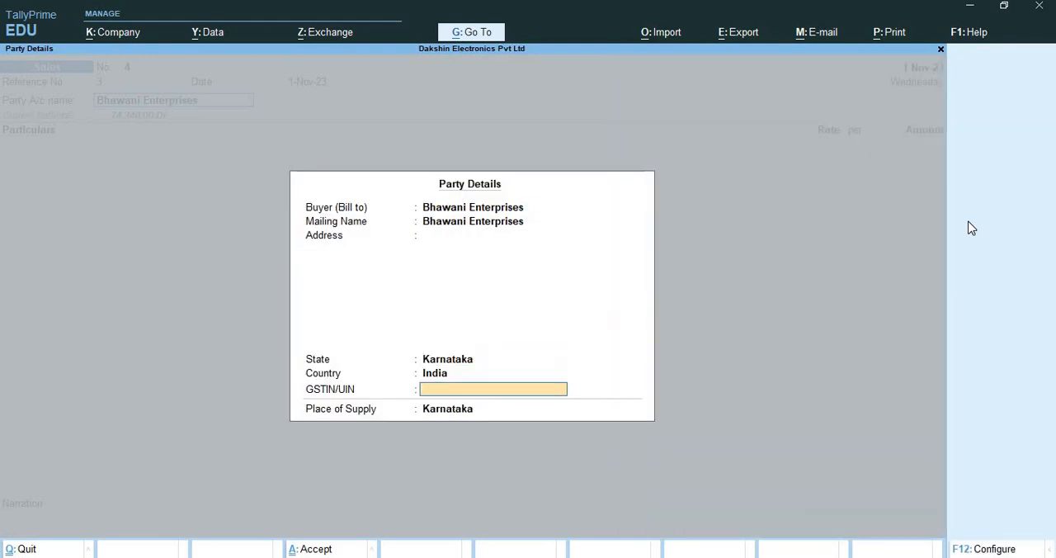
# Enter the buyer's GSTIN and accept the party details with Karnataka as the place of supply
pyautogui.write('29SSSSS1')
pyautogui.write('234S1Z9')
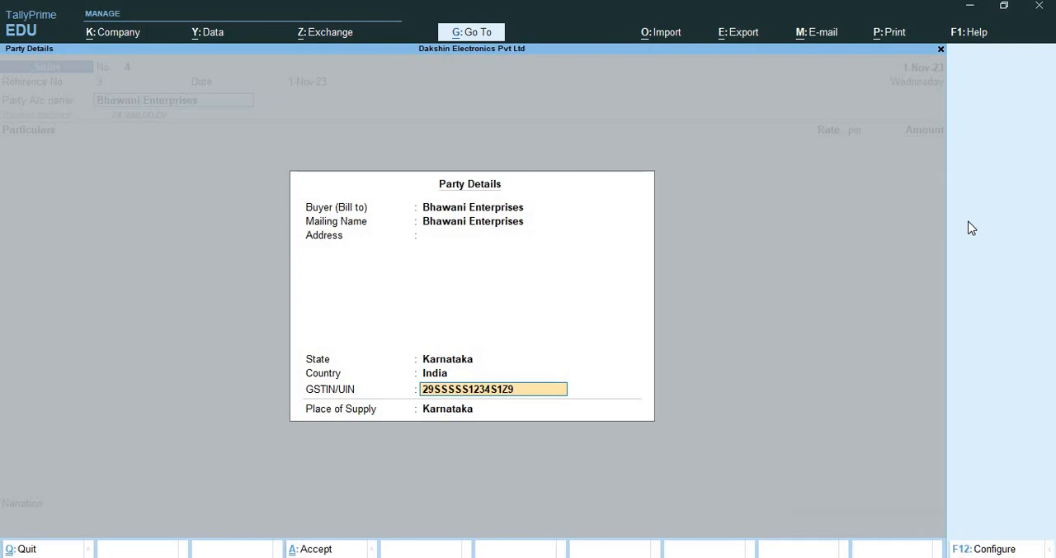
pyautogui.press('Return')
pyautogui.press('Return')
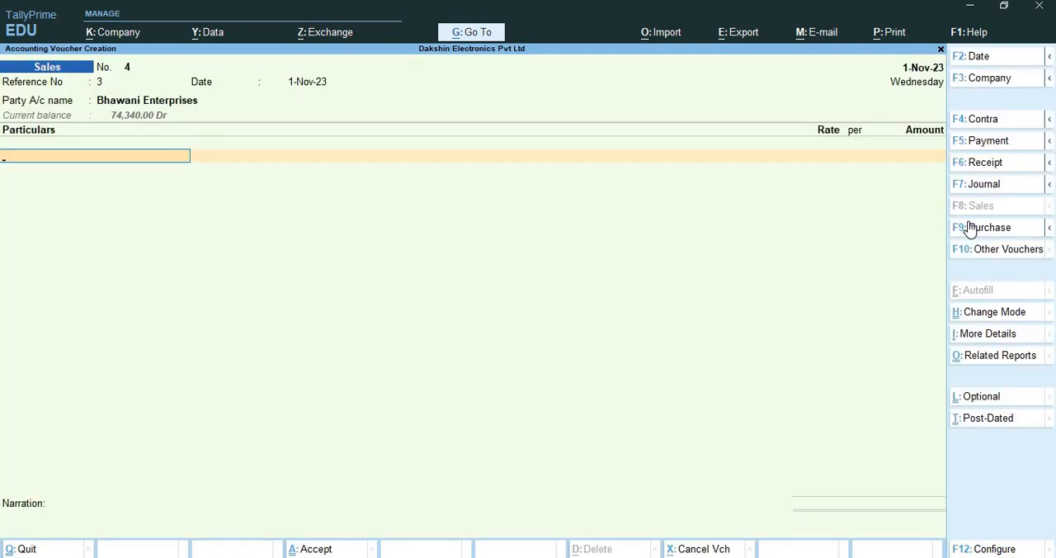
# Create a ledger named "Maiantenece Services" under Indirect Incomes from the voucher's particulars
pyautogui.hotkey('alt', 'c')
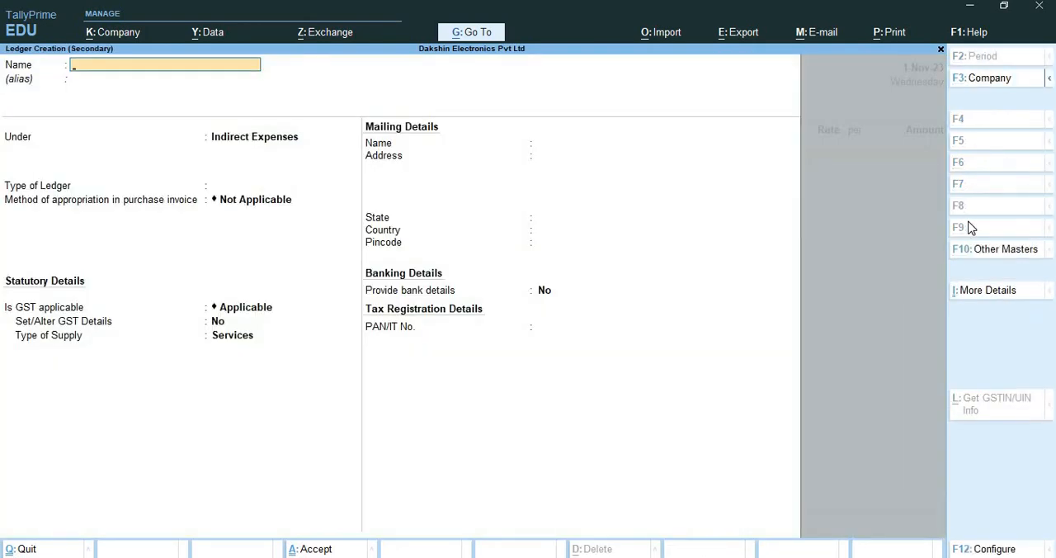
pyautogui.write('Maiantenece Services')
pyautogui.press('Return')
pyautogui.press('Return')
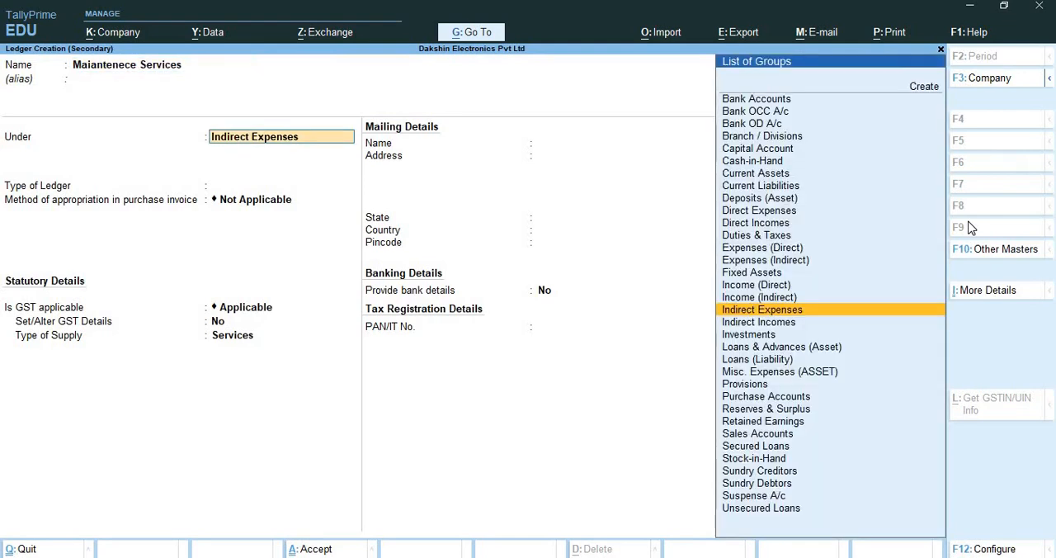
pyautogui.write('Ind')
pyautogui.press('Down')
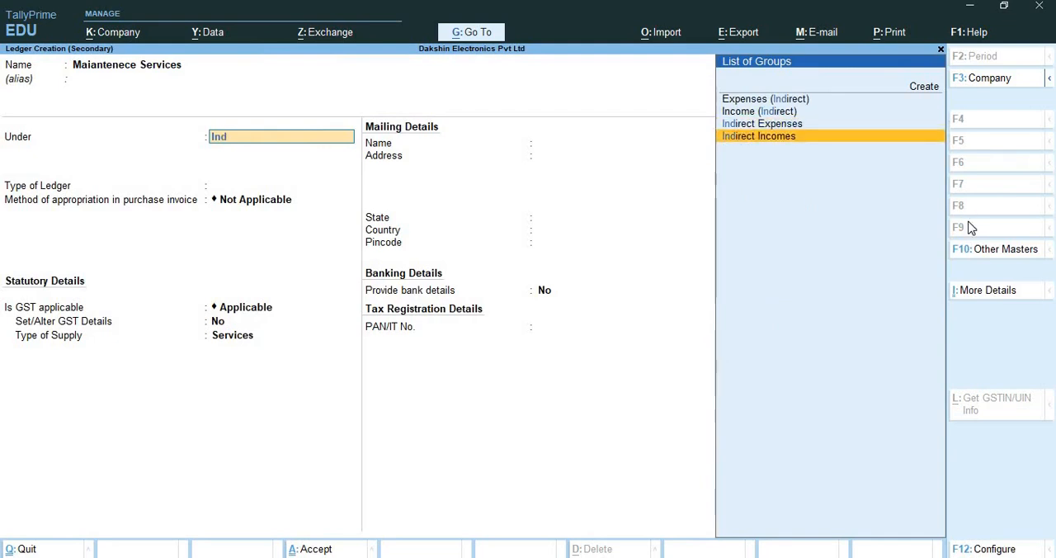
pyautogui.press('Return')
pyautogui.press('Return')
# Enable GST details for the new services ledger and enter the description "Maintaenece Services" without an HSN/SAC code
pyautogui.press('Return')
pyautogui.press('y')
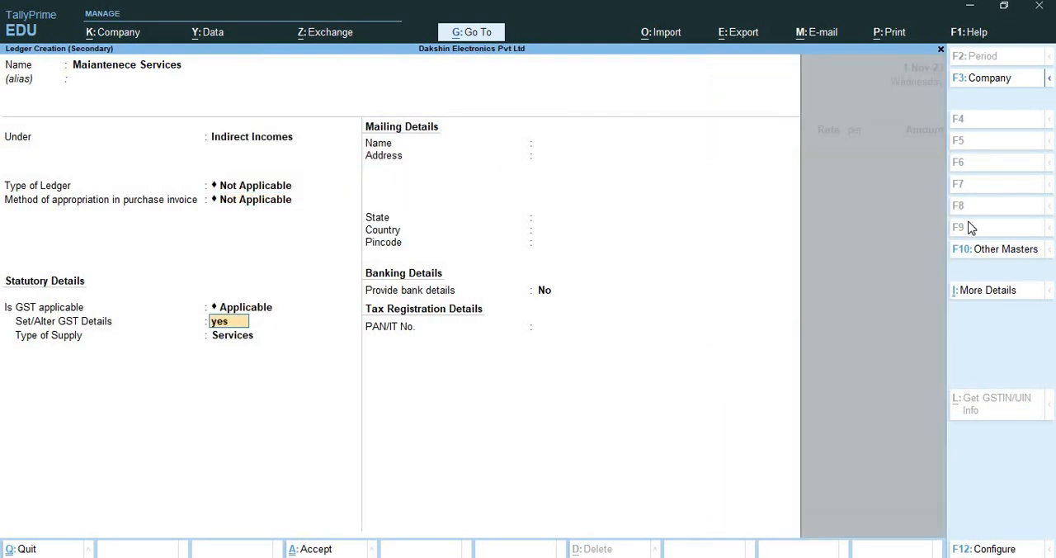
pyautogui.press('Return')
pyautogui.write('M')
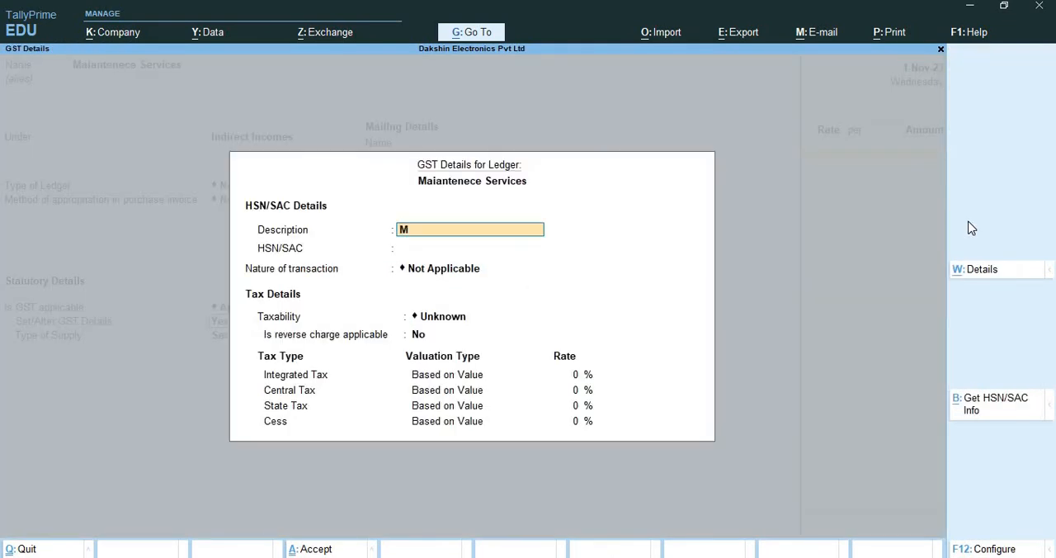
pyautogui.write('aintaenece Services')
pyautogui.press('Return')
# Set the ledger's nature of transaction to Sales Taxable, keeping it taxable without reverse charge
pyautogui.write('Sa')
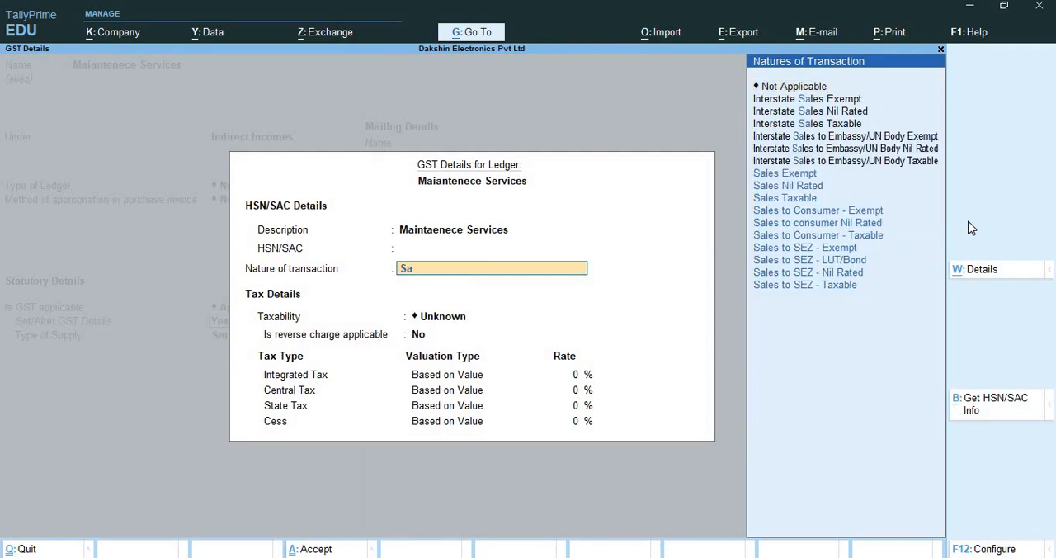
pyautogui.press('Down')
pyautogui.press('Down')
pyautogui.press('Down')
pyautogui.press('Return')
pyautogui.press('Return')
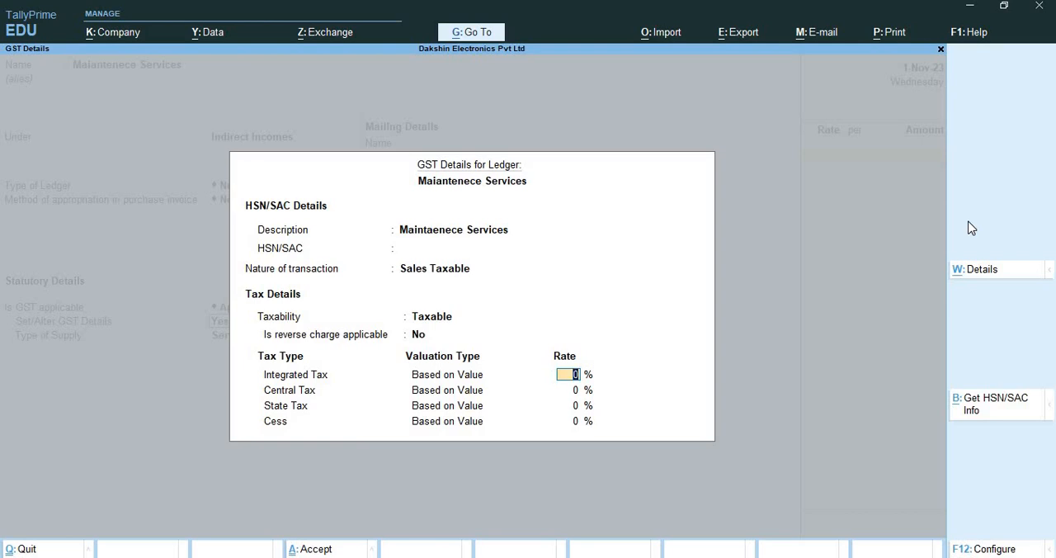
# Set the Integrated Tax rate to 18% and save the ledger with Services as the supply type
pyautogui.write('18')
pyautogui.press('Return')
pyautogui.press('Return')
pyautogui.press('Return')
pyautogui.press('Return')
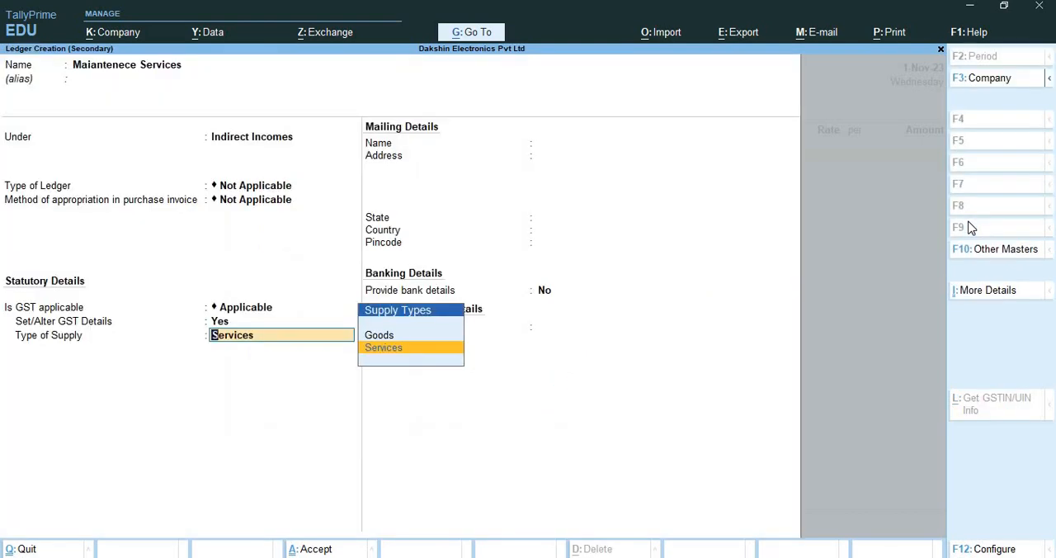
pyautogui.press('Return')
pyautogui.press('Return')
pyautogui.press('Return')
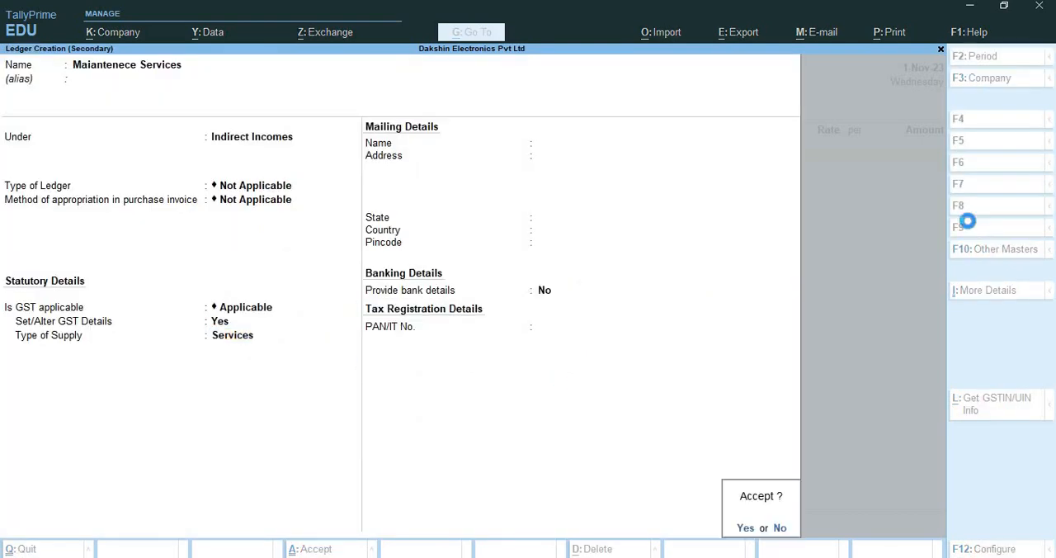
pyautogui.press('Return')
# Enter 5000 as the maintenance service amount and add Central Tax and State Tax lines
pyautogui.write('50000')
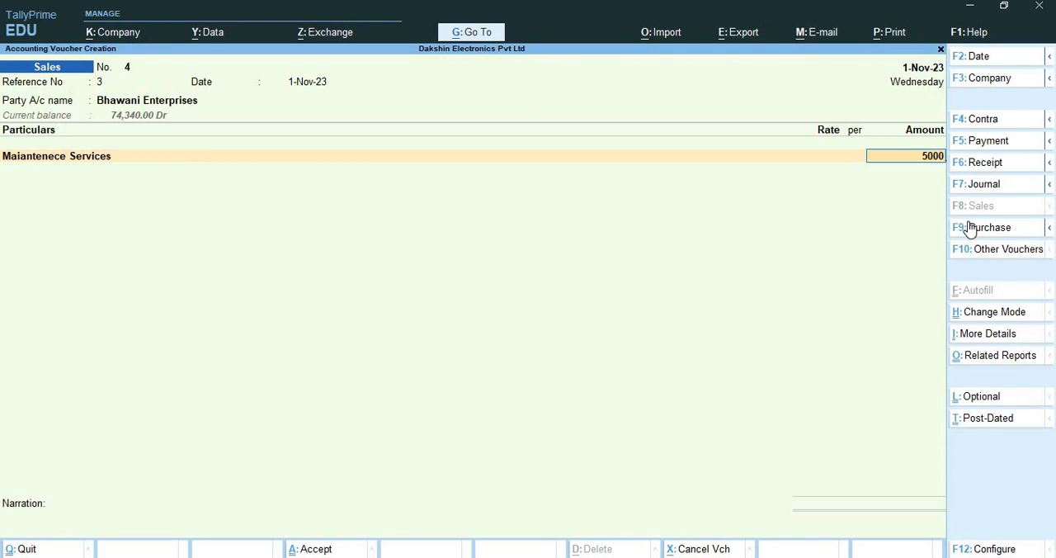
pyautogui.press('Return')
pyautogui.write('Cen')
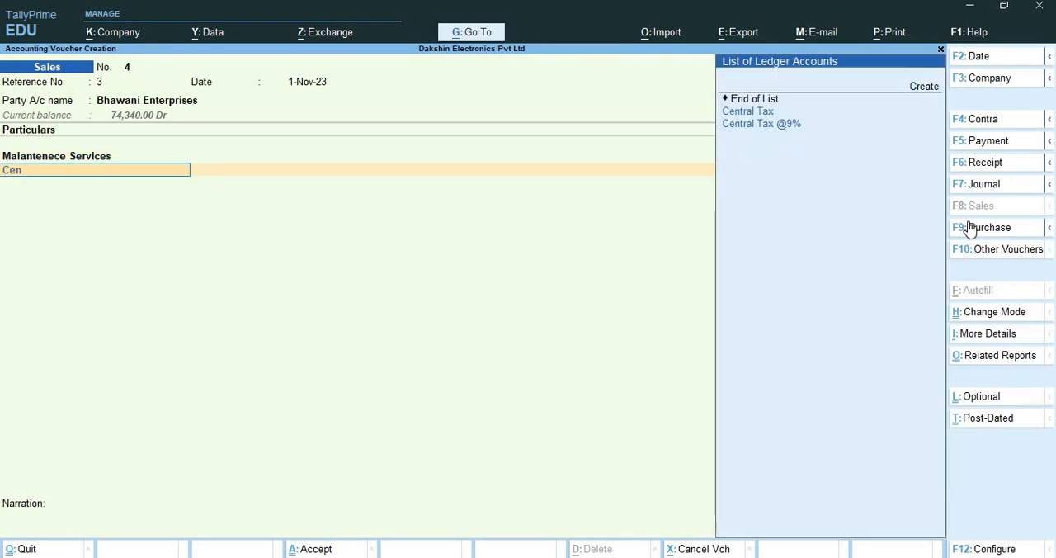
pyautogui.press('Return')
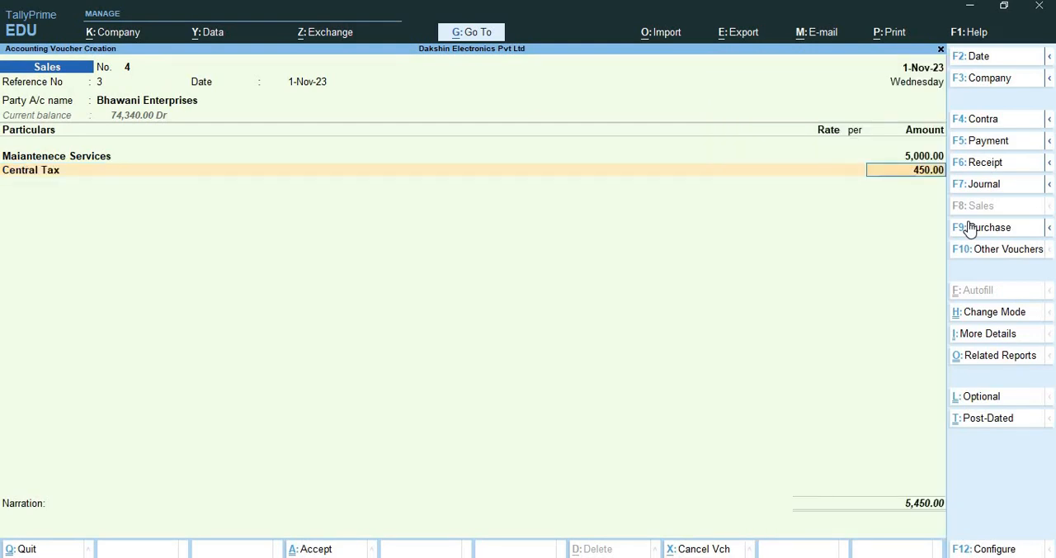
pyautogui.press('Return')
pyautogui.write('Sta')
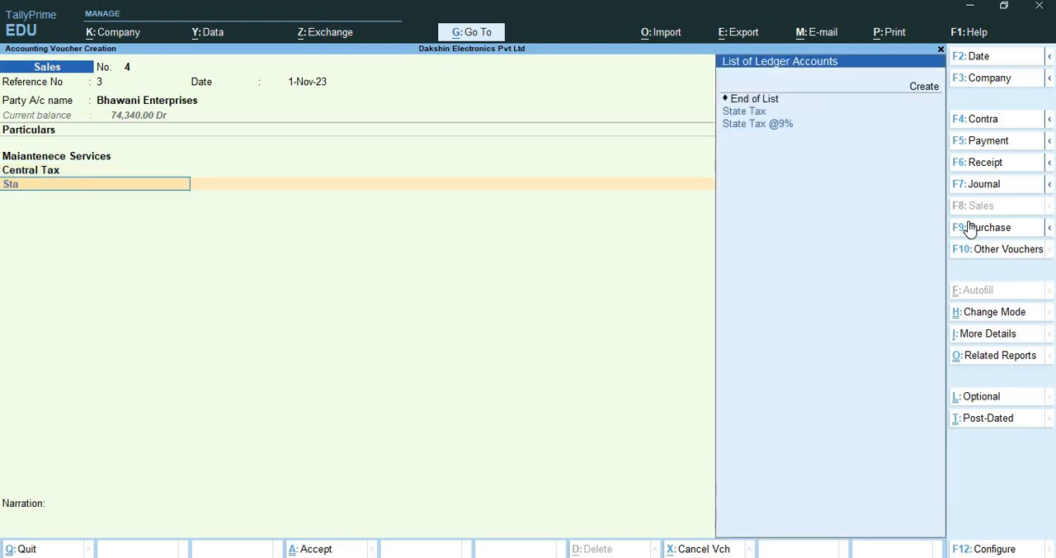
pyautogui.press('Return')
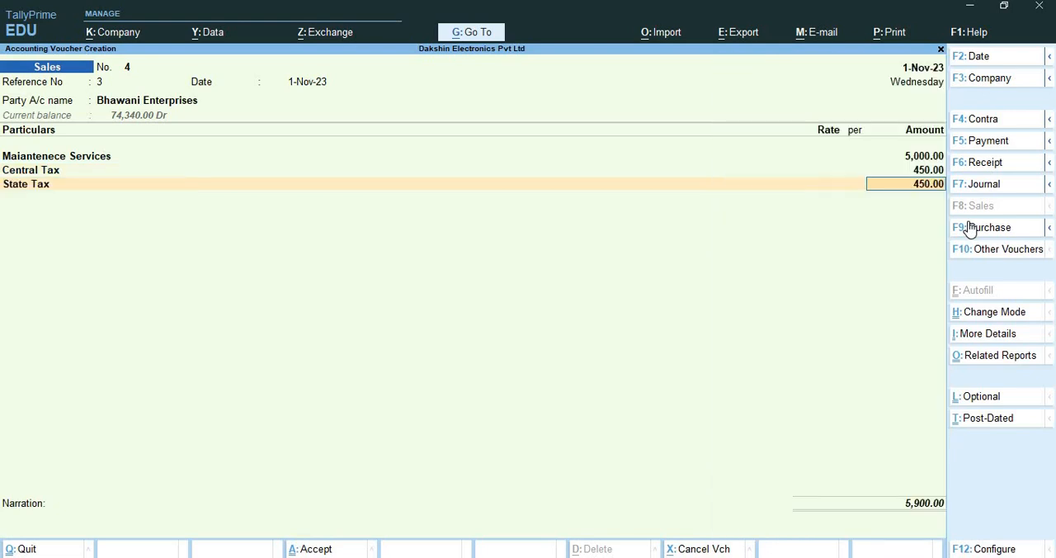
# End the particulars and save the Bhawani Enterprises sales voucher without a narration
pyautogui.press('Return')
pyautogui.press('Return')
pyautogui.press('Return')
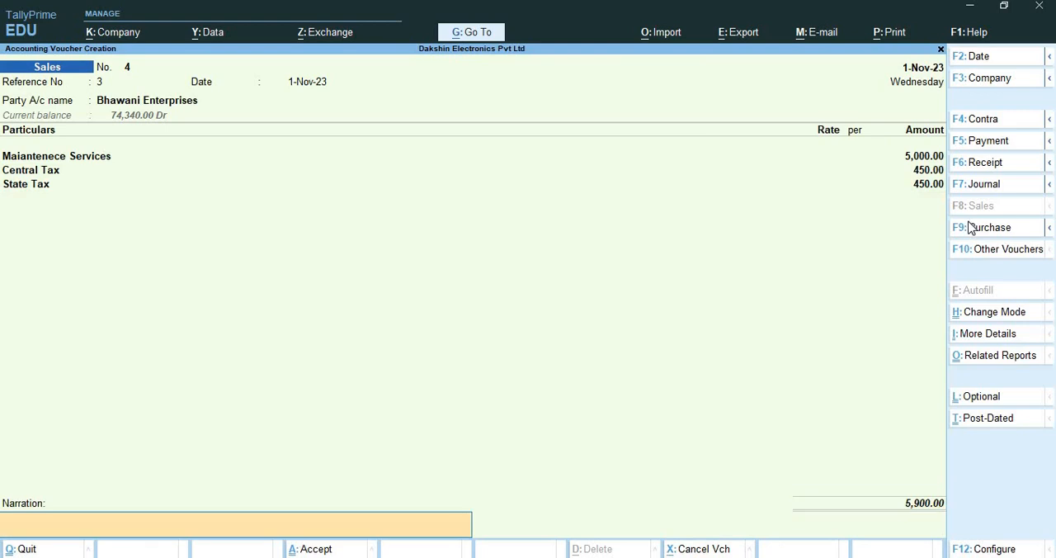
pyautogui.press('Return')
pyautogui.press('Return')
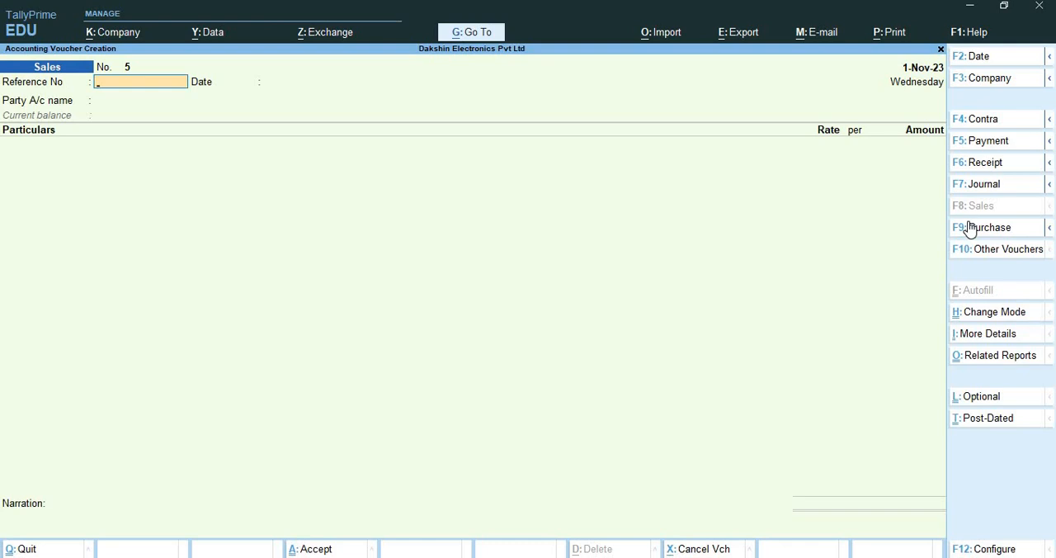
# Switch to a purchase voucher and turn on Show more configurations in its voucher configuration, keeping the other settings
pyautogui.click(982, 235)
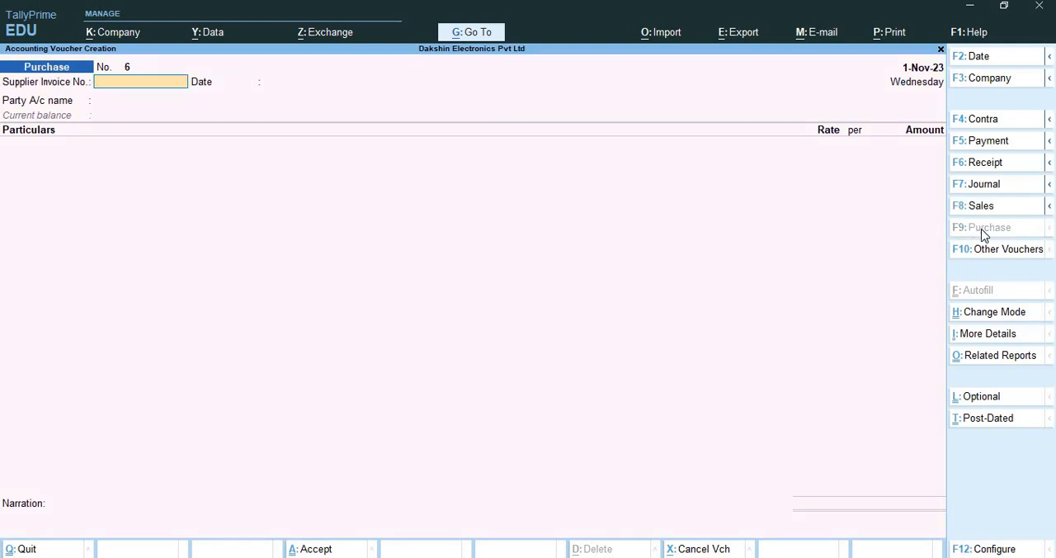
pyautogui.press('F12')
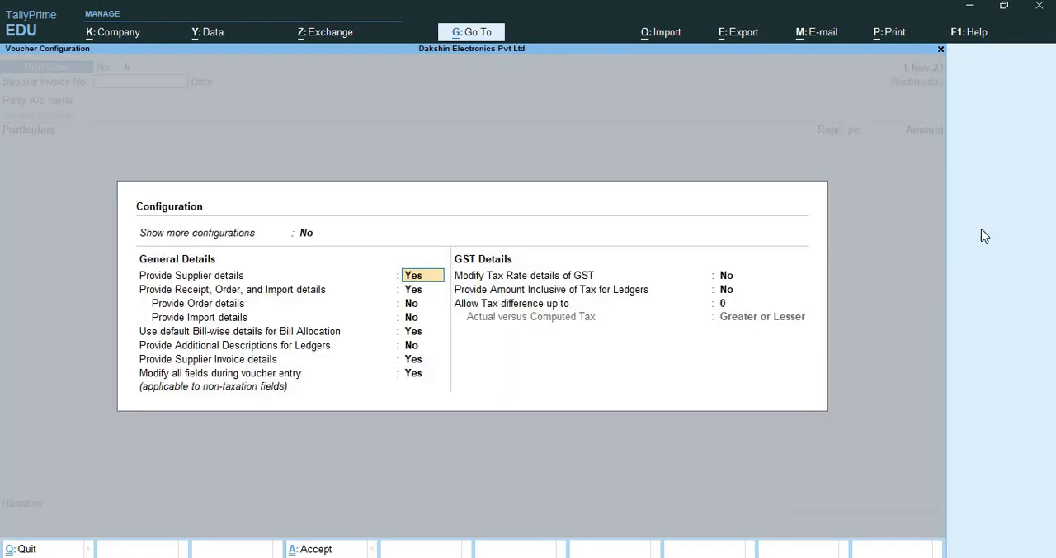
pyautogui.press('Up')
pyautogui.write('y')
pyautogui.press('Return')
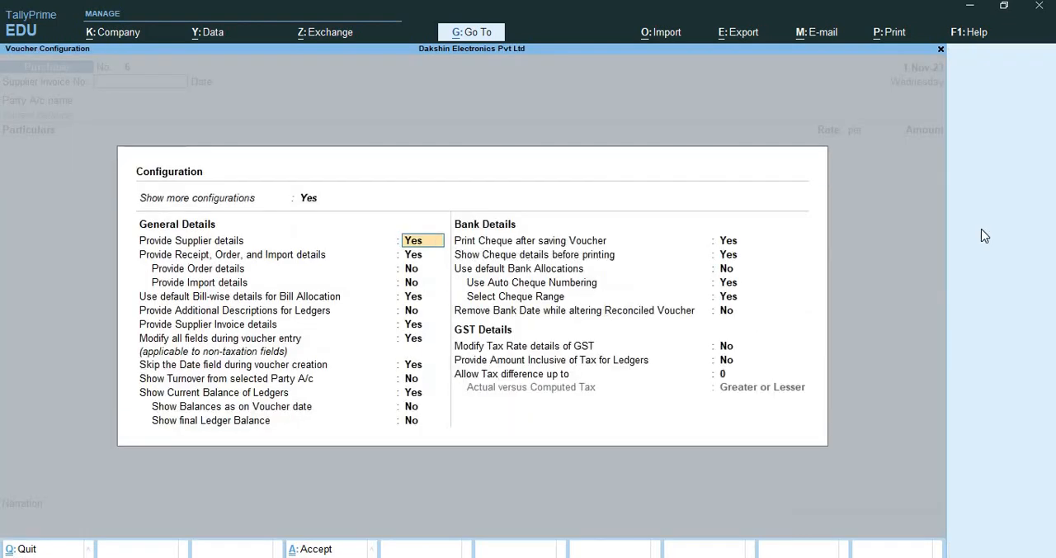
pyautogui.press('Return')
pyautogui.press('Return')
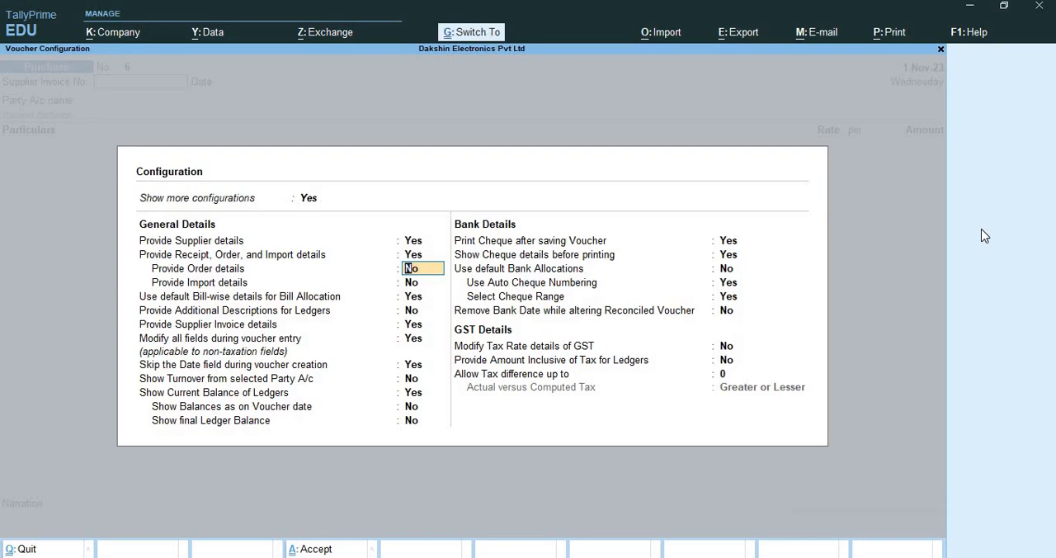
pyautogui.hotkey('ctrl', 'a')
# Change the purchase voucher mode to Item Invoice
pyautogui.hotkey('ctrl', 'h')
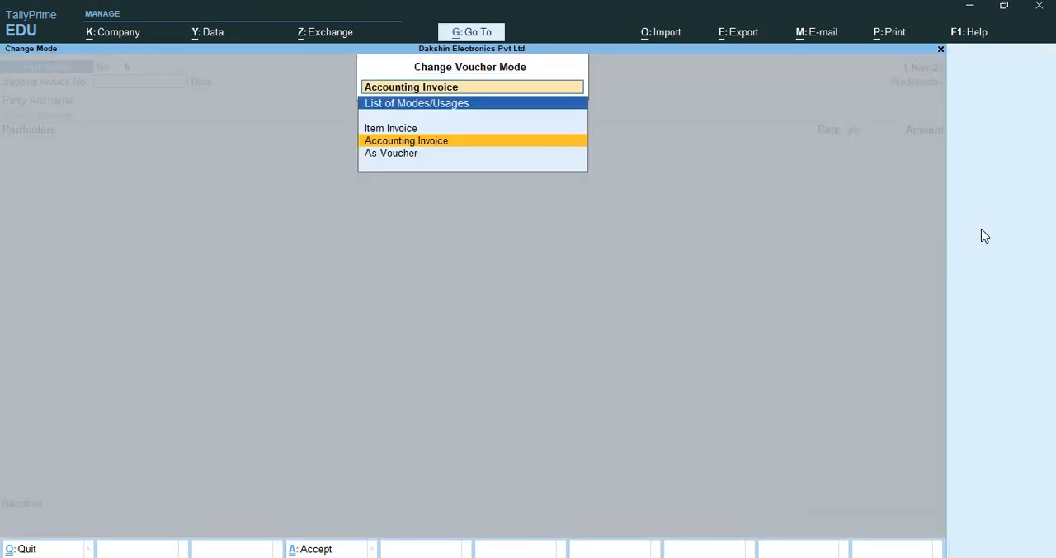
pyautogui.press('Up')
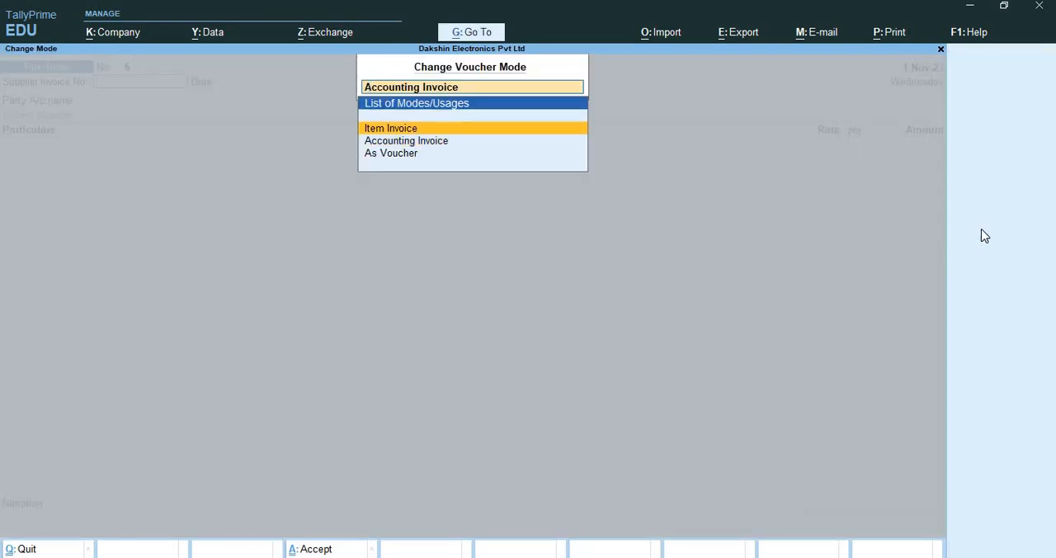
pyautogui.press('Return')
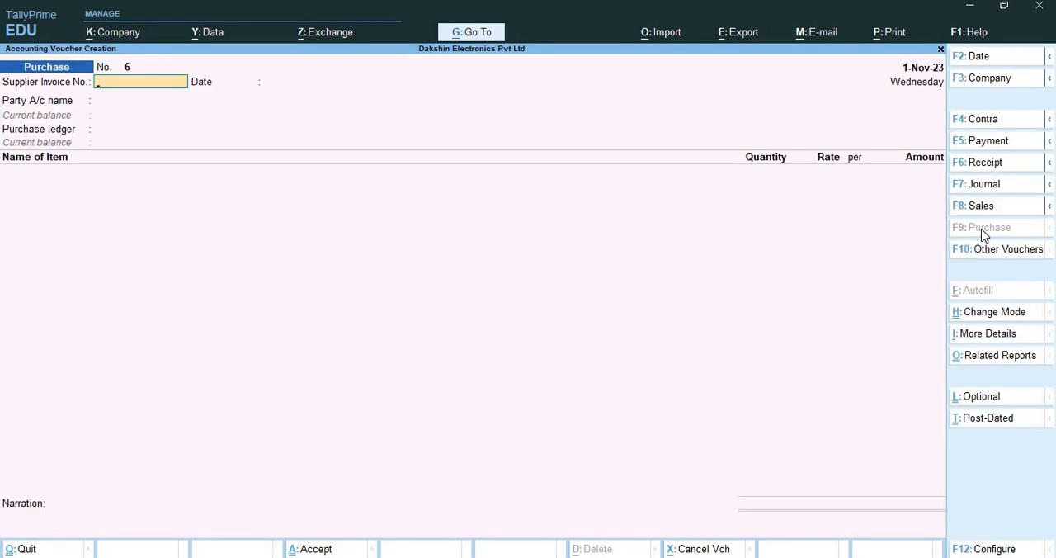
# Enter KSS/PUR/04 as the supplier invoice number
pyautogui.write('KSS/PUR/04')
pyautogui.press('Return')
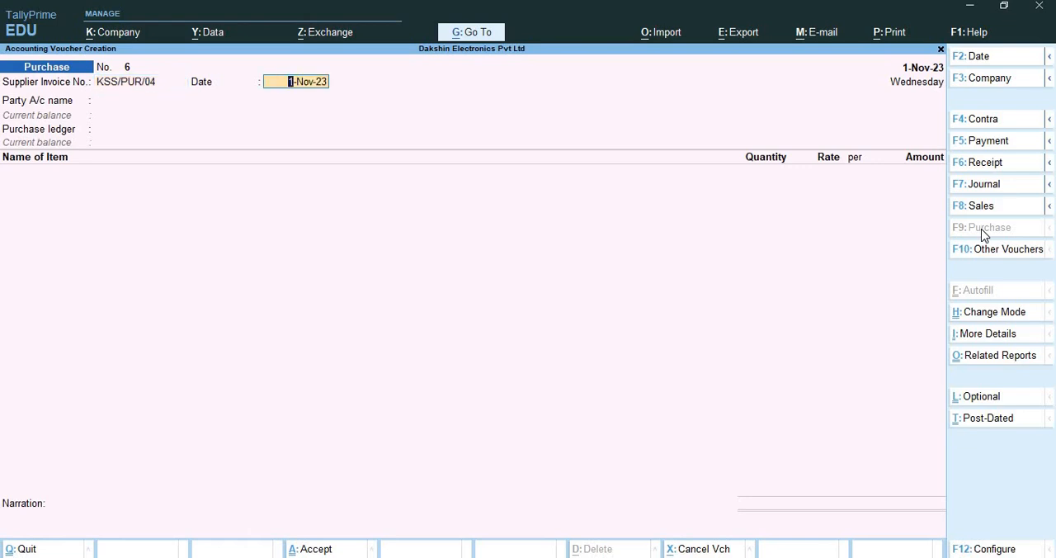
# Set both the voucher date and the supplier invoice date to 2-Nov-23
pyautogui.press('F2')
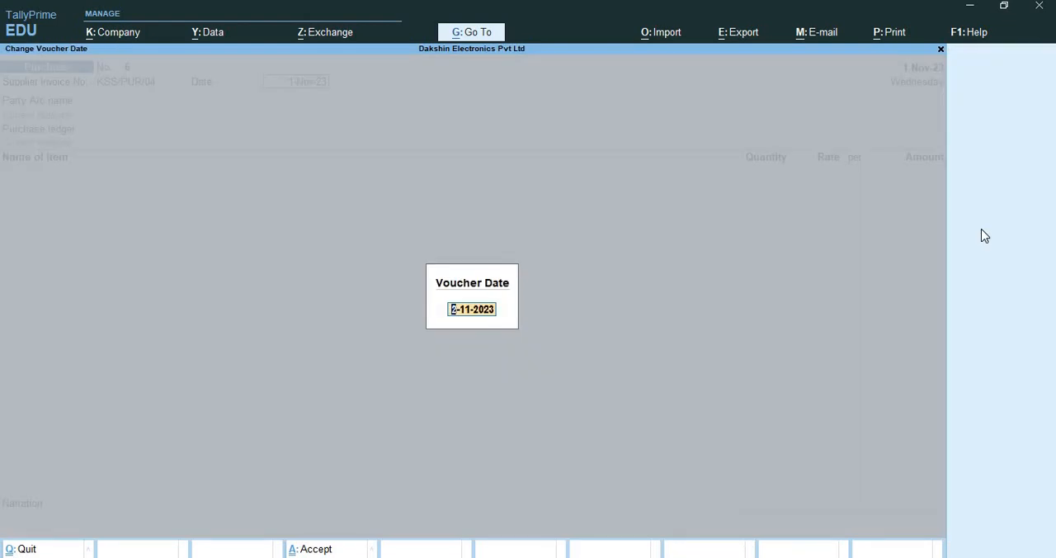
pyautogui.press('Return')
pyautogui.write('2-')
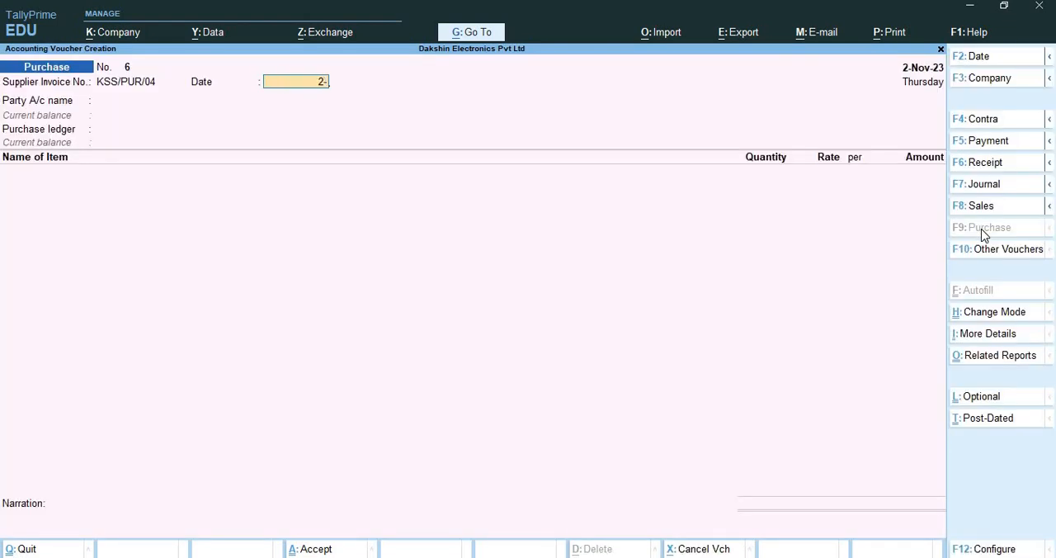
pyautogui.press('Return')
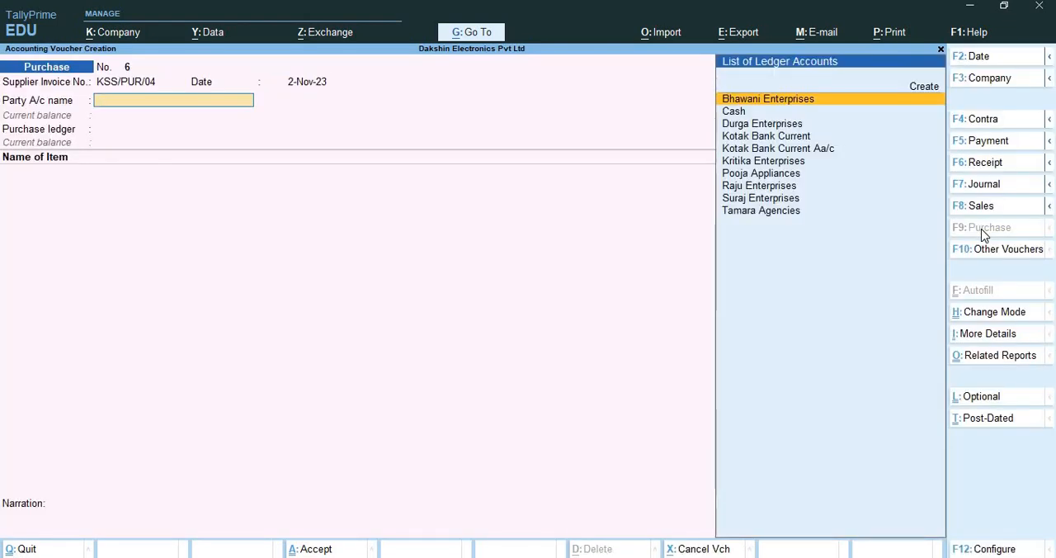
# Start a new party ledger from the purchase voucher and name it KSS Enterprises
pyautogui.hotkey('alt', 'c')
pyautogui.write('KK')
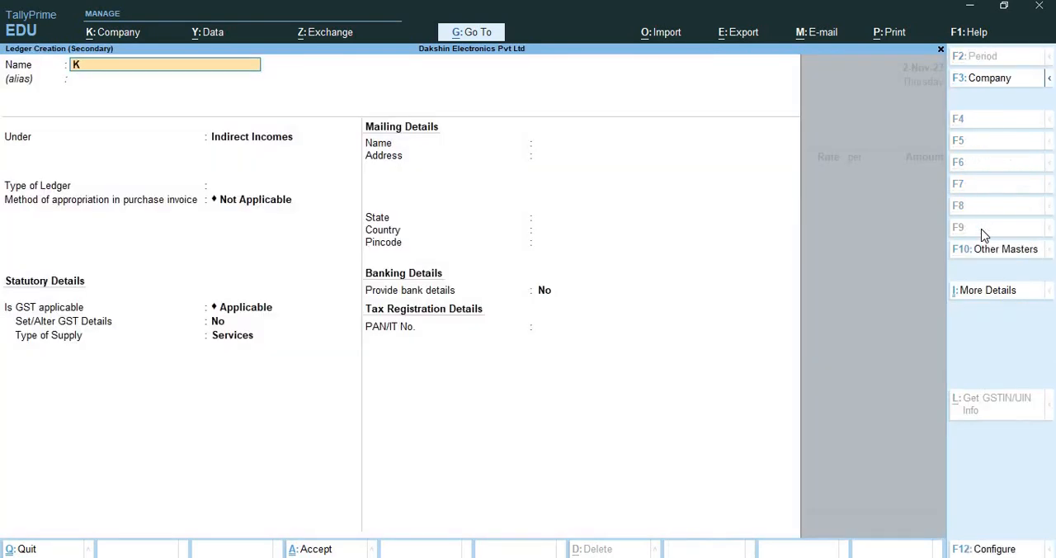
pyautogui.press('BackSpace')
pyautogui.write('SS Enterorise')
pyautogui.press('BackSpace')
pyautogui.press('BackSpace')
pyautogui.press('BackSpace')
pyautogui.press('BackSpace')
pyautogui.press('BackSpace')
pyautogui.write('prises')
pyautogui.press('Return')
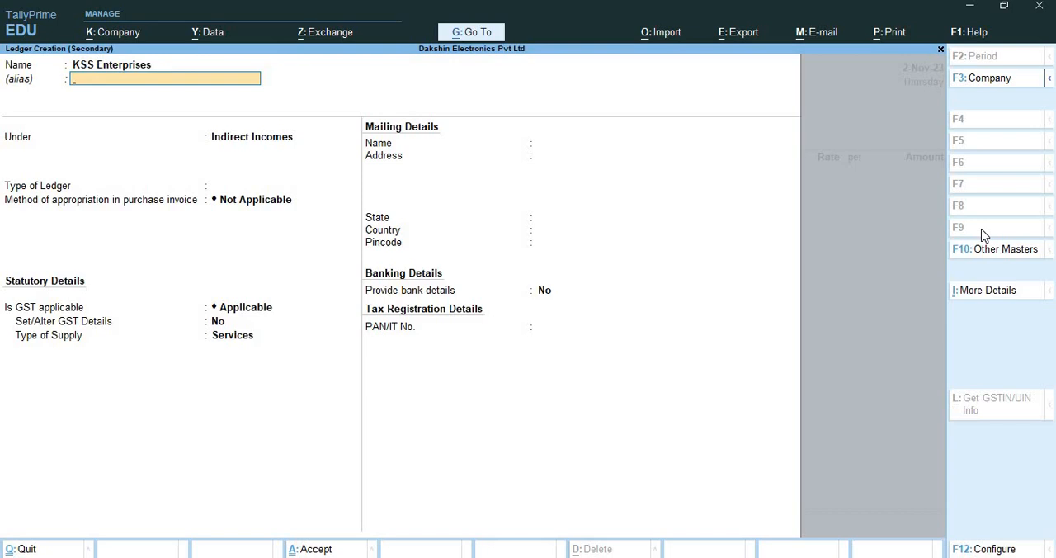
# Place the KSS Enterprises ledger under Sundry Creditors, keeping bill-by-bill balances on and the address blank
pyautogui.press('Return')
pyautogui.press('Return')
pyautogui.press('BackSpace')
pyautogui.write('Sun')
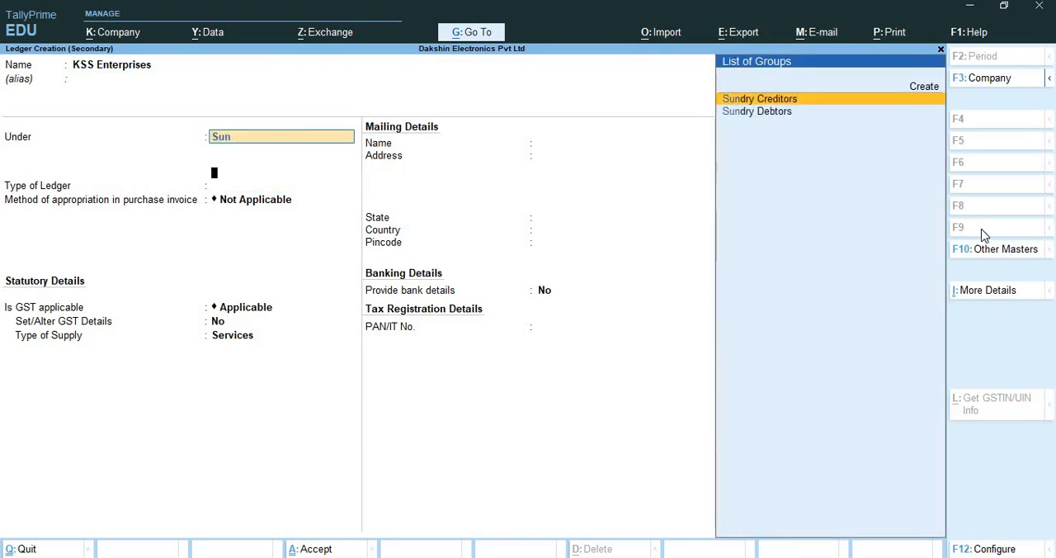
pyautogui.press('Return')
pyautogui.press('Return')
pyautogui.press('Return')
pyautogui.press('Return')
pyautogui.press('Return')
pyautogui.press('Return')
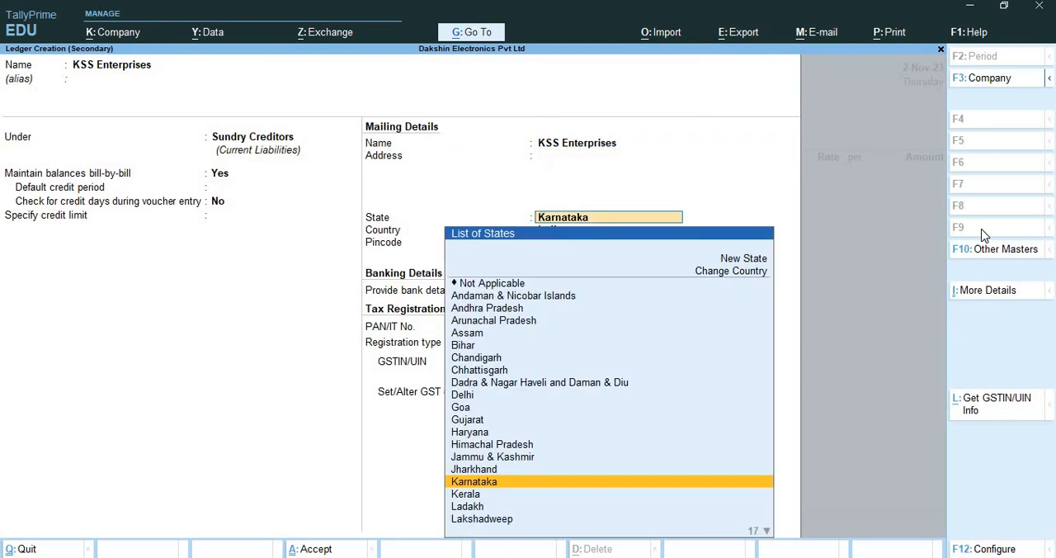
# Set the supplier ledger's state to Andhra Pradesh, leave pincode and PAN blank, and keep the registration type as Regular
pyautogui.write('An')
pyautogui.press('Down')
pyautogui.press('Down')
pyautogui.press('Return')
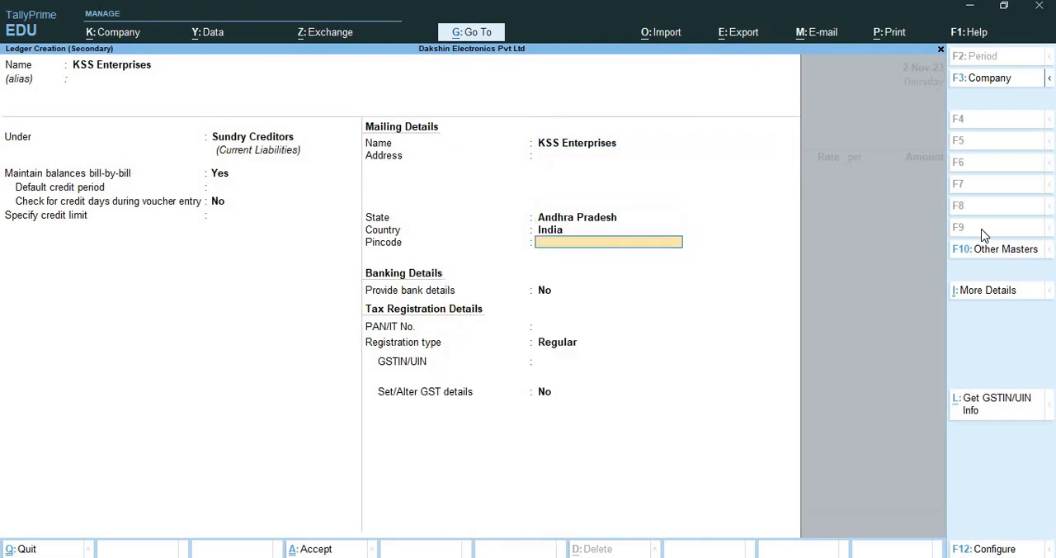
pyautogui.press('Return')
pyautogui.press('Return')
pyautogui.press('Return')
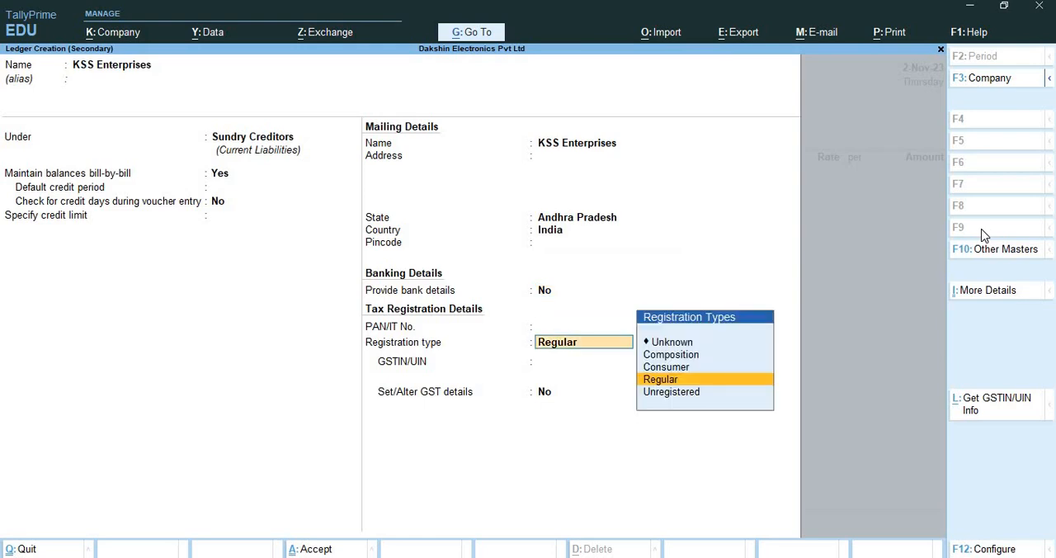
pyautogui.press('Return')
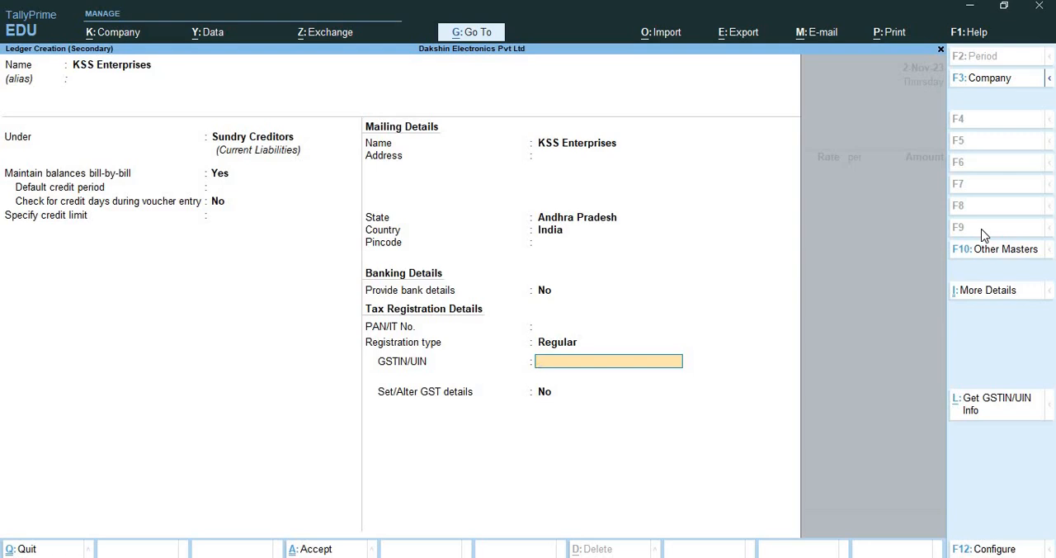
# Enter the supplier's GSTIN and save the new ledger without setting additional GST details
pyautogui.write('37GGGGG1234G1Z9')
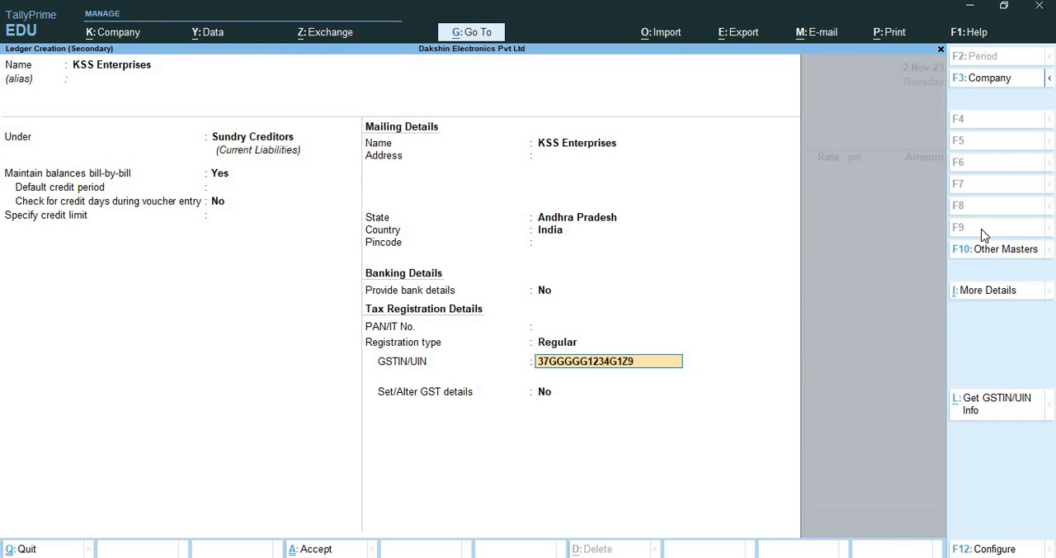
pyautogui.press('Return')
# Accept blank receipt details and the party details, and choose Purchase as the voucher's purchase ledger
pyautogui.press('Return')
pyautogui.press('Return')
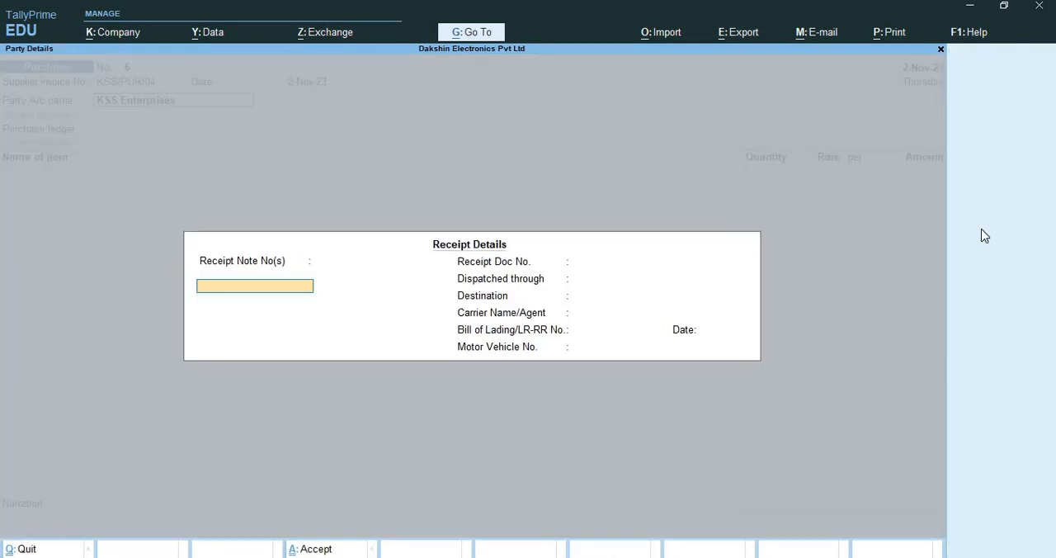
pyautogui.press('Return')
pyautogui.press('Return')
pyautogui.press('Return')
pyautogui.press('Return')
pyautogui.press('Return')
pyautogui.press('Return')
pyautogui.press('Return')
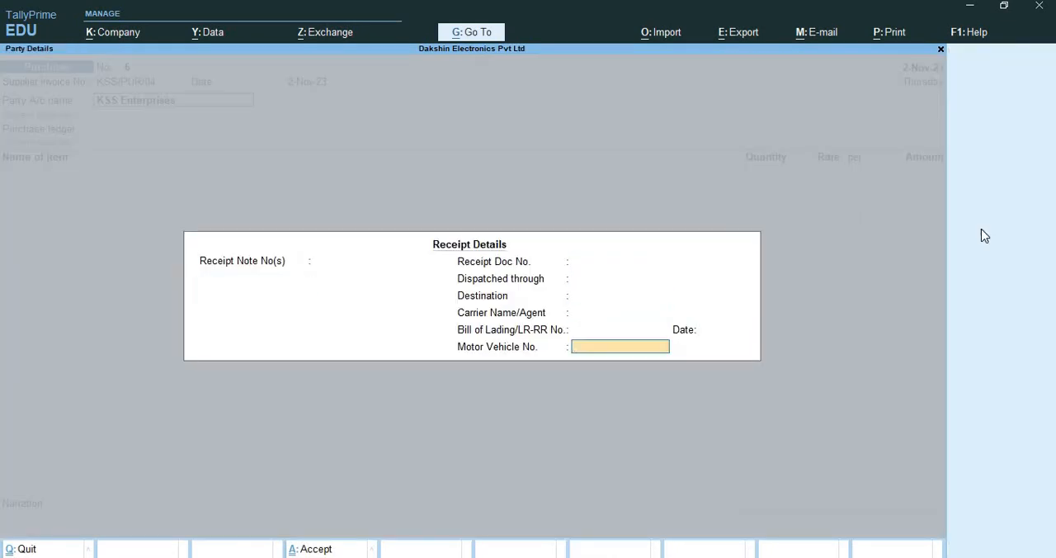
pyautogui.press('Return')
pyautogui.press('Return')
pyautogui.press('Return')
pyautogui.press('Return')
pyautogui.press('Return')
pyautogui.press('Return')
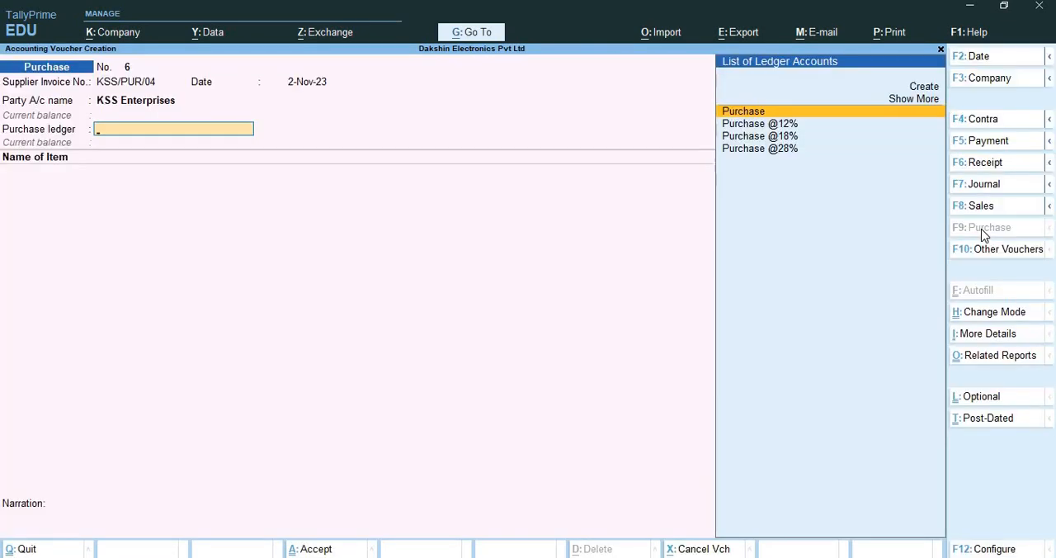
pyautogui.press('Return')
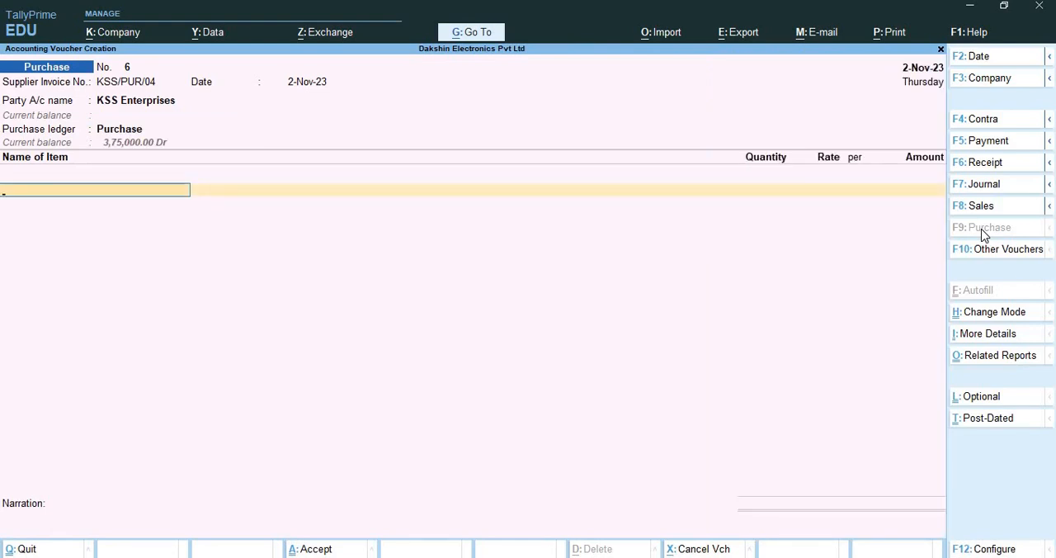
# Return to the purchase ledger field, open the Purchase ledger for alteration, and set Set/Alter GST Details to Yes
pyautogui.press('BackSpace')
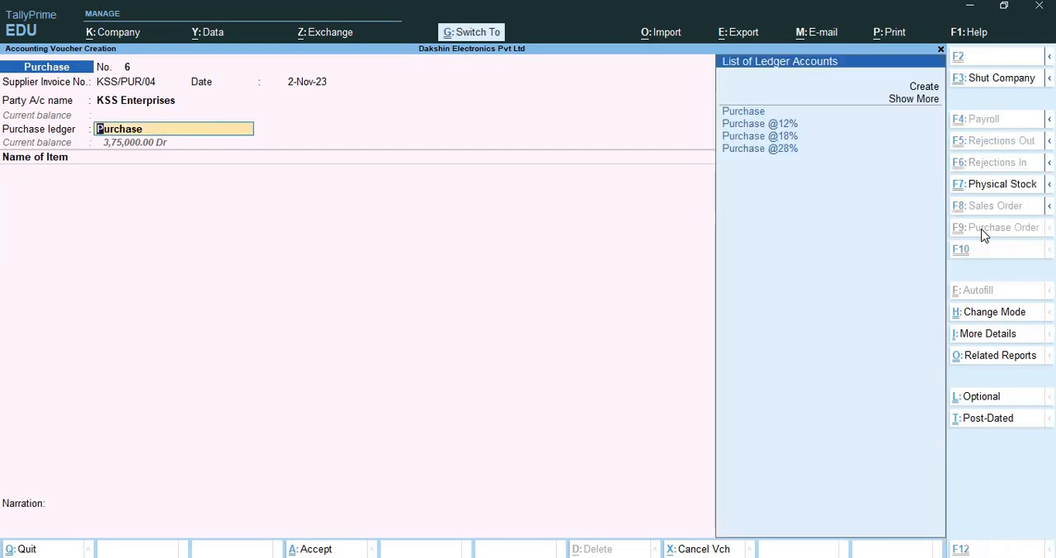
pyautogui.hotkey('ctrl', 'Return')
pyautogui.press('Return')
pyautogui.press('Return')
pyautogui.press('Return')
pyautogui.press('Return')
pyautogui.press('Return')
pyautogui.press('Return')
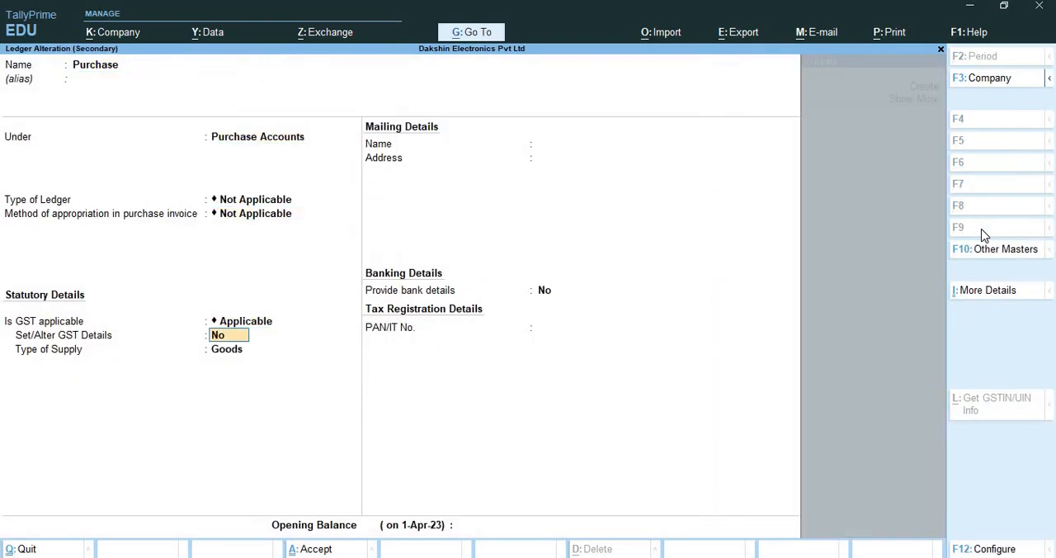
pyautogui.write('y')
pyautogui.press('Return')
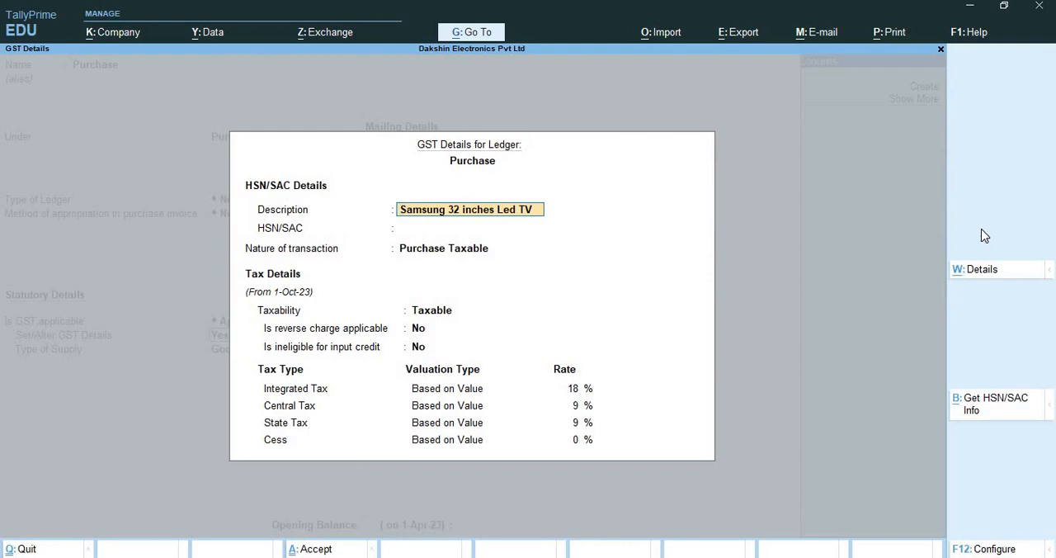
# Change the Purchase ledger's GST description to Electronic Products and leave the HSN/SAC as it is
pyautogui.write('Ele')
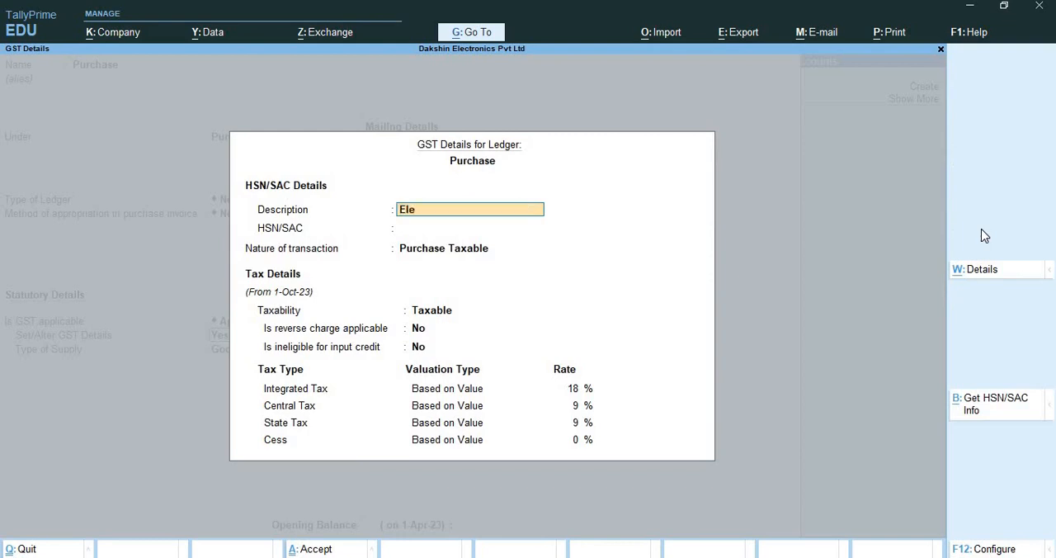
pyautogui.write('ctronic Products')
pyautogui.press('Return')
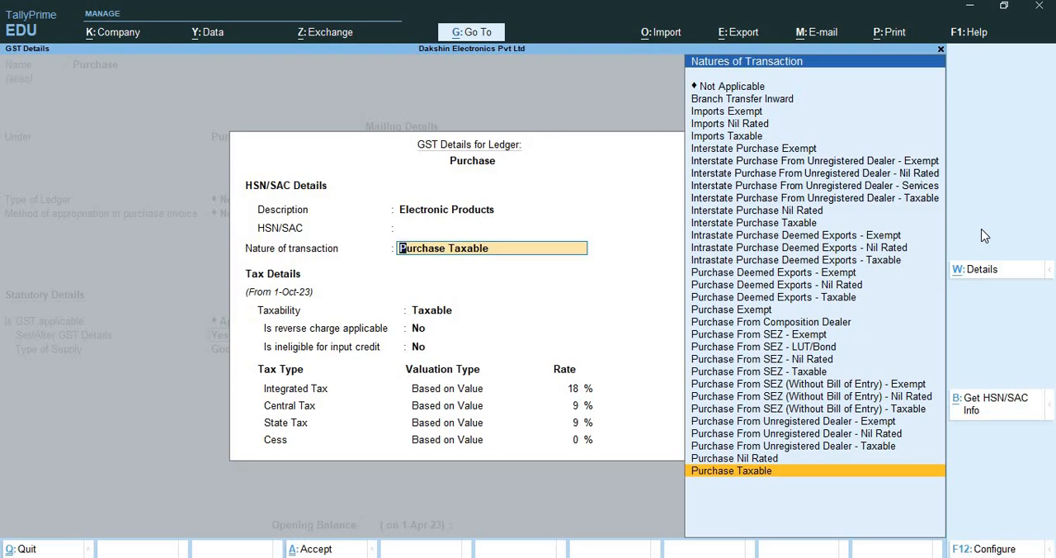
# Keep the nature of transaction as Purchase Taxable with 18% integrated tax and save the Purchase ledger
pyautogui.press('Return')
pyautogui.press('Return')
pyautogui.press('Return')
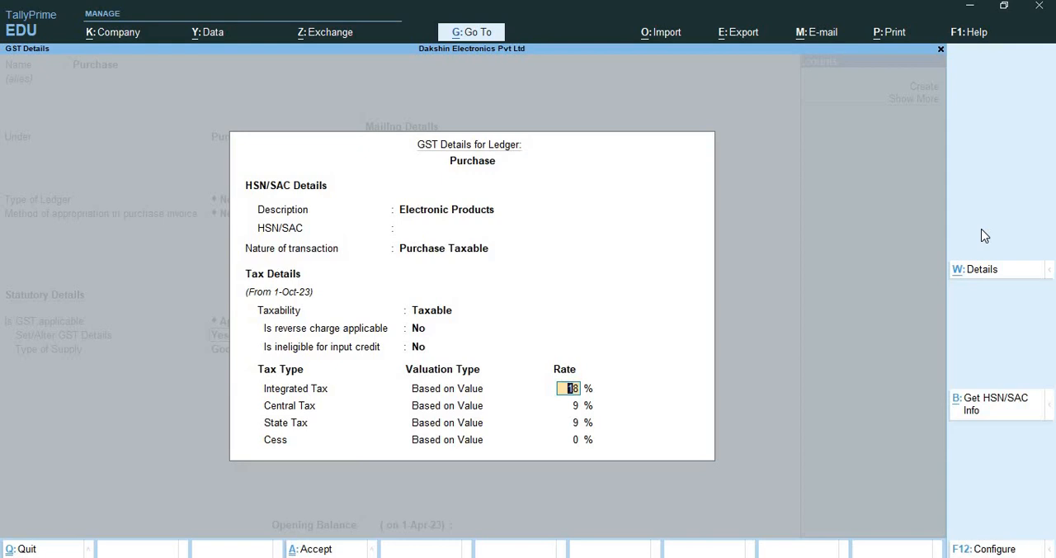
pyautogui.press('Return')
pyautogui.press('Return')
pyautogui.press('Return')
pyautogui.press('Return')
pyautogui.press('Return')
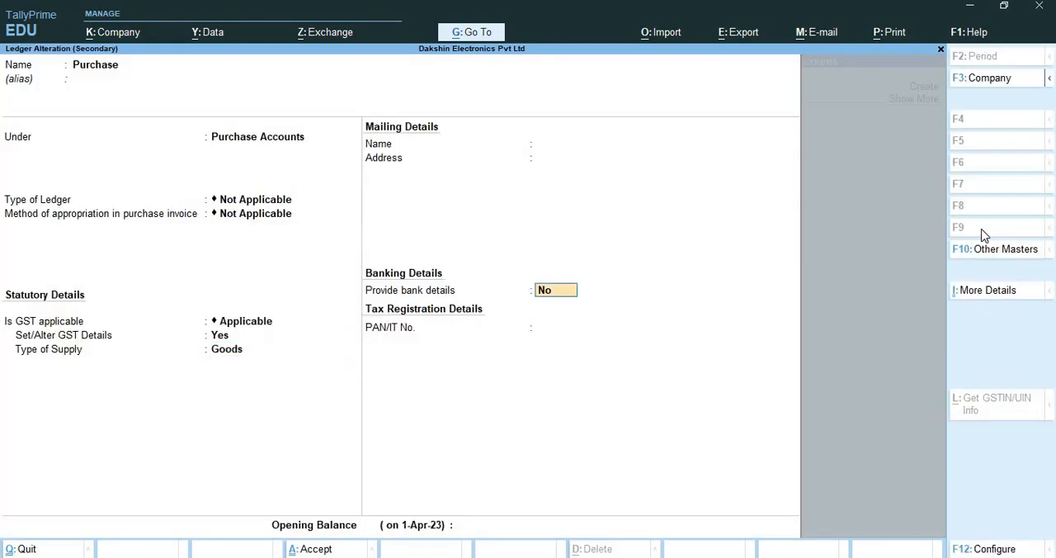
pyautogui.press('Return')
pyautogui.press('Return')
pyautogui.press('Return')
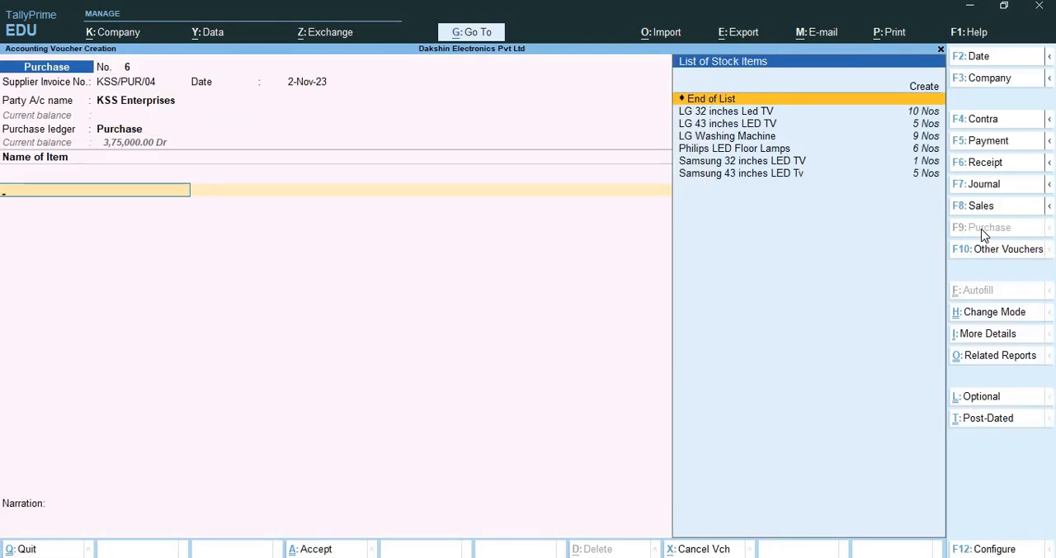
# Start a new stock item from the voucher's item line and name it Sony 32 inches LED Tv
pyautogui.hotkey('alt', 'c')
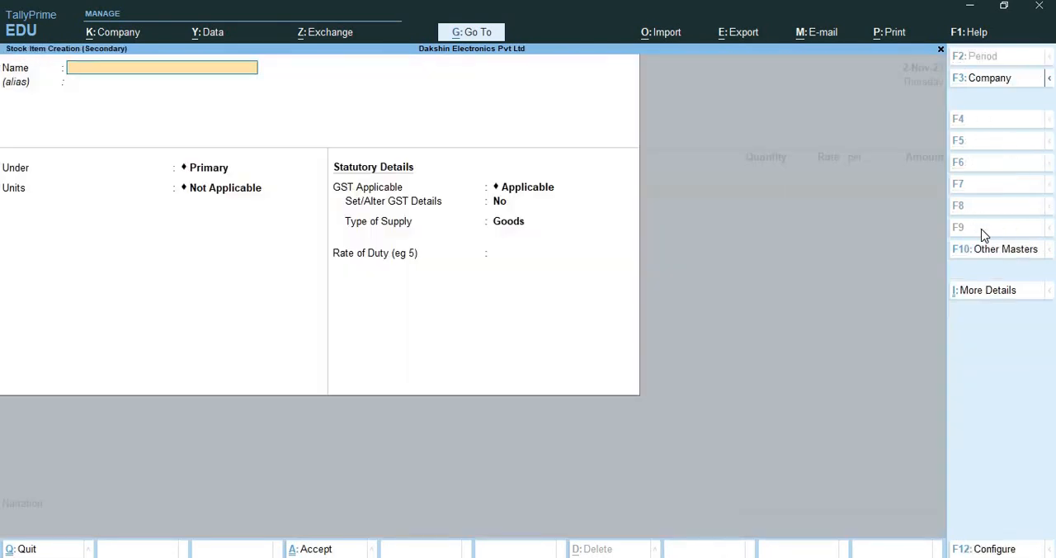
pyautogui.write('Sony 32 inches LED Tv')
pyautogui.press('Return')
pyautogui.press('Return')
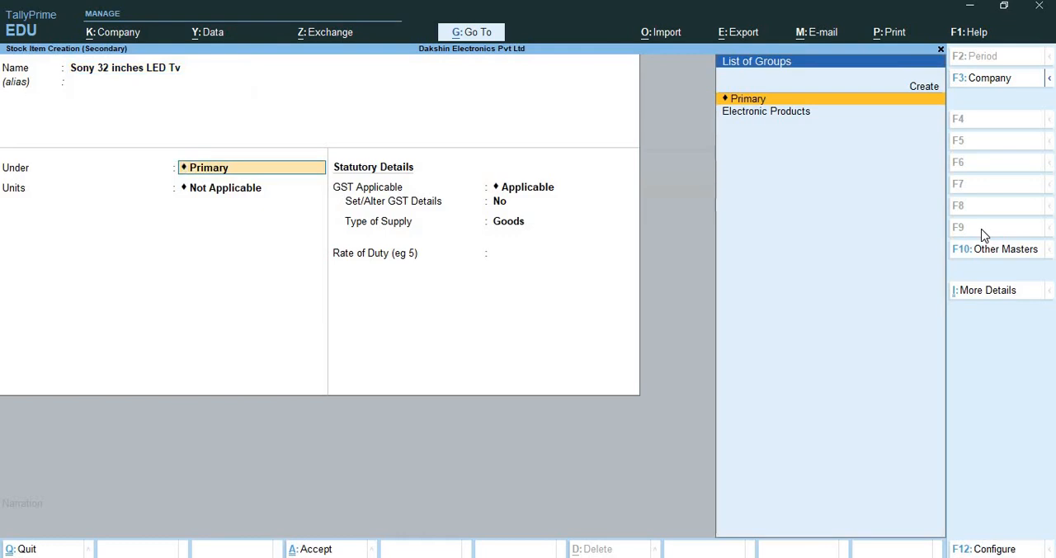
# Place the Sony 32-inch item under Electronic Products with Nos as its unit, leaving batches and components off
pyautogui.press('Down')
pyautogui.press('Return')
# Turn on GST details for the Sony 32-inch item and enter Sony 32 Inches LED TV as description, leaving HSN/SAC blank
pyautogui.press('Return')
pyautogui.press('Return')
pyautogui.press('Return')
pyautogui.press('Return')
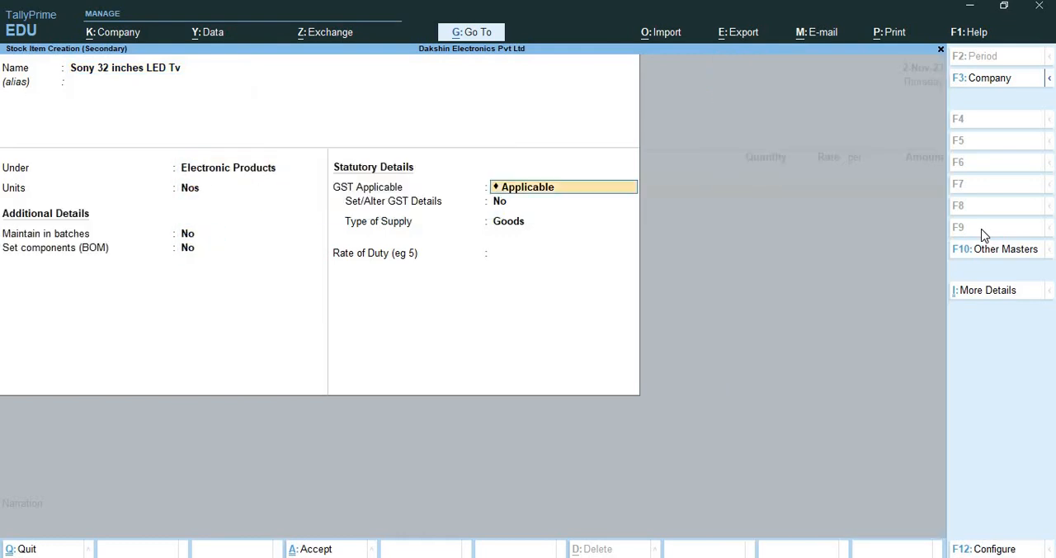
pyautogui.write('yes')
pyautogui.press('Return')
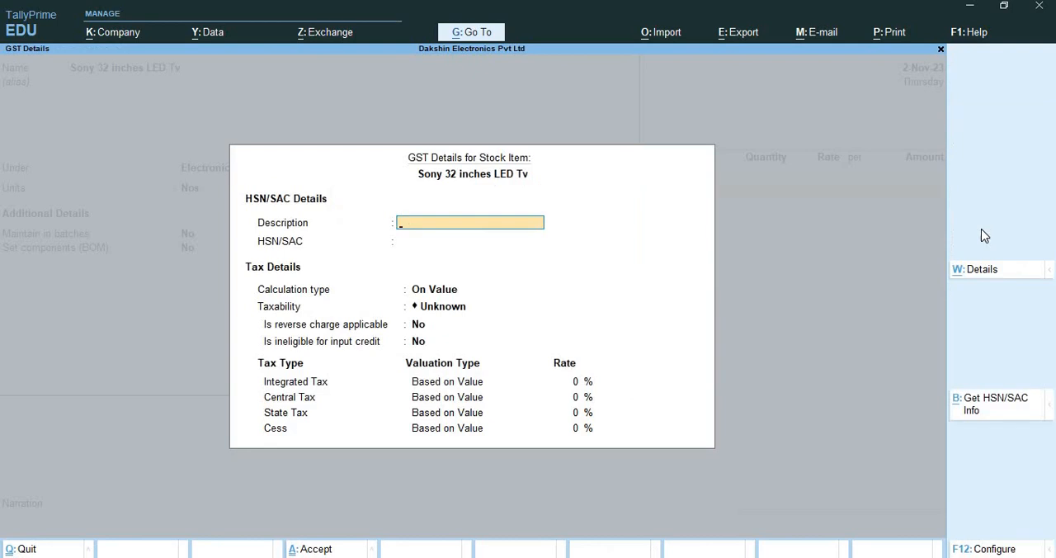
pyautogui.write('Sony 32 Inches LED TV')
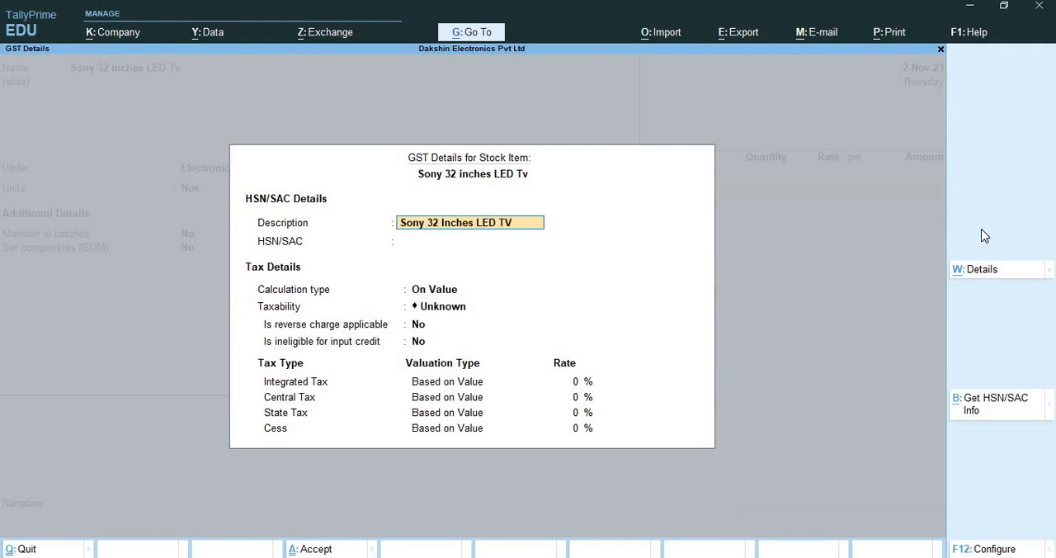
pyautogui.press('Return')
pyautogui.press('Return')
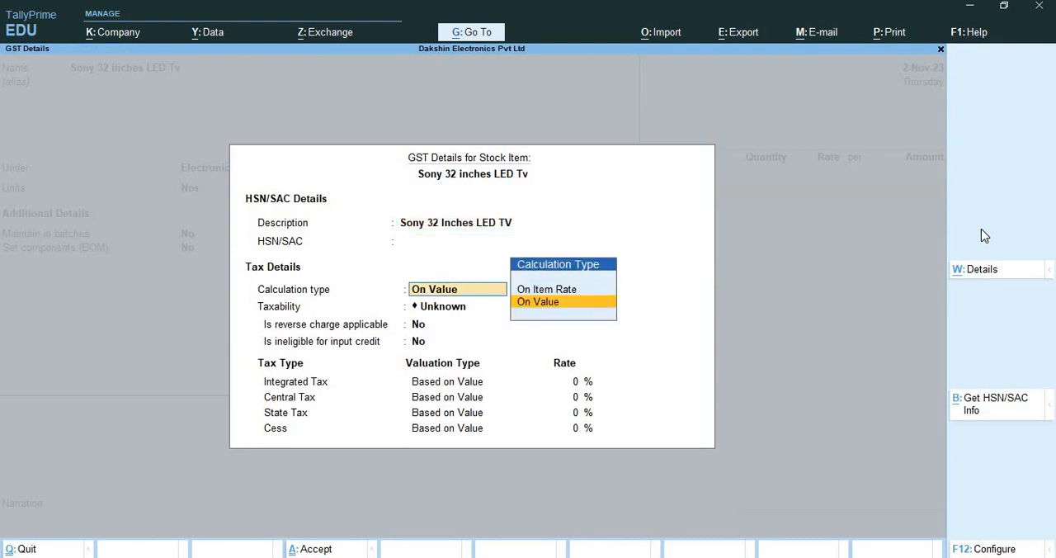
# Keep the Sony 32-inch item's calculation type as On Value and set its taxability to Taxable
pyautogui.press('Return')
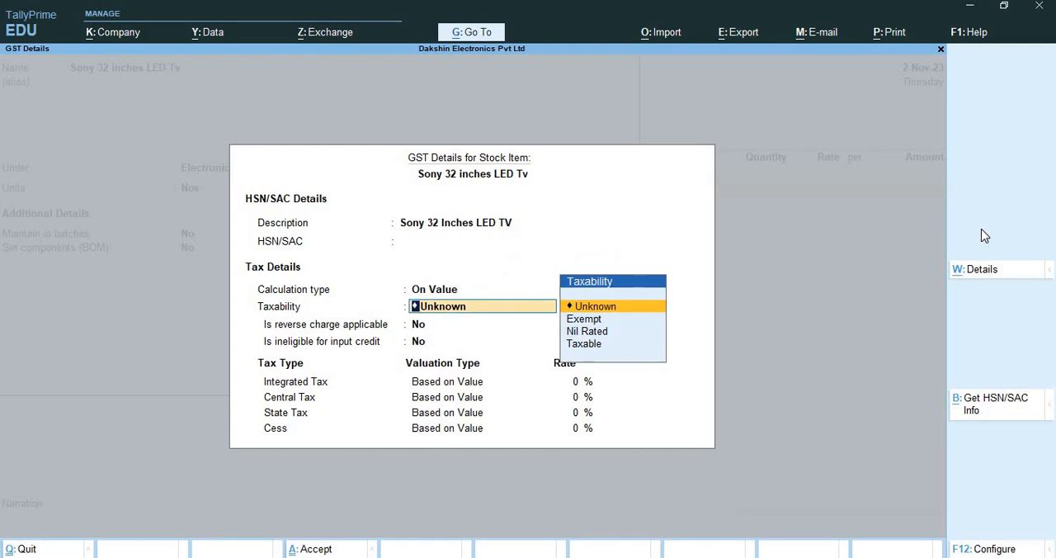
pyautogui.press('Down')
pyautogui.press('Down')
pyautogui.press('Down')
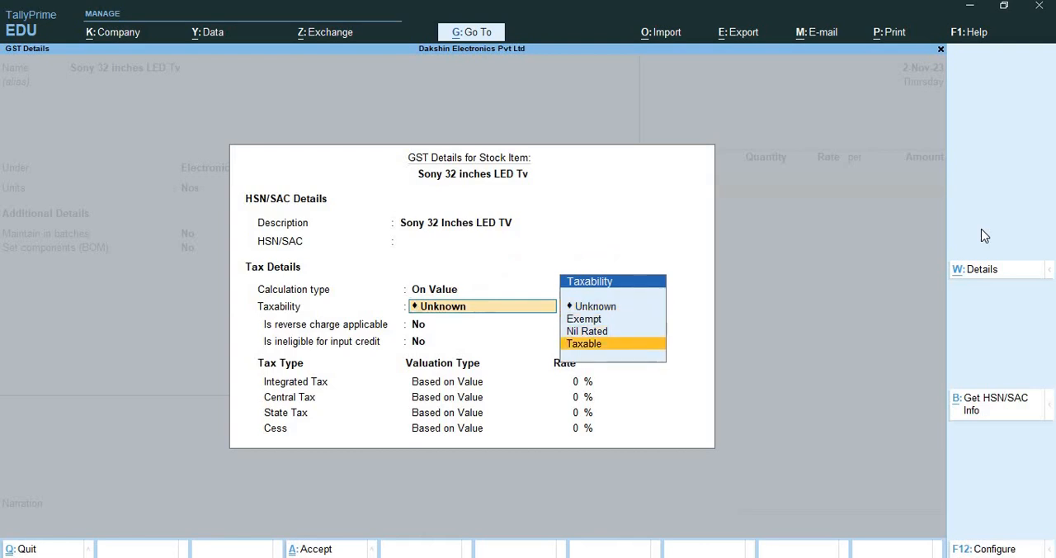
pyautogui.press('Return')
pyautogui.press('Return')
pyautogui.press('Return')
# Set the Sony 32-inch item's integrated tax rate to 18% and save the stock item with Goods as supply type
pyautogui.write('18')
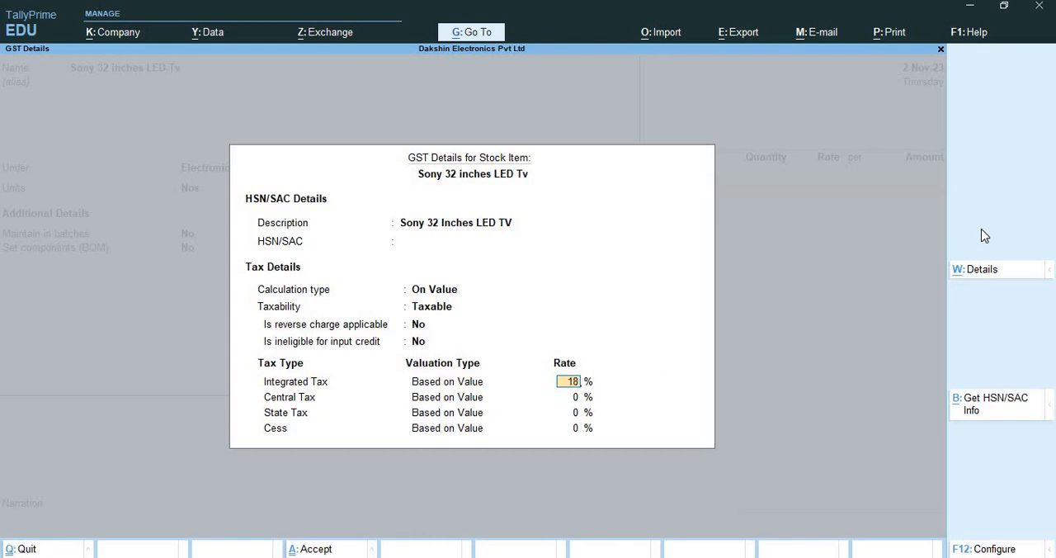
pyautogui.press('Return')
pyautogui.press('Return')
pyautogui.press('Return')
pyautogui.press('Return')
pyautogui.press('Return')
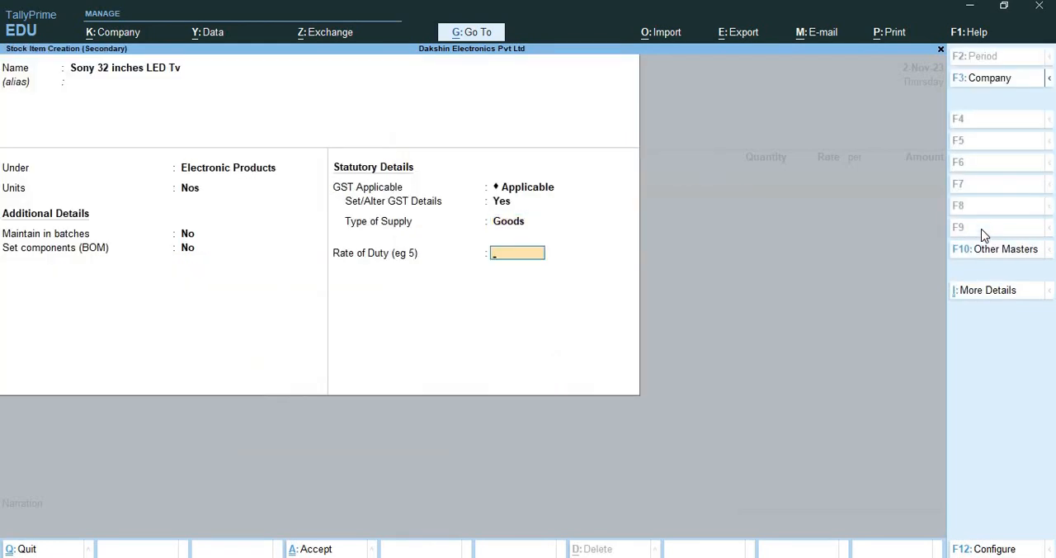
pyautogui.press('Return')
# Enter a quantity of 3 Nos at a rate of 20,000 for the Sony 32 inches LED Tv line
pyautogui.press('Return')
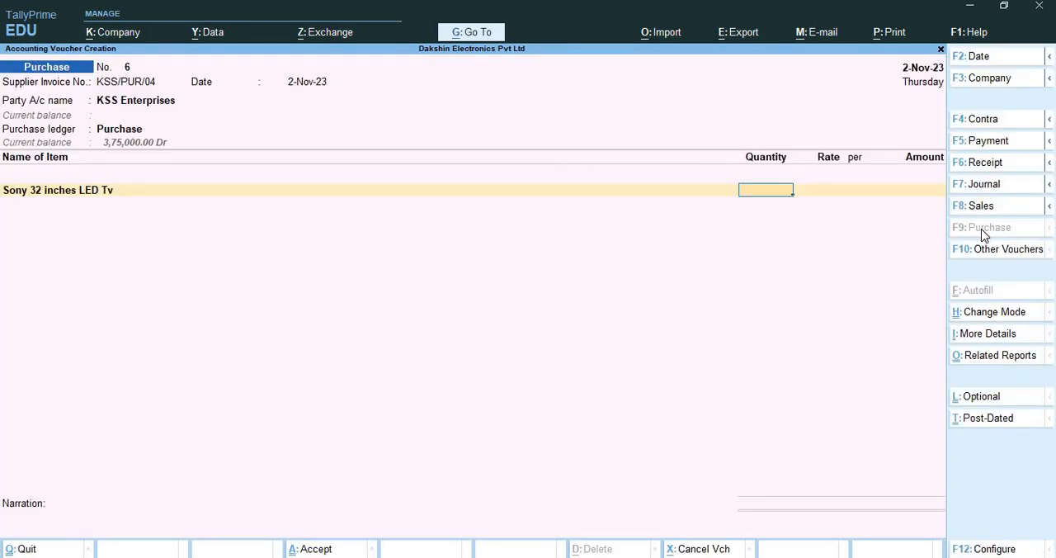
pyautogui.write('3')
pyautogui.press('Return')
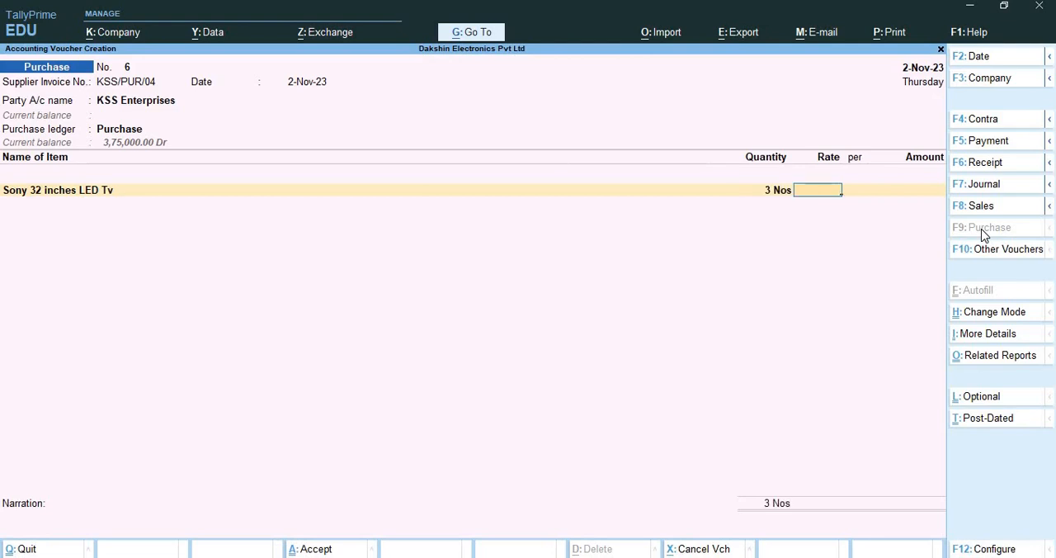
pyautogui.write('20000')
pyautogui.press('Return')
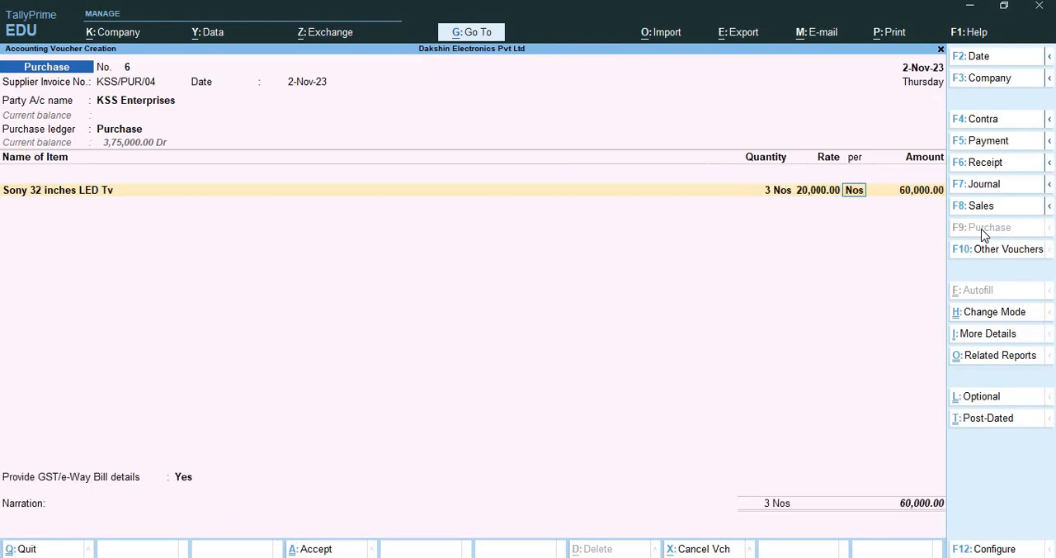
pyautogui.press('Return')
pyautogui.press('Return')
# Start another new stock item from the next voucher line and name it Sony 43 inches LED TV
pyautogui.hotkey('alt', 'c')
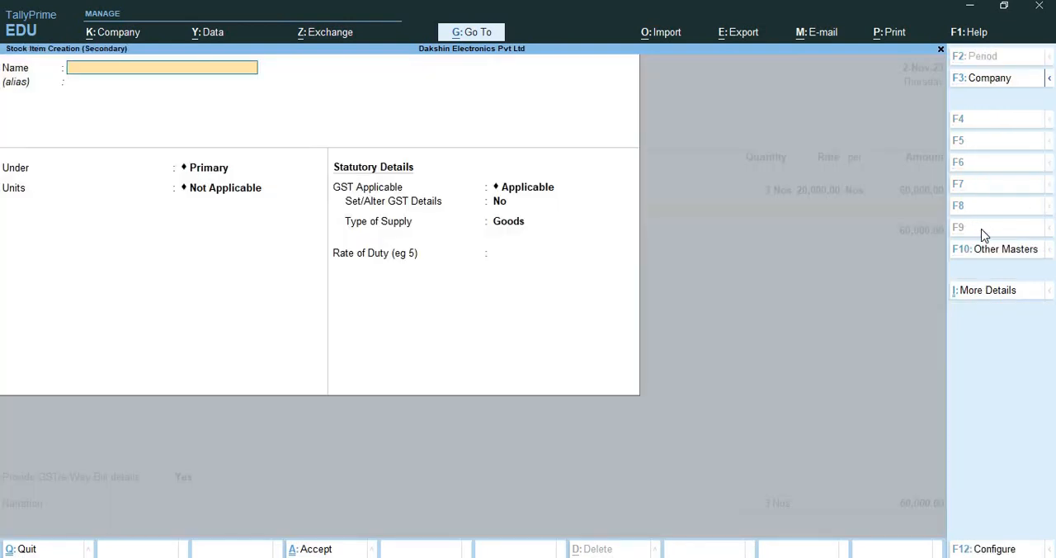
pyautogui.write('Sony 43 inches LED TV')
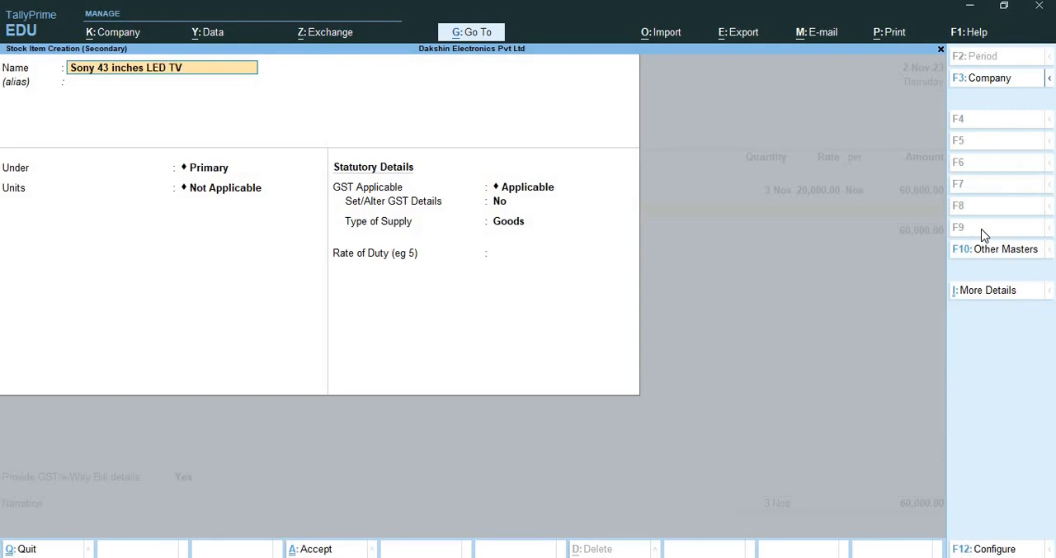
pyautogui.press('Return')
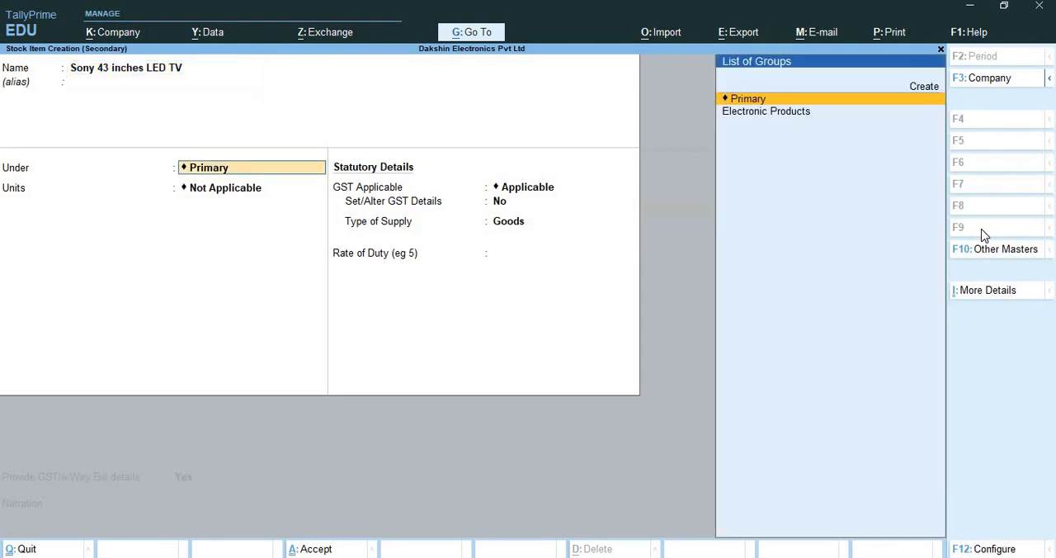
# Place the Sony 43-inch item under Electronic Products with Nos as its unit, leaving batches and components off
pyautogui.press('Down')
pyautogui.press('Return')
pyautogui.press('Down')
pyautogui.press('Return')
pyautogui.press('Return')
pyautogui.press('Return')
pyautogui.press('Return')
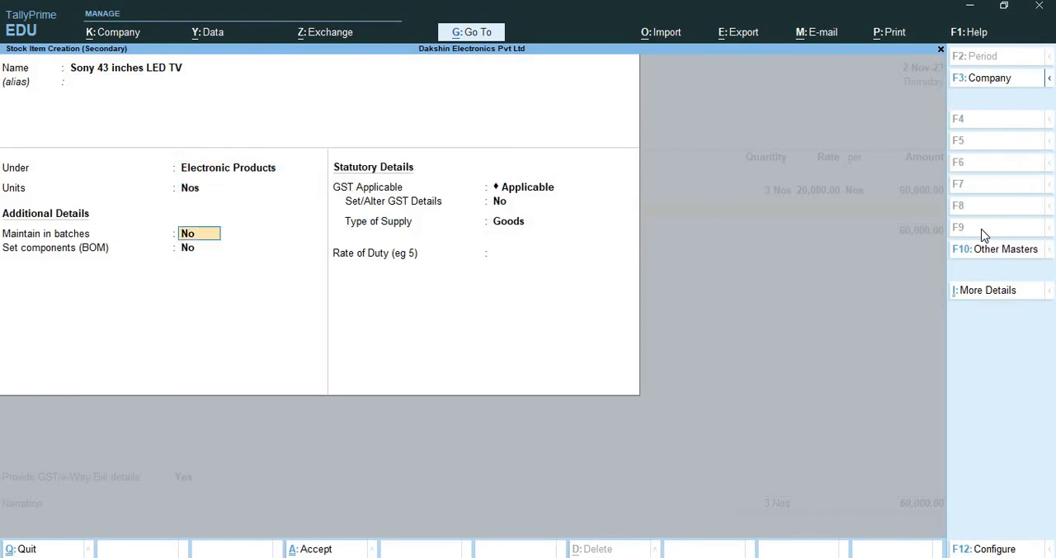
# Turn on GST details for the Sony 43-inch item and enter Sony 43 inches LED TV as description, keeping calculation On Value
pyautogui.press('y')
pyautogui.press('Return')
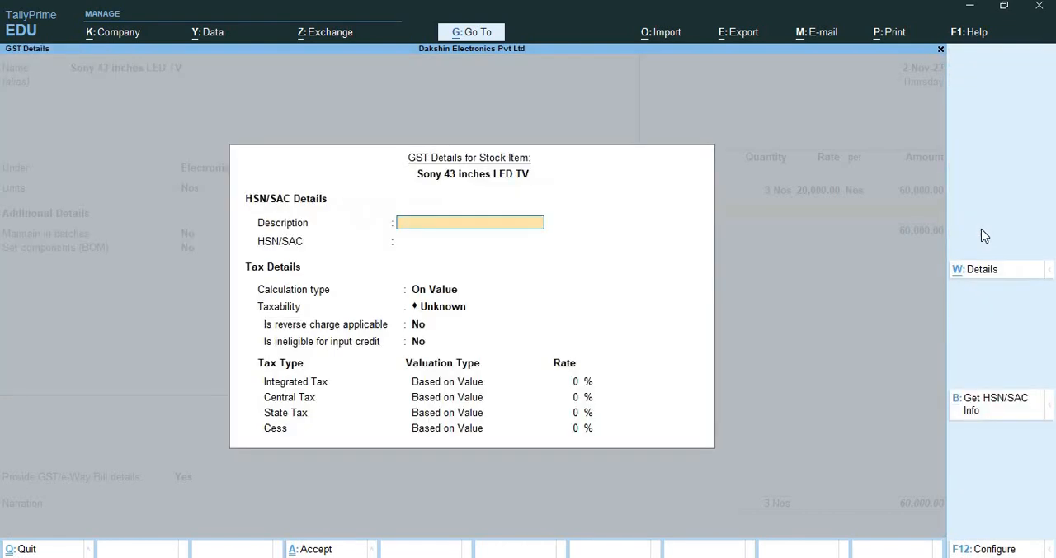
pyautogui.write('Sony 43 inches LED TV')
pyautogui.press('Return')
pyautogui.press('Return')
# Make the Sony 43-inch item Taxable at 18% integrated tax, with reverse charge and input-credit ineligibility off, and save it
pyautogui.press('Return')
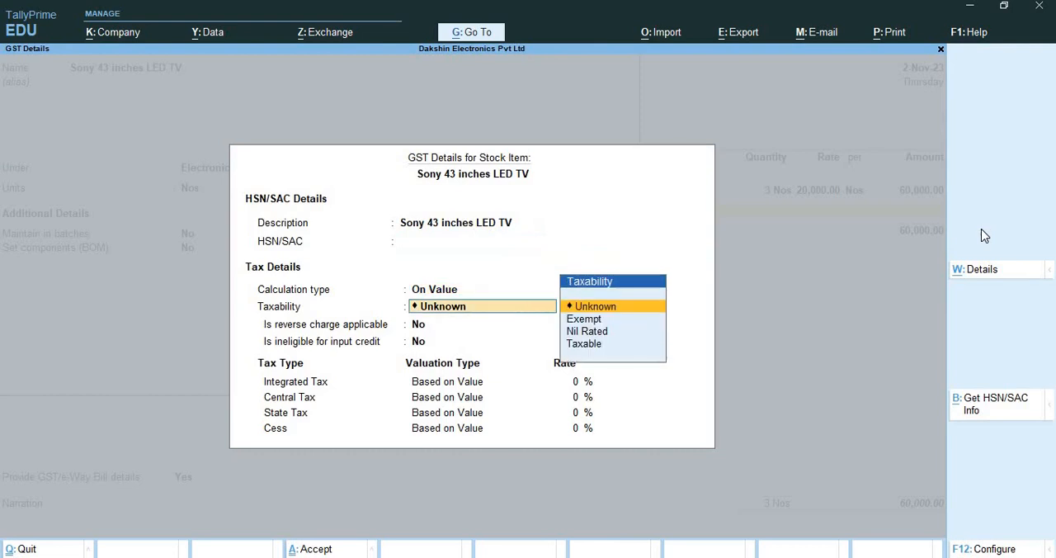
pyautogui.press('Down')
pyautogui.press('Down')
pyautogui.press('Down')
pyautogui.press('Return')
pyautogui.press('Return')
pyautogui.press('Return')
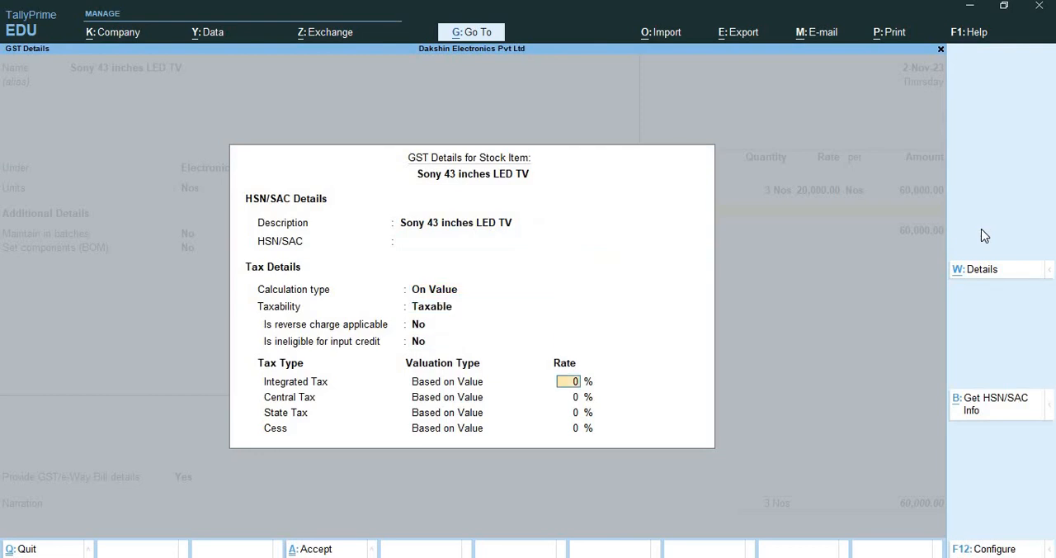
pyautogui.write('18')
pyautogui.press('Return')
pyautogui.press('Return')
pyautogui.press('Return')
pyautogui.press('Return')
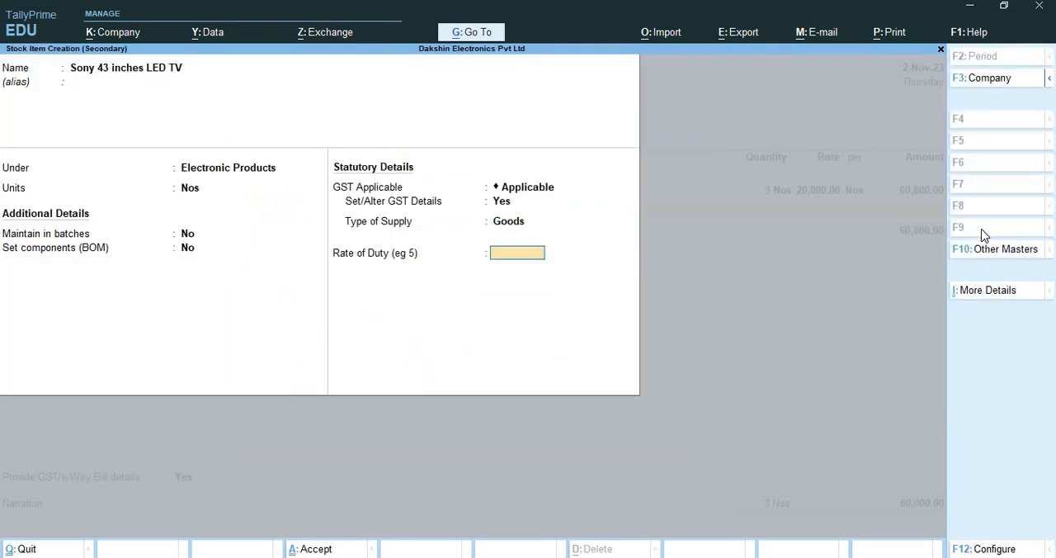
pyautogui.press('Return')
pyautogui.press('Return')
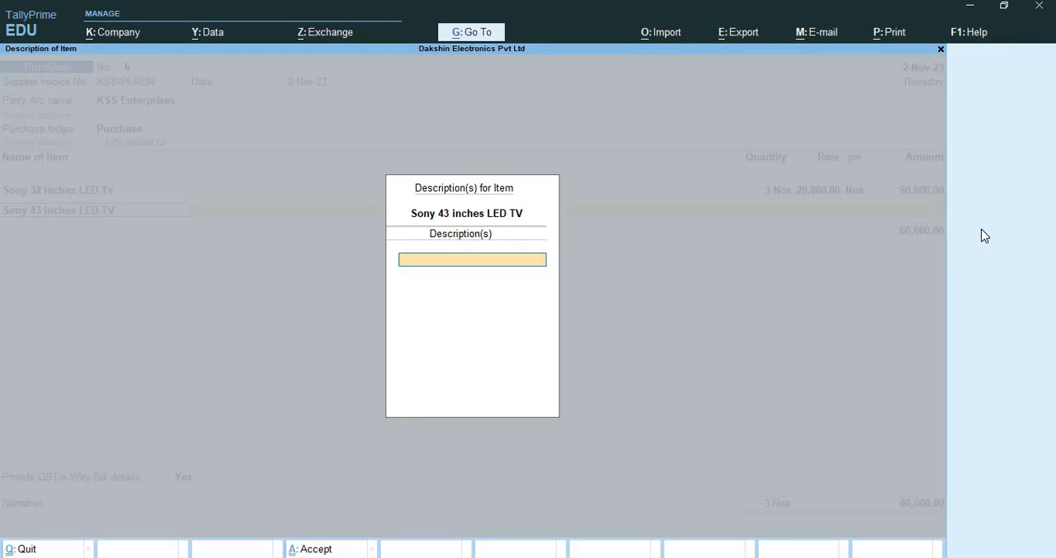
# Leave the item description blank and enter 3 Nos at a rate of 35,000 for the Sony 43 inches LED TV line
pyautogui.press('Return')
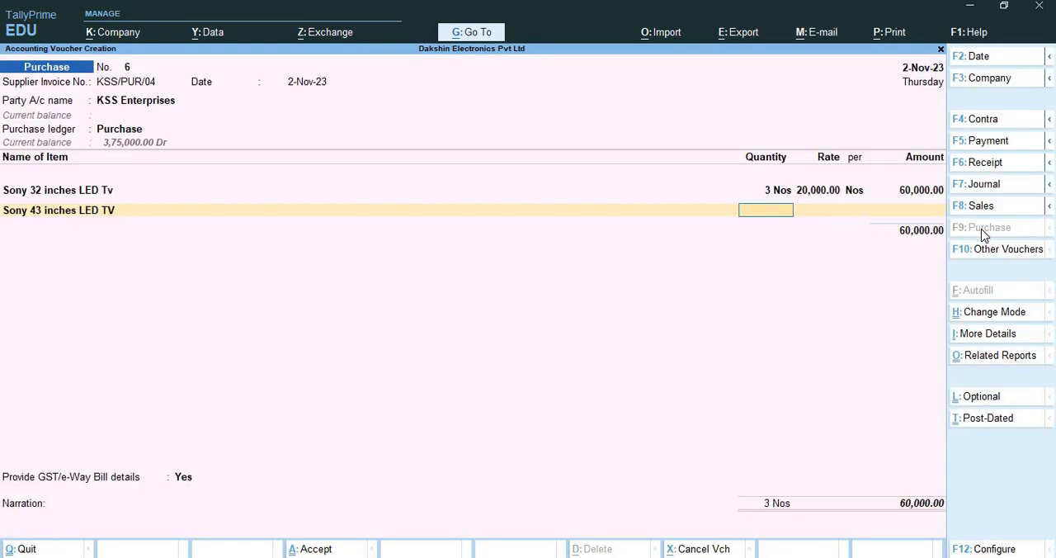
pyautogui.write('3')
pyautogui.press('Return')
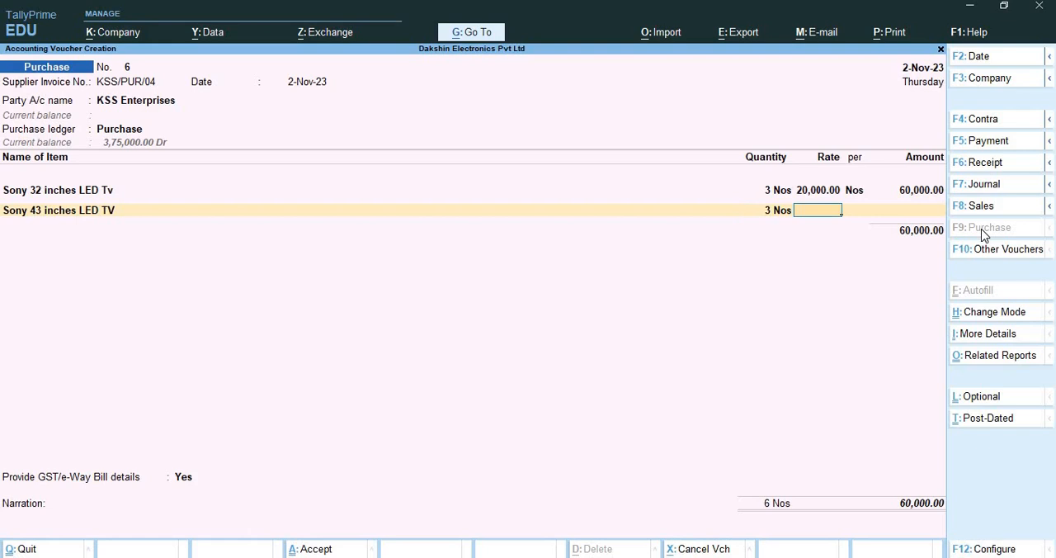
pyautogui.write('35000')
pyautogui.press('Return')
pyautogui.press('Return')
pyautogui.press('Return')
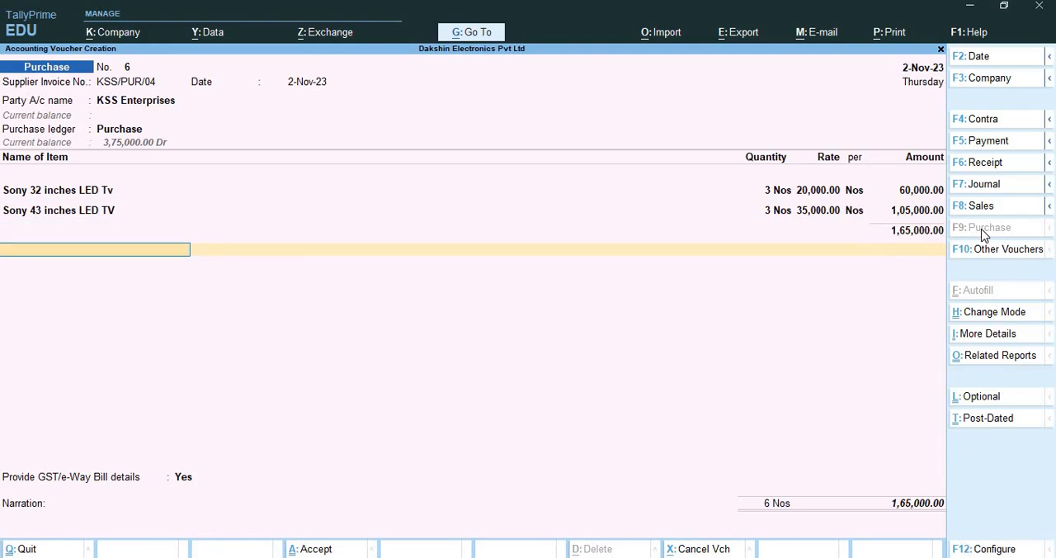
# Start a new ledger from the voucher's tax line, named Integrated Tax, under Duties & Taxes
pyautogui.hotkey('alt', 'c')
pyautogui.write('Integra')
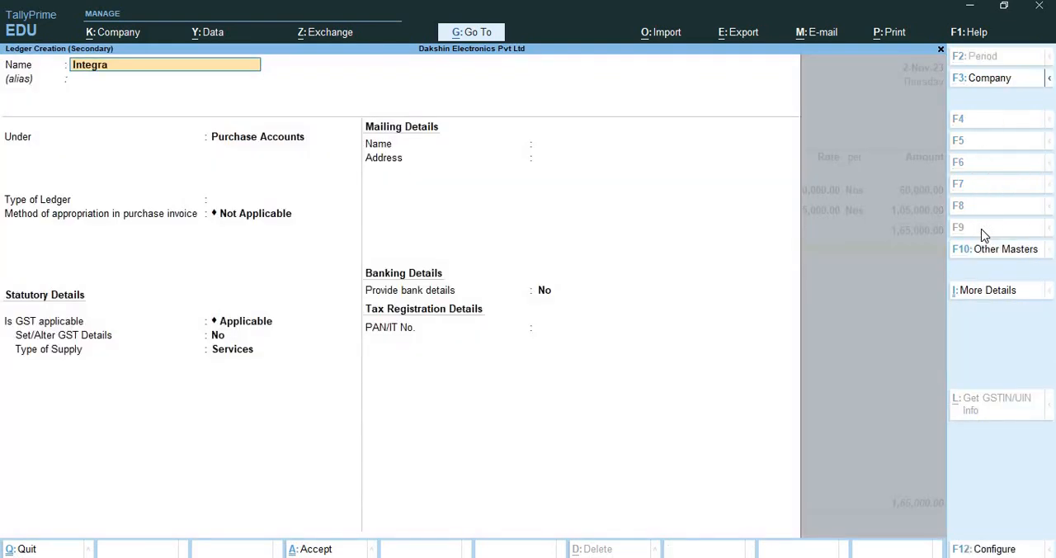
pyautogui.write('ted Tax')
pyautogui.press('Return')
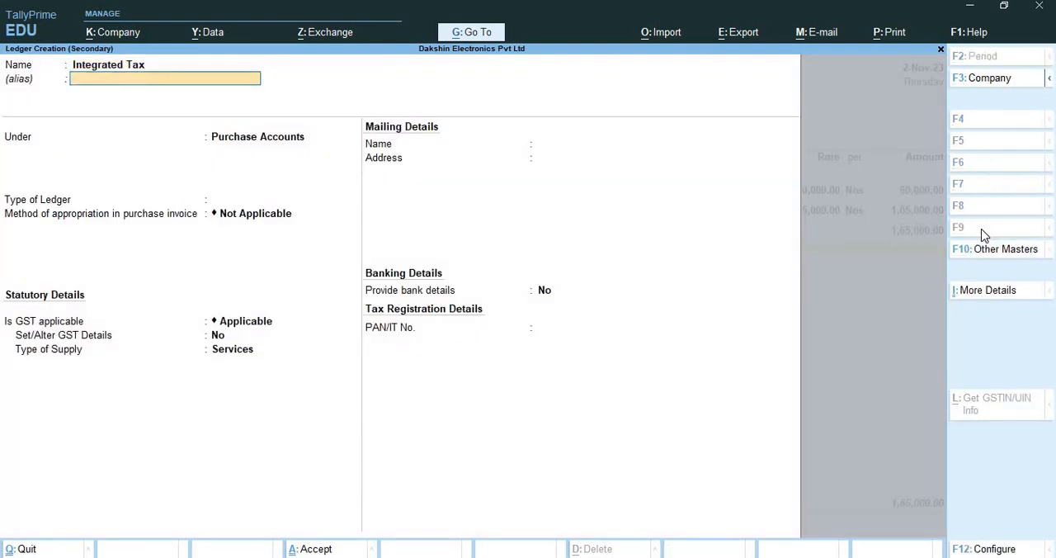
pyautogui.press('Return')
pyautogui.write('Dut')
pyautogui.press('Return')
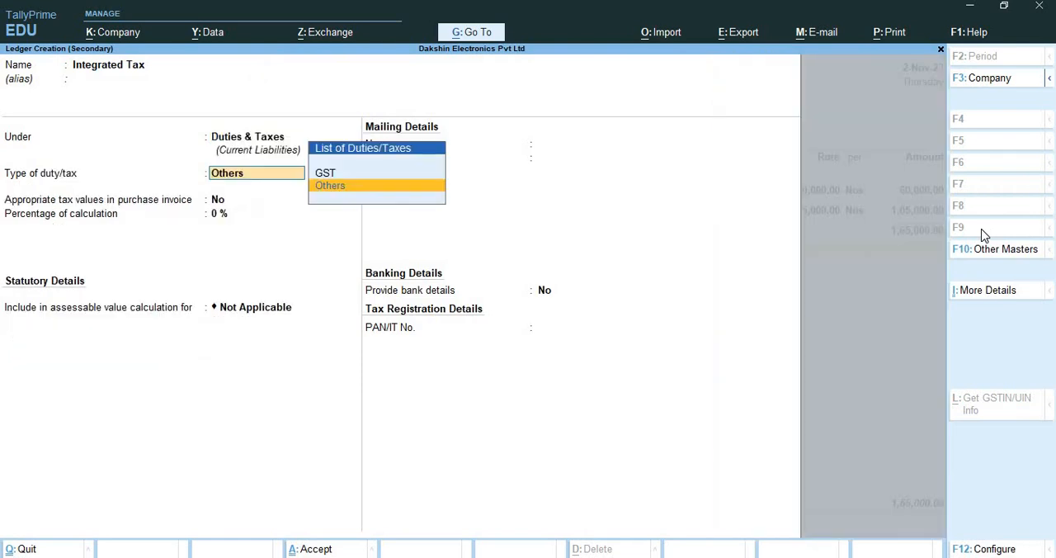
# Set the Integrated Tax ledger's duty type to GST and its tax type to Integrated Tax
pyautogui.press('Up')
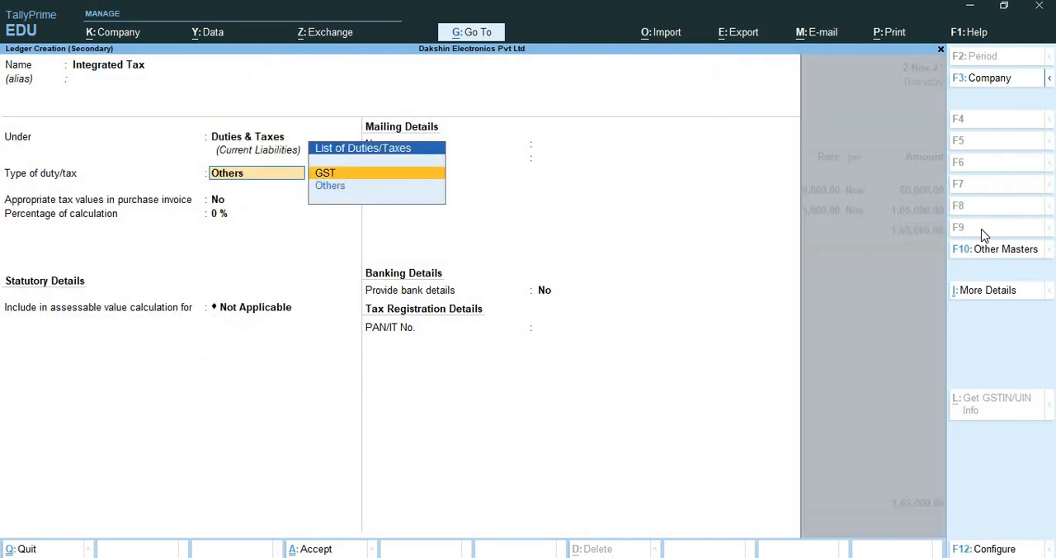
pyautogui.press('Return')
pyautogui.press('Down')
pyautogui.press('Down')
pyautogui.press('Return')
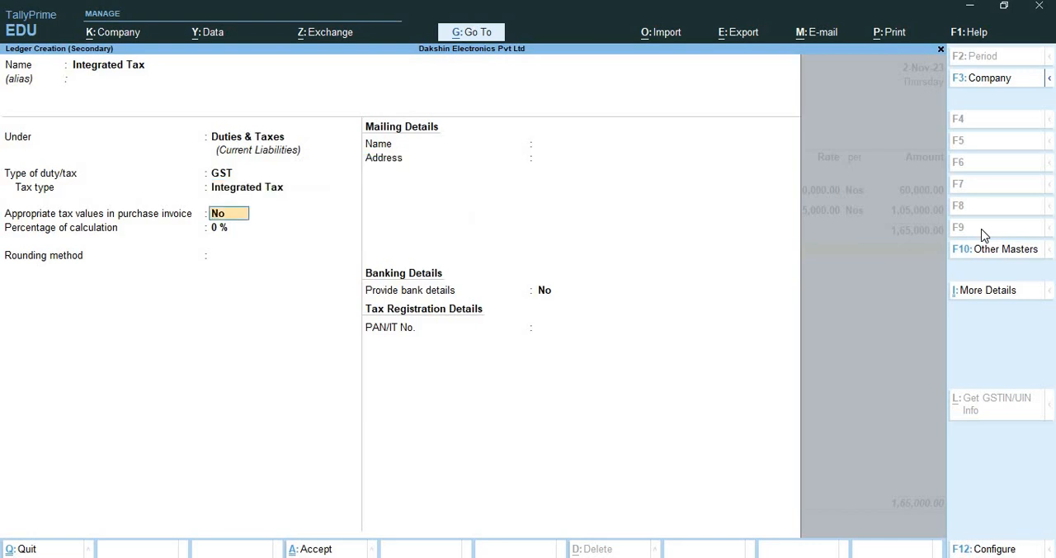
# Keep the calculation percentage at 0% and rounding Not Applicable, and save the Integrated Tax ledger into the voucher
pyautogui.press('Return')
pyautogui.write('18')
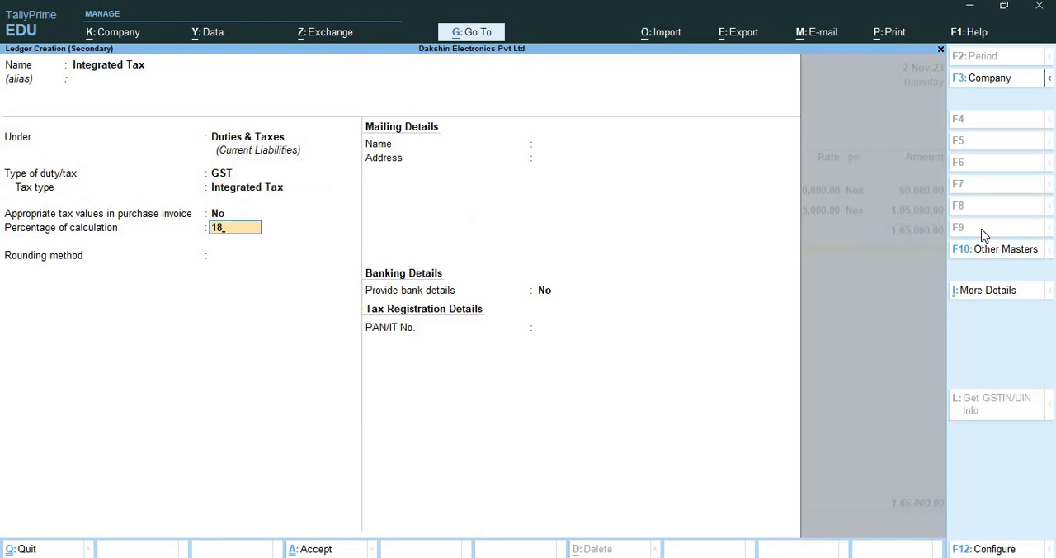
pyautogui.press('BackSpace')
pyautogui.press('BackSpace')
pyautogui.press('Return')
pyautogui.press('Return')
pyautogui.hotkey('ctrl', 'a')
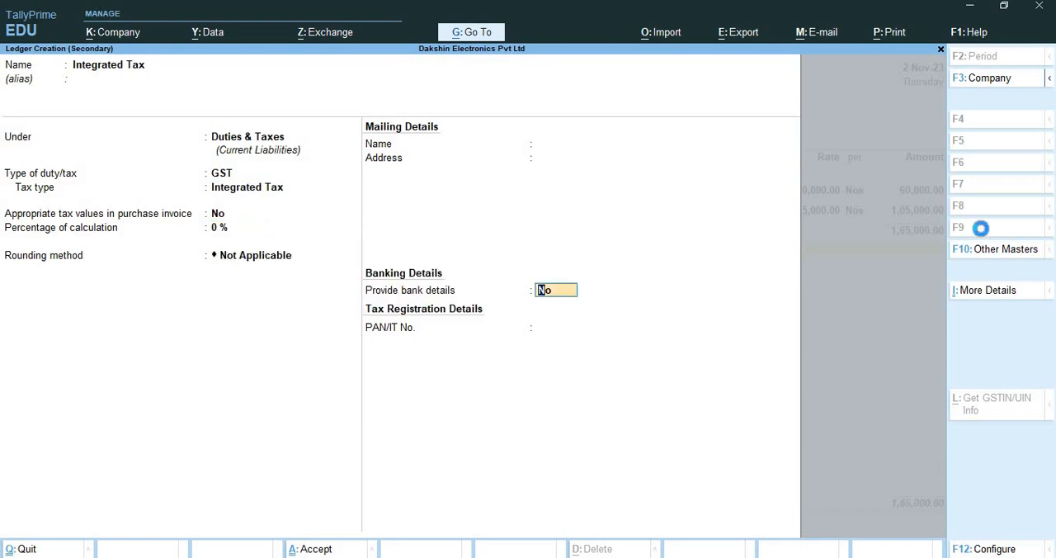
pyautogui.press('Return')
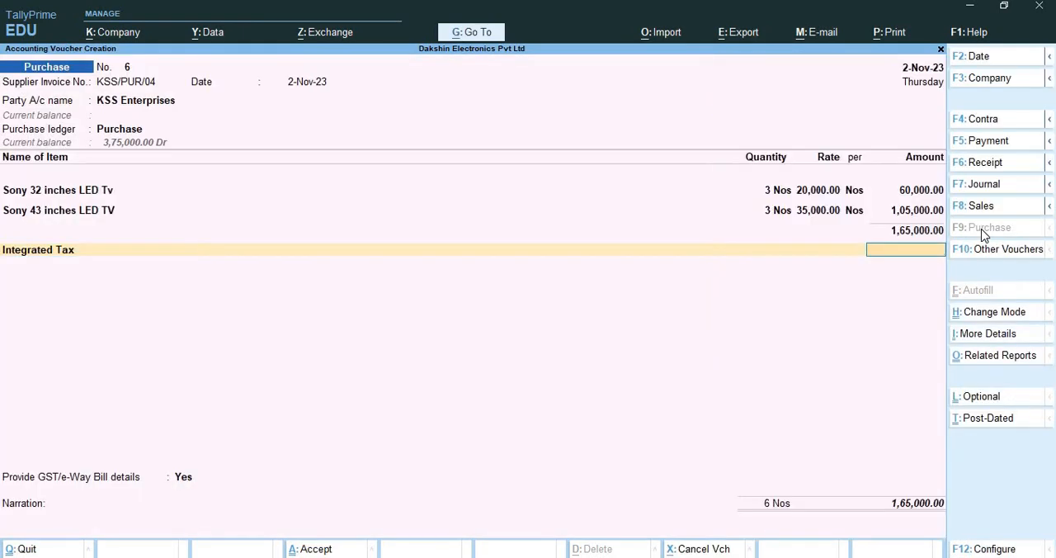
# Reopen the Integrated Tax ledger from the voucher, set its percentage of calculation to 18%, and save it
pyautogui.hotkey('shift', 'Tab')
pyautogui.hotkey('ctrl', 'Return')
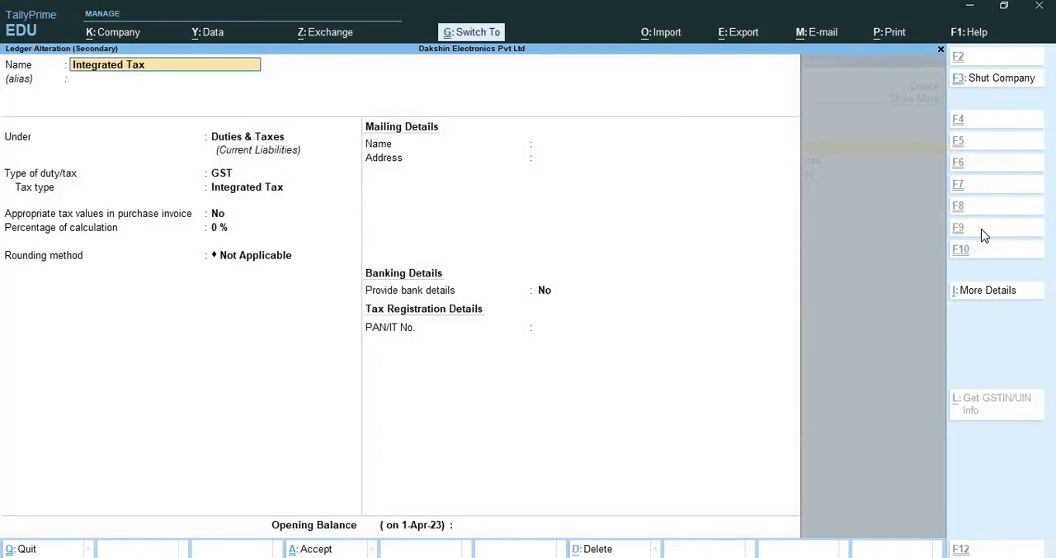
pyautogui.press('Return')
pyautogui.press('Return')
pyautogui.press('Return')
pyautogui.press('Return')
pyautogui.write('18')
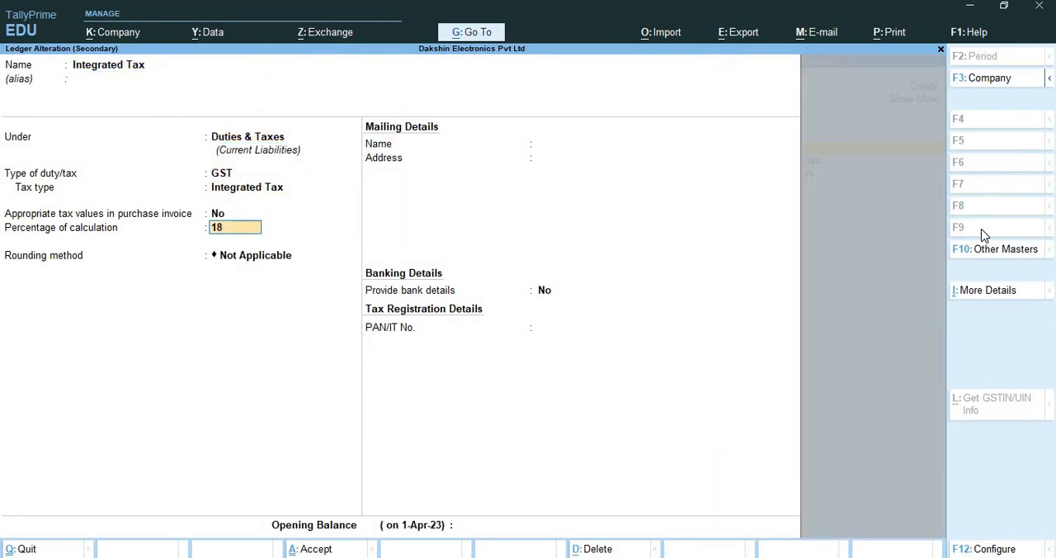
pyautogui.press('Return')
pyautogui.press('Return')
pyautogui.press('Return')
pyautogui.press('Return')
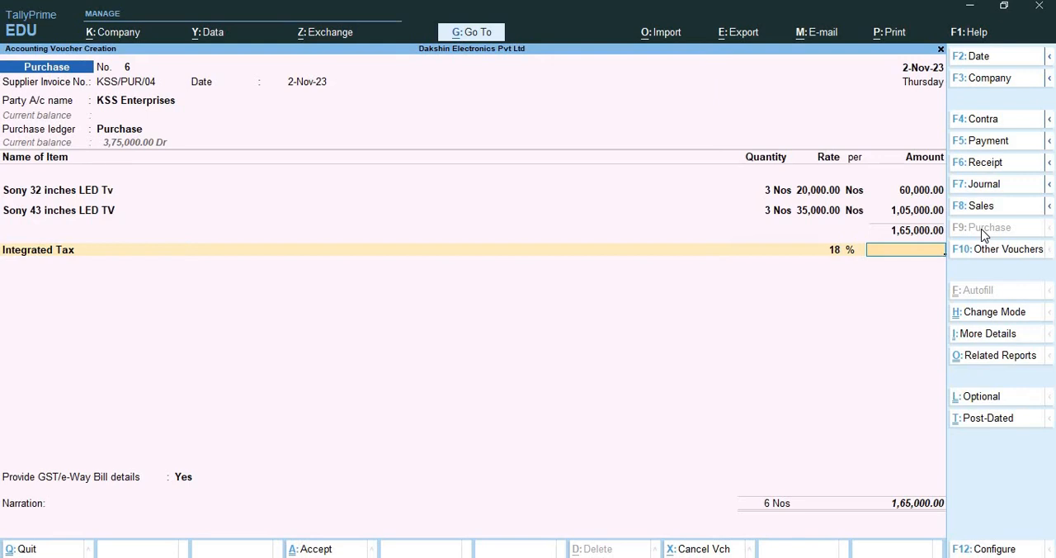
pyautogui.hotkey('shift', 'Tab')
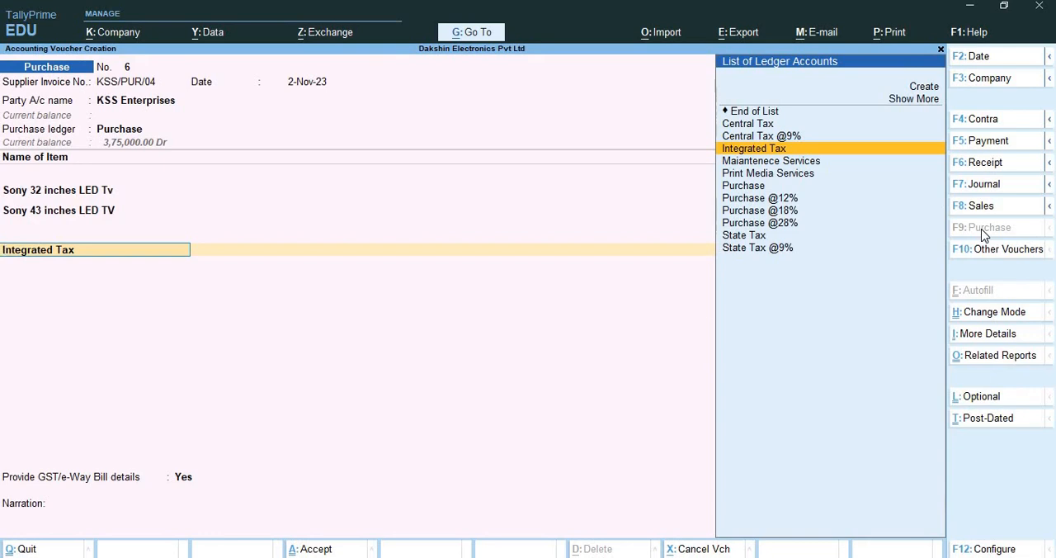
pyautogui.hotkey('ctrl', 'Return')
pyautogui.write('In')
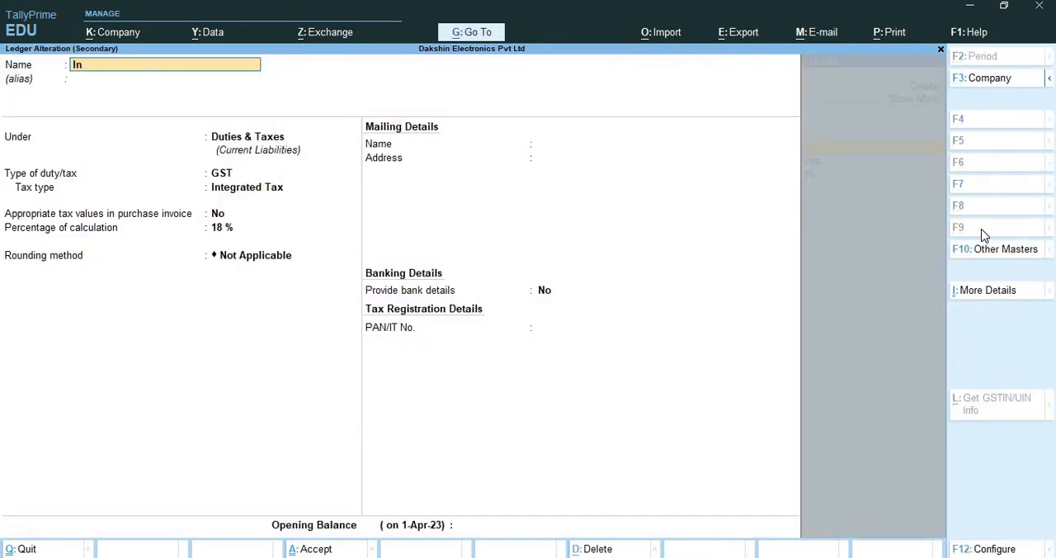
pyautogui.write('tegrated Tax @18%')
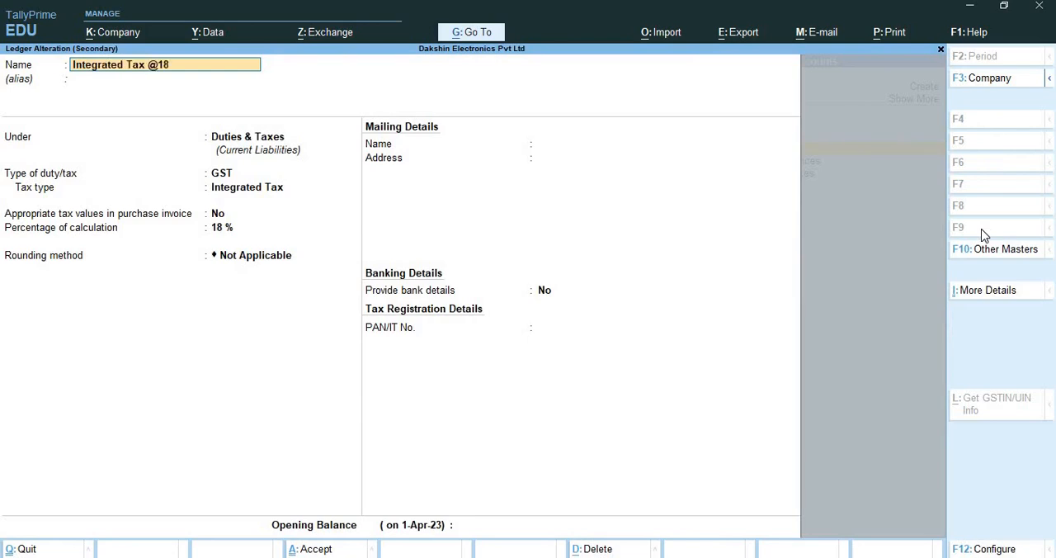
pyautogui.press('Return')
pyautogui.press('Return')
pyautogui.press('Return')
pyautogui.press('Return')
pyautogui.press('Return')
pyautogui.press('Return')
pyautogui.press('Return')
pyautogui.press('Return')
pyautogui.press('Return')
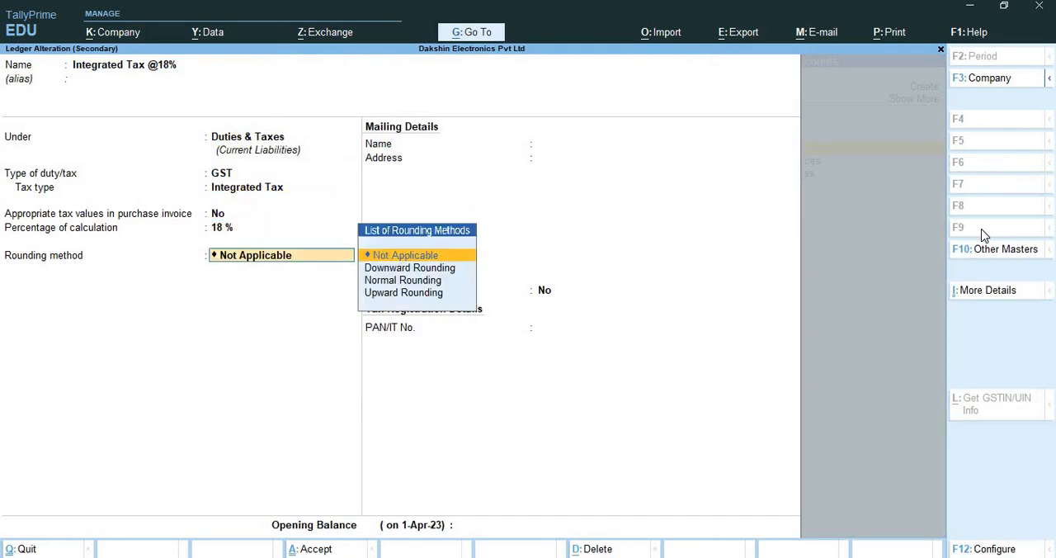
pyautogui.press('Return')
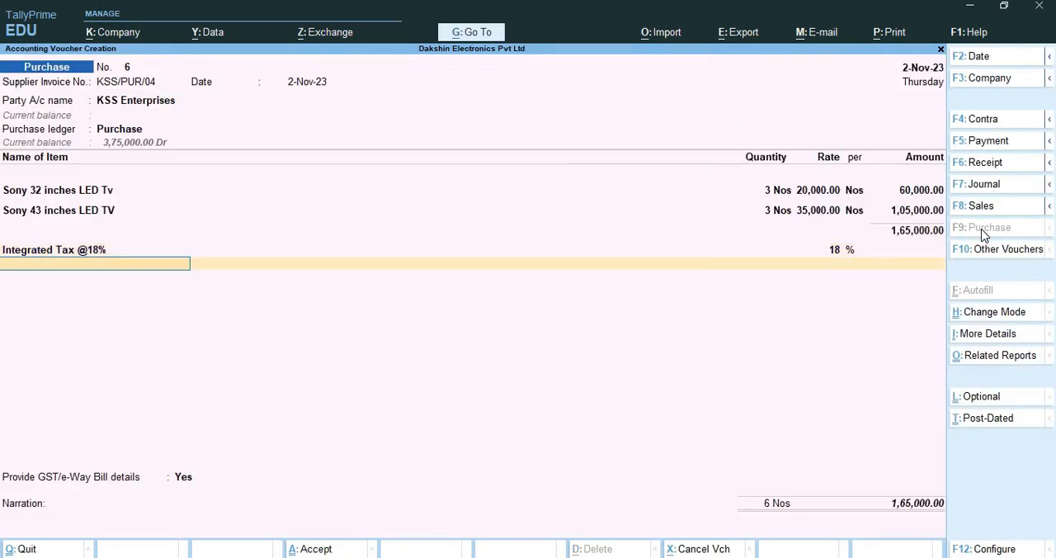
# Return to the voucher's purchase ledger and start a new ledger there named Interstate Purchase
pyautogui.press('BackSpace')
pyautogui.press('BackSpace')
pyautogui.press('BackSpace')
pyautogui.press('BackSpace')
pyautogui.press('BackSpace')
pyautogui.press('BackSpace')
pyautogui.press('BackSpace')
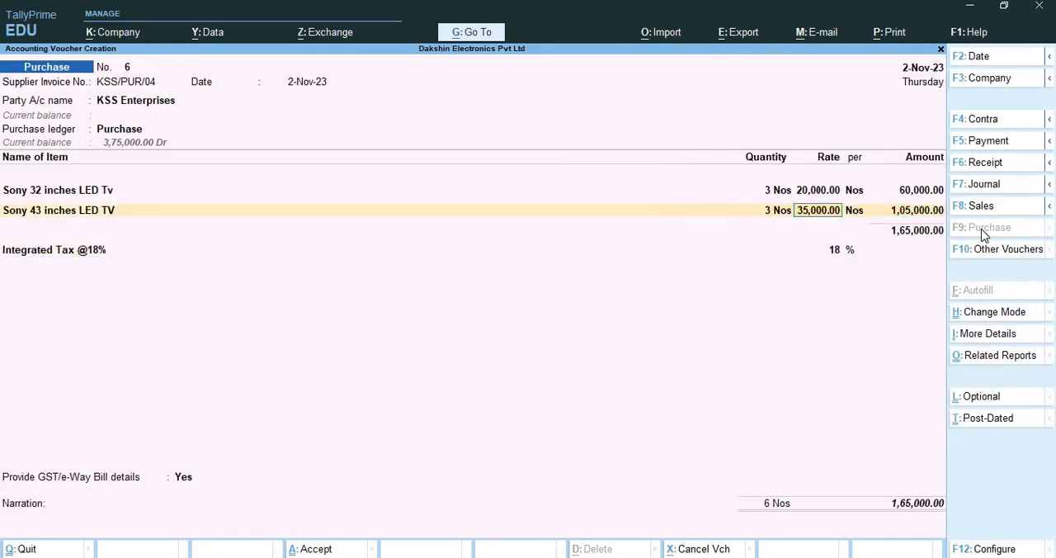
pyautogui.press('BackSpace')
pyautogui.press('BackSpace')
pyautogui.press('BackSpace')
pyautogui.press('BackSpace')
pyautogui.press('BackSpace')
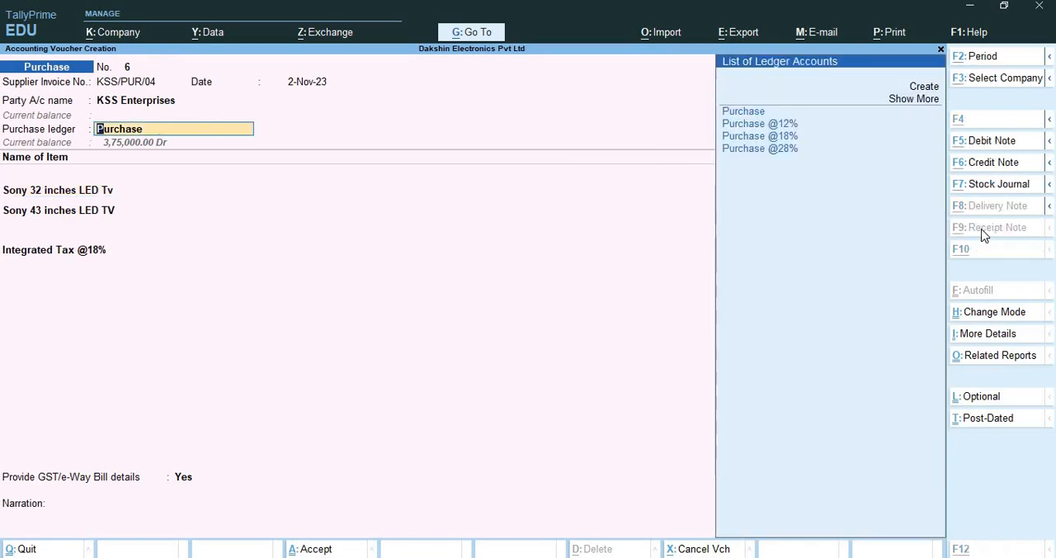
pyautogui.hotkey('alt', 'c')
pyautogui.write('Interstarte')
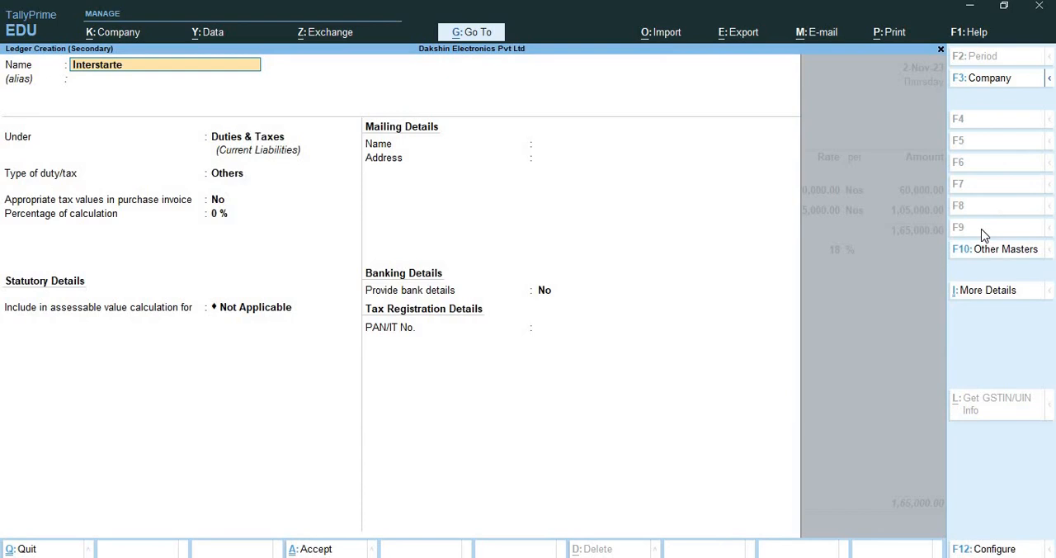
pyautogui.press('BackSpace')
pyautogui.write('te Purchase')
# Place the Interstate Purchase ledger under Purchase Accounts and turn on its GST details
pyautogui.press('Return')
pyautogui.write('P')
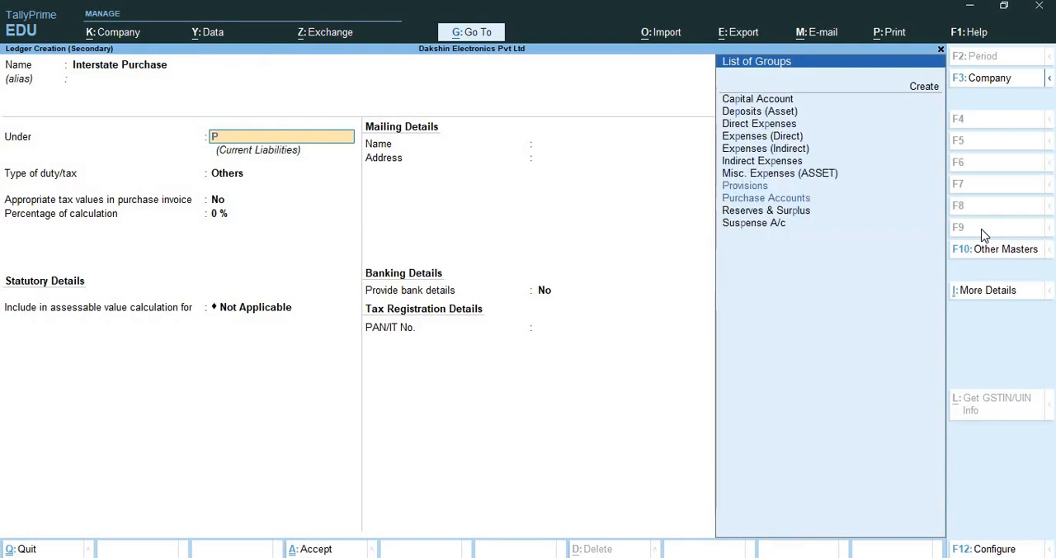
pyautogui.write('ur')
pyautogui.press('Return')
pyautogui.press('Return')
pyautogui.press('Return')
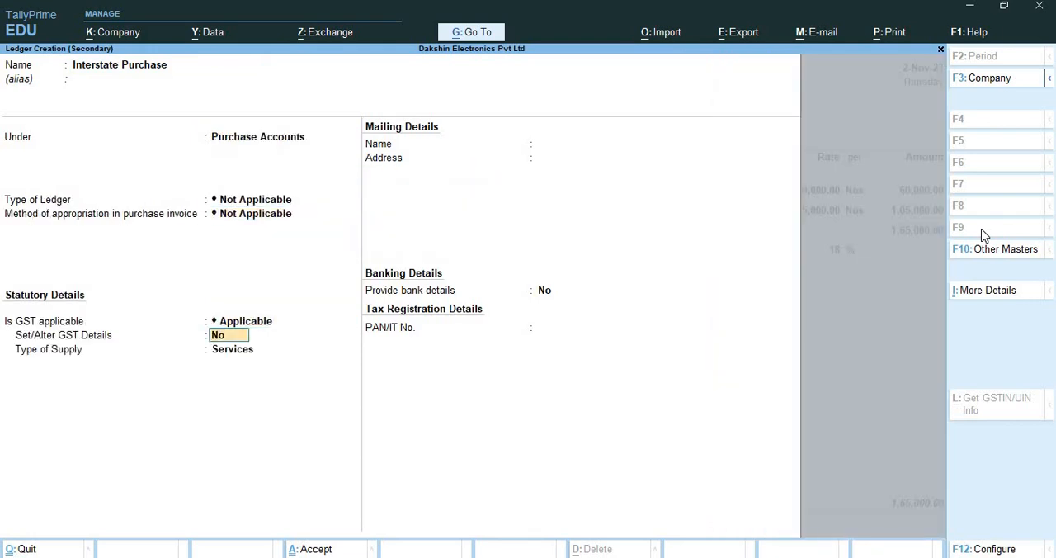
pyautogui.write('yes')
pyautogui.press('Return')
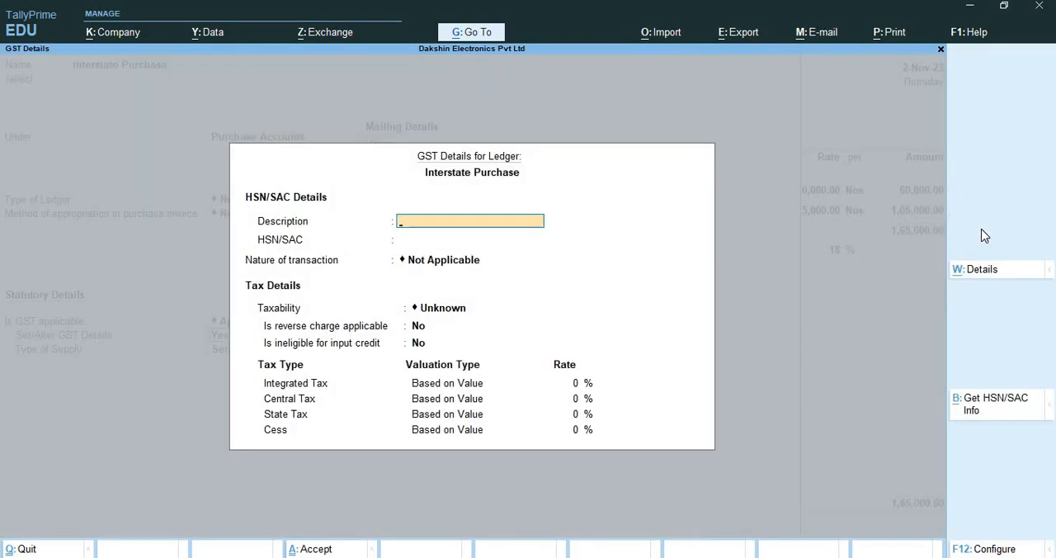
# Enter Electronic Products as the ledger's GST description, leaving HSN/SAC blank
pyautogui.write('Electronic P')
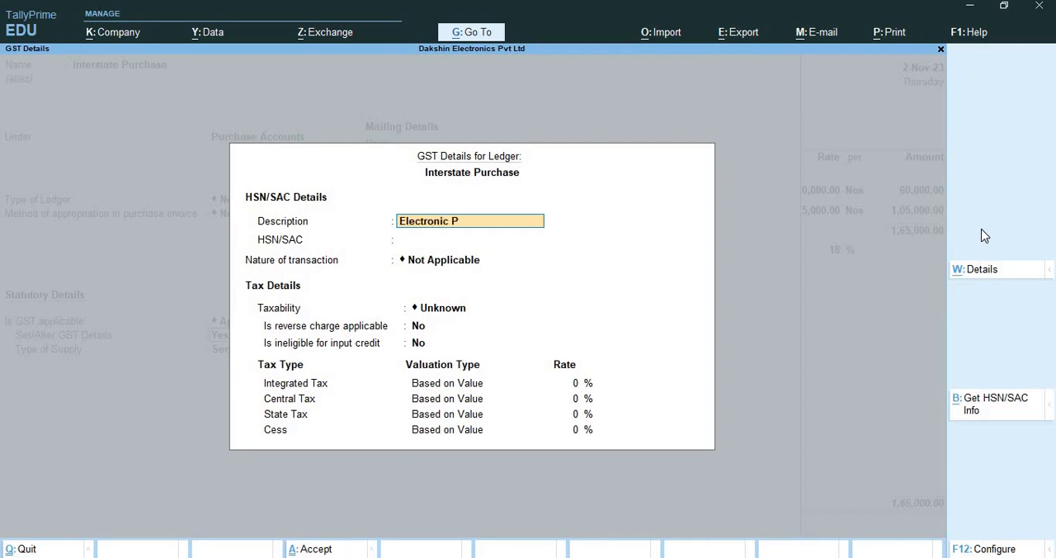
pyautogui.write('roducts')
pyautogui.press('Return')
pyautogui.press('Return')
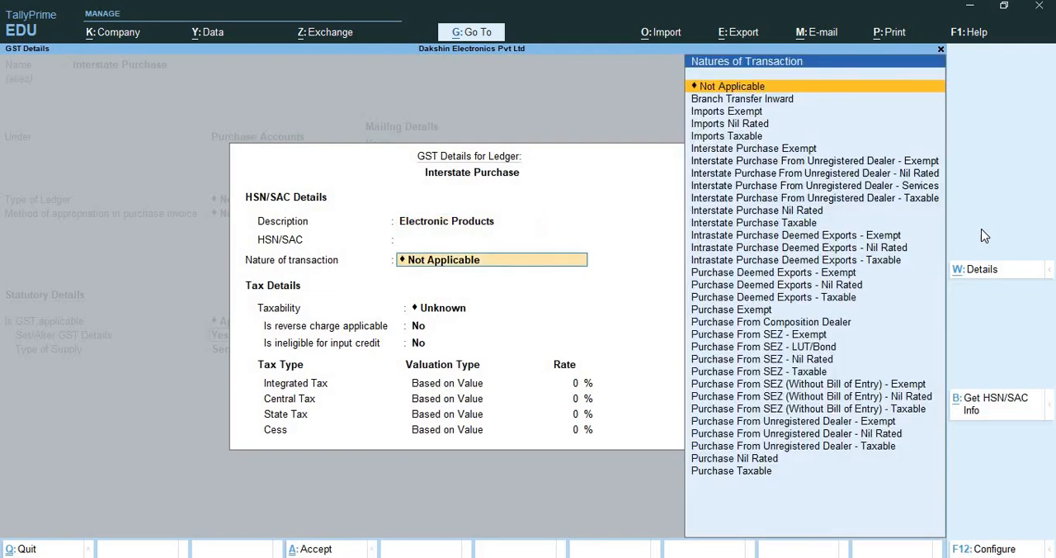
# Set the ledger's nature of transaction to Interstate Purchase Taxable, with taxability Taxable and reverse charge off
pyautogui.write('Inte')
pyautogui.press('Down')
pyautogui.press('Down')
pyautogui.press('Down')
pyautogui.press('Down')
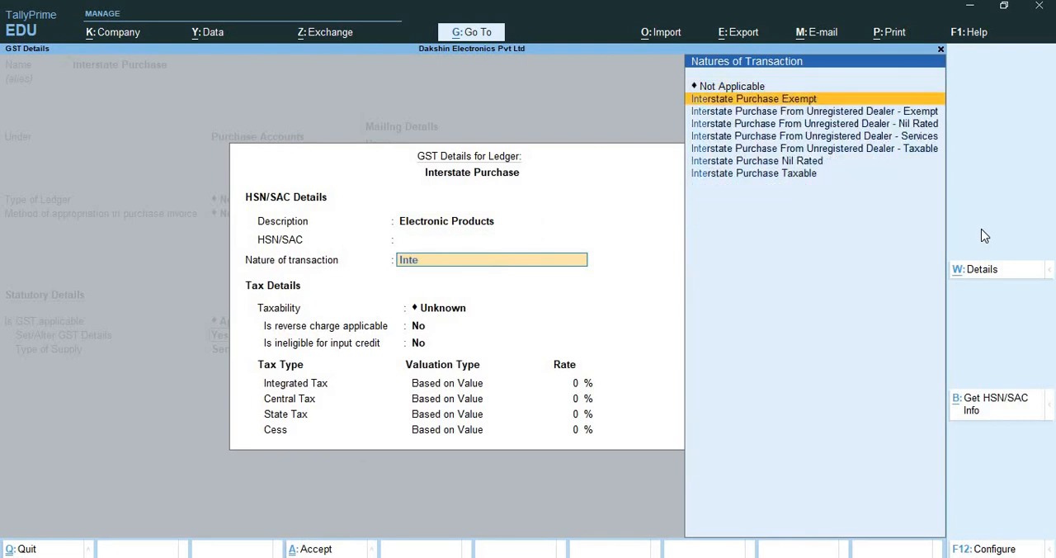
pyautogui.press('Down')
pyautogui.press('Down')
pyautogui.press('Down')
pyautogui.press('Return')
pyautogui.press('Return')
pyautogui.press('Return')
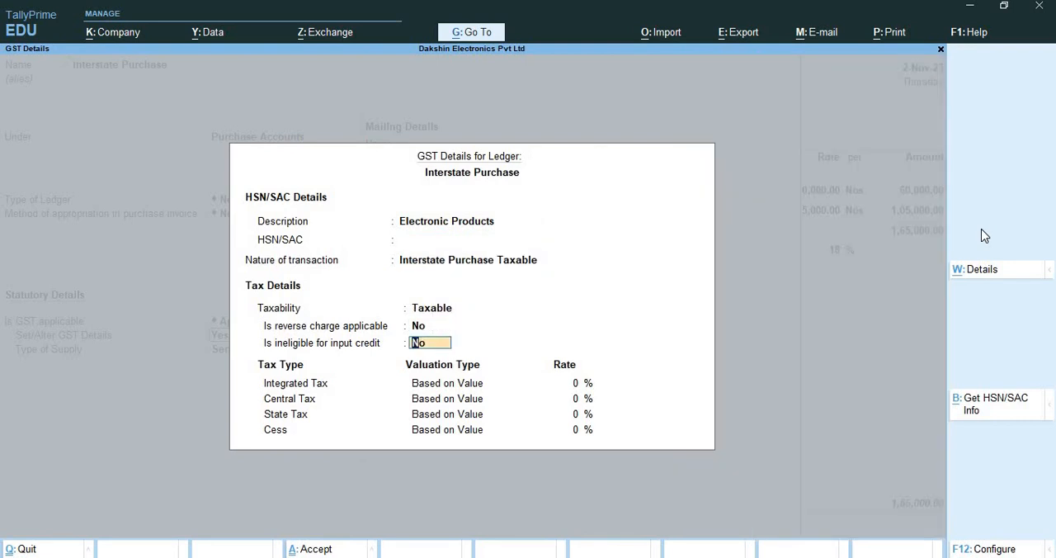
# Set the ledger's integrated tax rate to 18% and accept the GST details
pyautogui.write('18')
pyautogui.press('Return')
pyautogui.press('Return')
pyautogui.press('Return')
pyautogui.press('Return')
pyautogui.press('Return')
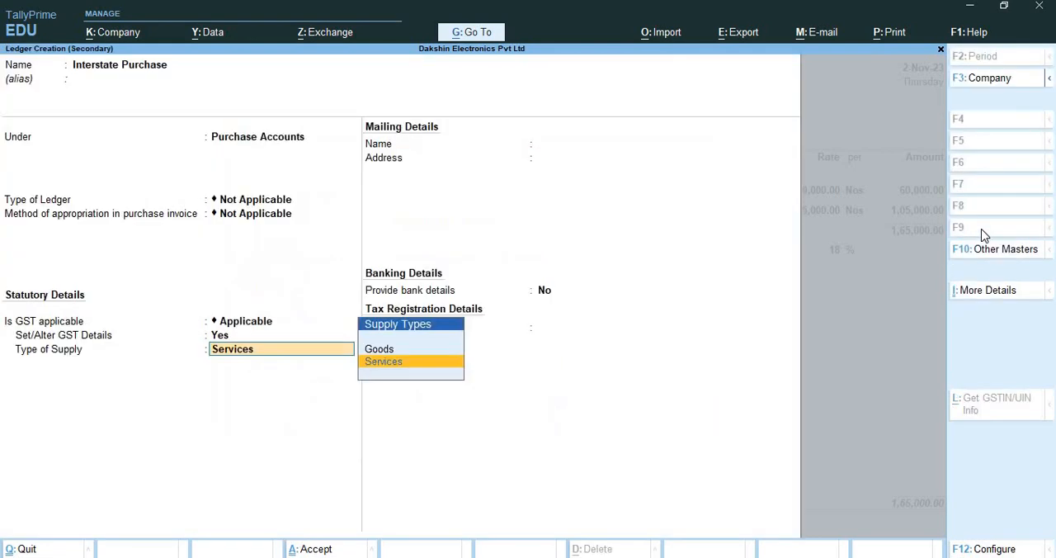
# Set the Interstate Purchase ledger's type of supply to Goods, save it as the voucher's purchase ledger, and return to the item lines
pyautogui.press('Return')
pyautogui.press('Escape')
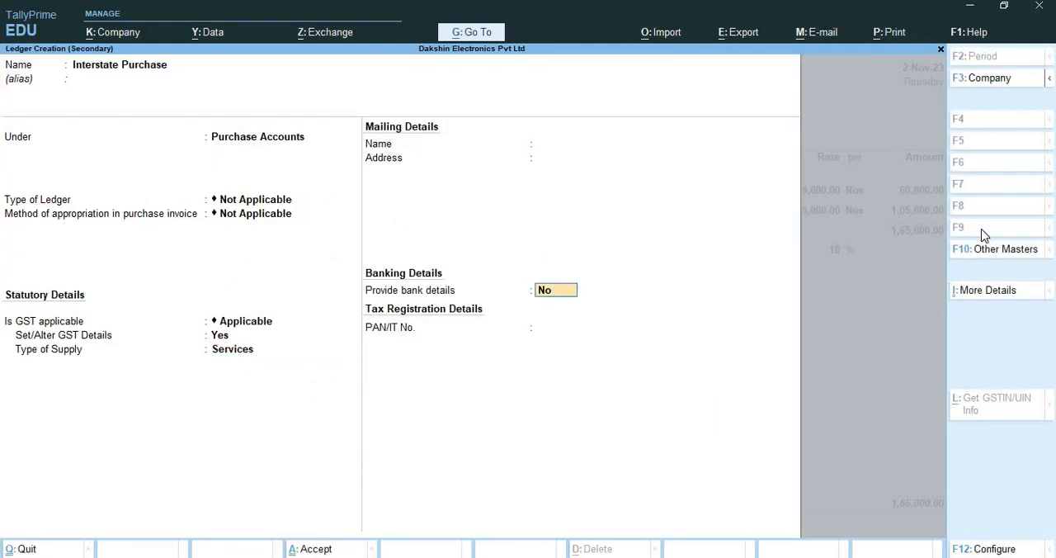
pyautogui.press('BackSpace')
pyautogui.press('Up')
pyautogui.press('Return')
pyautogui.press('Return')
pyautogui.press('Return')
pyautogui.press('Return')
pyautogui.press('Return')
pyautogui.press('Return')
pyautogui.press('Return')
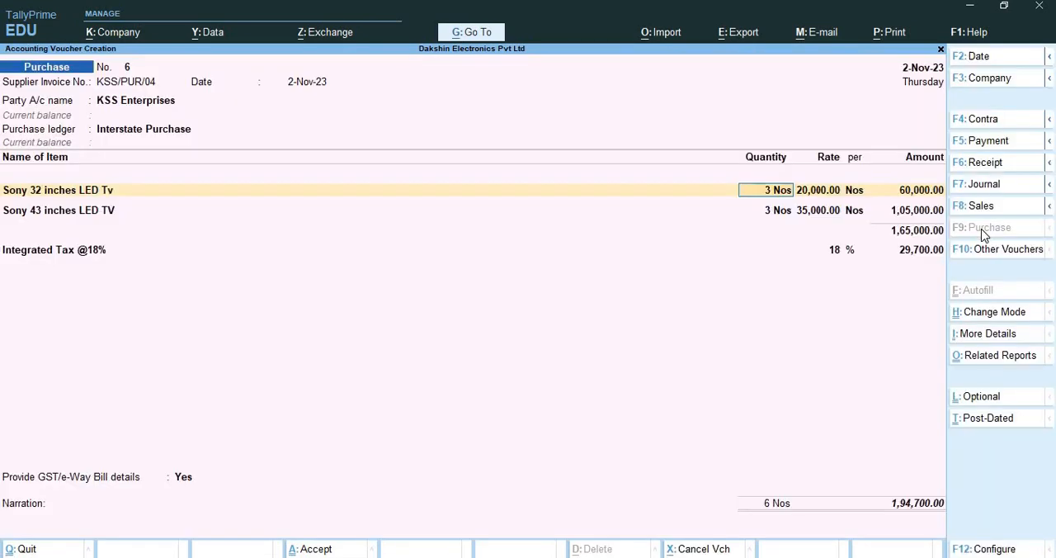
pyautogui.press('Return')
pyautogui.press('Return')
pyautogui.press('Return')
pyautogui.press('Return')
pyautogui.press('Return')
pyautogui.press('Return')
pyautogui.press('Return')
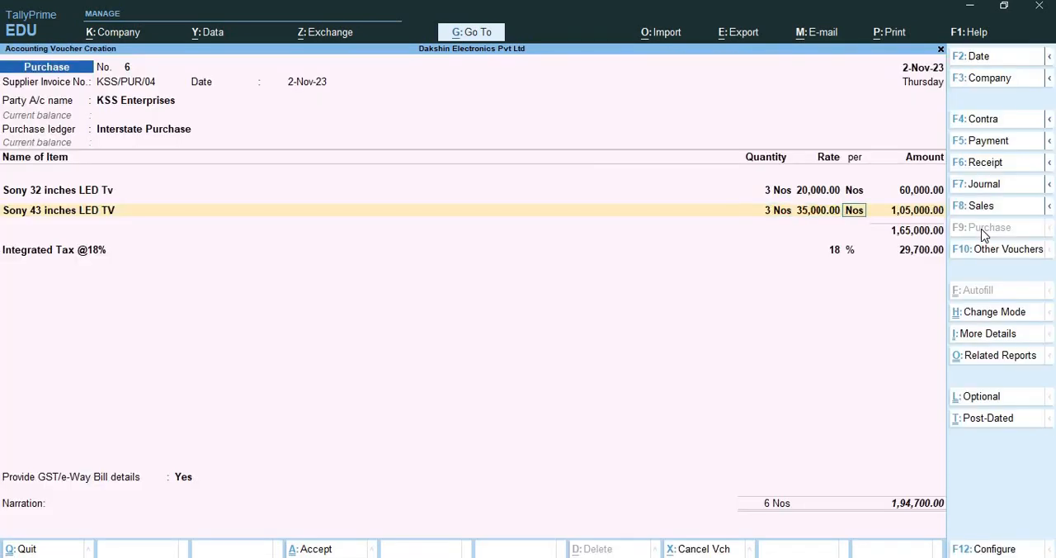
pyautogui.press('Return')
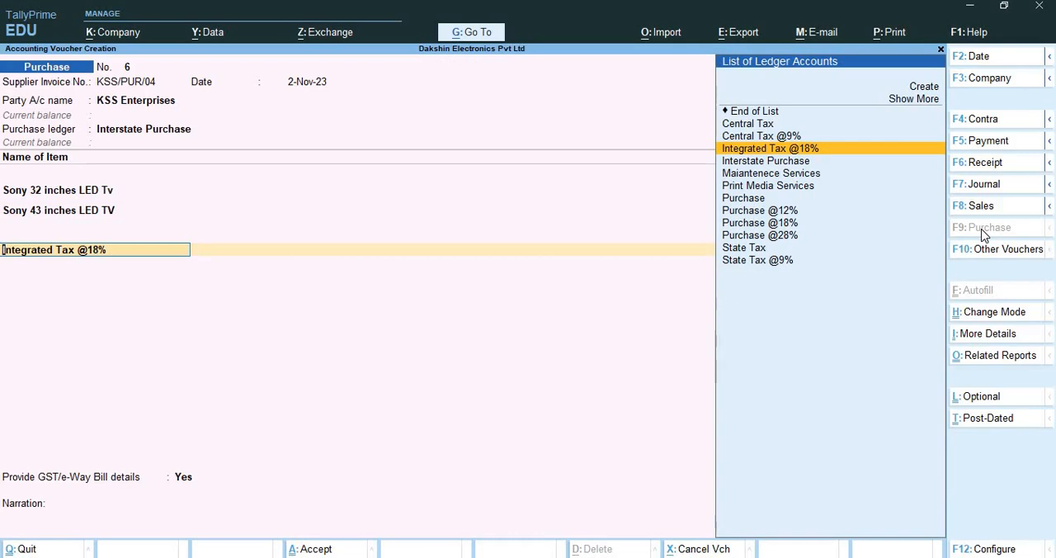
pyautogui.press('BackSpace')
pyautogui.press('BackSpace')
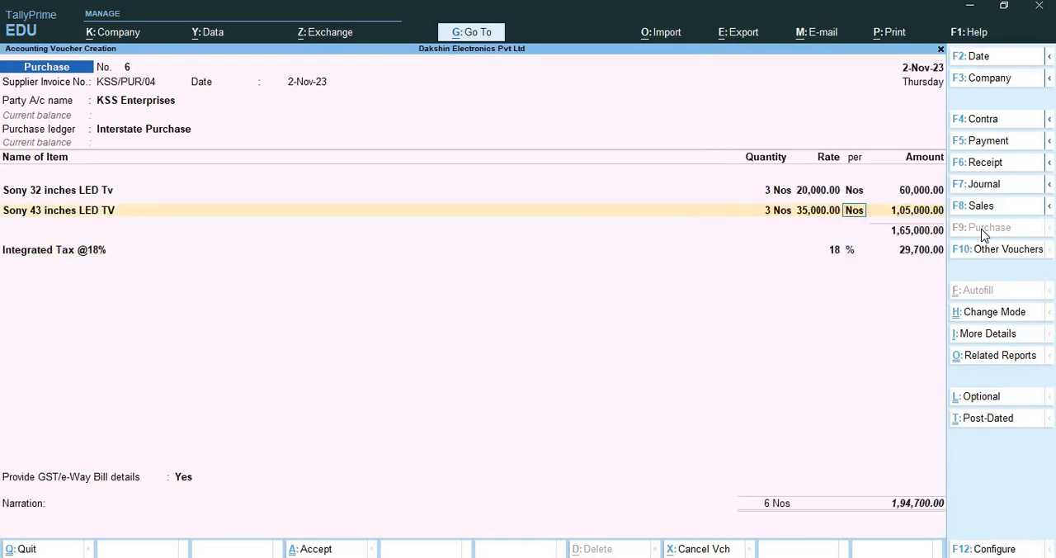
pyautogui.press('Return')
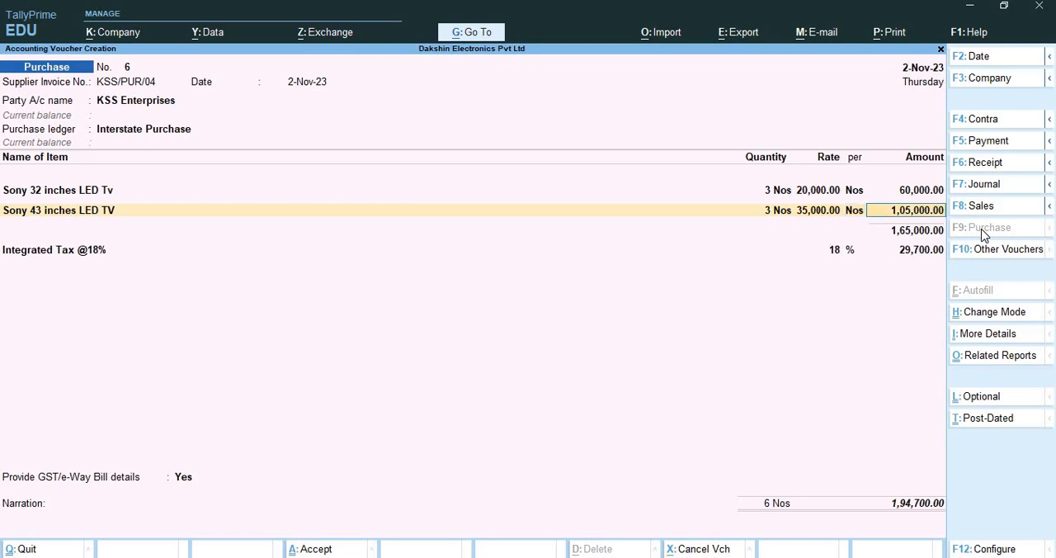
pyautogui.press('Return')
pyautogui.press('Return')
pyautogui.press('Return')
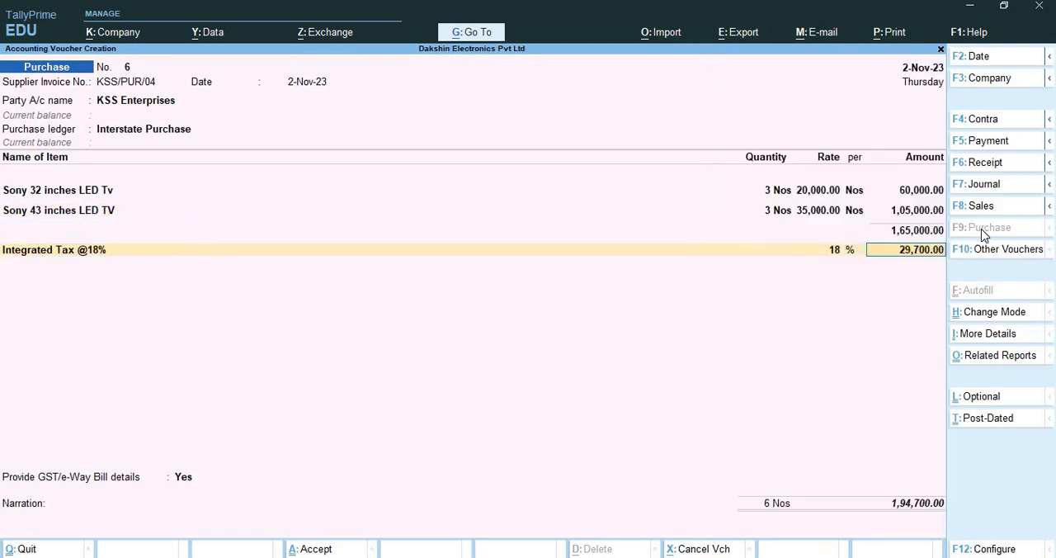
pyautogui.press('Return')
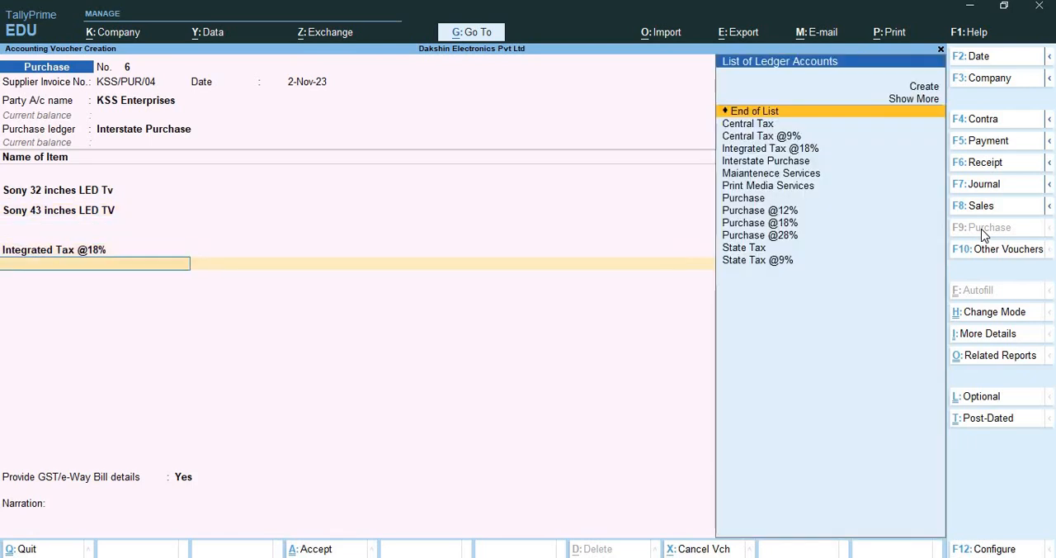
pyautogui.press('Return')
# Keep GST/e-Way Bill details at Yes, leave the e-Way Bill and transport details at their defaults, and save the purchase voucher without narration
pyautogui.press('Return')
pyautogui.press('Return')
pyautogui.press('Return')
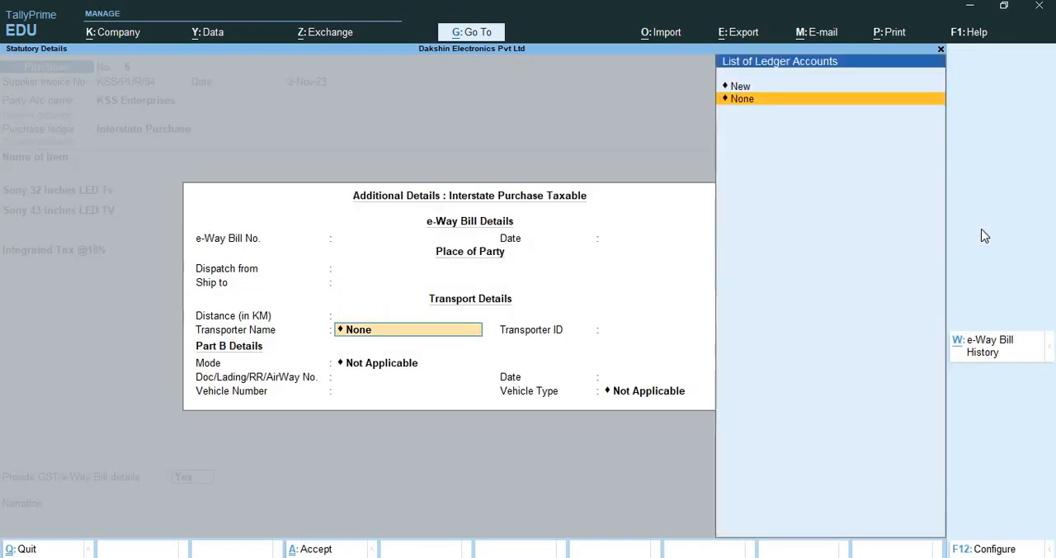
pyautogui.press('Return')
pyautogui.press('Return')
pyautogui.press('Return')
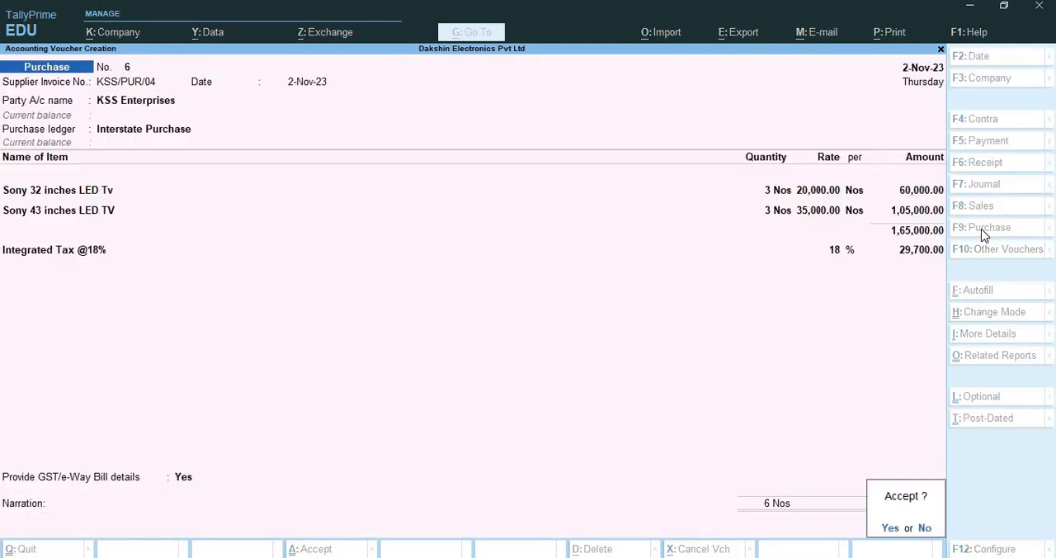
pyautogui.press('Return')
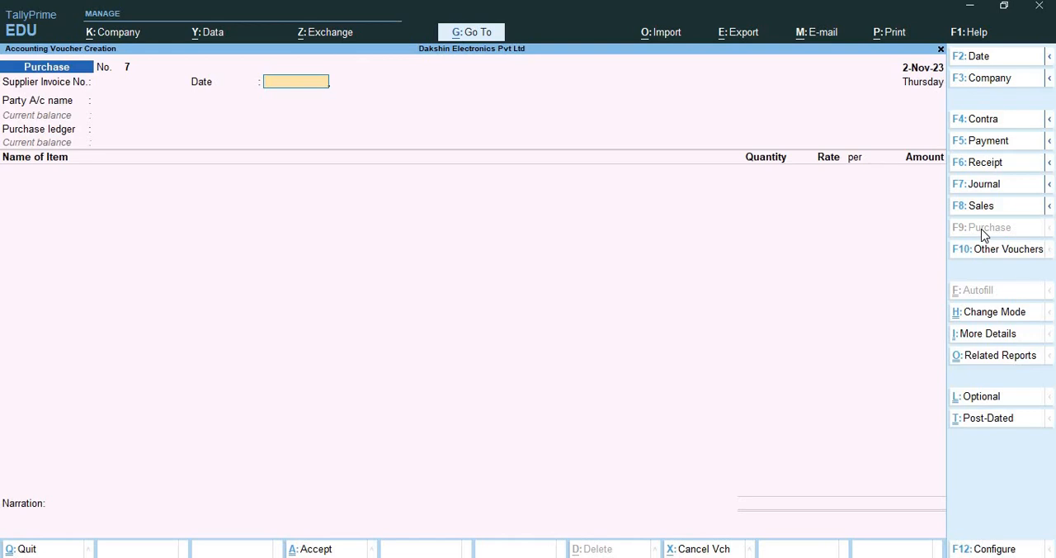
# Start a sales voucher with reference number 4 and keep the reference date at 2-Nov-23
pyautogui.press('F8')
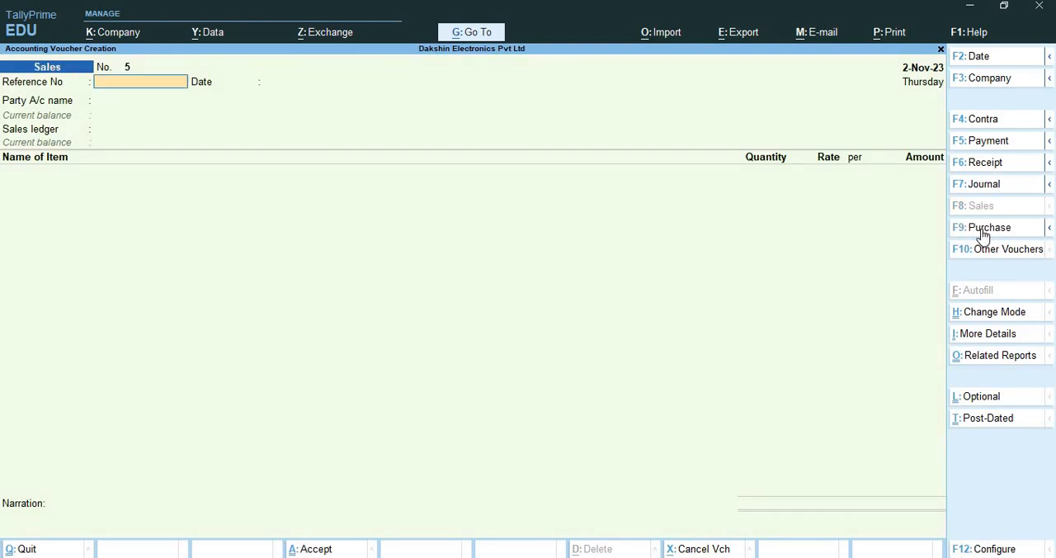
pyautogui.write('4')
pyautogui.press('Return')
pyautogui.press('Return')
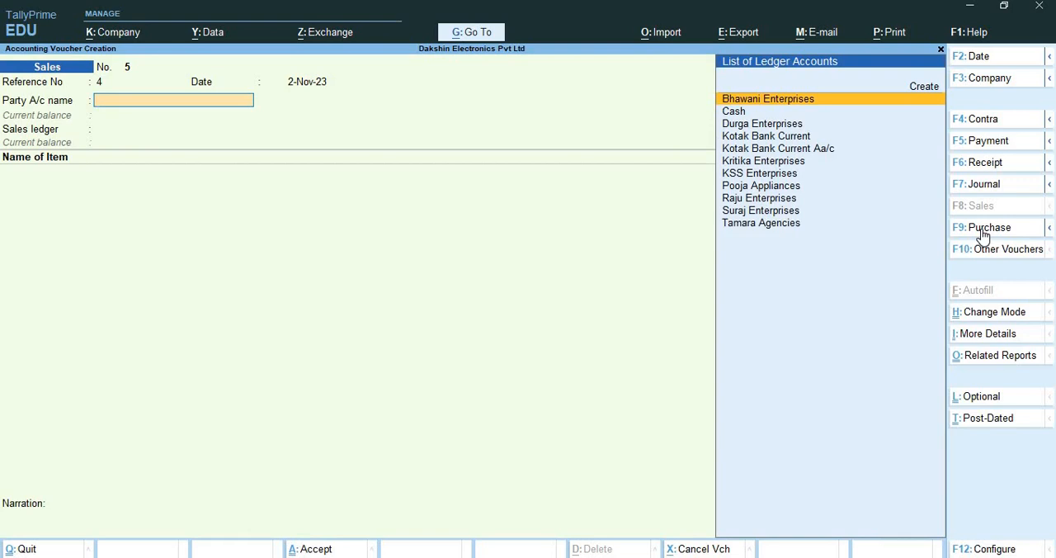
# Create a party ledger named Nataji Electronics under the Sundry Debtors group
pyautogui.hotkey('alt', 'c')
pyautogui.write('Nataji')
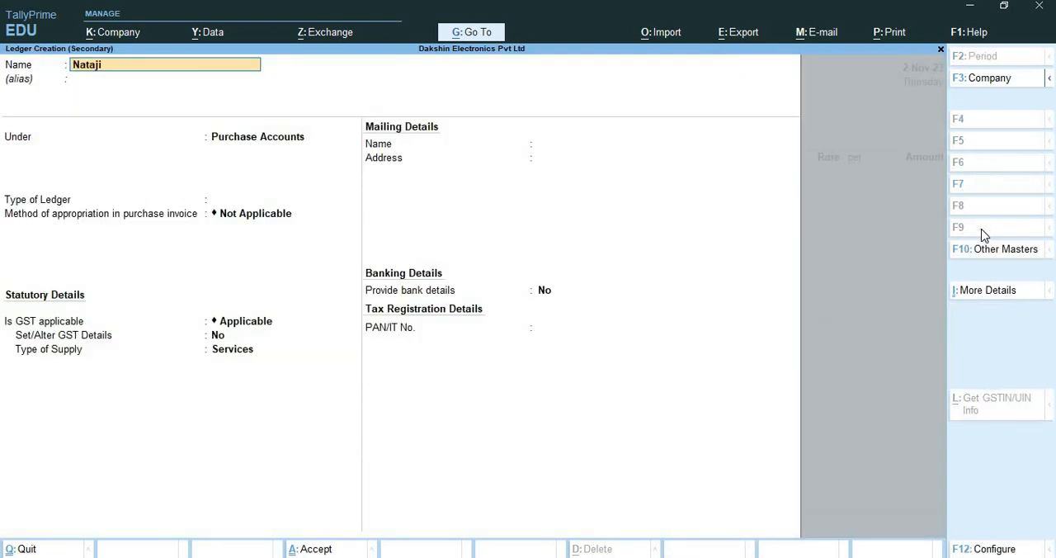
pyautogui.write(' Electrin')
pyautogui.press('BackSpace')
pyautogui.write('onics')
pyautogui.press('Return')
pyautogui.write('Sun')
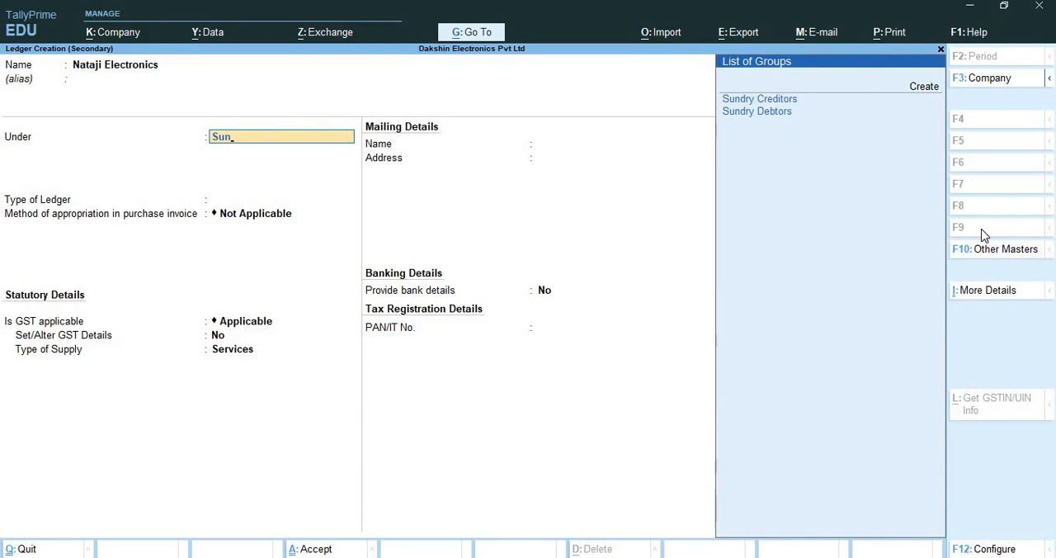
pyautogui.press('Down')
pyautogui.press('Down')
pyautogui.press('Return')
pyautogui.press('Return')
pyautogui.press('Return')
pyautogui.press('Return')
pyautogui.press('Return')
pyautogui.press('Return')
pyautogui.press('Return')
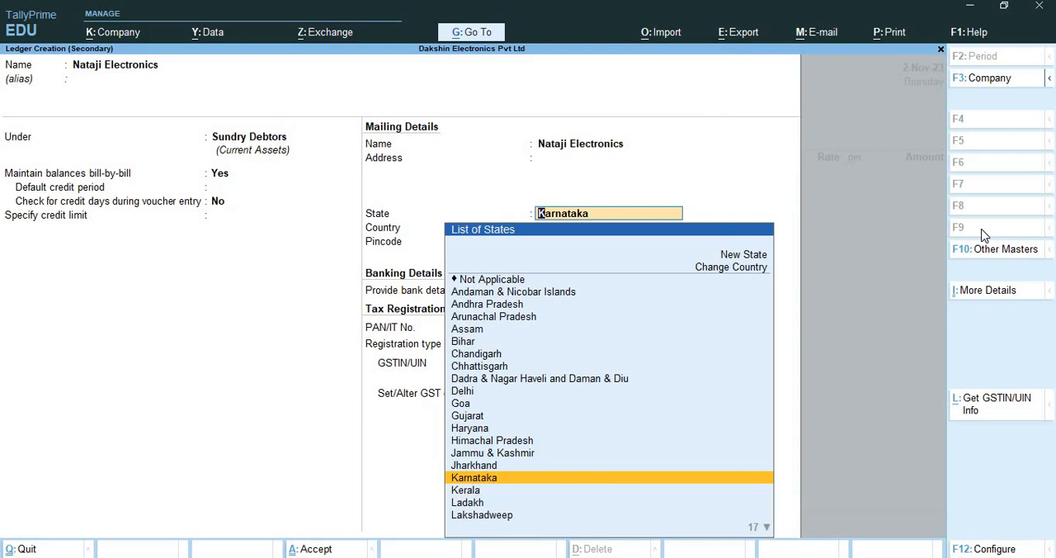
# Set the party ledger's state to Tamil Nadu, leaving the address and pincode blank and bank details at No
pyautogui.write('Tami')
pyautogui.press('Return')
pyautogui.press('Return')
pyautogui.press('Return')
pyautogui.press('Return')
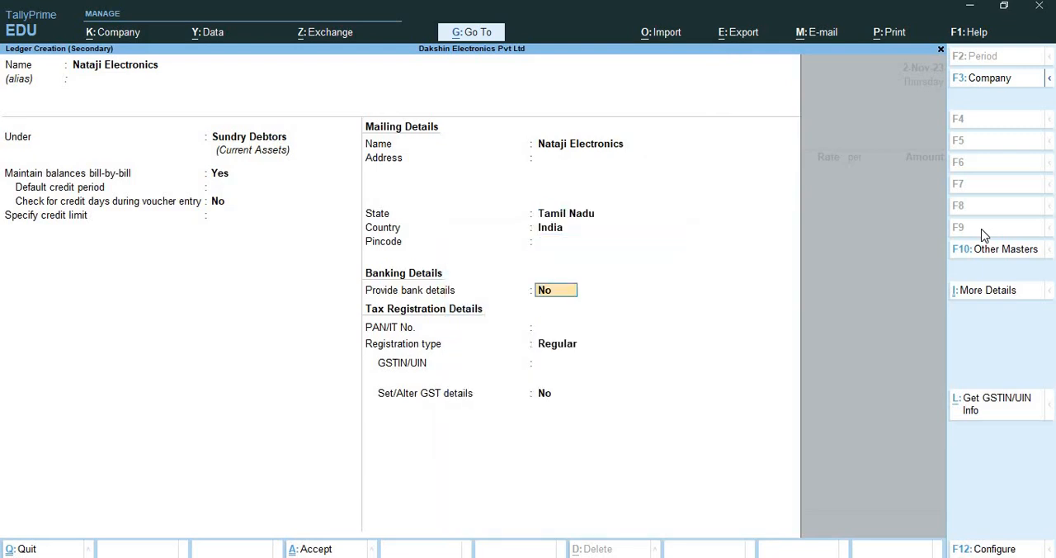
# Enter the party's GSTIN/UIN, keep Set/Alter GST details at No, and save the ledger as the voucher's party
pyautogui.press('Return')
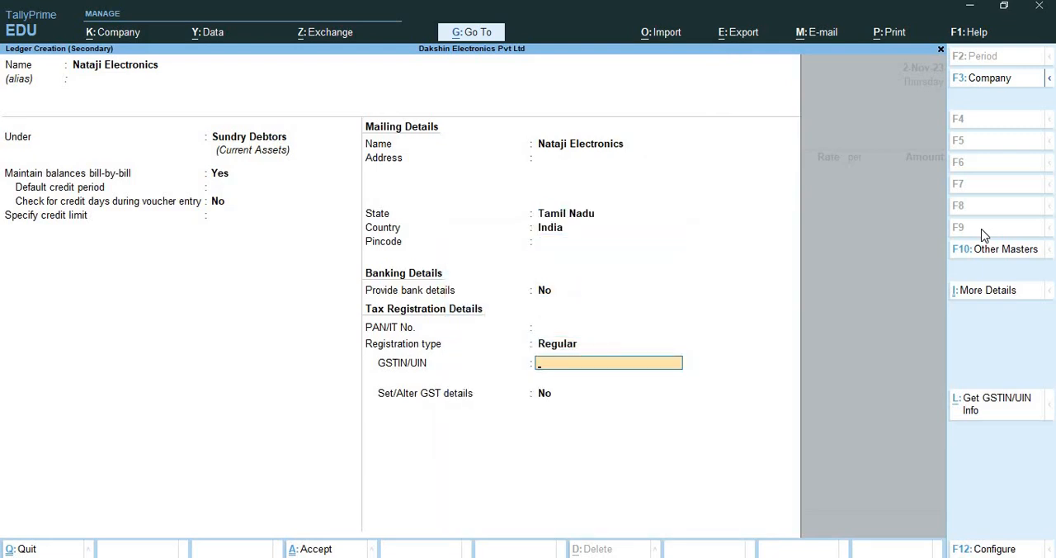
pyautogui.write('33KKKKK1234K1Z9')
pyautogui.press('Return')
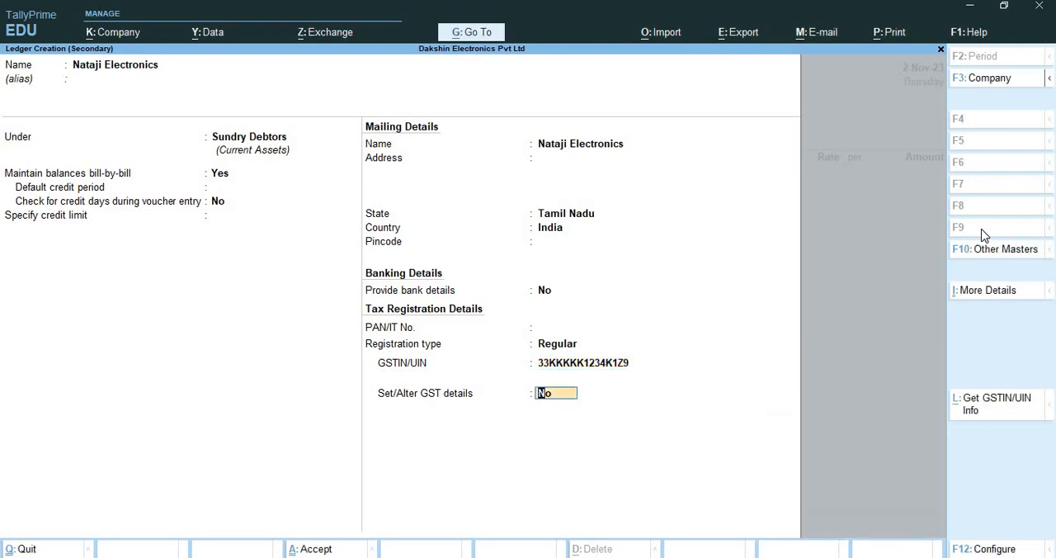
pyautogui.press('Return')
pyautogui.press('Return')
# Leave the dispatch details blank and accept the party details to reach the voucher's sales ledger
pyautogui.press('Return')
pyautogui.press('Return')
pyautogui.press('Return')
pyautogui.press('Return')
pyautogui.press('Return')
pyautogui.press('Return')
pyautogui.press('Return')
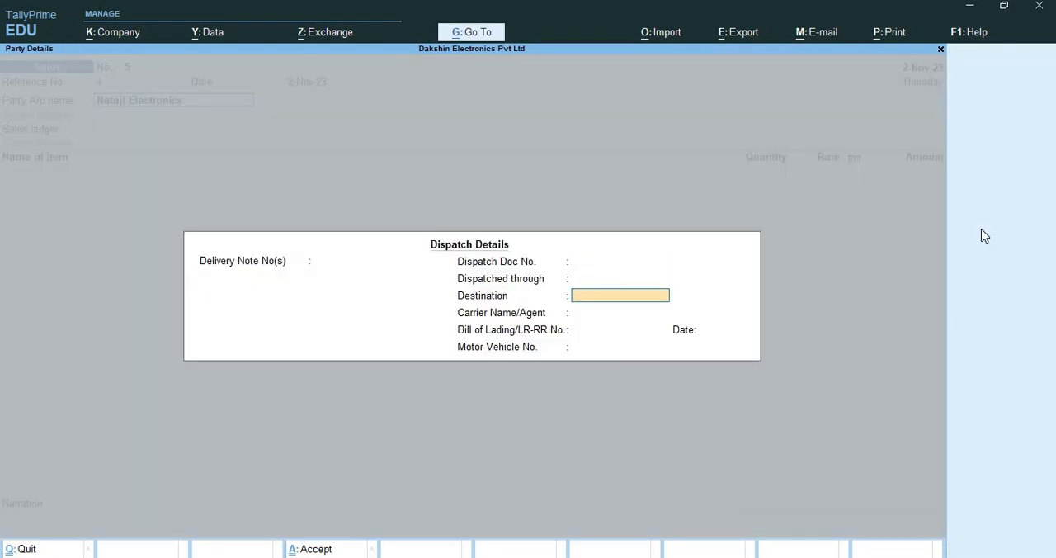
pyautogui.press('Return')
pyautogui.press('Return')
pyautogui.press('Return')
pyautogui.press('Return')
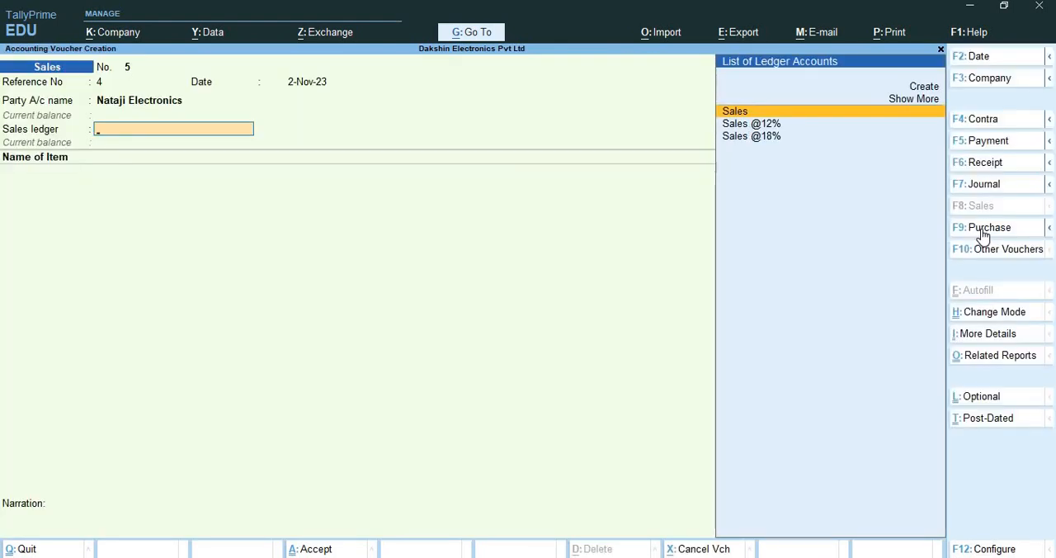
pyautogui.hotkey('alt', 'space')
pyautogui.press('Escape')
pyautogui.press('Escape')
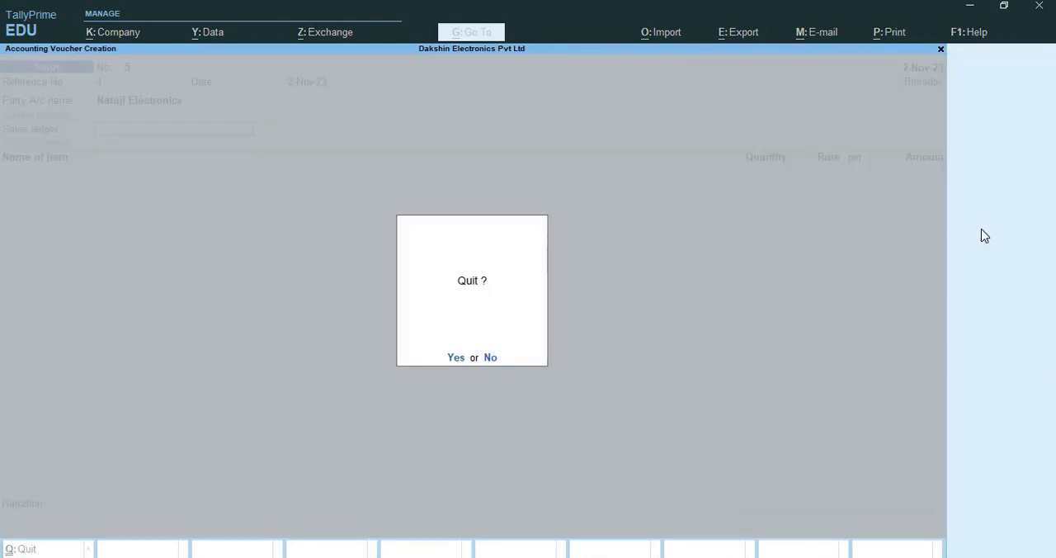
pyautogui.press('n')
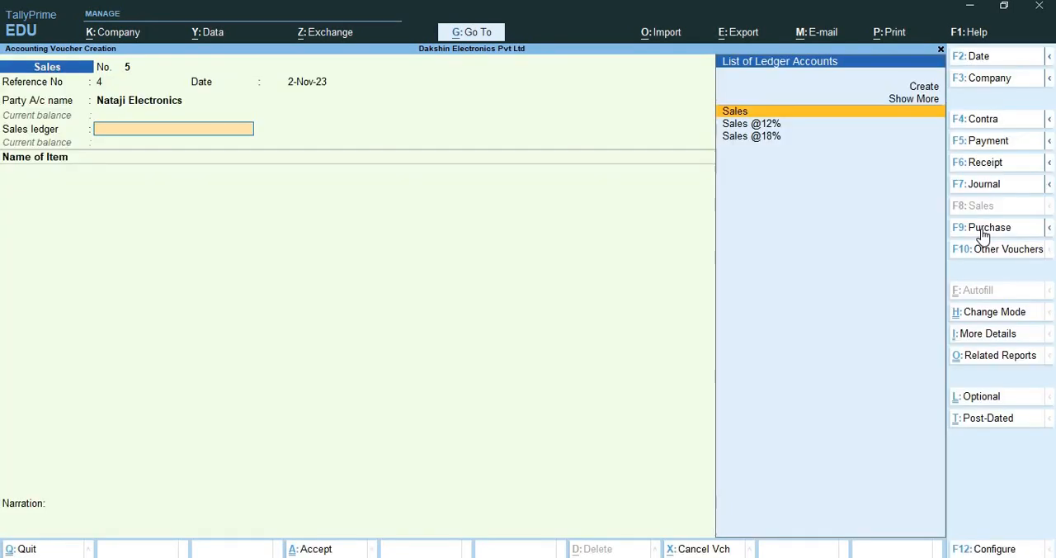
# Create a sales ledger named Interstate Sales under the Sales Accounts group
pyautogui.hotkey('alt', 'c')
pyautogui.write('Inter')
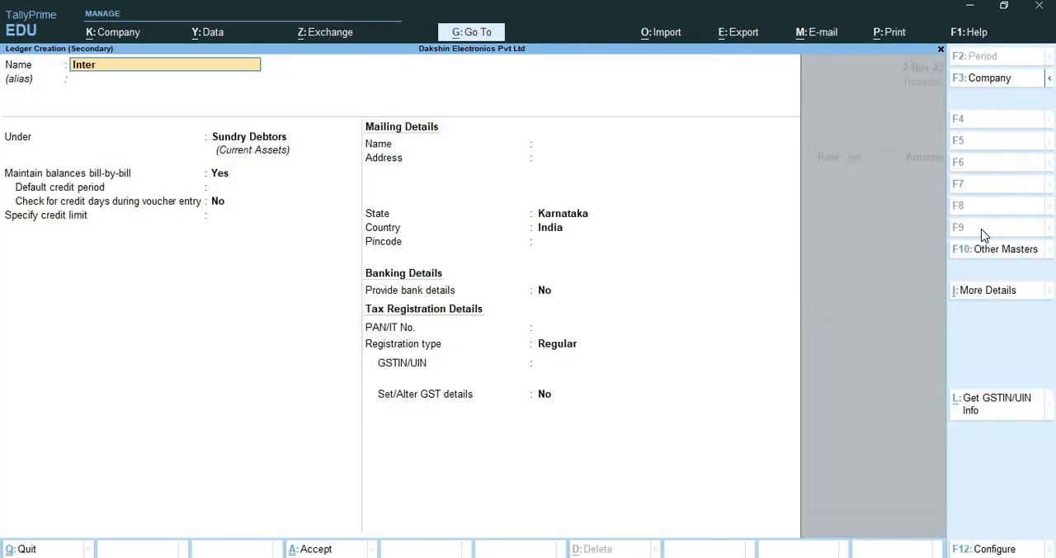
pyautogui.write('state Sales')
pyautogui.press('Return')
pyautogui.press('Return')
pyautogui.write('Sa')
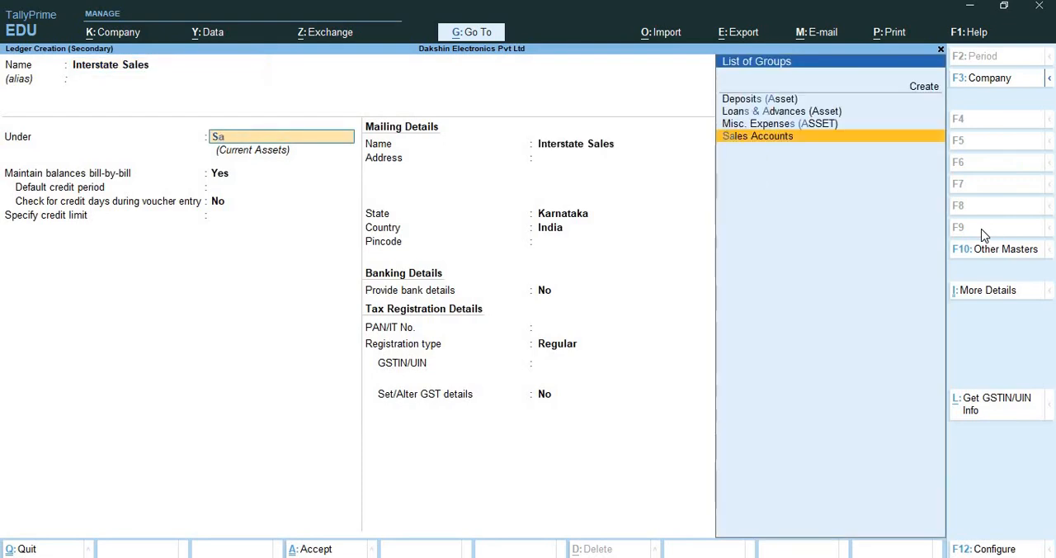
pyautogui.press('Return')
pyautogui.press('Return')
# Keep GST applicable, set Set/Alter GST Details to Yes, and describe the goods as Electronic Products with the HSN/SAC blank
pyautogui.press('Return')
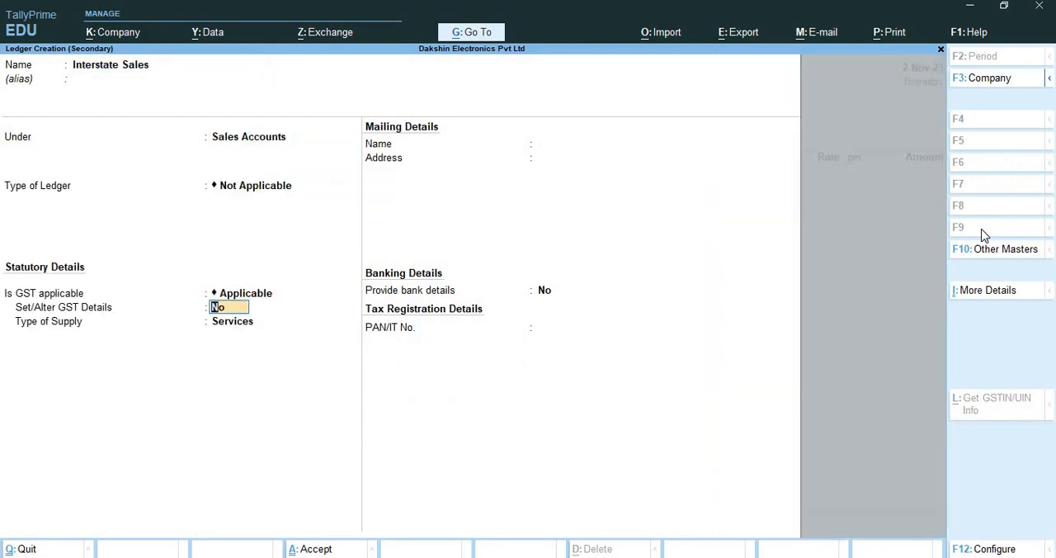
pyautogui.write('yes')
pyautogui.press('Return')
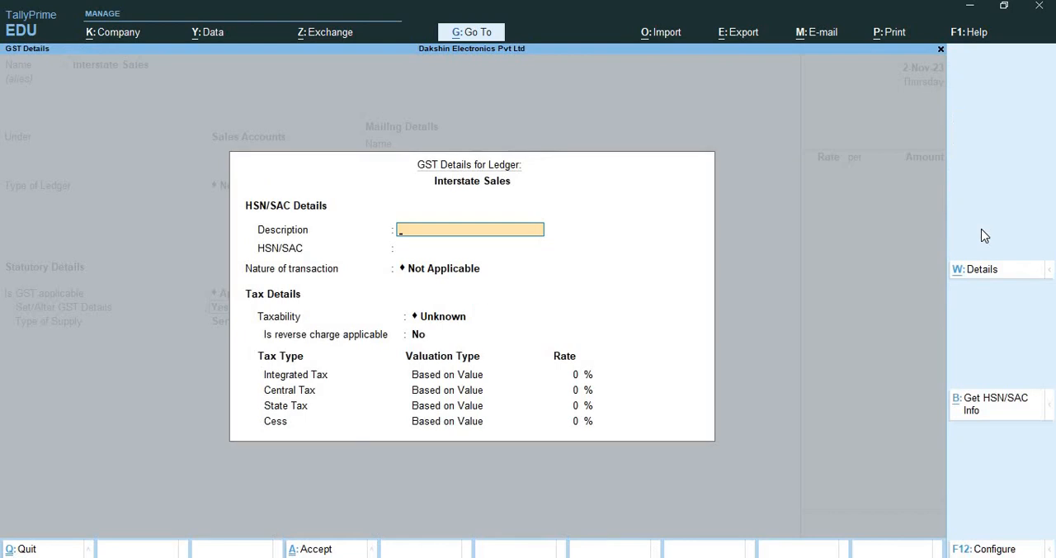
pyautogui.write('Electronic Products')
pyautogui.press('Return')
pyautogui.press('Return')
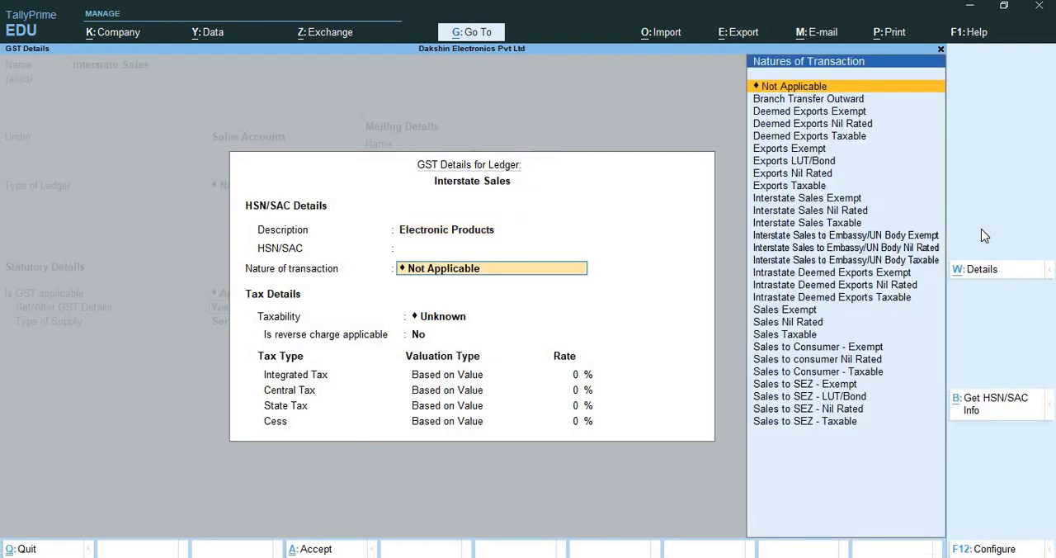
# Set the nature of transaction to Interstate Sales Taxable with an 18% integrated tax rate and accept the GST details
pyautogui.write('Inter')
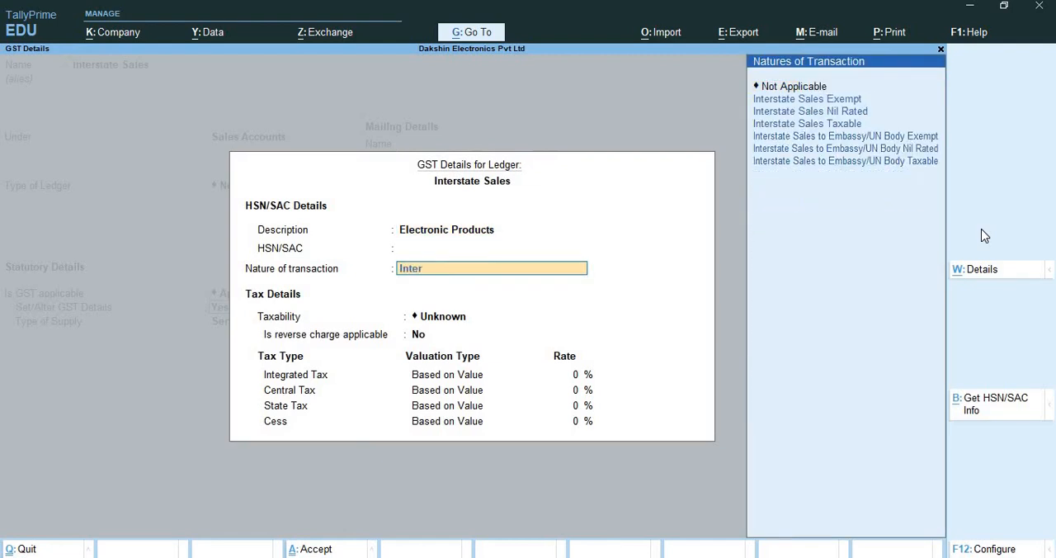
pyautogui.press('Down')
pyautogui.press('Down')
pyautogui.press('Return')
pyautogui.press('Return')
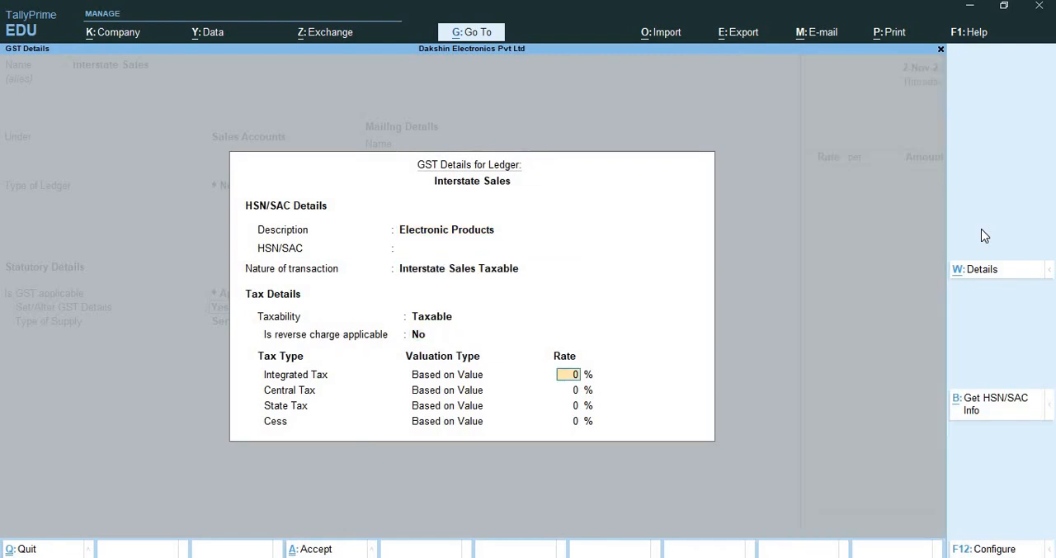
pyautogui.write('18')
# Set the Interstate Sales ledger's type of supply to Goods and save it as the voucher's sales ledger
pyautogui.press('Return')
pyautogui.press('Return')
pyautogui.press('Return')
pyautogui.press('Return')
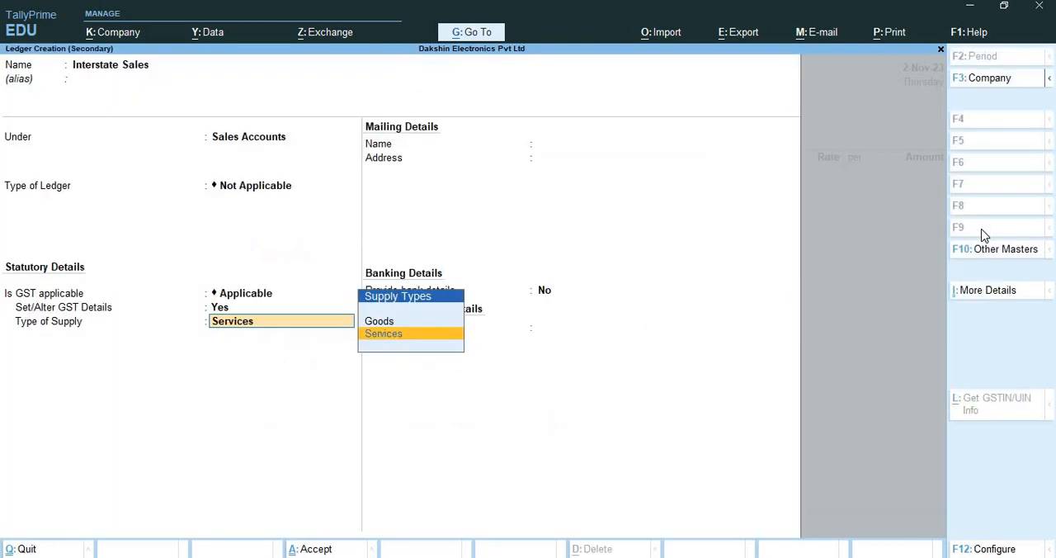
pyautogui.press('Up')
pyautogui.press('Return')
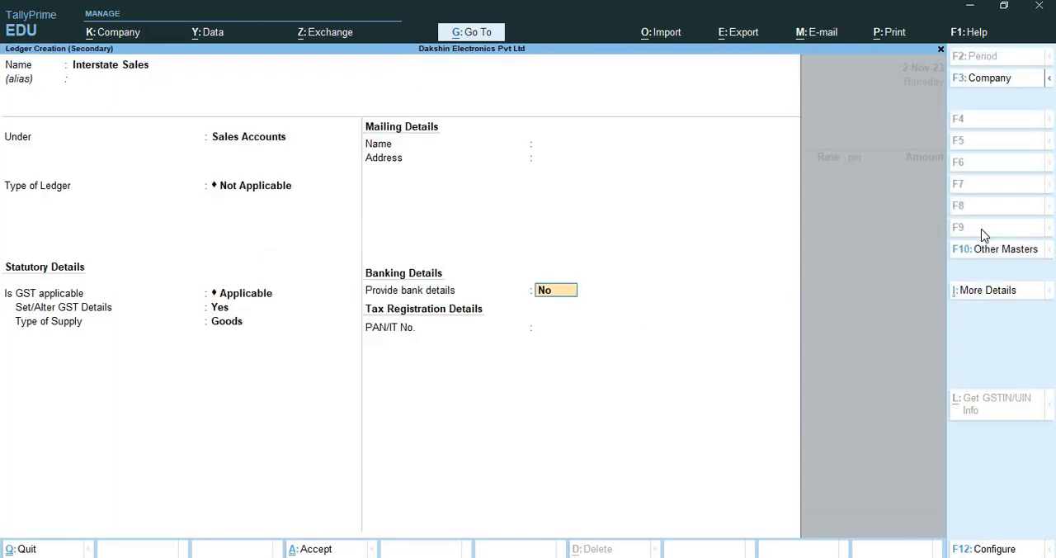
pyautogui.press('Return')
pyautogui.press('Return')
pyautogui.press('Return')
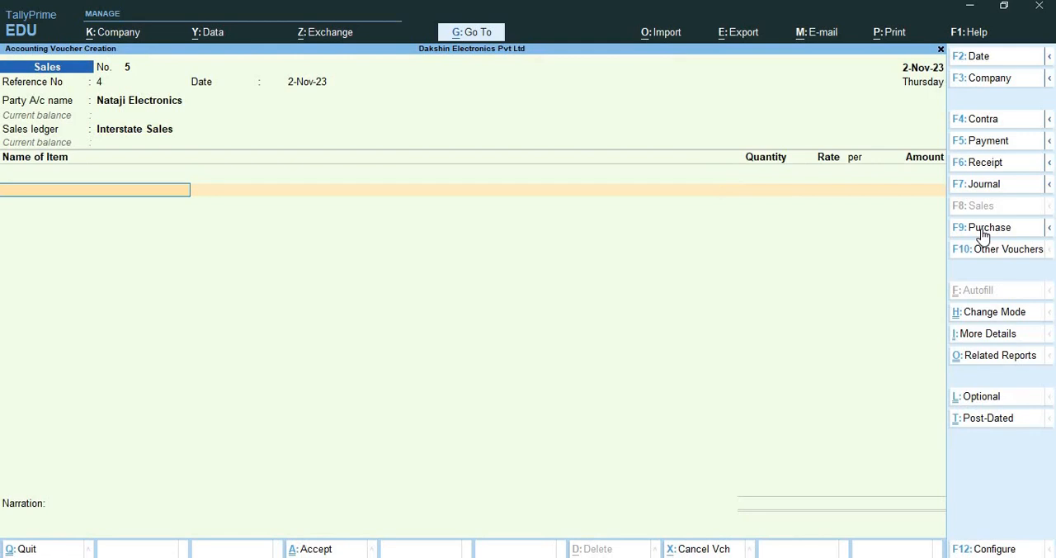
# Add LG Washing Machine to the sales voucher with quantity 3 Nos at a rate of 15,500.00
pyautogui.write('L')
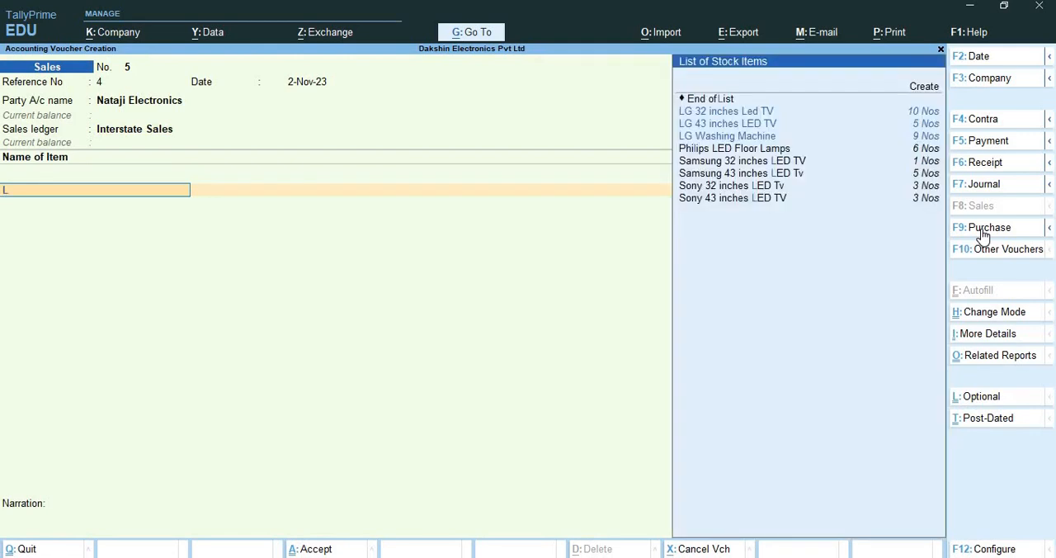
pyautogui.write('G')
pyautogui.press('Down')
pyautogui.press('Down')
pyautogui.press('Return')
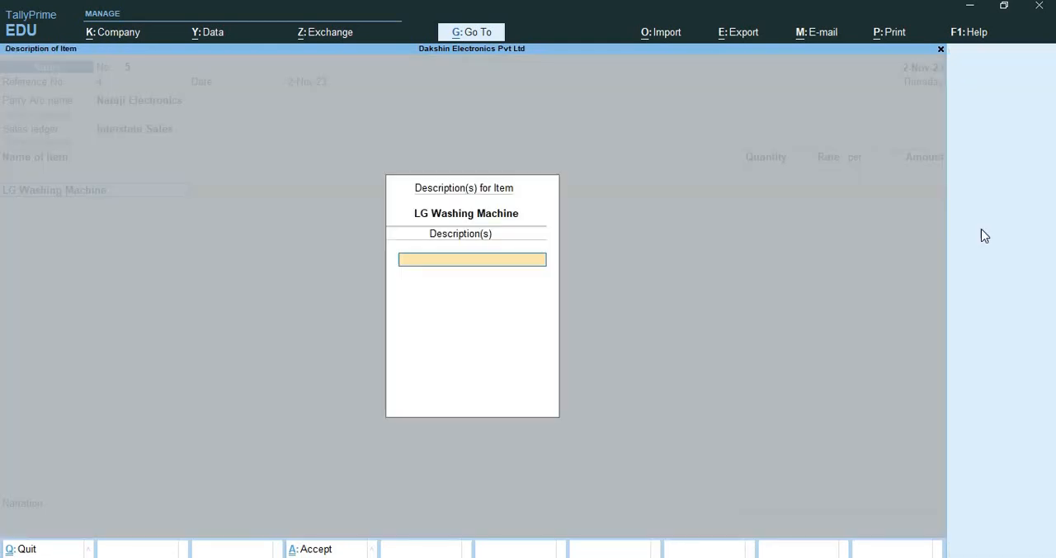
pyautogui.press('Return')
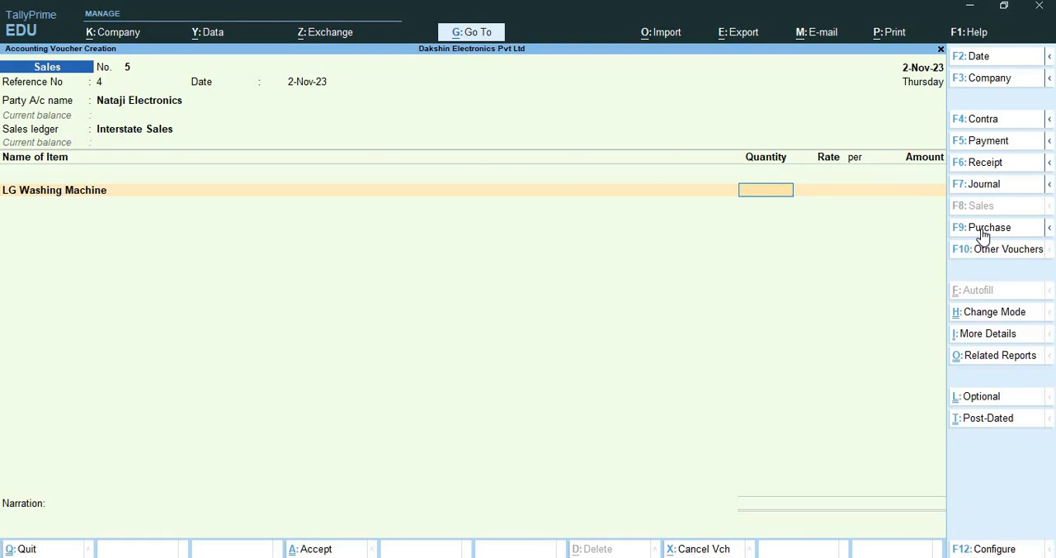
pyautogui.write('3')
pyautogui.press('Return')
pyautogui.press('Return')
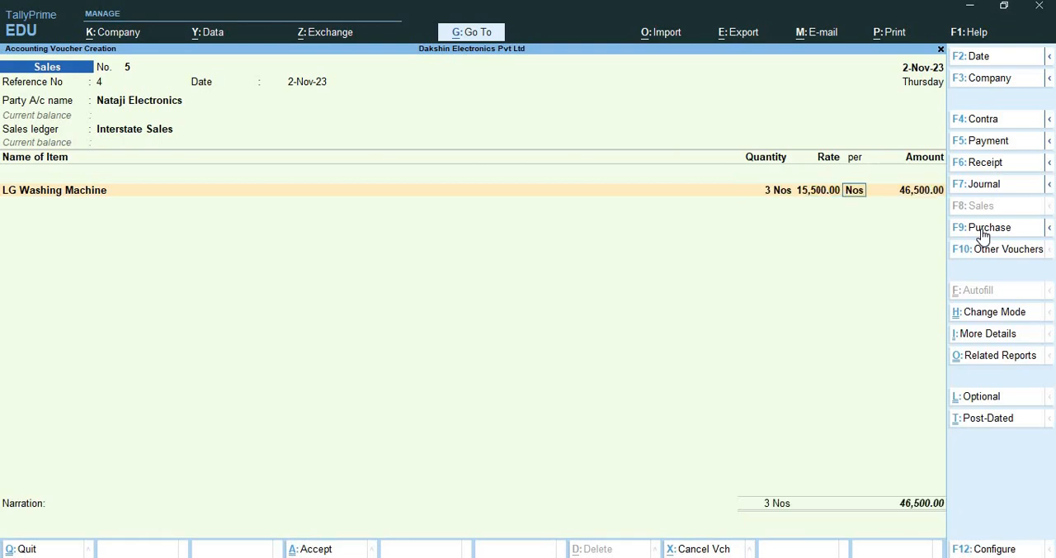
pyautogui.press('Return')
pyautogui.press('Return')
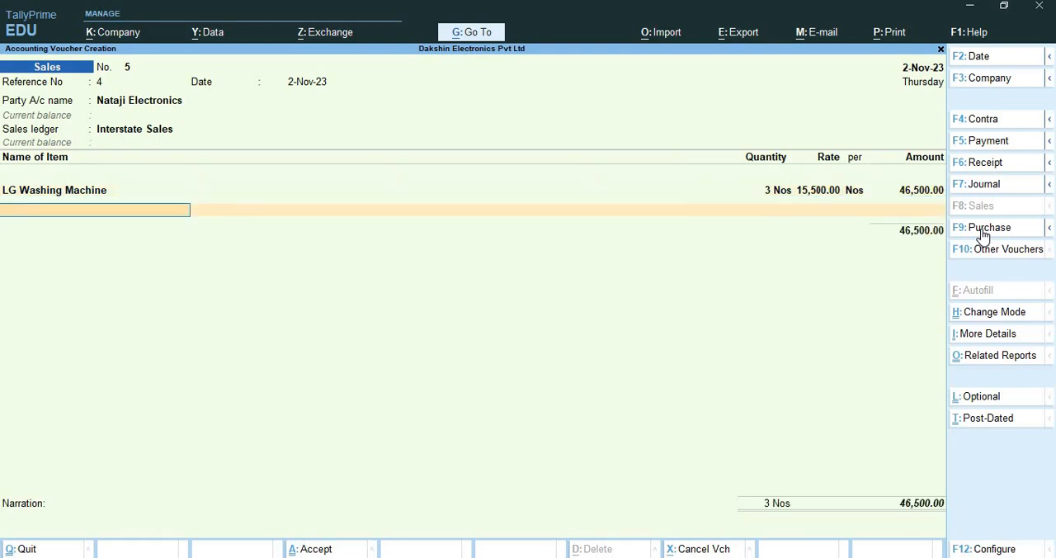
# Add Samsung 43 inches LED Tv to the sales voucher with quantity 2 Nos at a rate of 32,000
pyautogui.write('Sam')
pyautogui.press('Down')
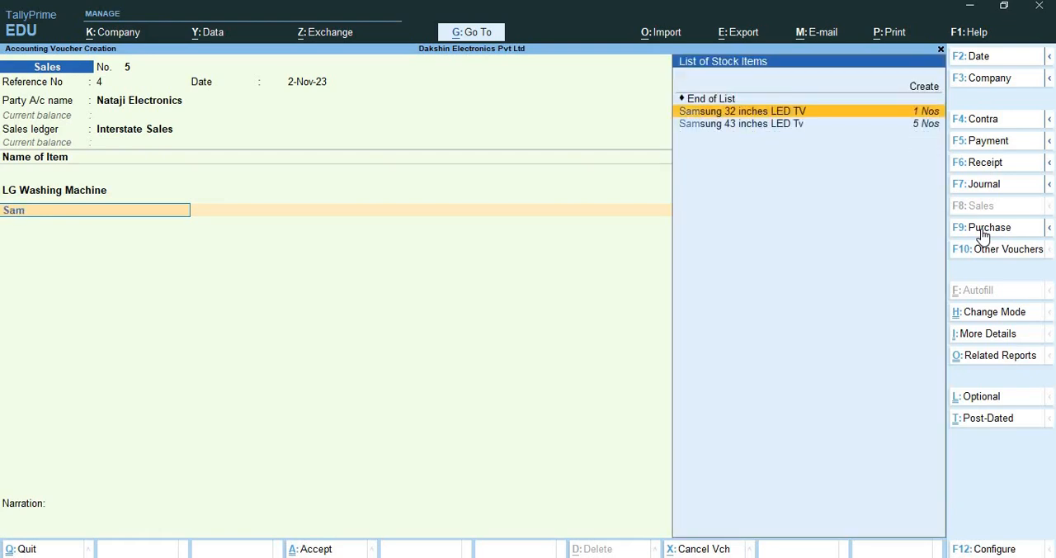
pyautogui.press('Down')
pyautogui.press('Return')
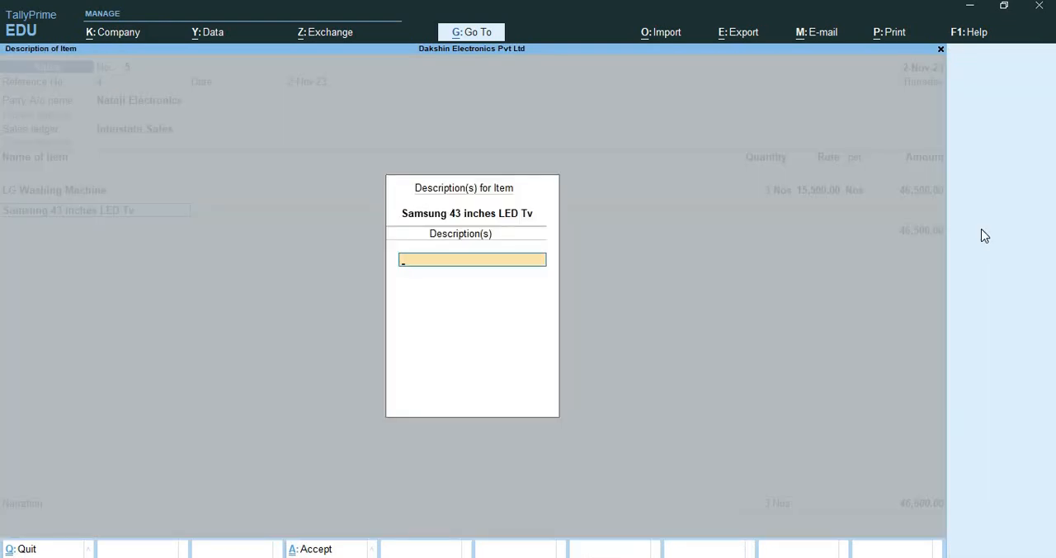
pyautogui.press('Return')
pyautogui.write('3')
pyautogui.write('2')
pyautogui.press('Return')
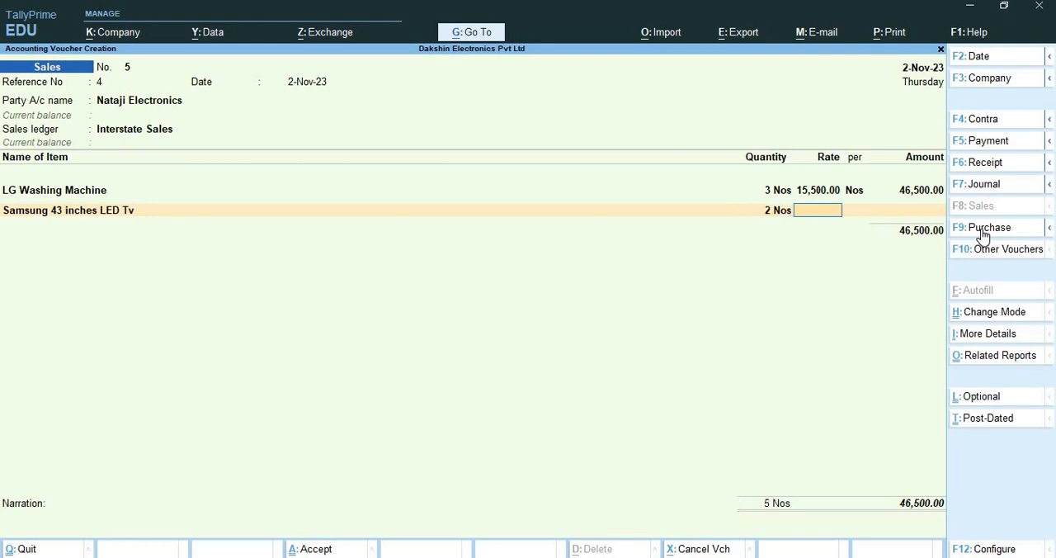
pyautogui.write('32000')
pyautogui.press('Return')
pyautogui.press('Return')
pyautogui.press('Return')
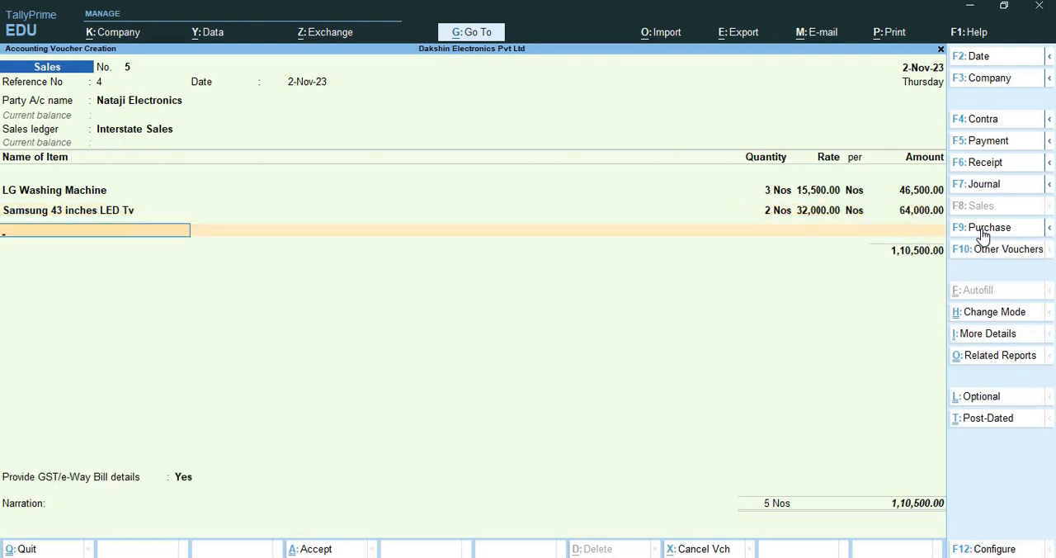
# Add Sony 43 inches LED TV with quantity 2 Nos at a rate of 37,500 and end the item list
pyautogui.write('Son')
pyautogui.press('Down')
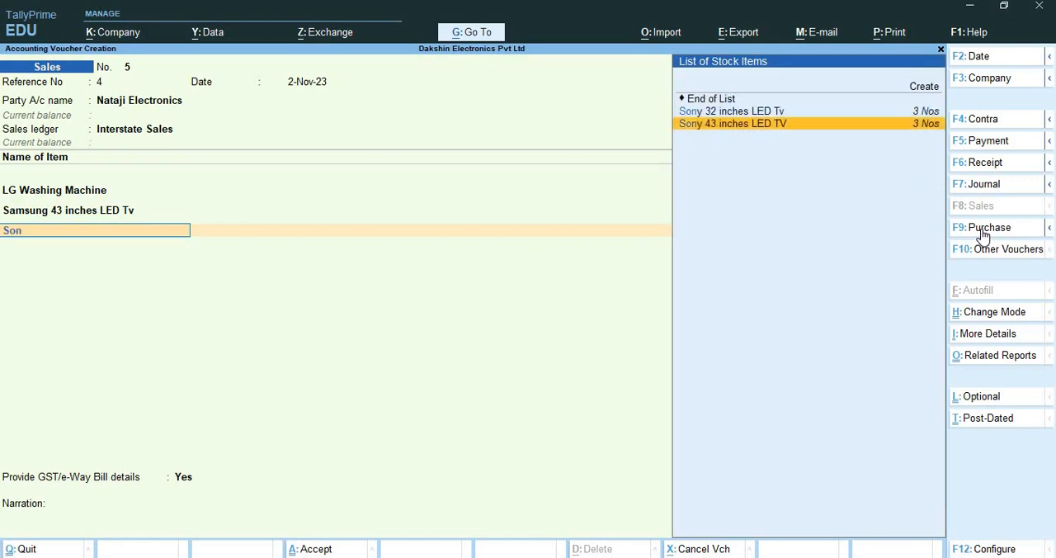
pyautogui.press('Return')
pyautogui.press('Return')
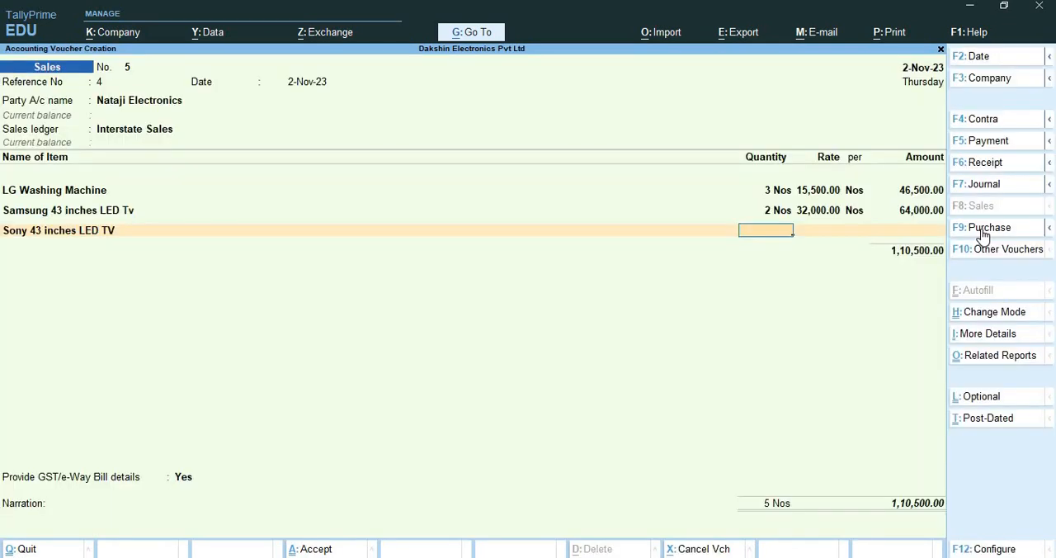
pyautogui.write('2')
pyautogui.press('Return')
pyautogui.write('37500')
pyautogui.press('Return')
pyautogui.press('Return')
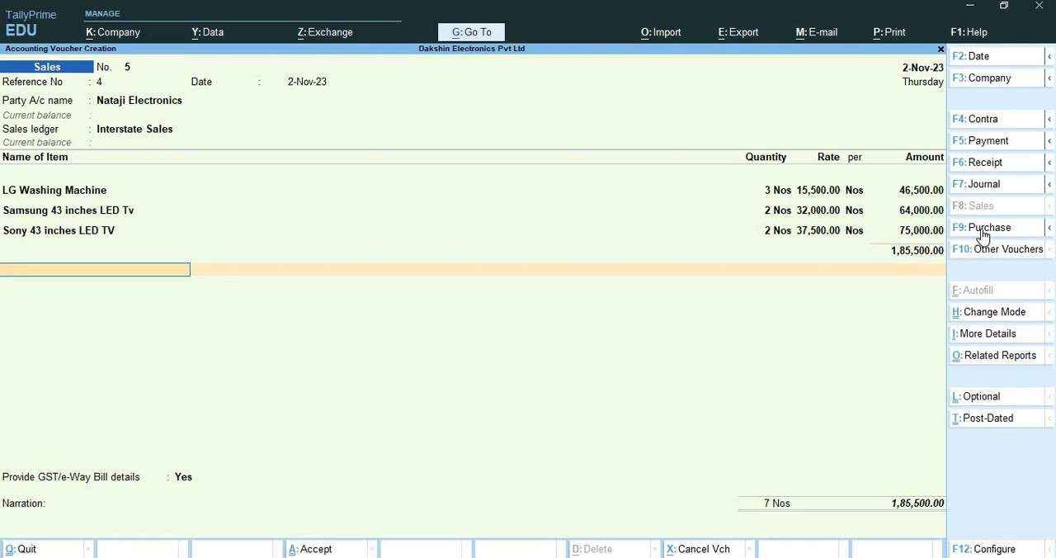
pyautogui.write('In')
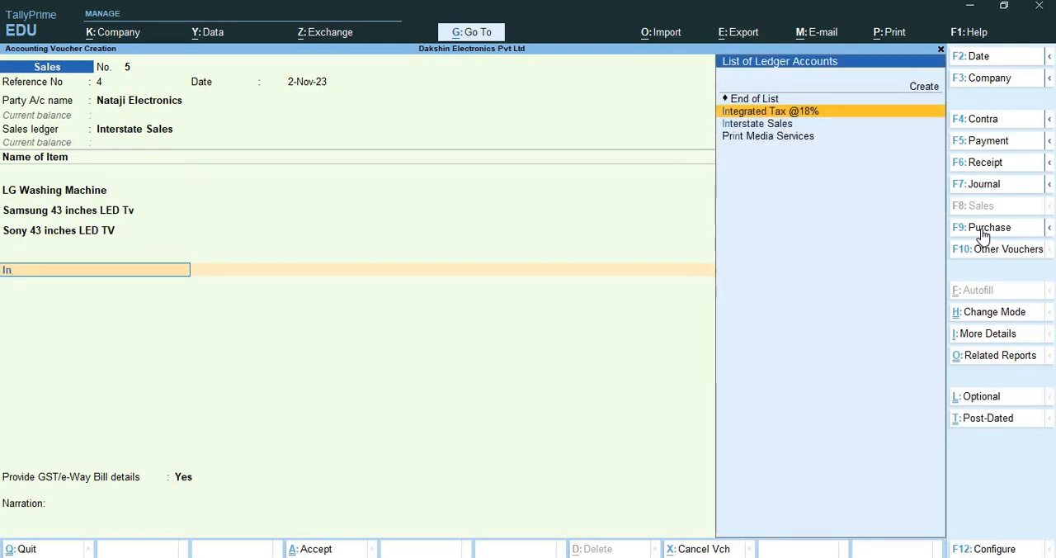
pyautogui.press('Return')
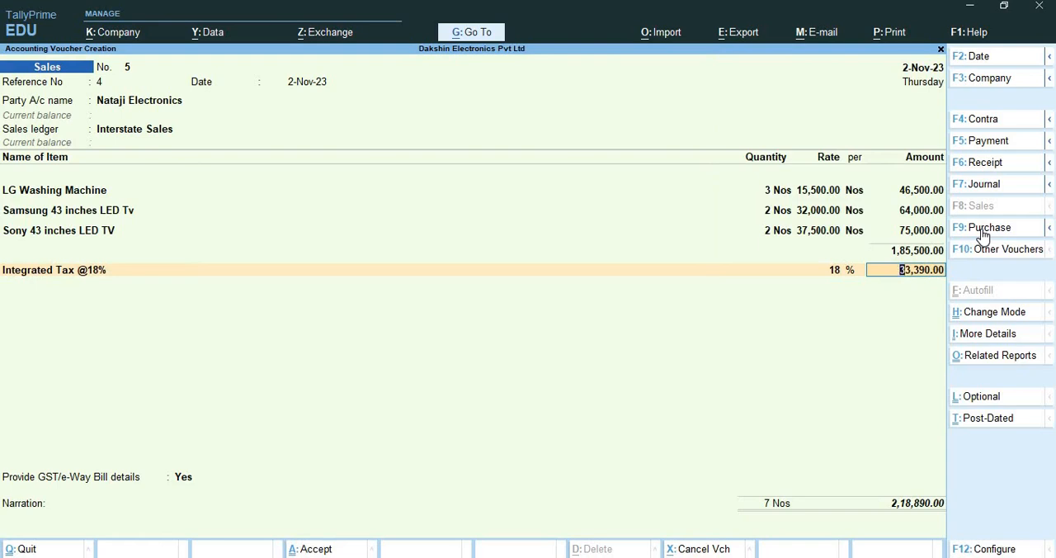
pyautogui.press('Return')
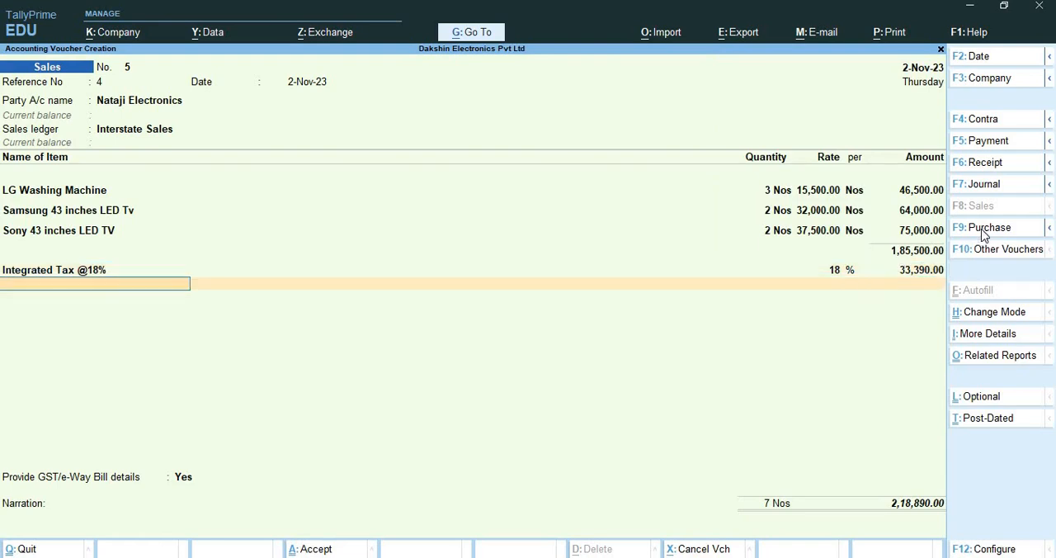
# Keep the GST/e-Way Bill details set to Yes, leave the narration blank and save the sales voucher
pyautogui.press('Return')
pyautogui.press('Return')
pyautogui.press('Return')
pyautogui.press('Return')
pyautogui.press('Return')
pyautogui.press('Return')
pyautogui.press('Return')
pyautogui.press('Return')
pyautogui.press('Return')
pyautogui.press('Return')
pyautogui.press('Return')
pyautogui.press('Return')
pyautogui.press('Return')
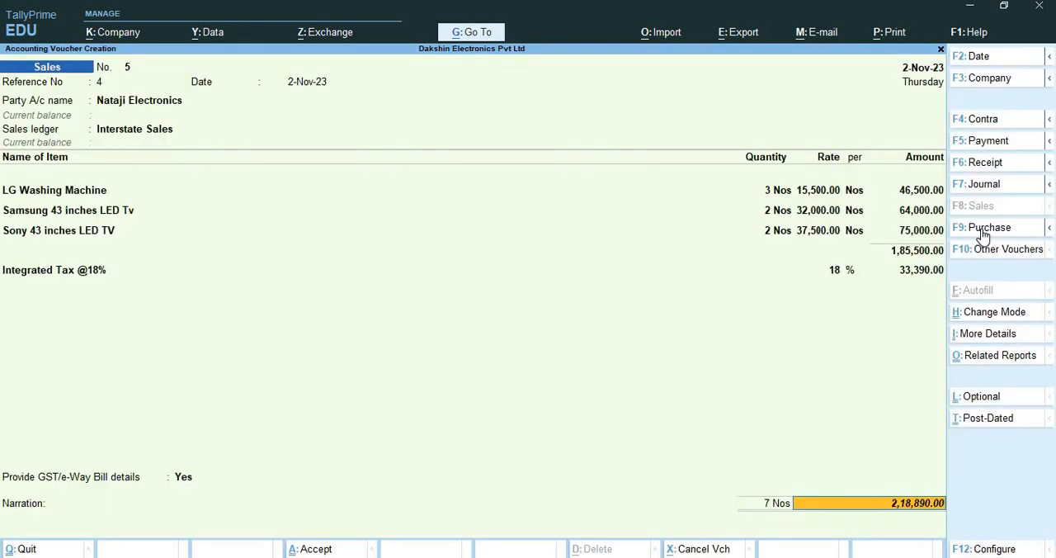
pyautogui.press('Return')
pyautogui.press('Return')
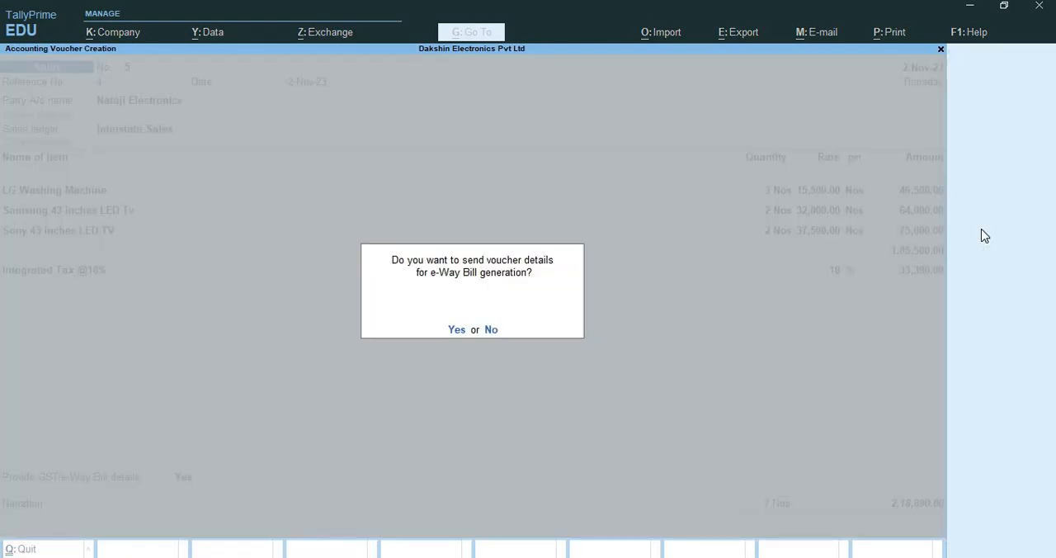
pyautogui.press('Return')
pyautogui.press('Return')
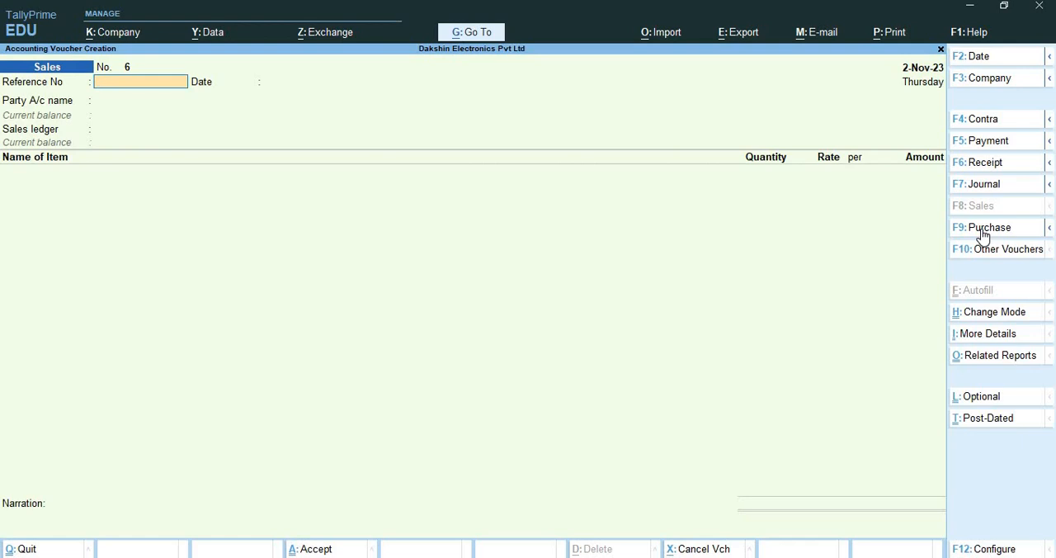
# Set the new sales voucher's date to 1-Dec-23 and its reference number to 5
pyautogui.press('F2')
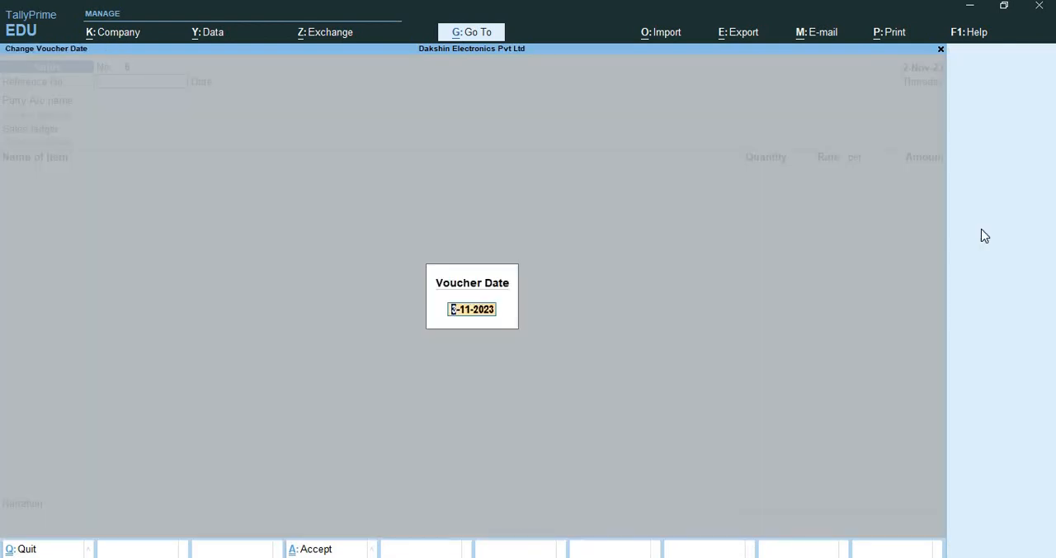
pyautogui.write('1-12')
pyautogui.press('Return')
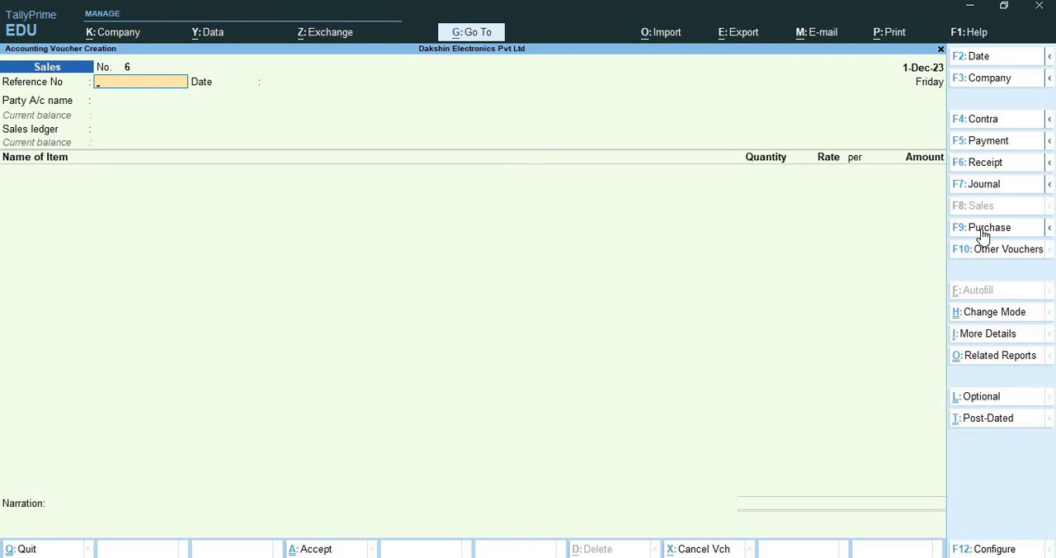
pyautogui.write('5')
pyautogui.press('Return')
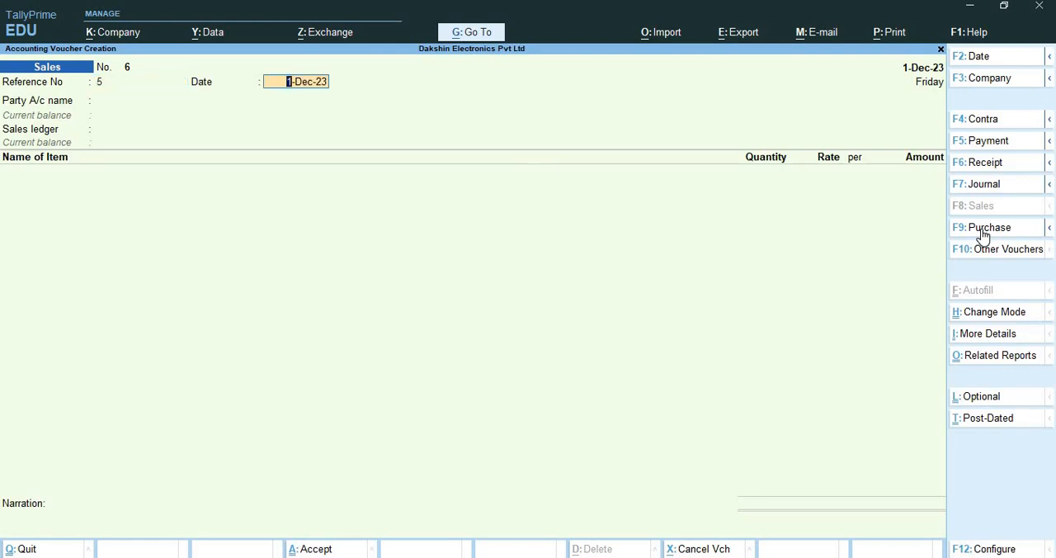
pyautogui.press('Return')
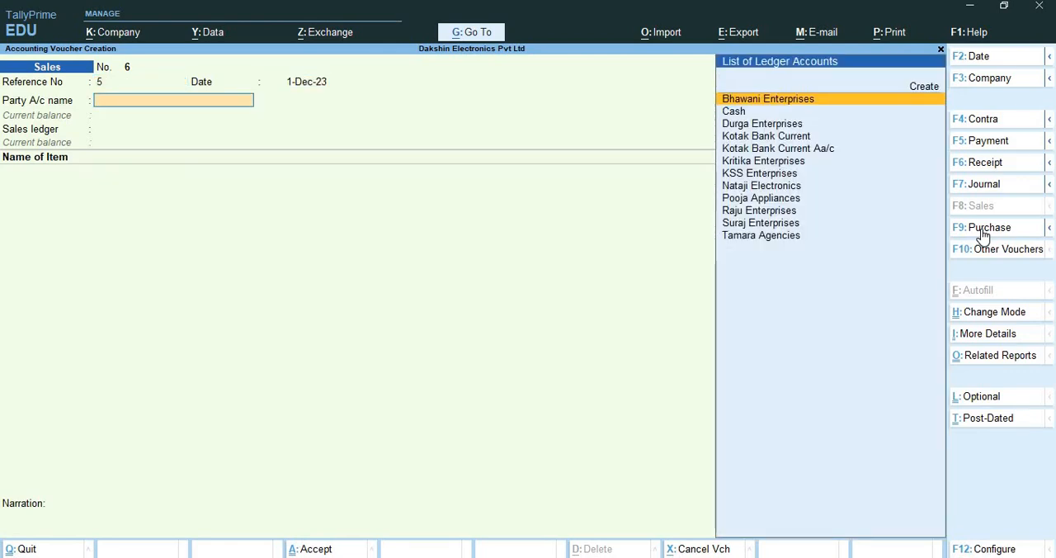
# Choose Nataji Electronics as the party and accept its dispatch and party details
pyautogui.write('Ma')
pyautogui.press('BackSpace')
pyautogui.press('BackSpace')
pyautogui.write('man')
pyautogui.press('BackSpace')
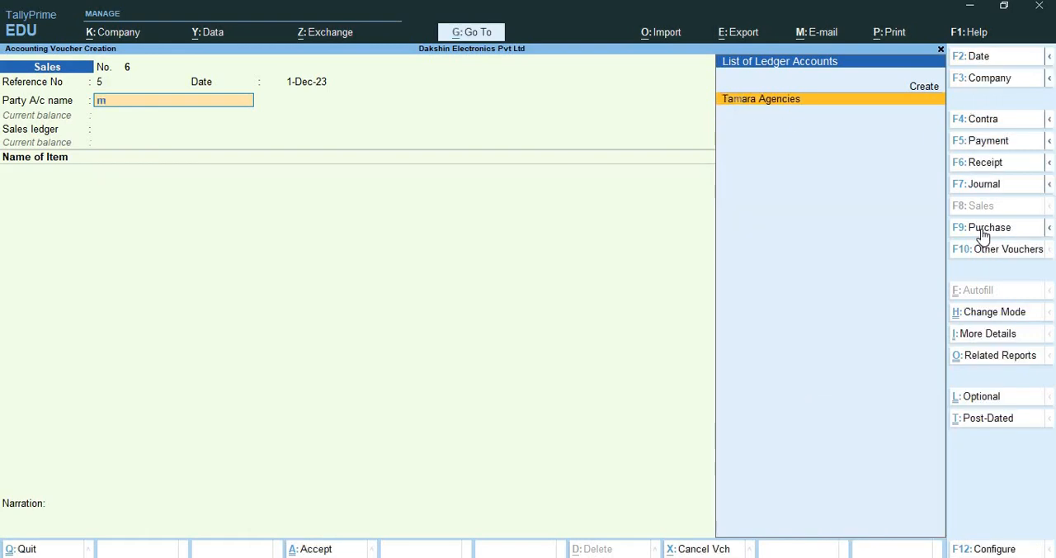
pyautogui.press('BackSpace')
pyautogui.press('Down')
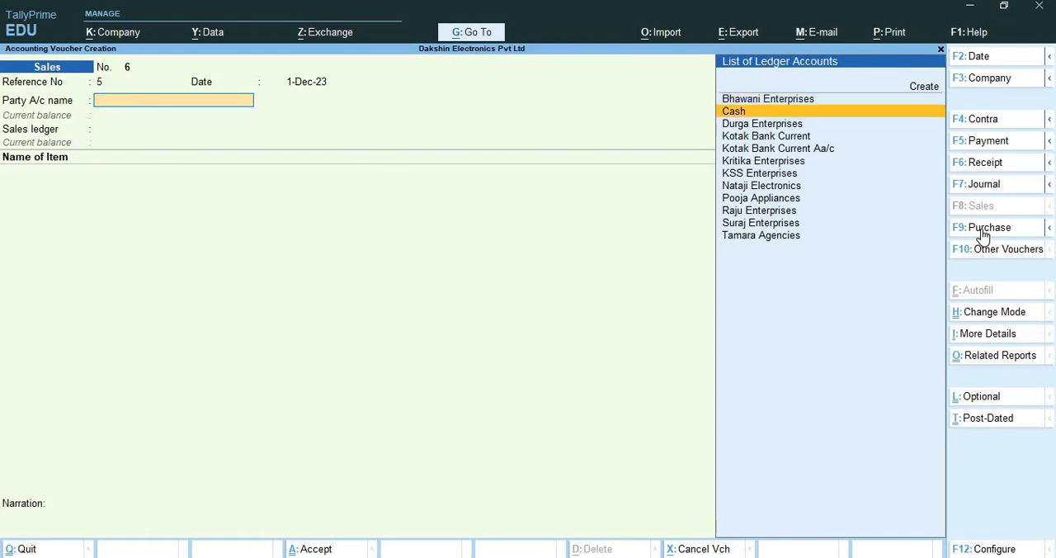
pyautogui.press('Down')
pyautogui.press('Down')
pyautogui.press('Down')
pyautogui.press('Down')
pyautogui.press('Down')
pyautogui.press('Down')
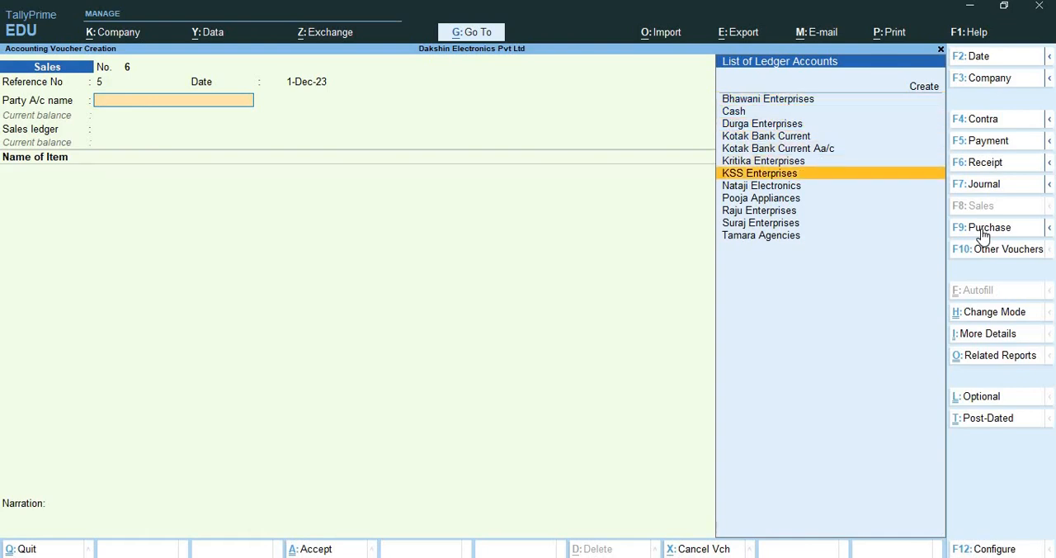
pyautogui.press('Return')
pyautogui.press('Return')
pyautogui.press('Return')
pyautogui.press('Return')
pyautogui.press('Return')
pyautogui.press('Return')
pyautogui.press('Return')
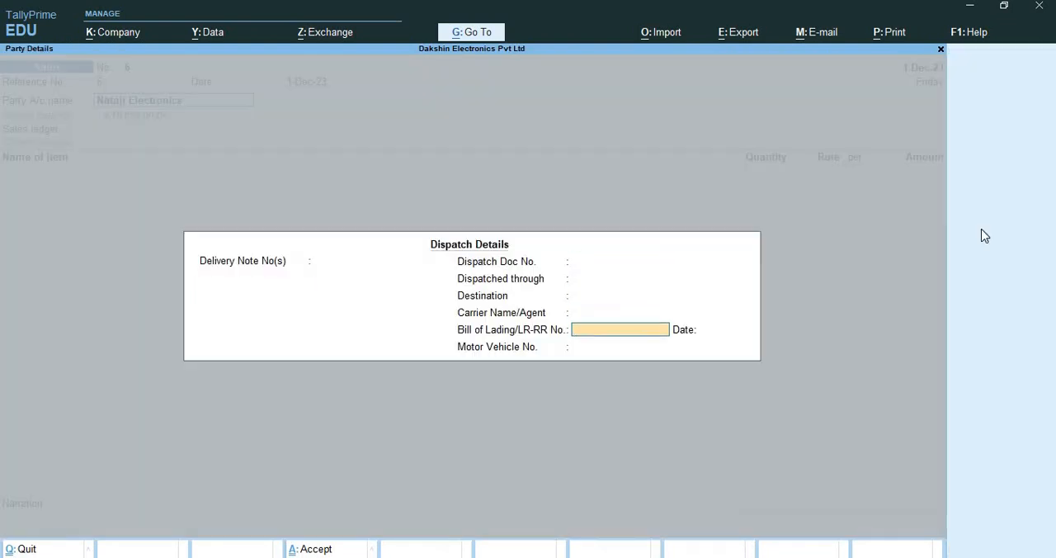
pyautogui.press('Return')
pyautogui.press('Return')
pyautogui.press('Return')
pyautogui.press('Return')
pyautogui.press('Return')
pyautogui.press('Return')
pyautogui.press('Return')
pyautogui.press('Return')
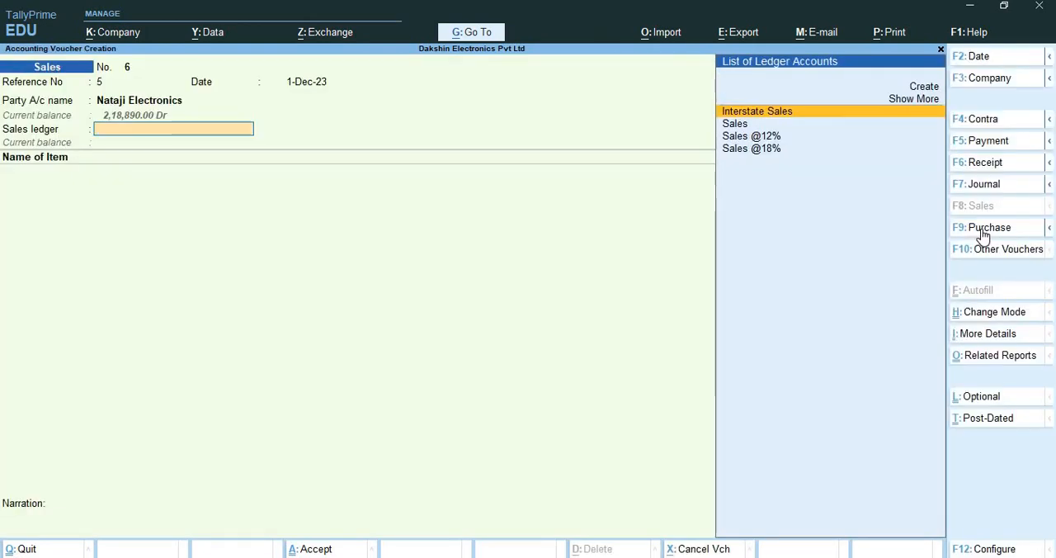
pyautogui.press('Down')
pyautogui.press('Return')
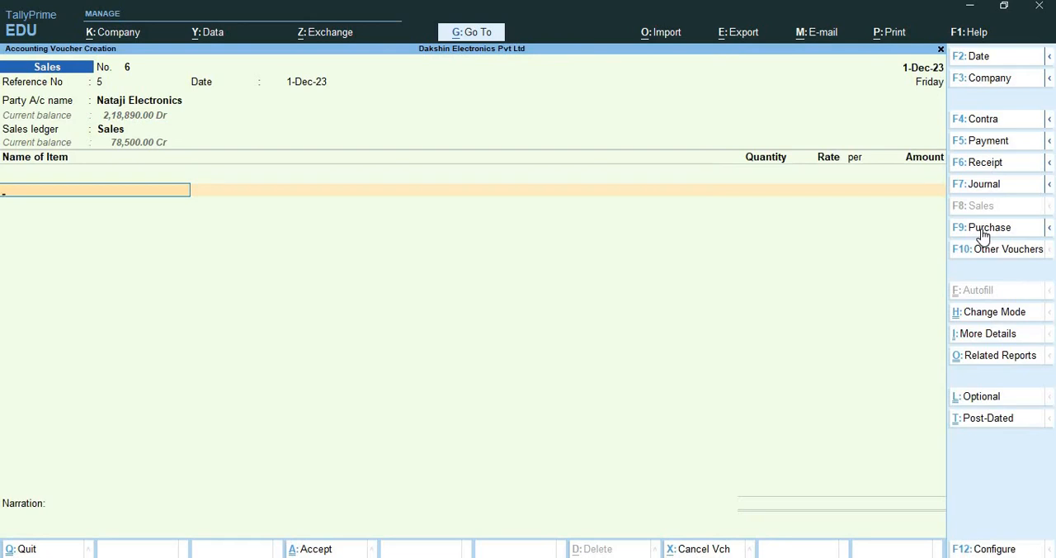
pyautogui.write('Ma')
pyautogui.press('BackSpace')
pyautogui.press('BackSpace')
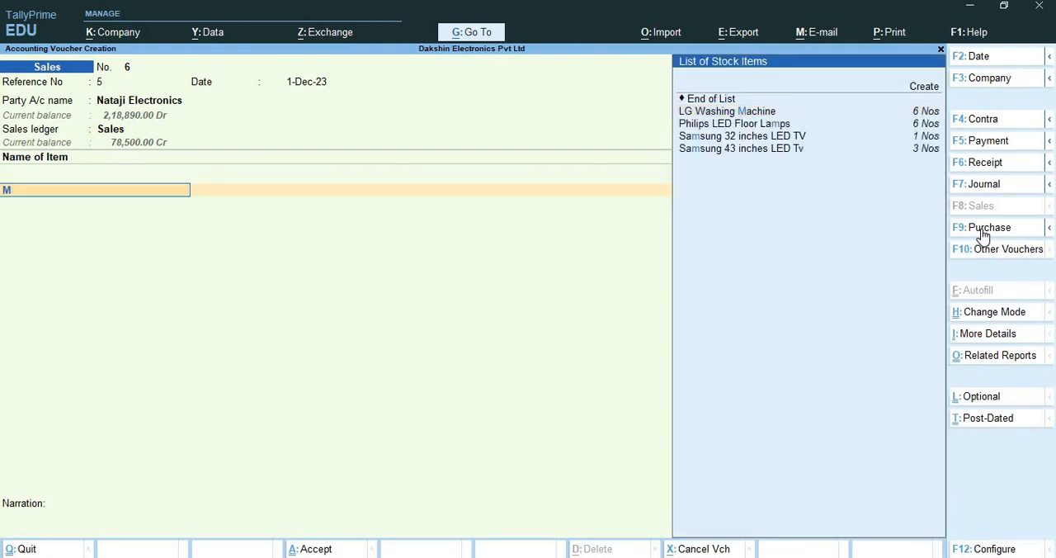
# Change the sales voucher mode to Accounting Invoice
pyautogui.press('ctrl')
pyautogui.hotkey('ctrl', 'h')
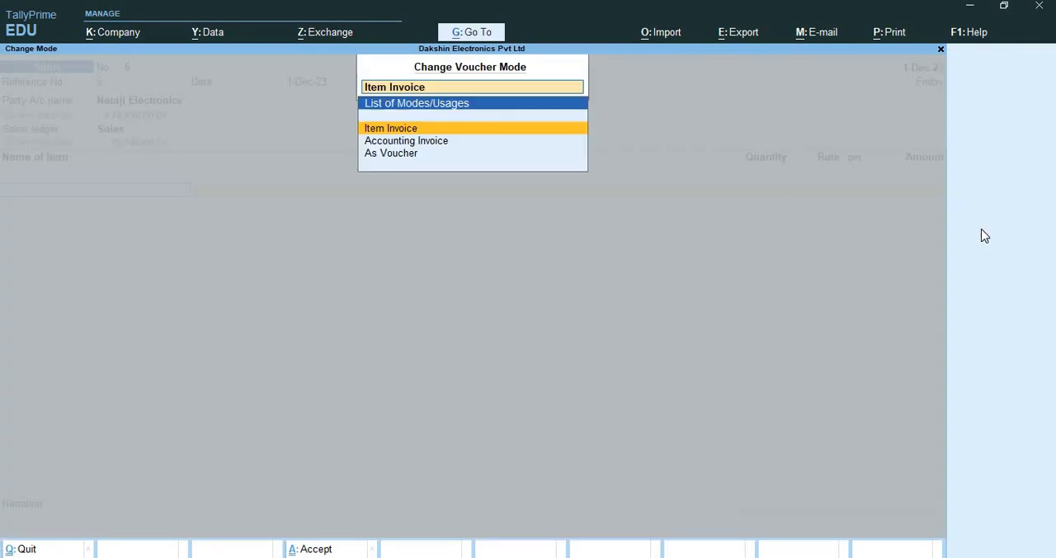
pyautogui.press('Down')
pyautogui.press('Return')
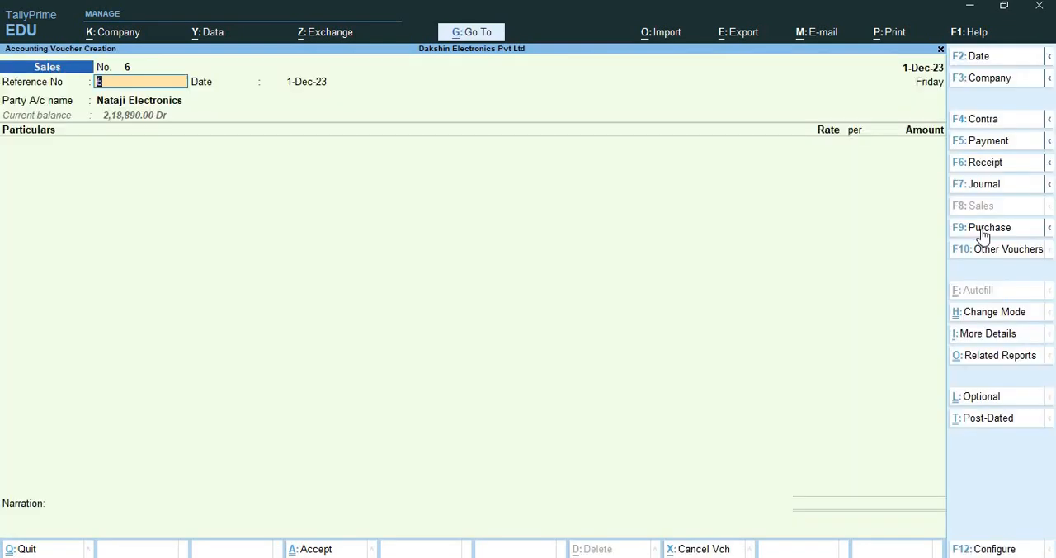
# Accept the existing reference number, date, Nataji Electronics party, blank dispatch details and Tamil Nadu place of supply
pyautogui.press('Return')
pyautogui.press('Return')
pyautogui.press('Return')
pyautogui.press('Return')
pyautogui.press('Return')
pyautogui.press('Return')
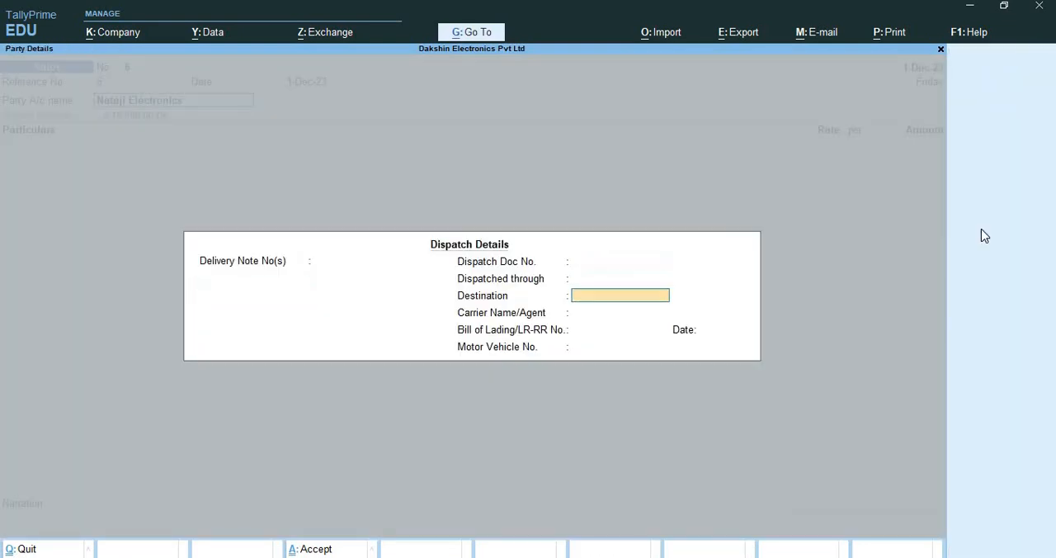
pyautogui.press('Return')
pyautogui.press('Return')
pyautogui.press('Return')
pyautogui.press('Return')
pyautogui.press('Return')
pyautogui.press('Return')
pyautogui.press('Return')
pyautogui.press('Return')
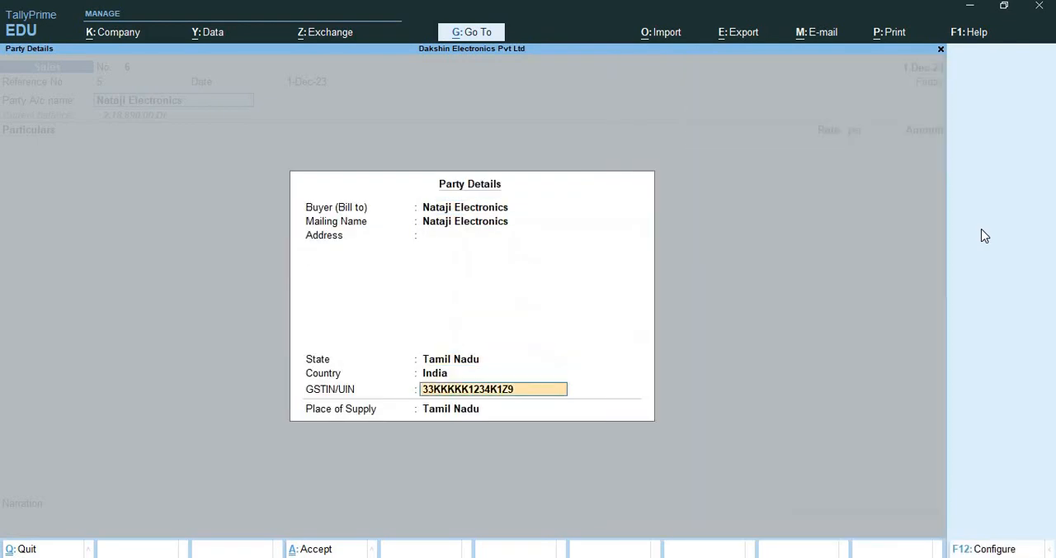
pyautogui.press('Return')
pyautogui.press('Return')
pyautogui.write('M')
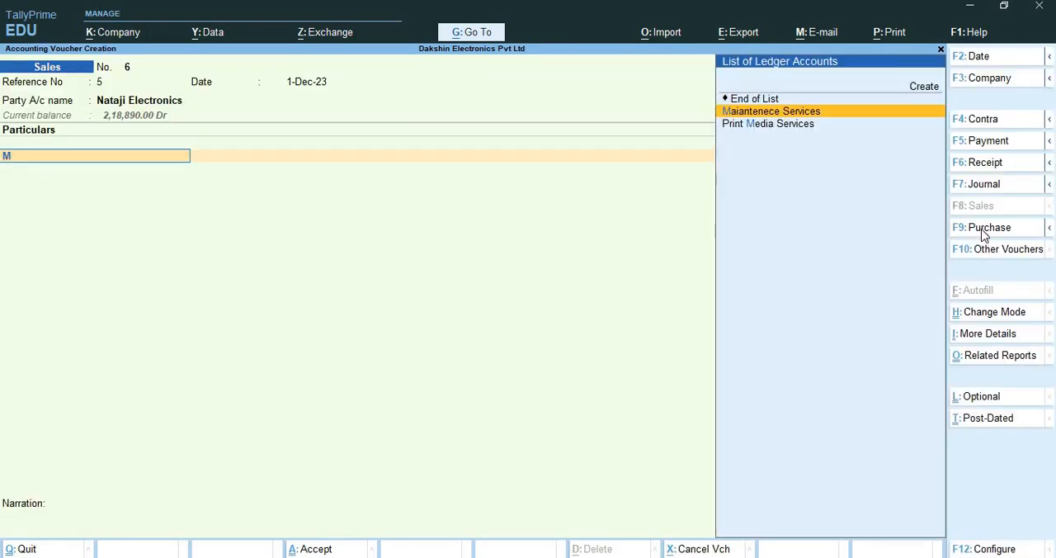
pyautogui.press('Return')
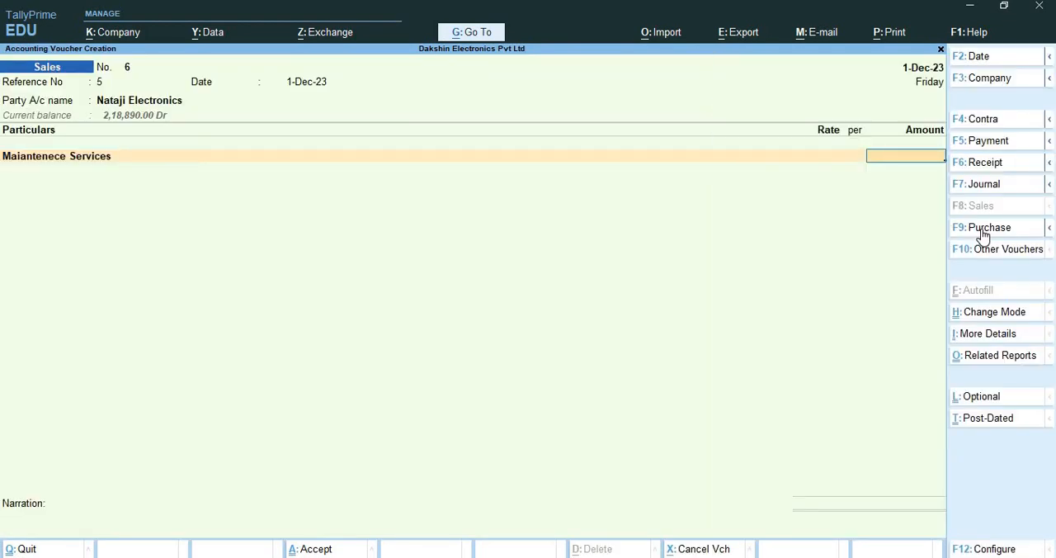
pyautogui.write('3000')
pyautogui.press('Return')
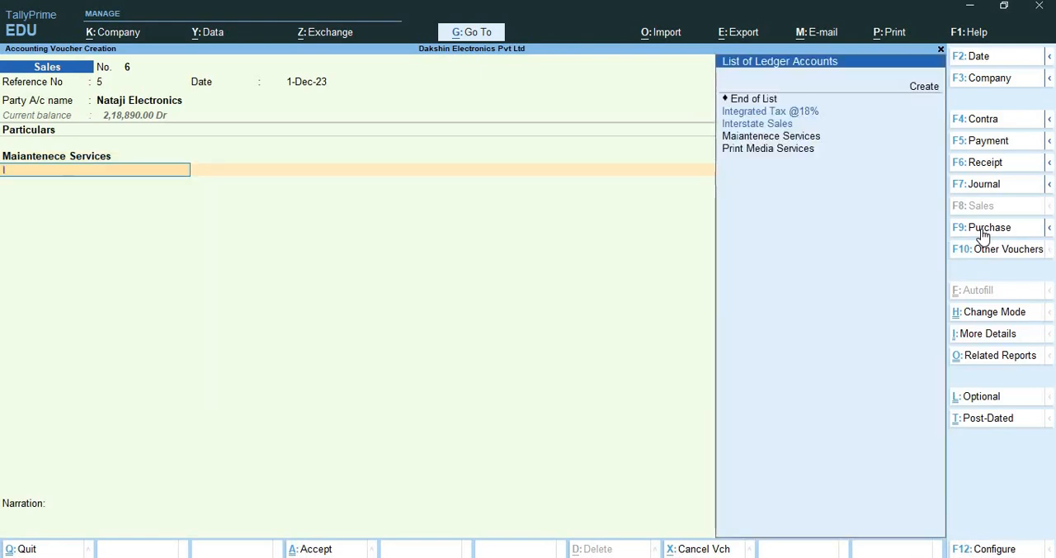
pyautogui.write('IN')
pyautogui.press('Return')
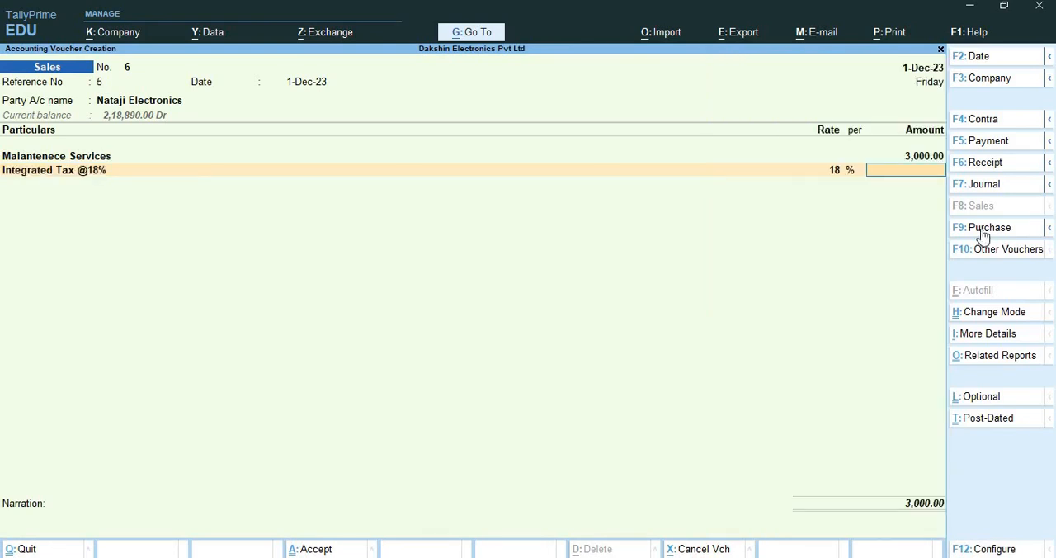
# Alter the Maiantenece Services ledger from its voucher line and set Set/Alter GST Details to Yes
pyautogui.press('BackSpace')
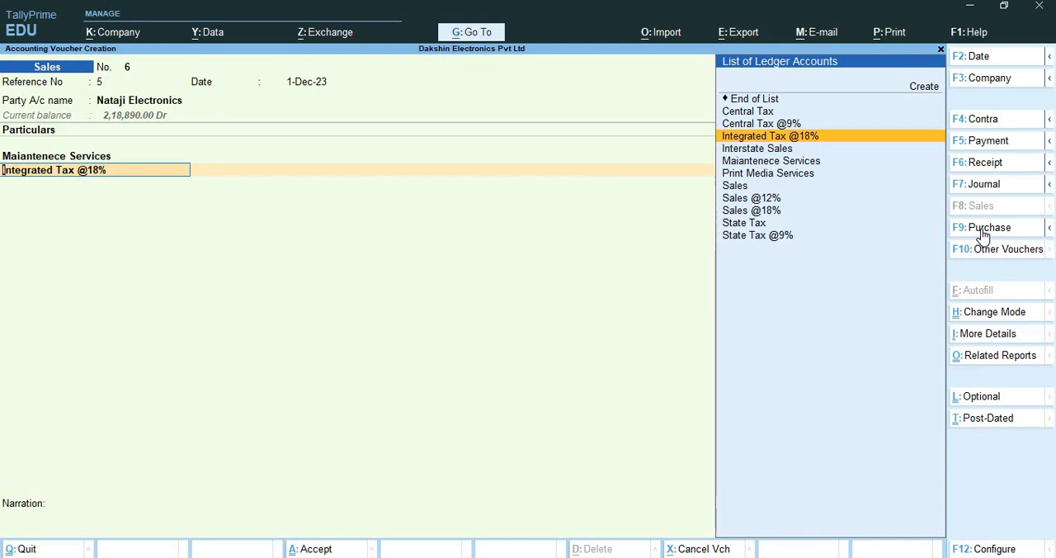
pyautogui.press('Return')
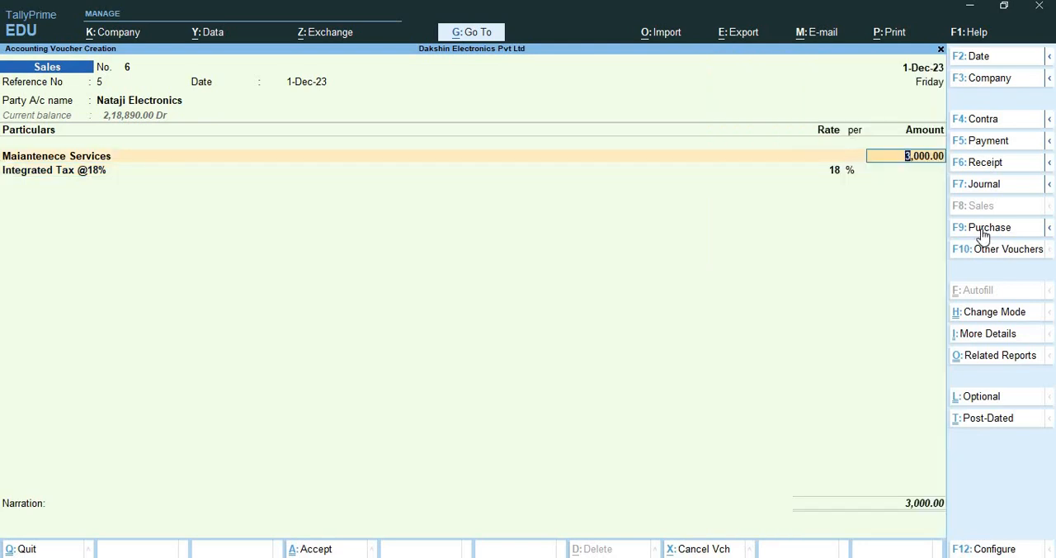
pyautogui.press('Return')
pyautogui.press('Up')
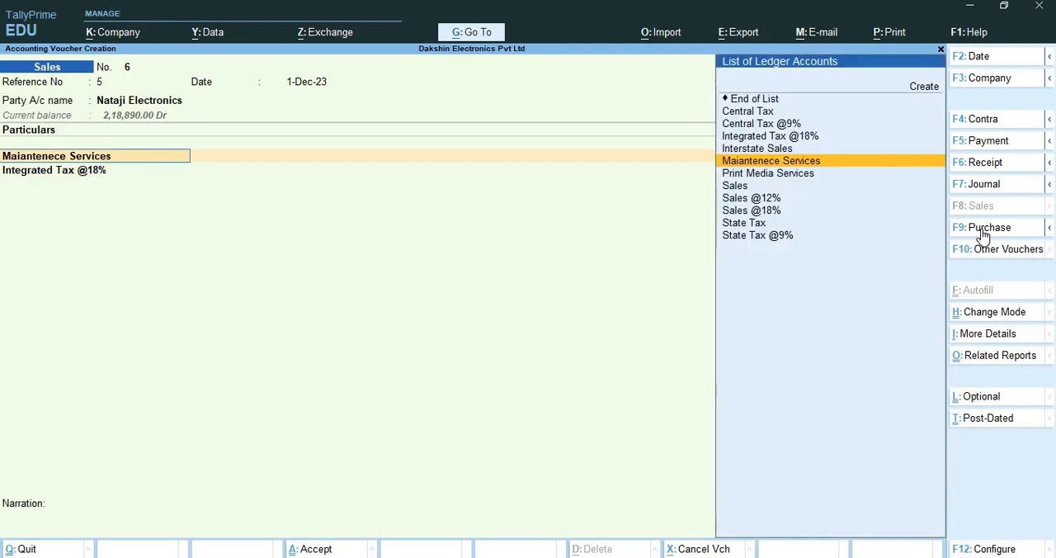
pyautogui.hotkey('ctrl', 'Return')
pyautogui.press('Return')
pyautogui.press('Return')
pyautogui.press('Return')
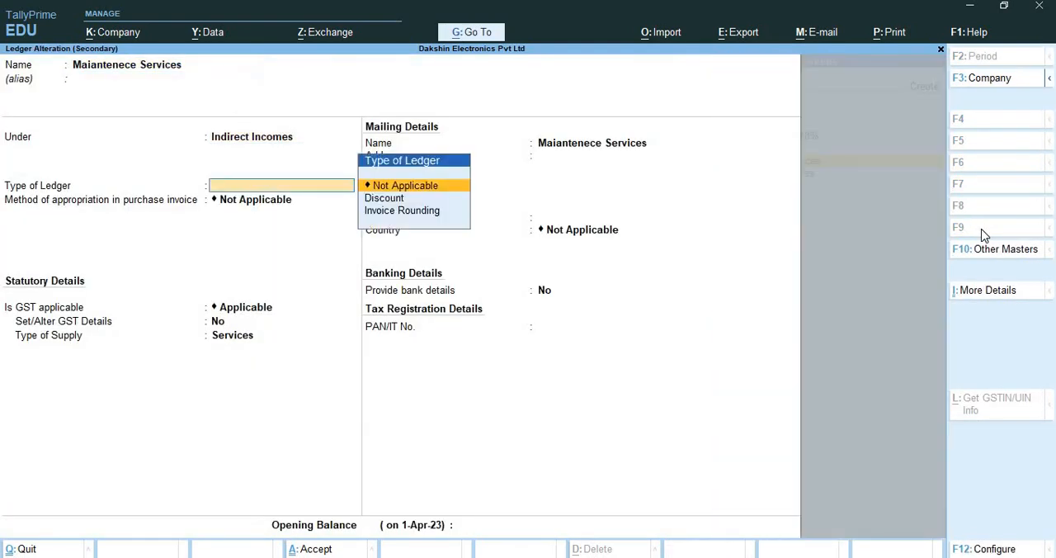
pyautogui.press('Return')
pyautogui.press('Return')
pyautogui.press('Return')
pyautogui.press('y')
pyautogui.press('Return')
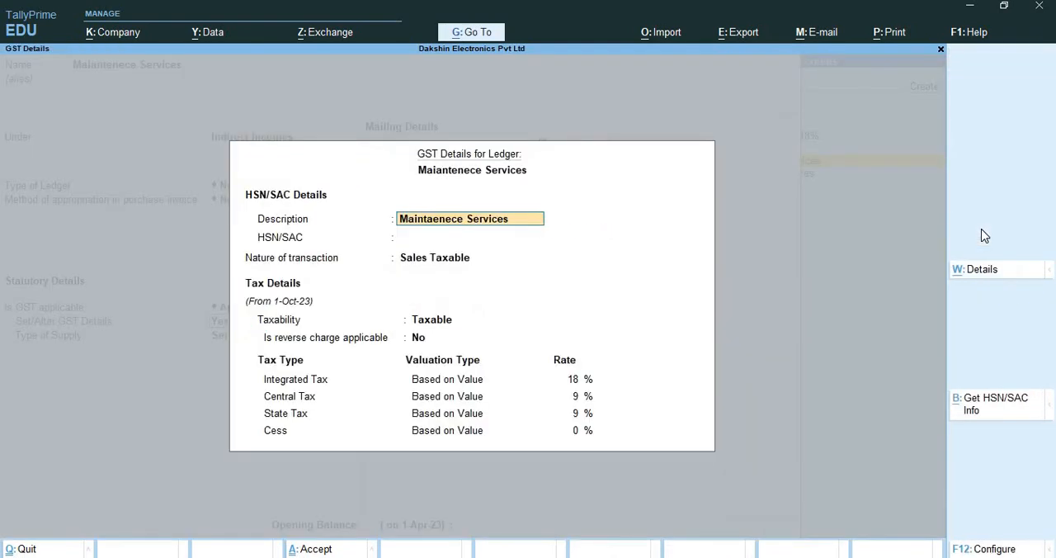
# Set the Maiantenece Services ledger's nature of transaction to Interstate Sales Taxable and save the ledger back to the voucher
pyautogui.press('Return')
pyautogui.press('Return')
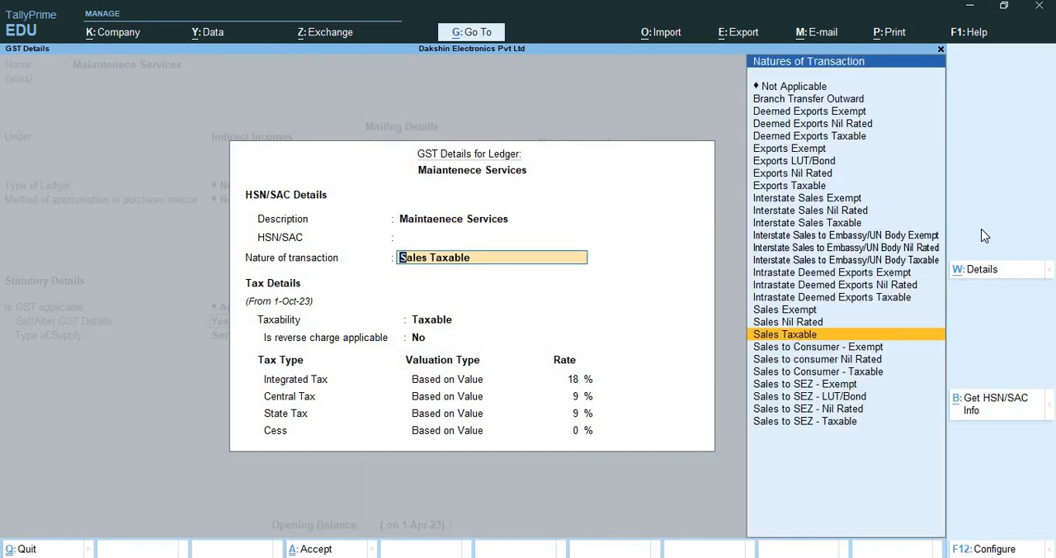
pyautogui.write('IN')
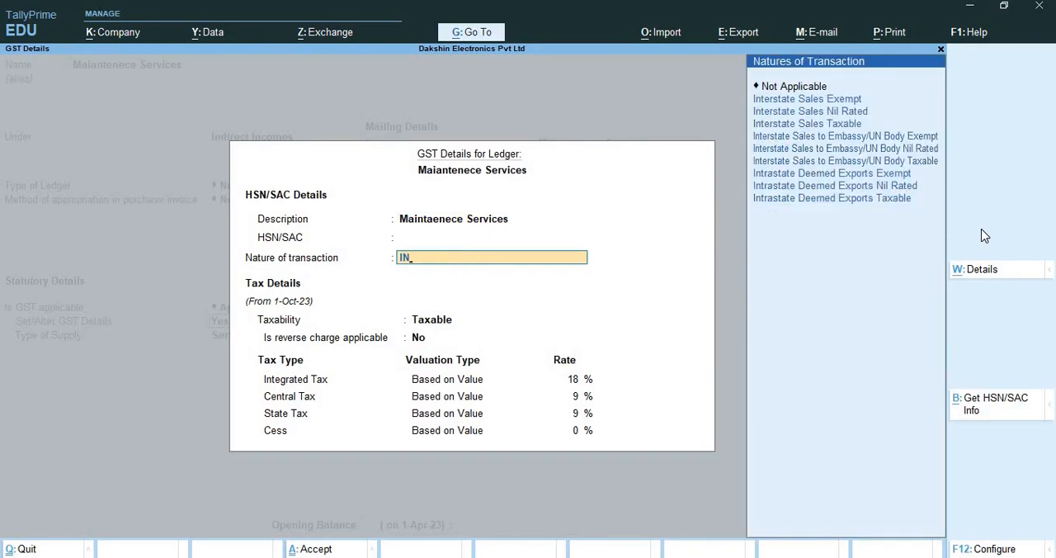
pyautogui.press('Down')
pyautogui.press('Down')
pyautogui.press('Down')
pyautogui.press('Return')
pyautogui.press('Return')
pyautogui.press('Return')
pyautogui.press('Return')
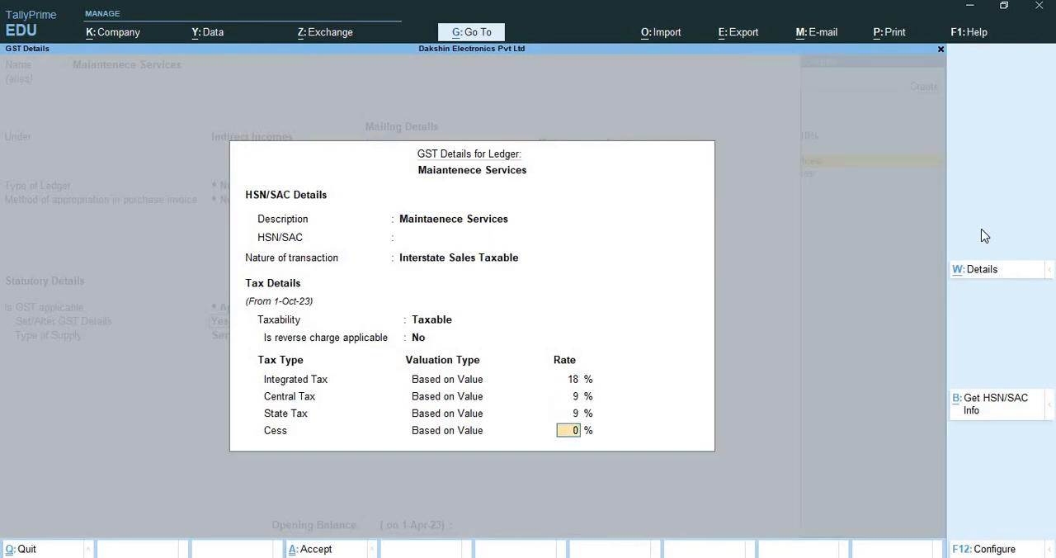
pyautogui.press('Return')
pyautogui.press('Return')
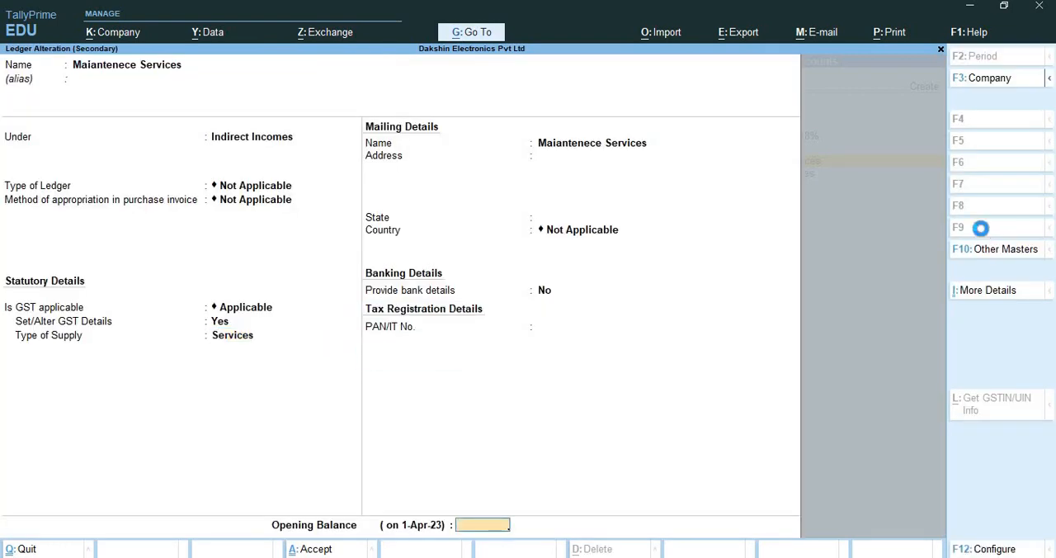
pyautogui.press('Return')
pyautogui.press('Return')
pyautogui.press('Return')
pyautogui.press('Return')
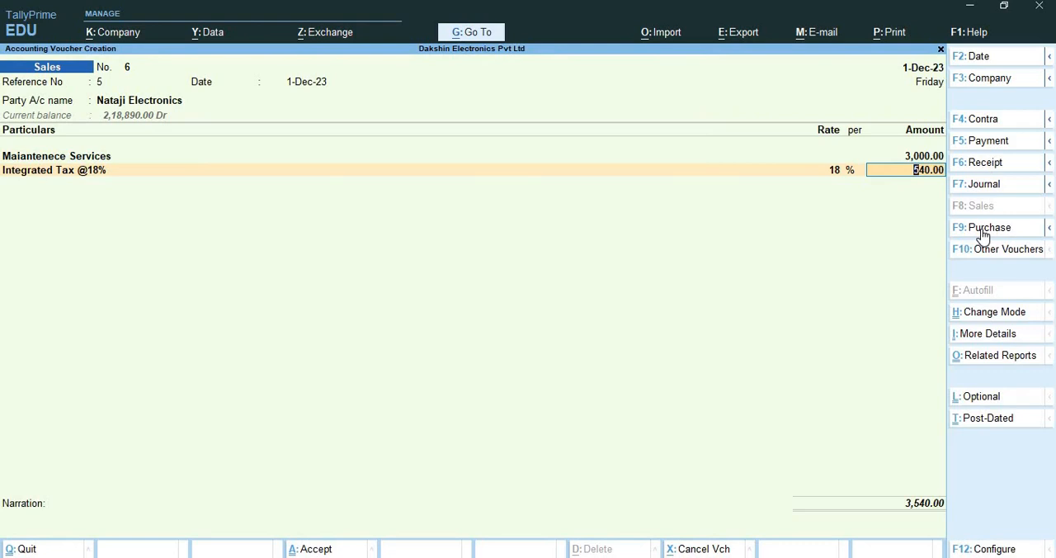
# Accept the integrated tax amount, save the services sales voucher without a narration and leave voucher creation
pyautogui.press('Return')
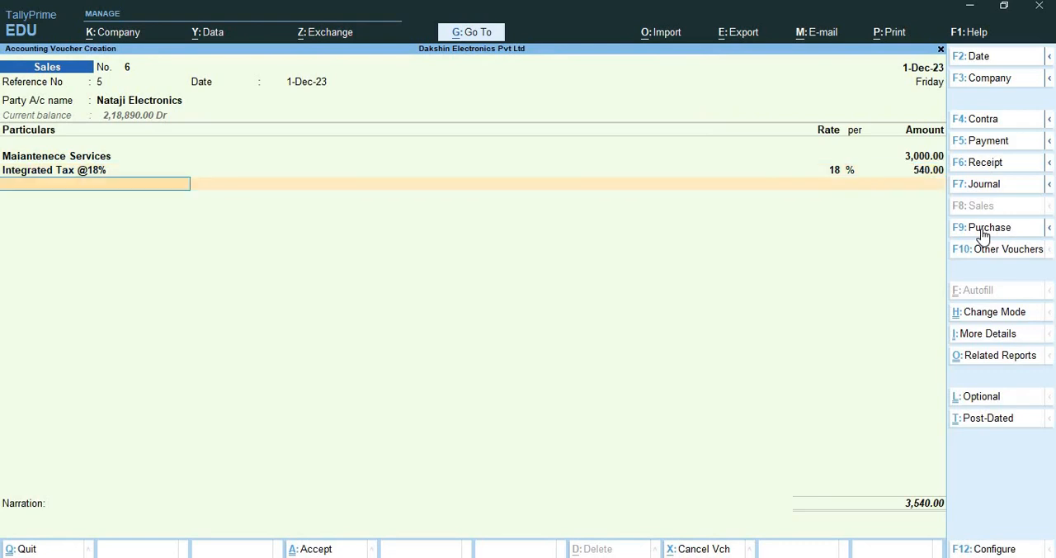
pyautogui.press('Return')
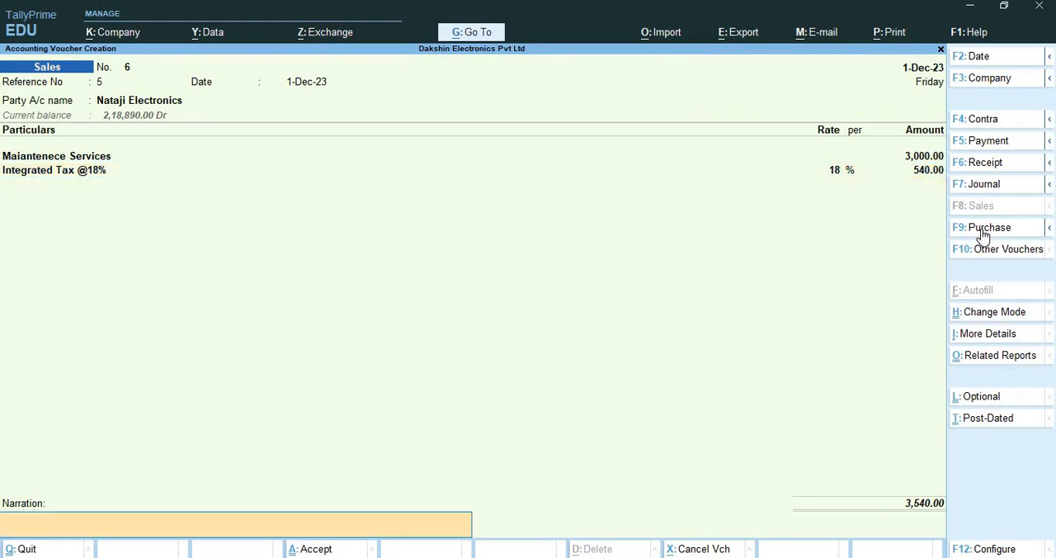
pyautogui.press('Return')
pyautogui.press('Return')
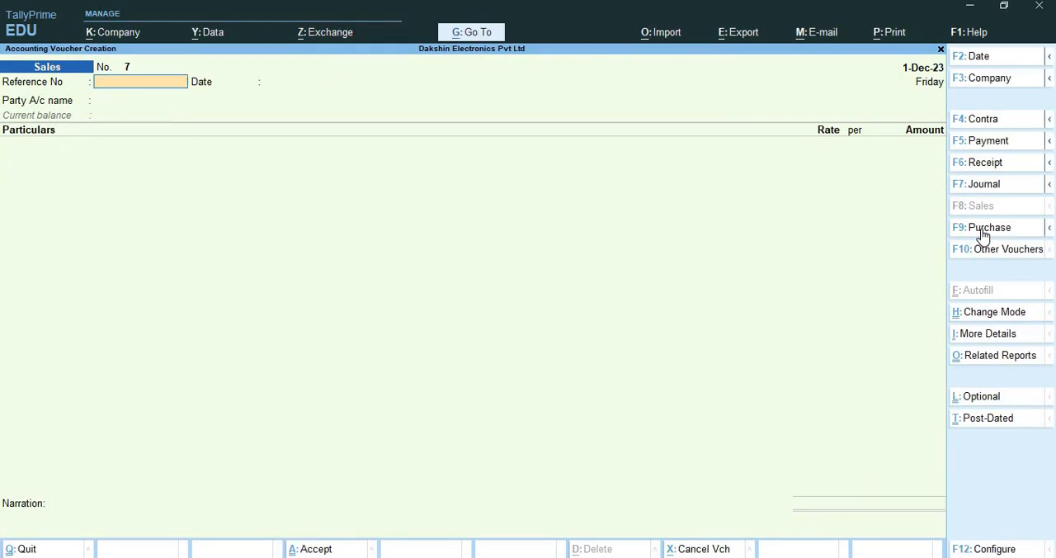
pyautogui.hotkey('ctrl', 'q')
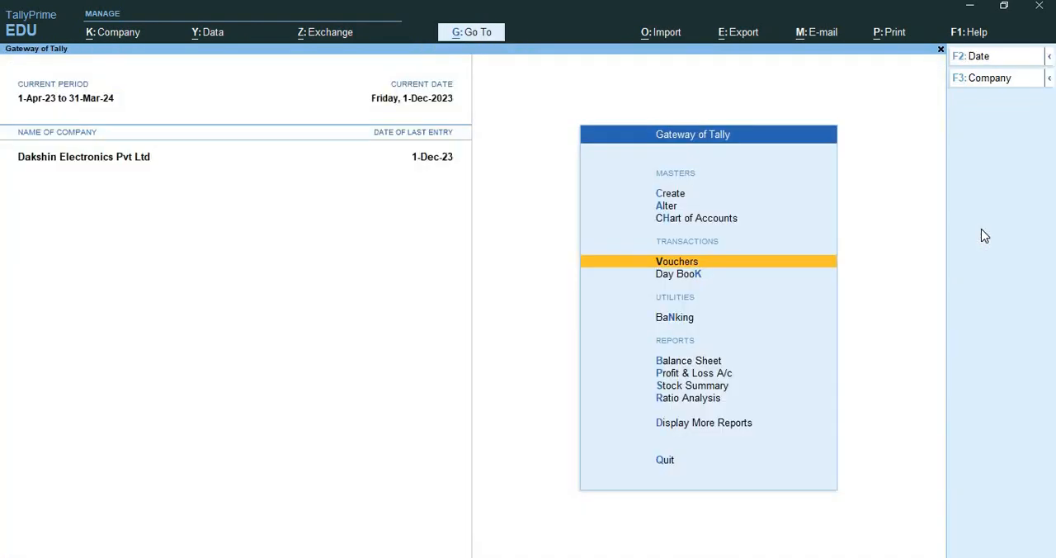